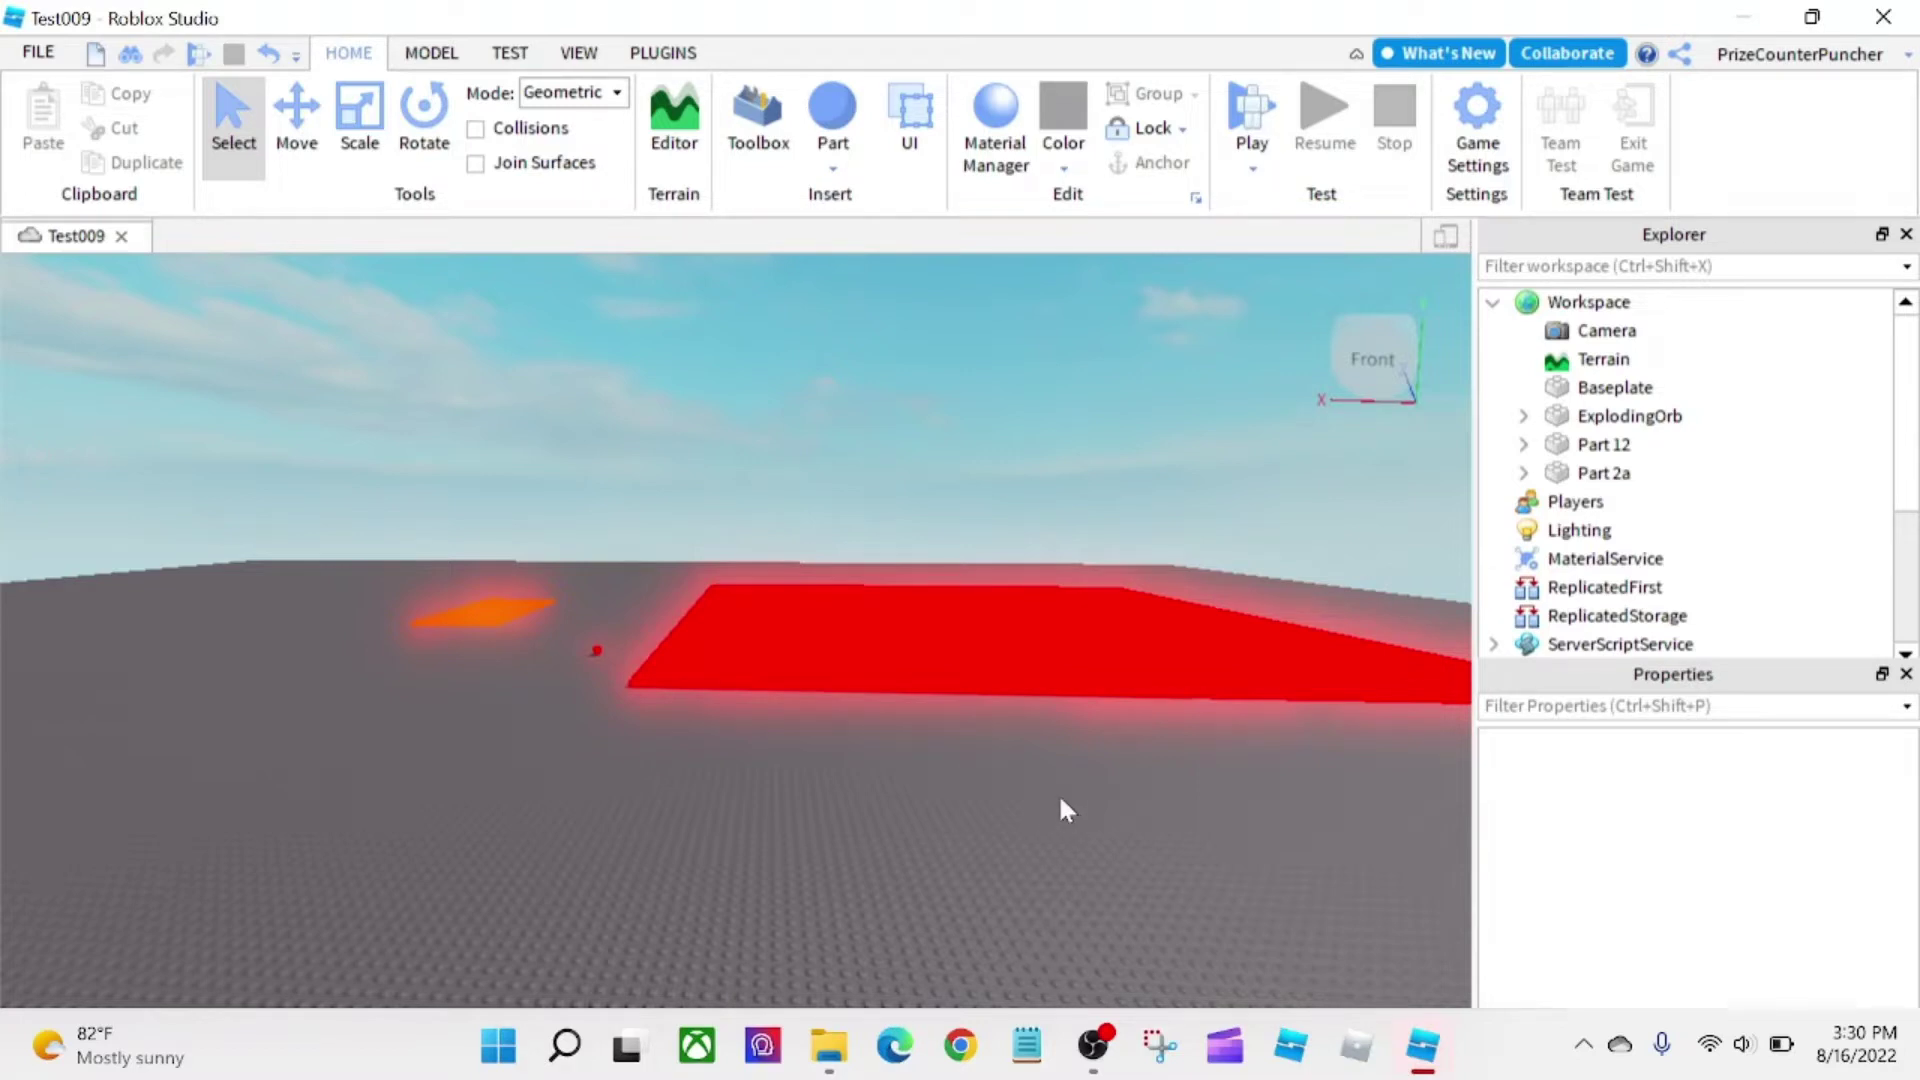
# - Insert a sphere part, place it on the baseplate in front of the red area, and colour it Really red
pyautogui.click(833, 108)
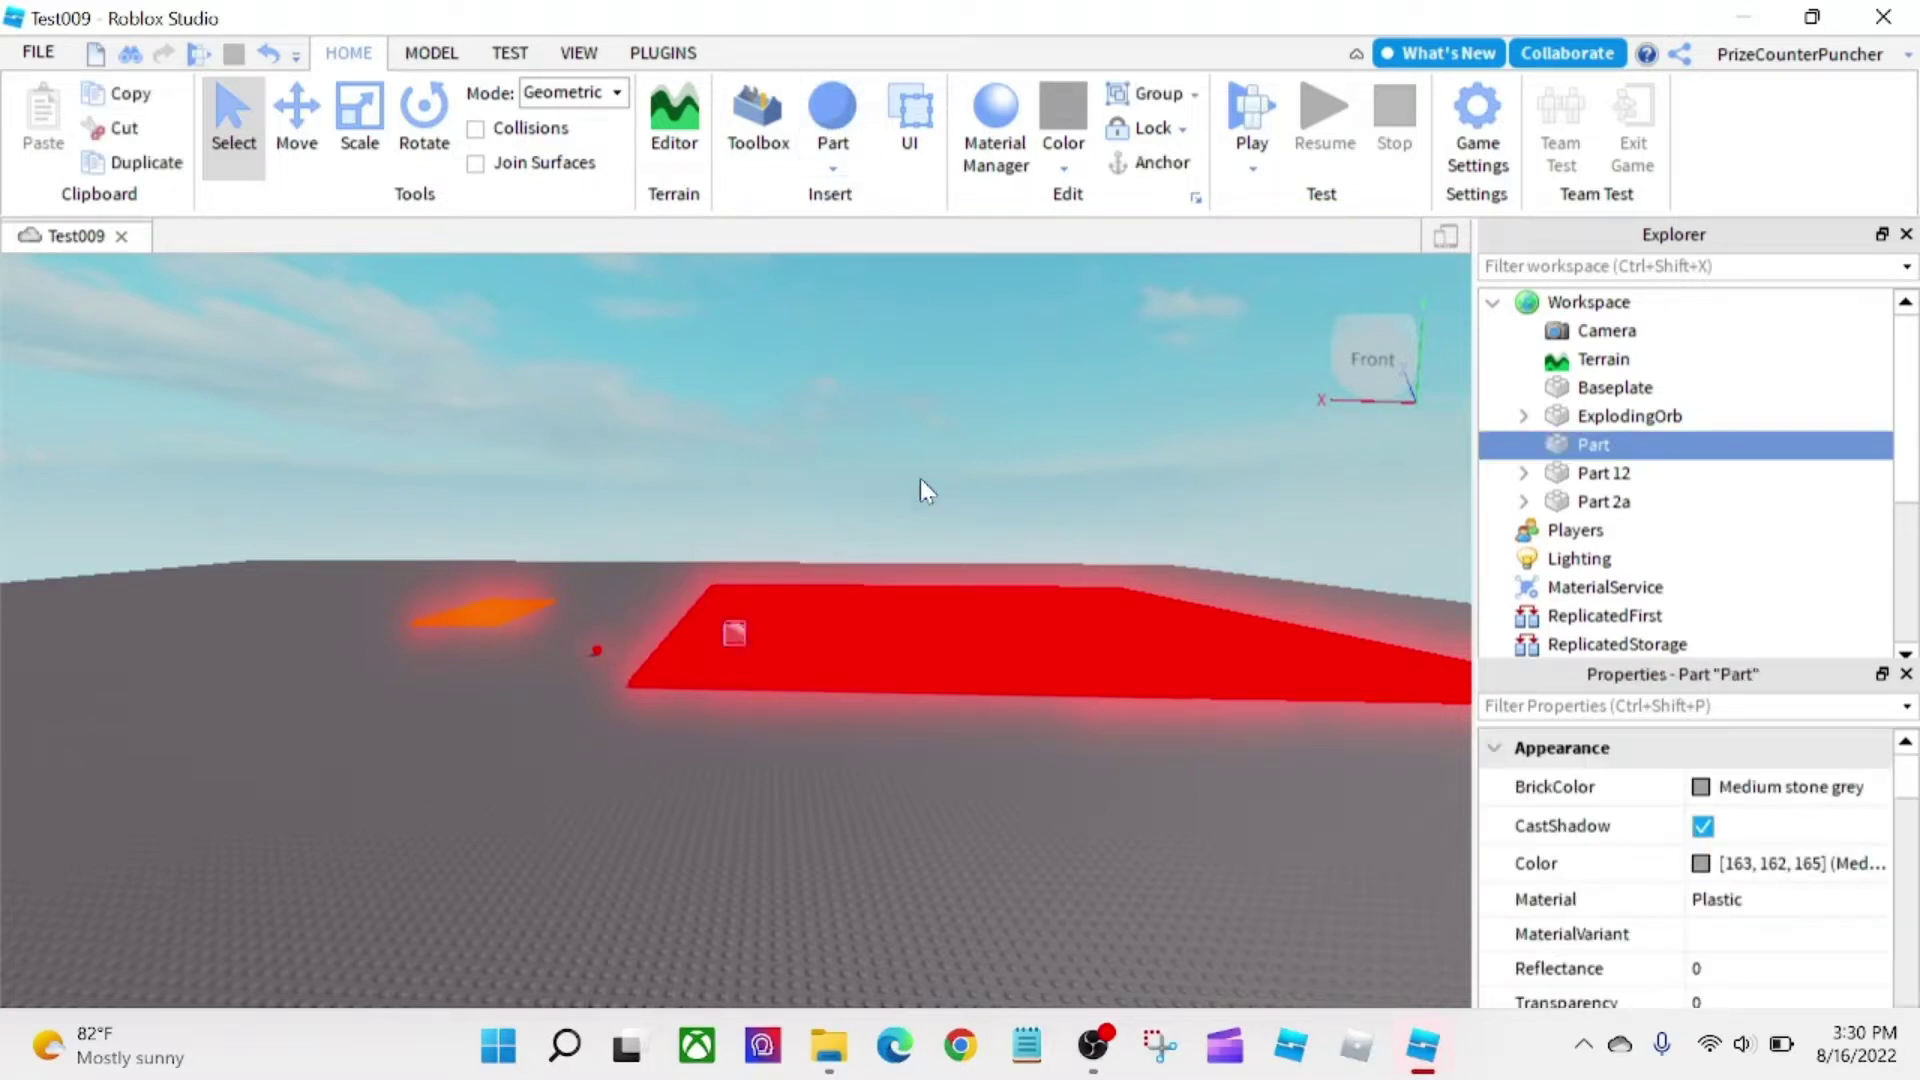
pyautogui.moveTo(734, 633); pyautogui.dragTo(865, 830)
pyautogui.click(1700, 787)
pyautogui.click(1714, 787)
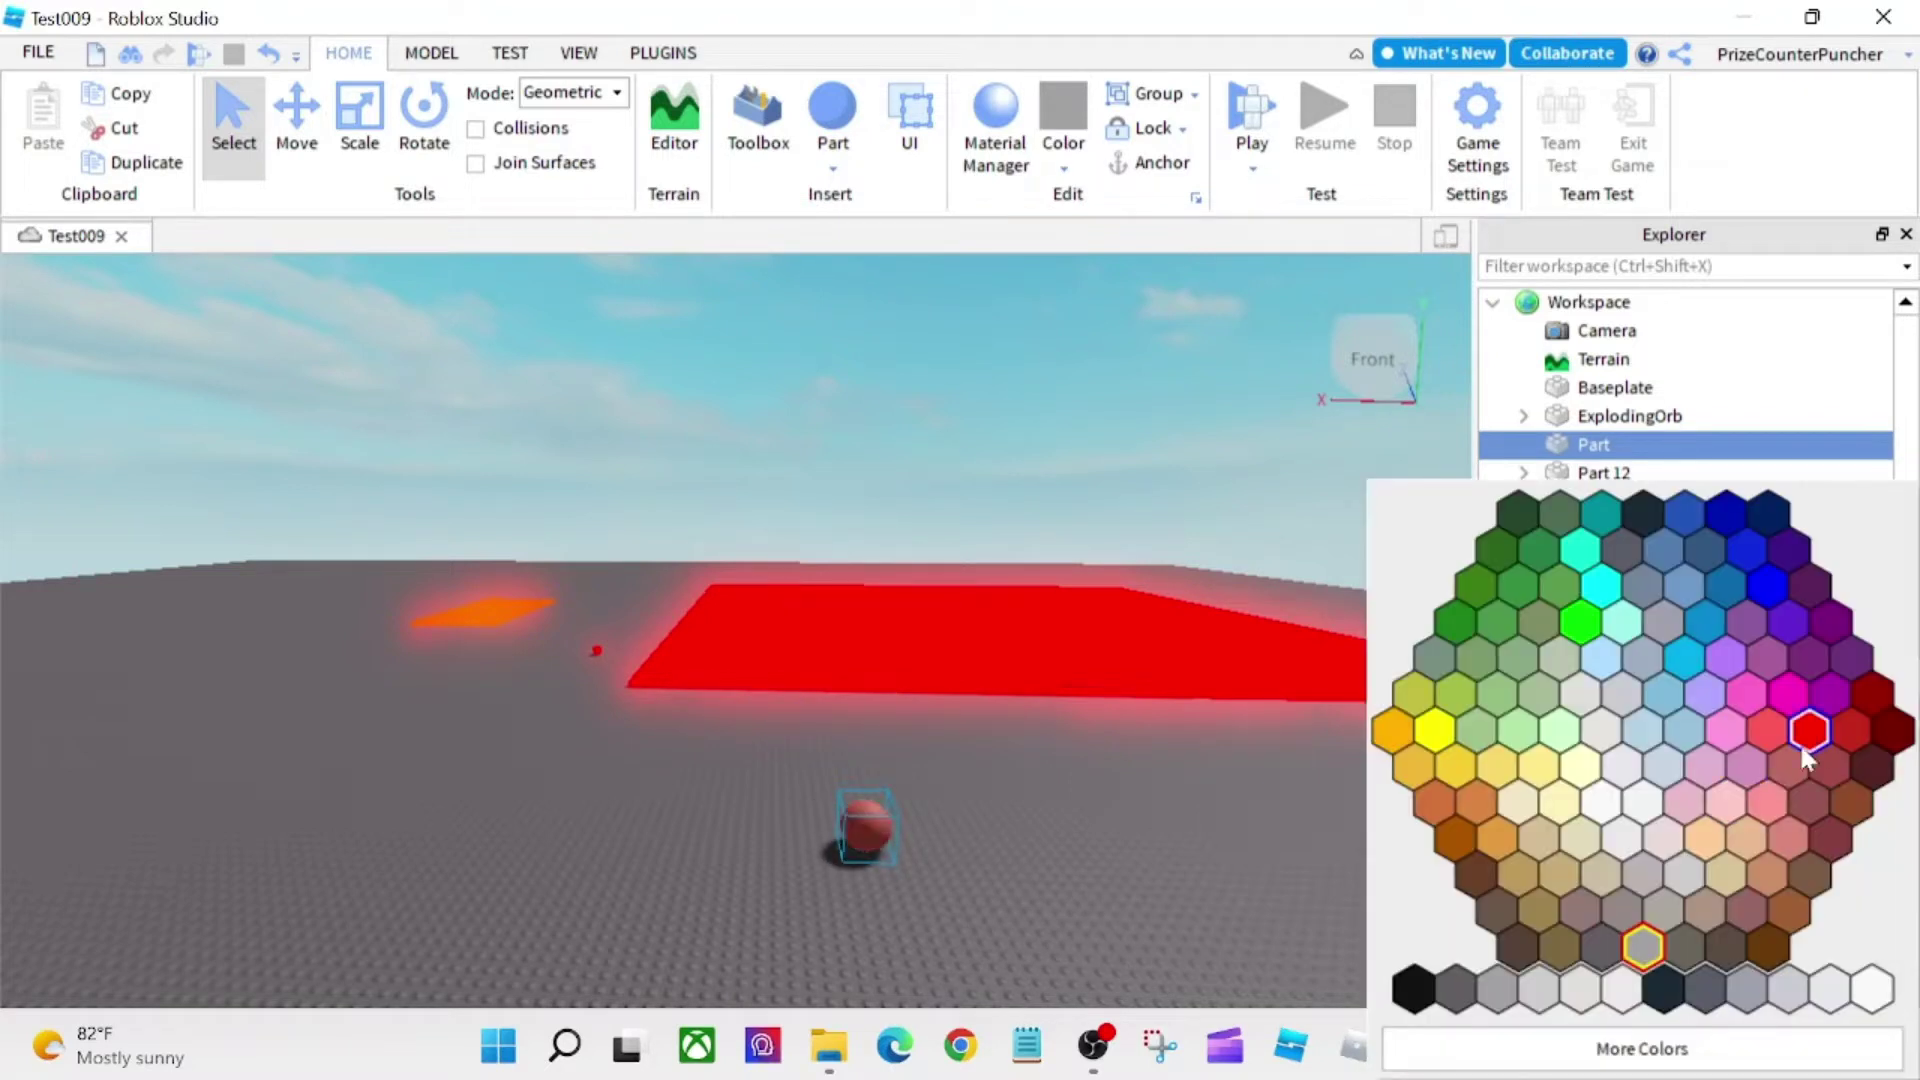
pyautogui.click(1798, 742)
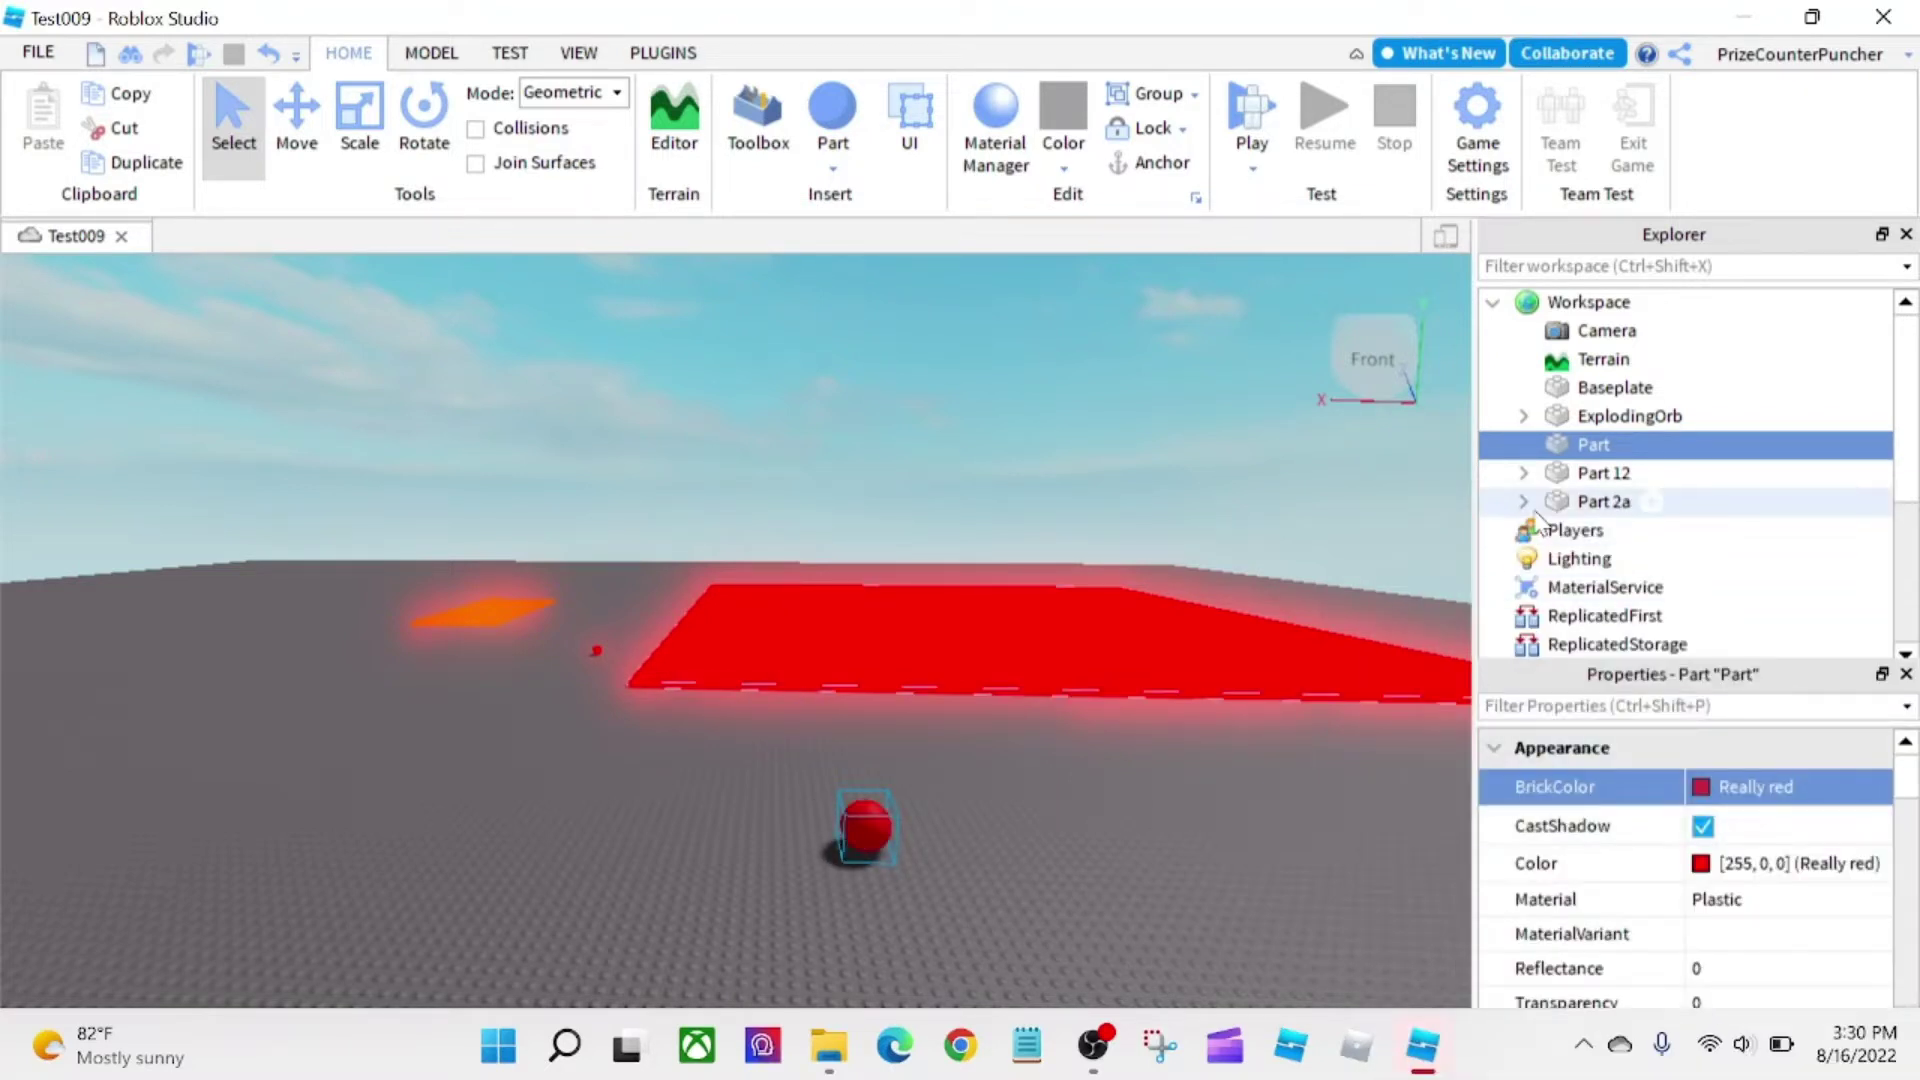
# - Rename the new red sphere part to Head
pyautogui.doubleClick(1605, 446)
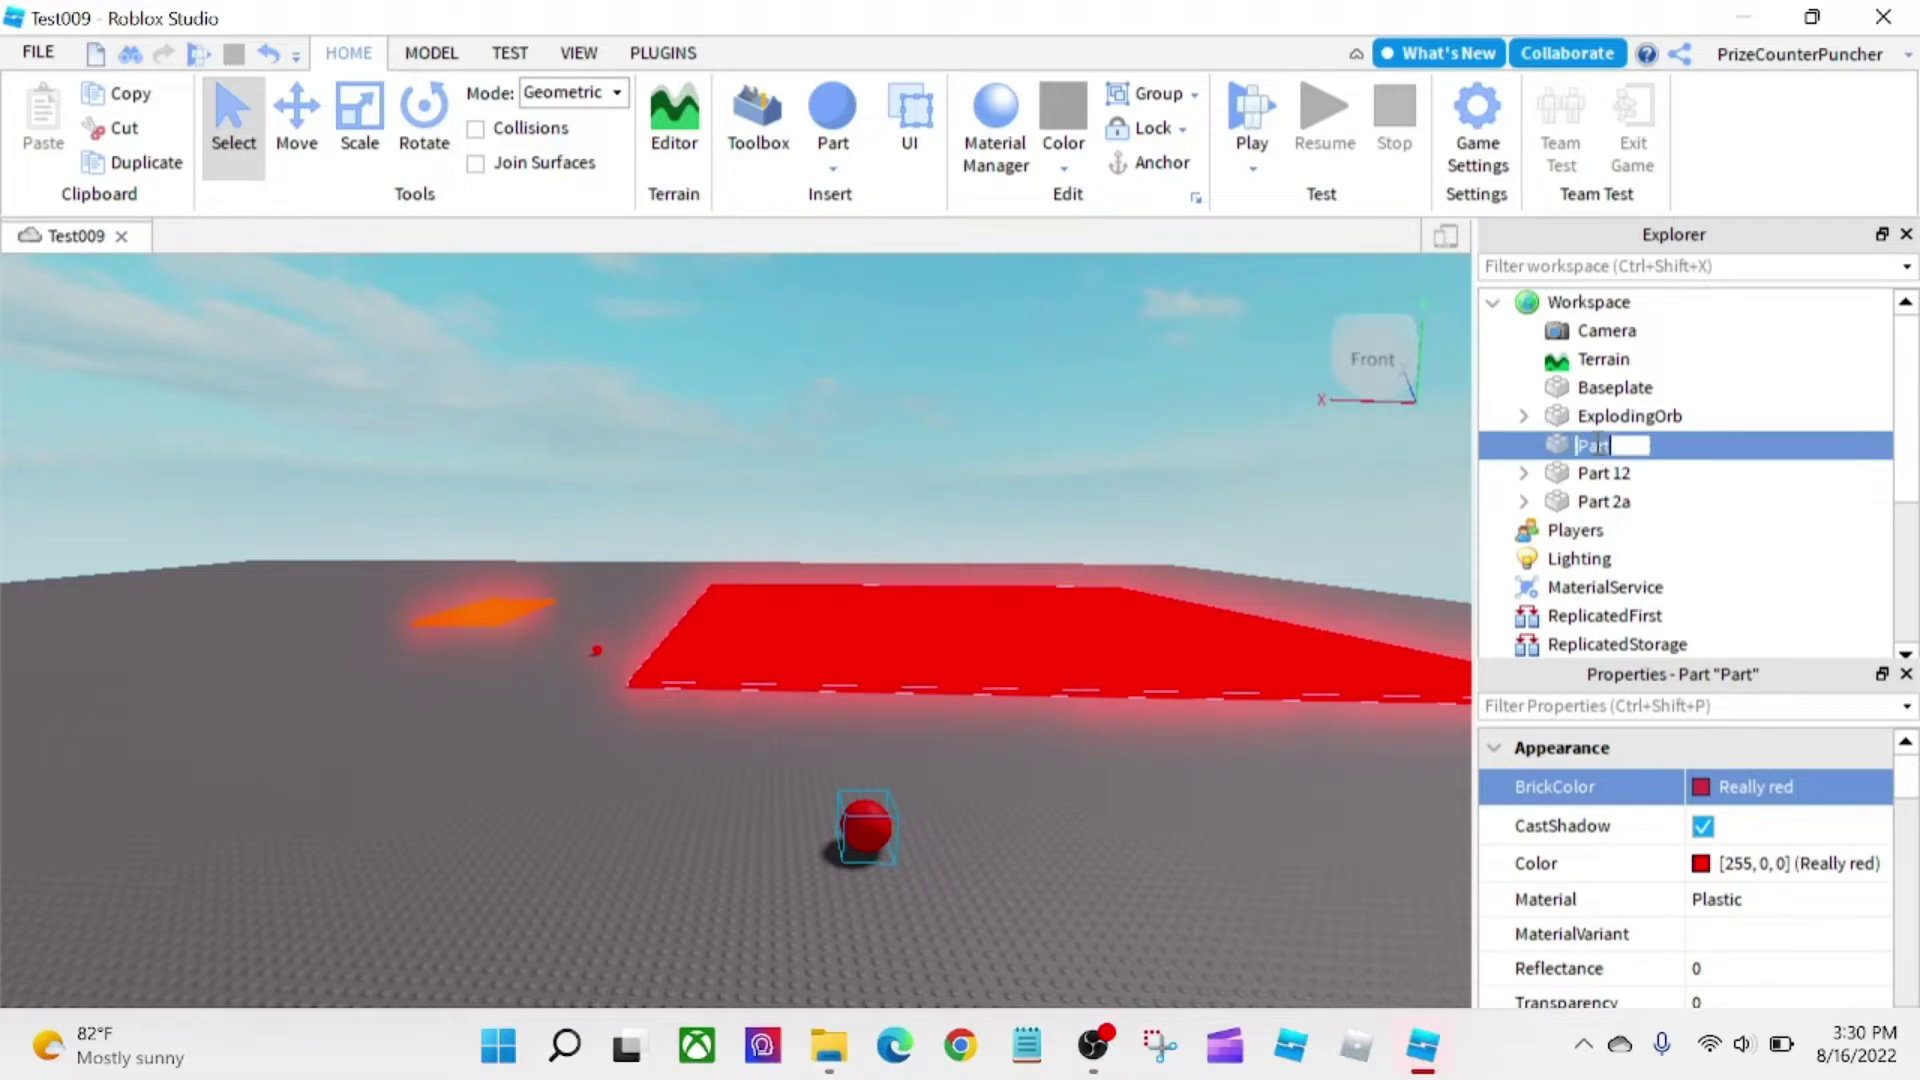
pyautogui.write('Head')
pyautogui.press('Return')
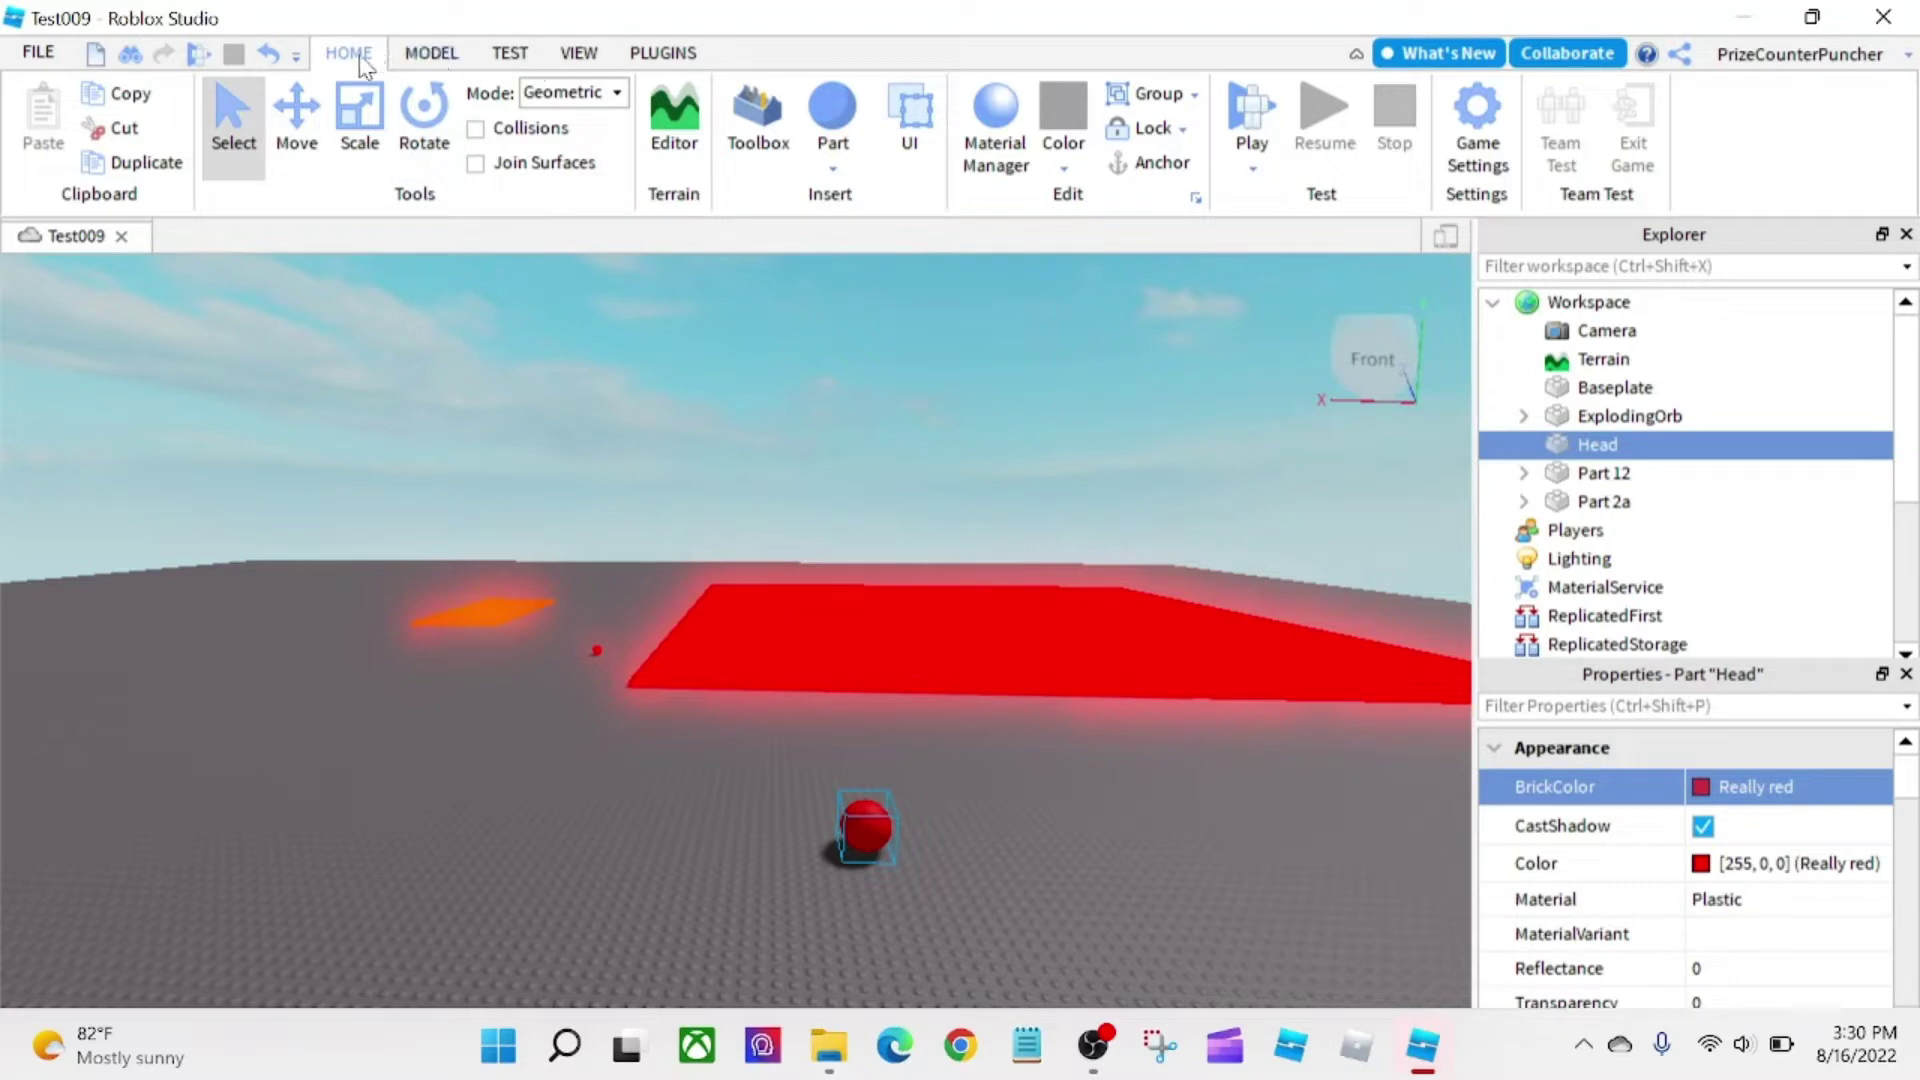
# - Add the Front Facing image from the Toolbox to the Head part as a decal and close the Toolbox
pyautogui.click(750, 122)
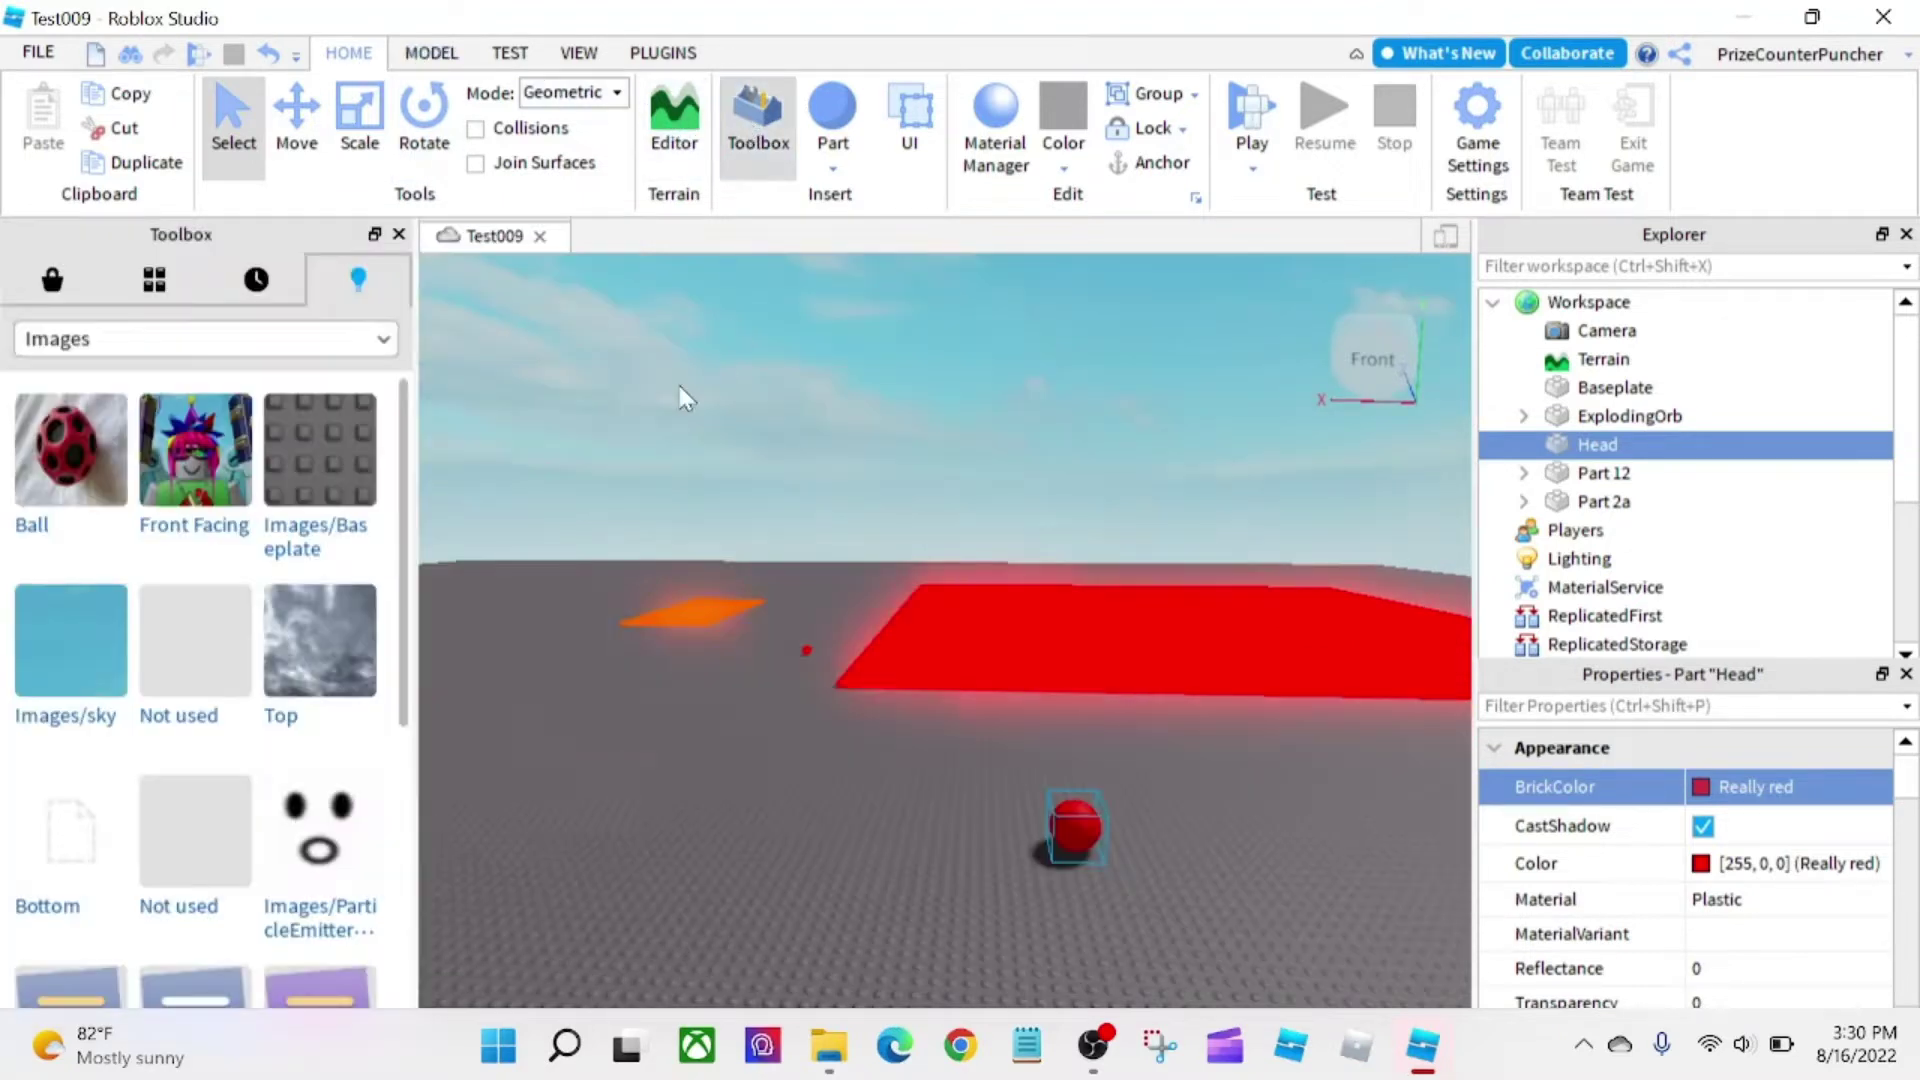
pyautogui.click(201, 453)
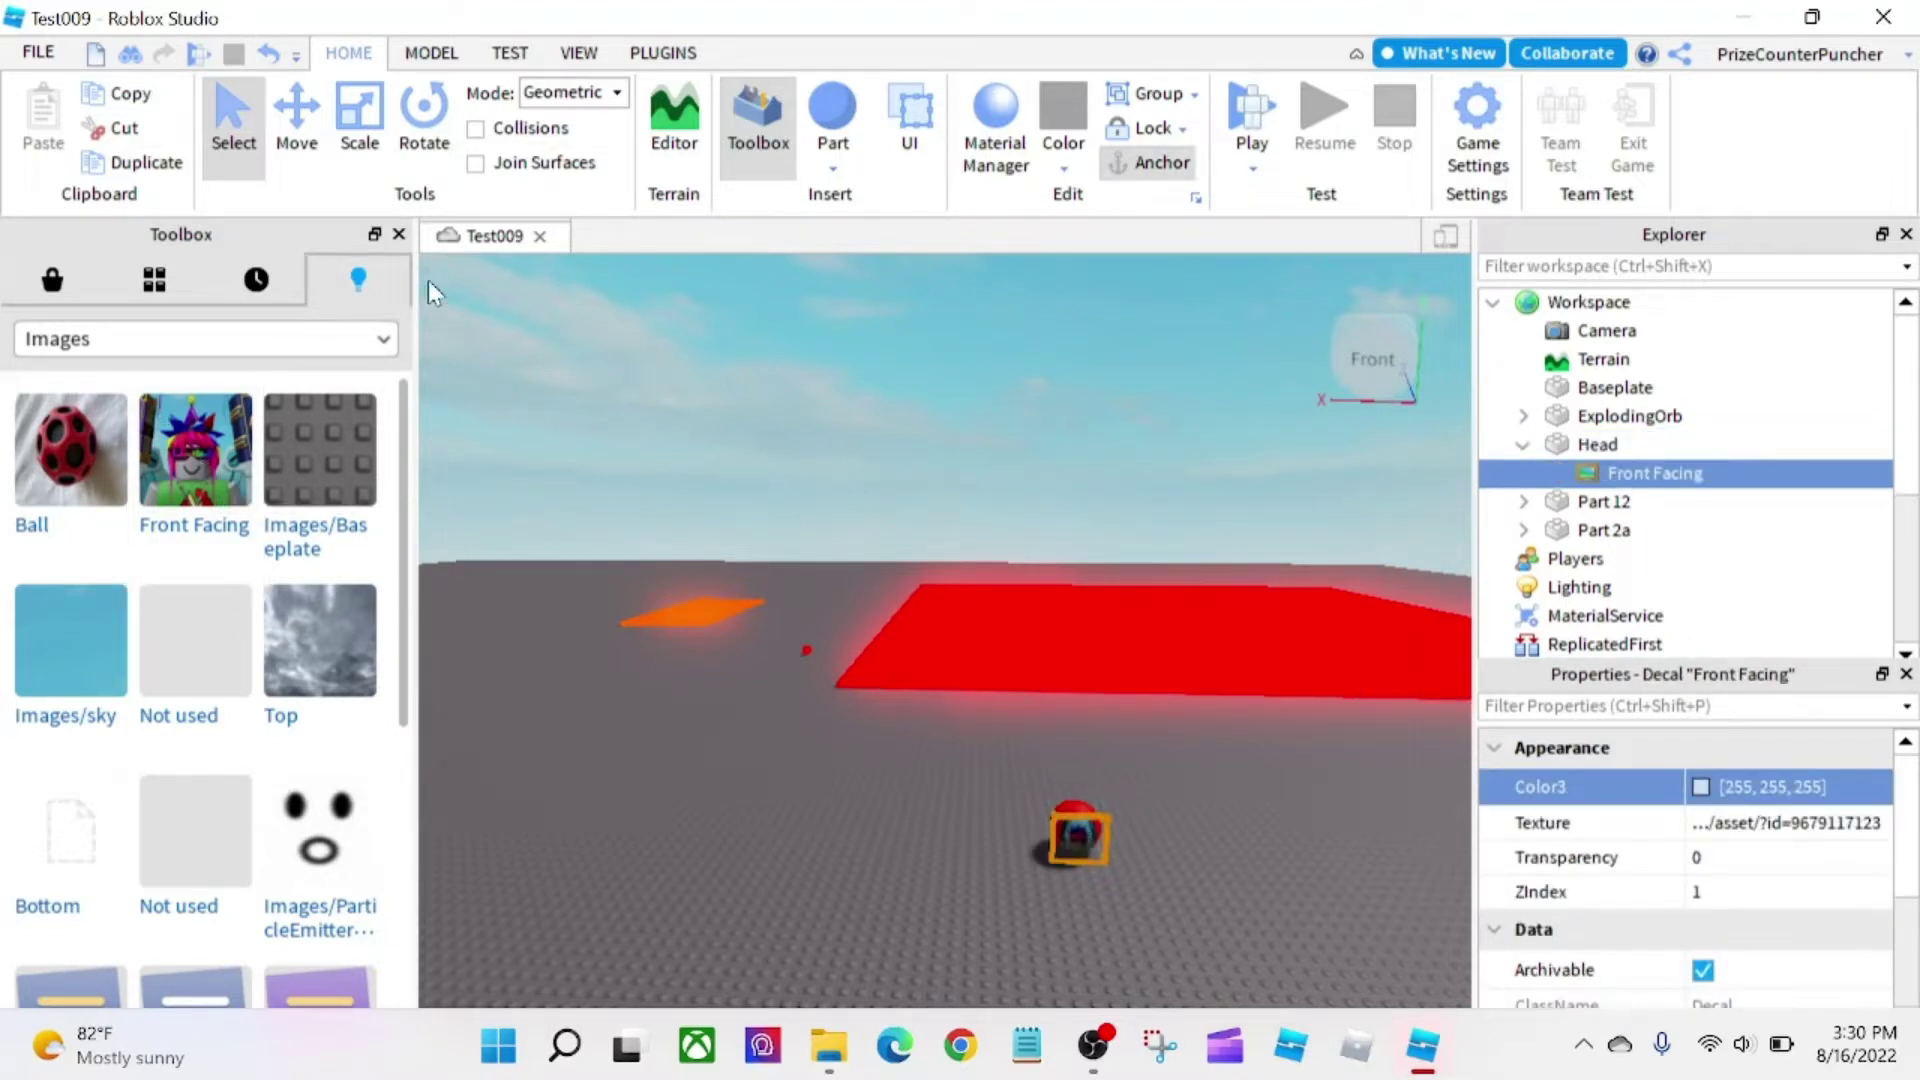
pyautogui.click(398, 234)
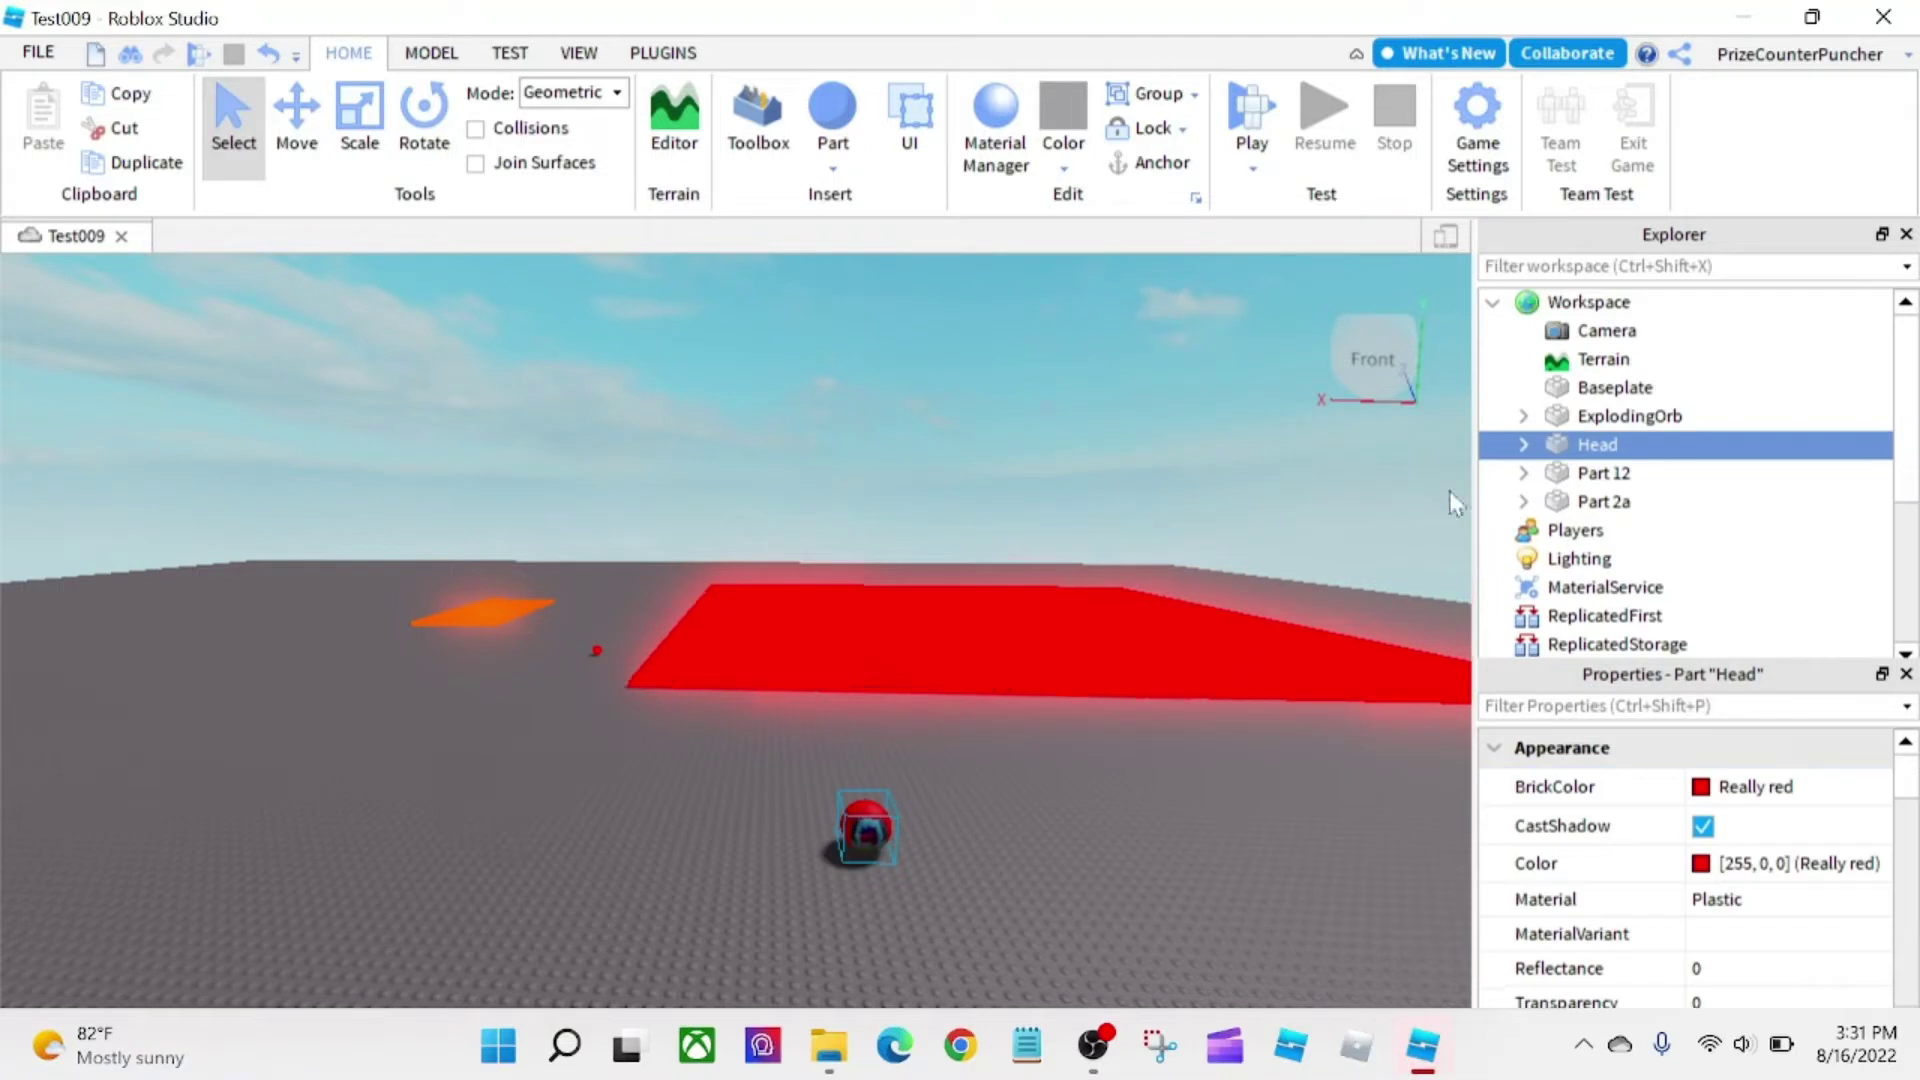
# - Duplicate the Head part and rename the copy HumanoidRootPart
pyautogui.moveTo(1515, 453)
pyautogui.hotkey('ctrl', 'd')
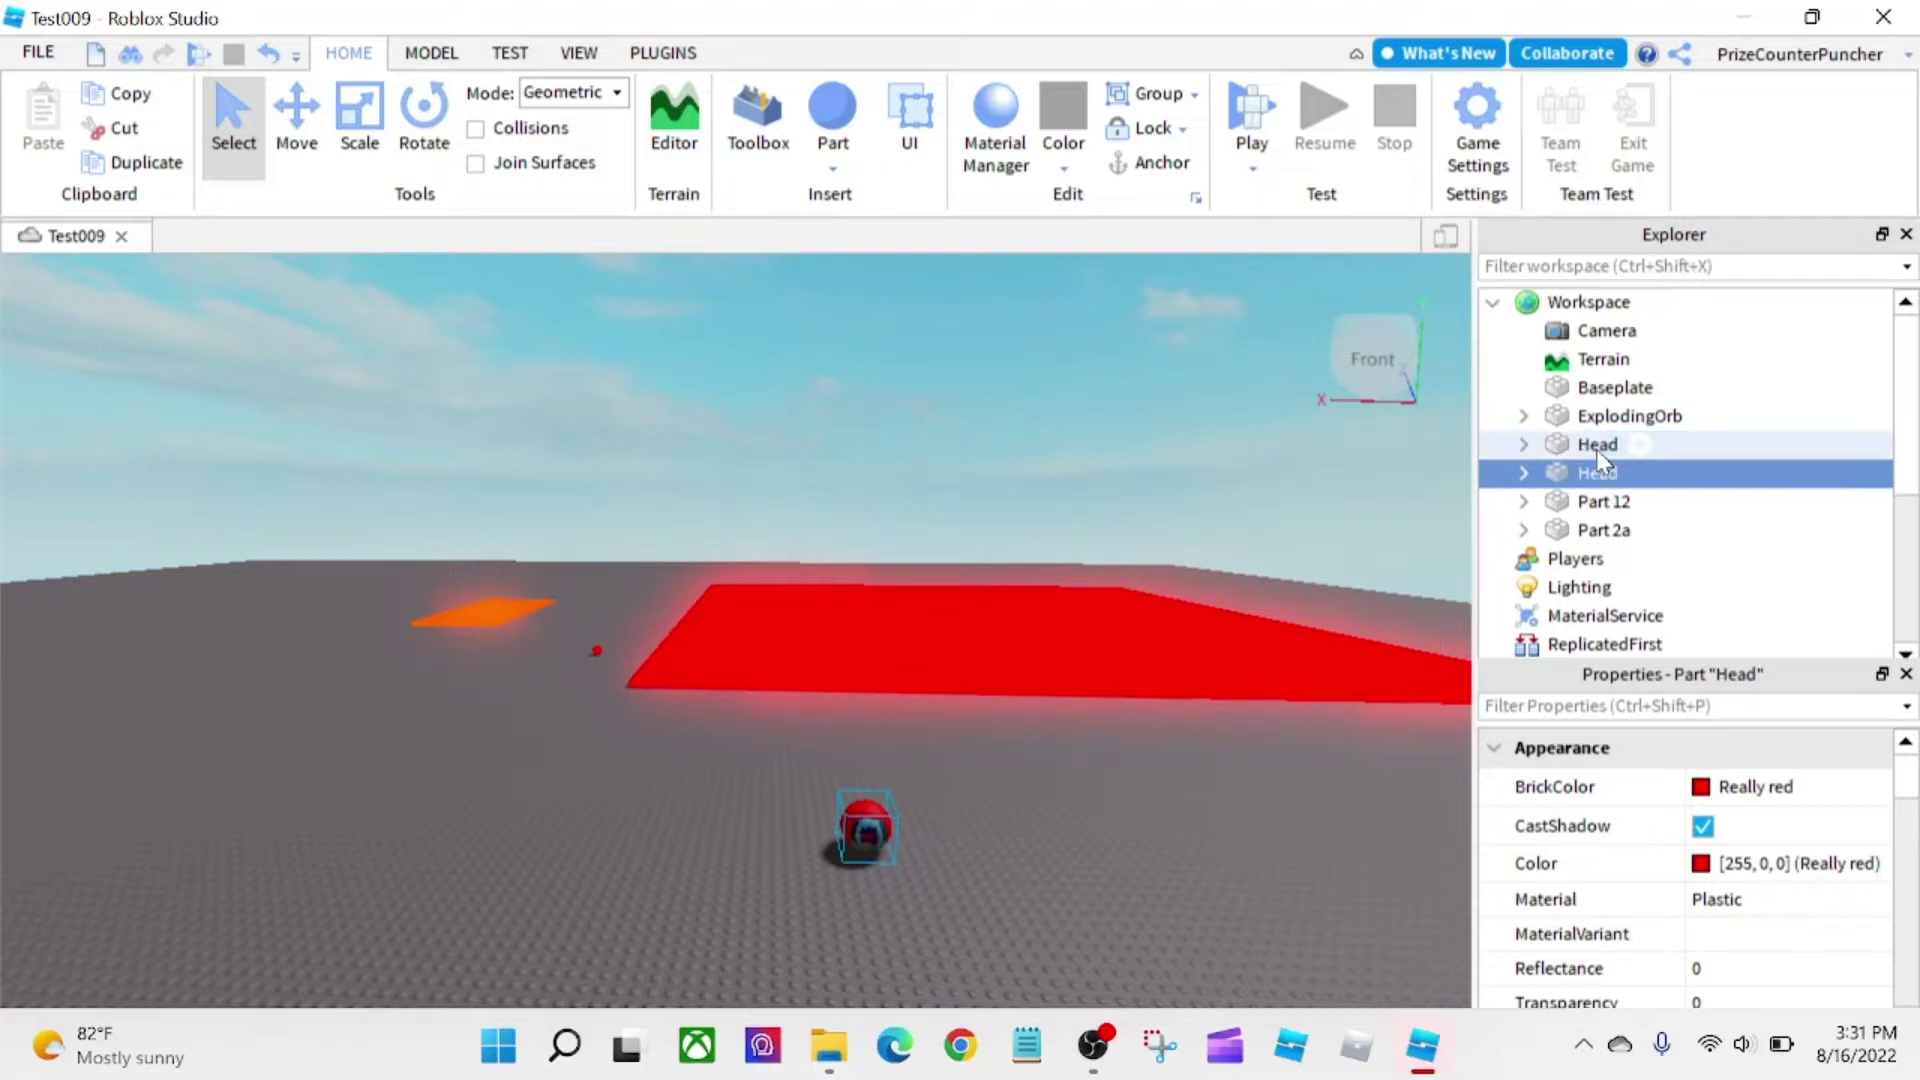
pyautogui.doubleClick(1596, 473)
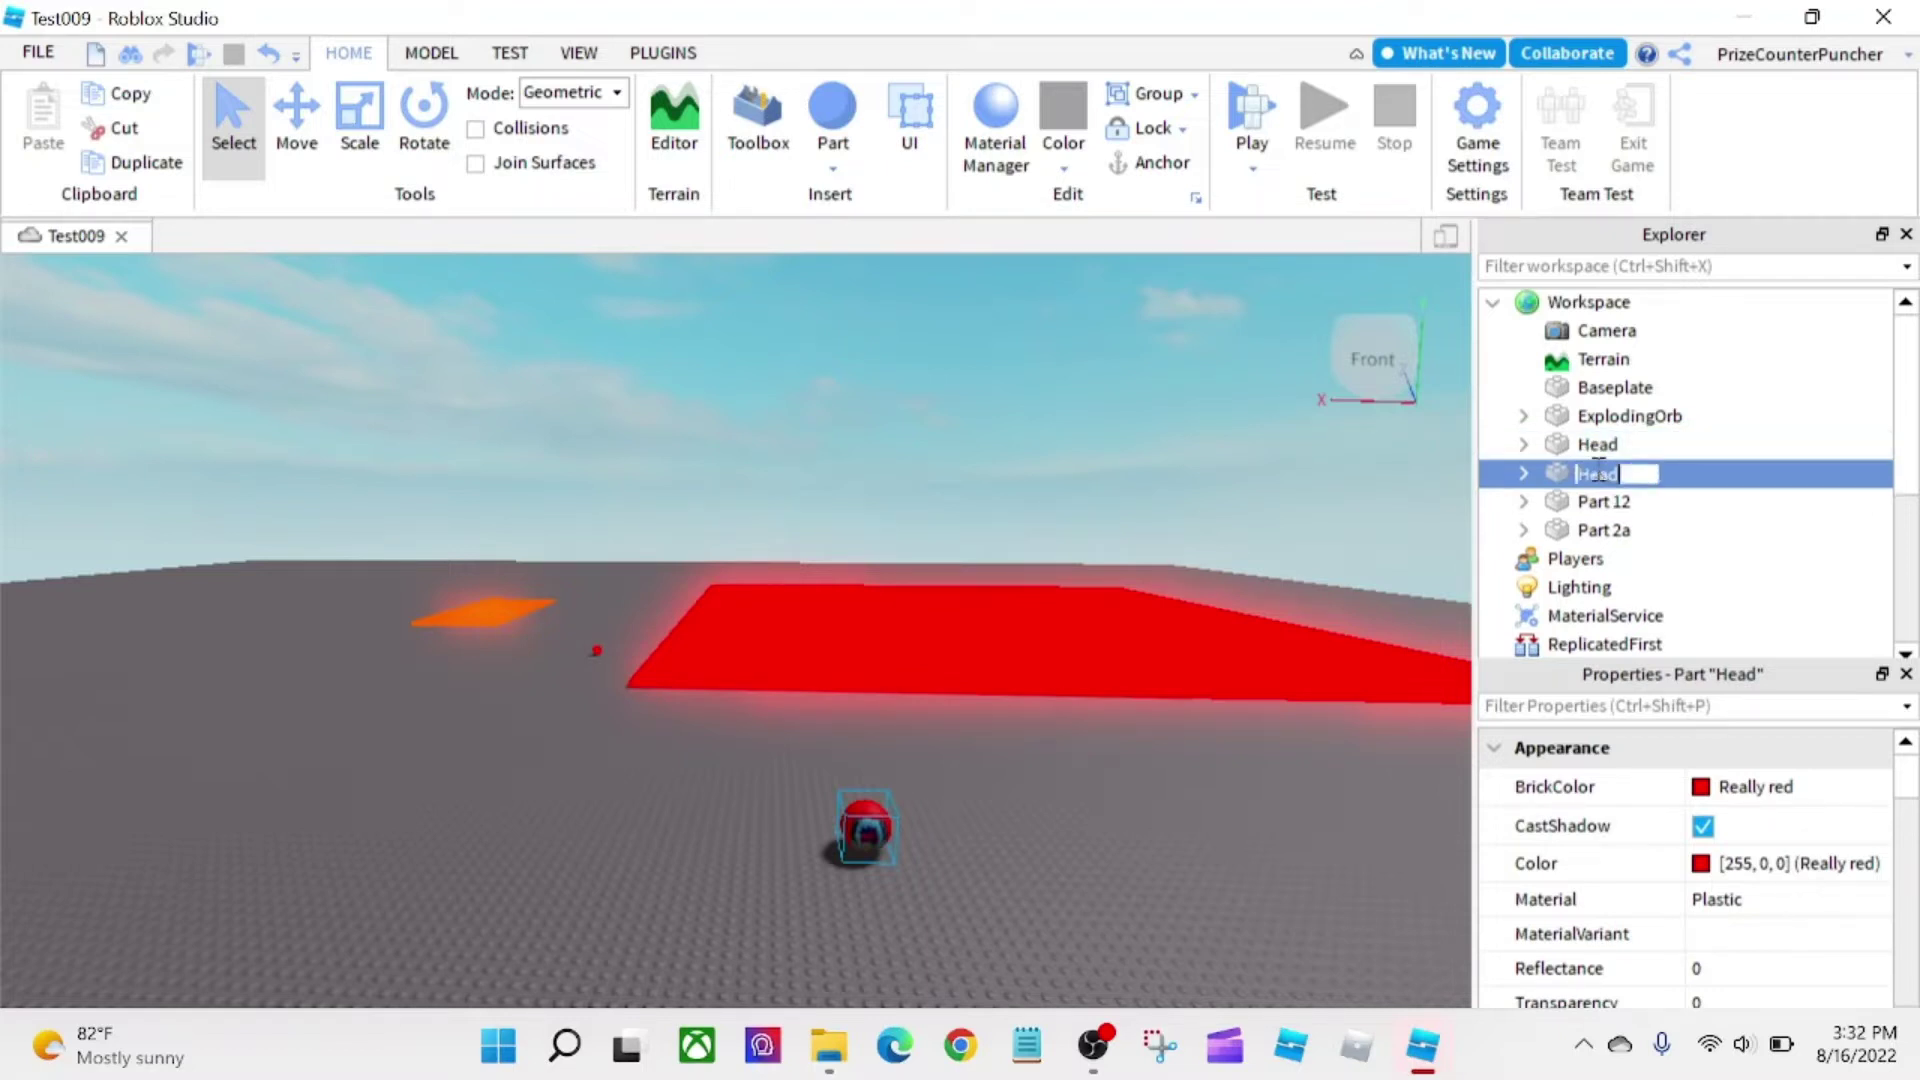
pyautogui.write('HumanoidR')
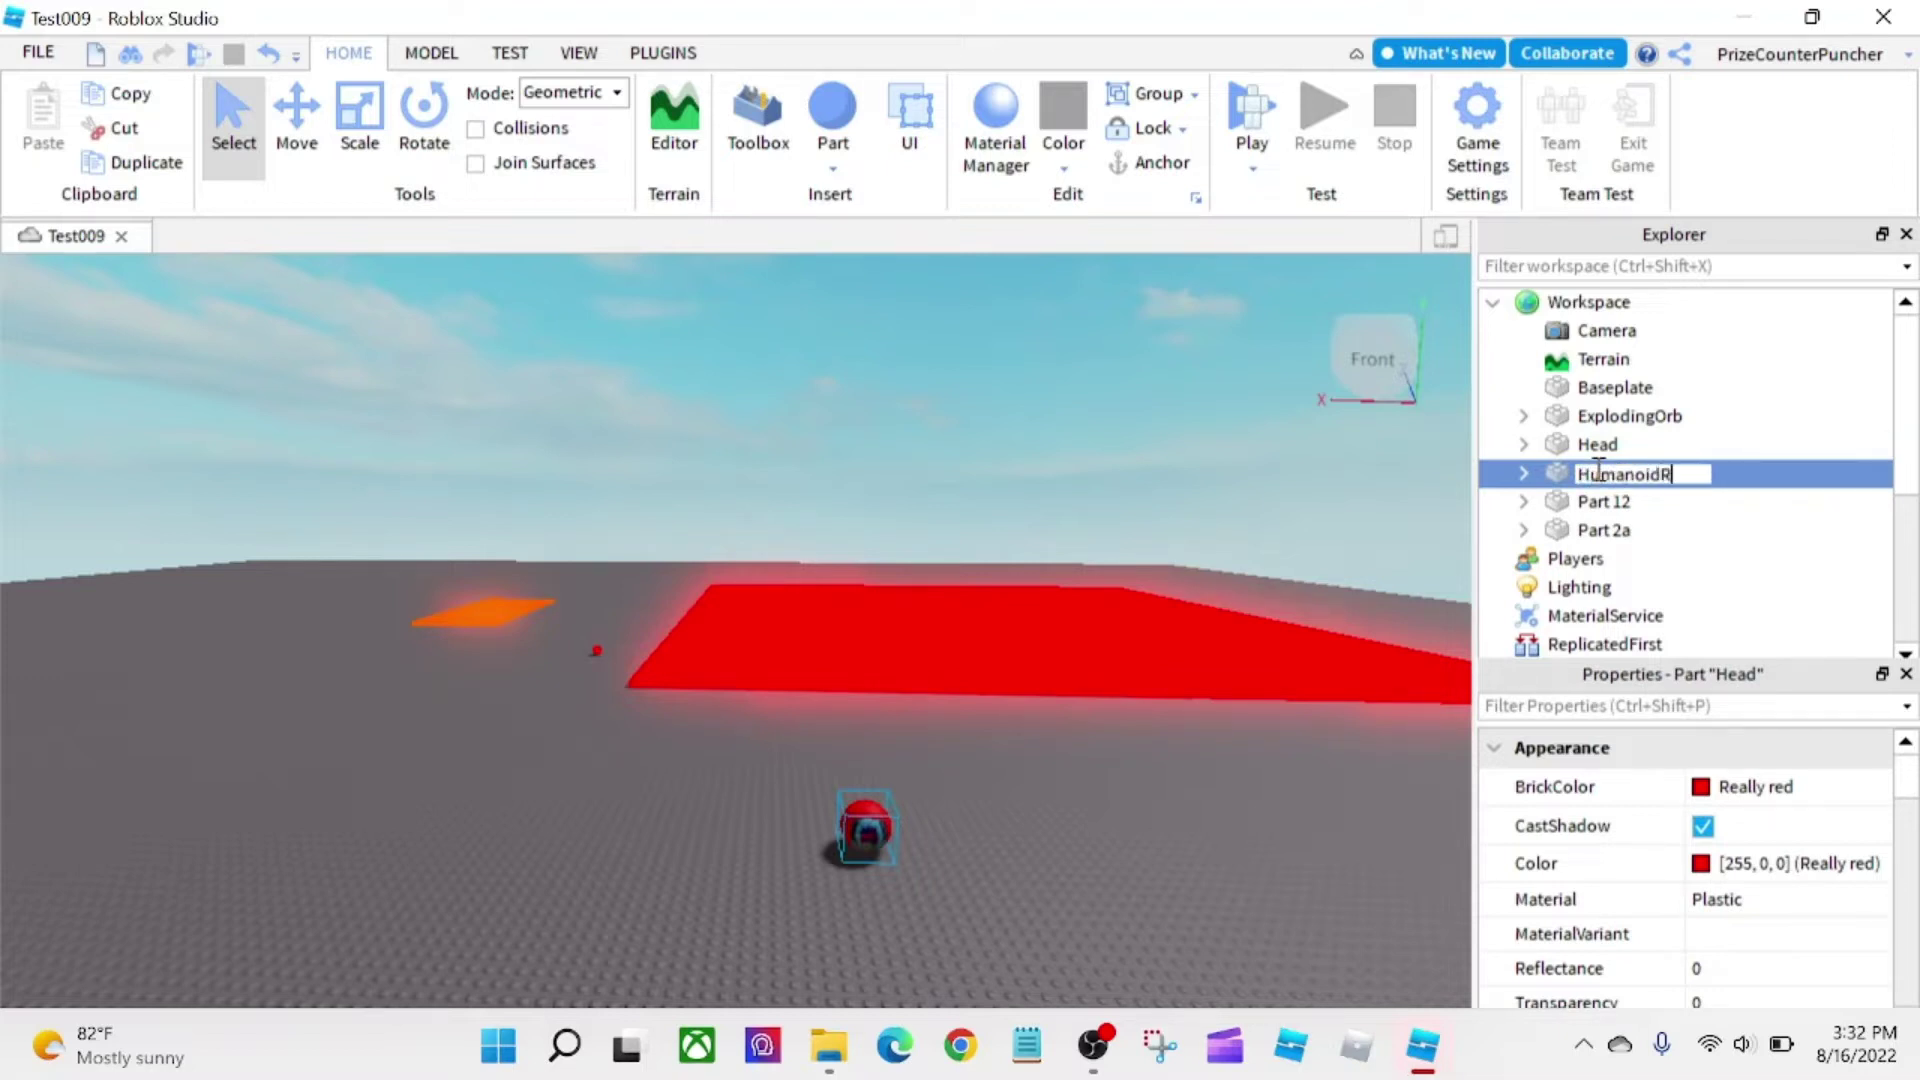
pyautogui.write('ootPart')
pyautogui.press('Return')
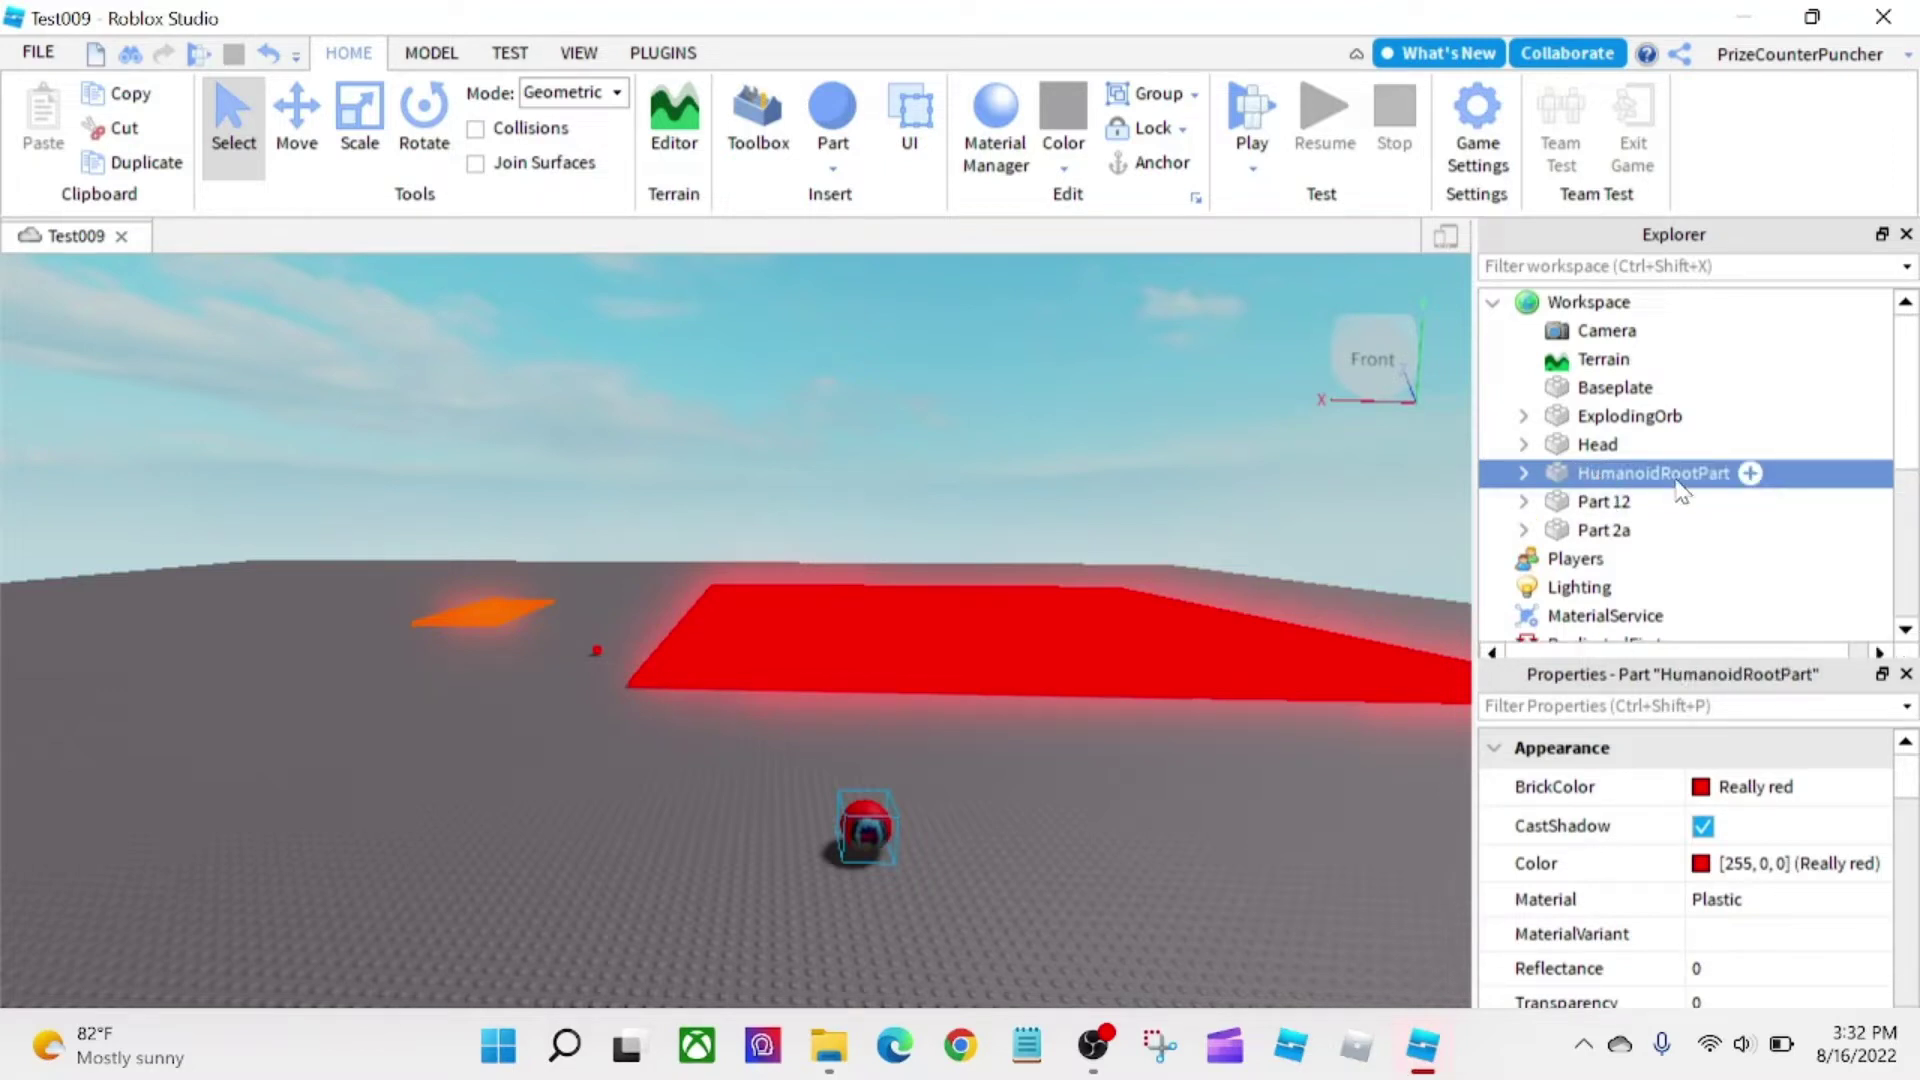
# - Delete the Front Facing decal from HumanoidRootPart
pyautogui.click(1523, 473)
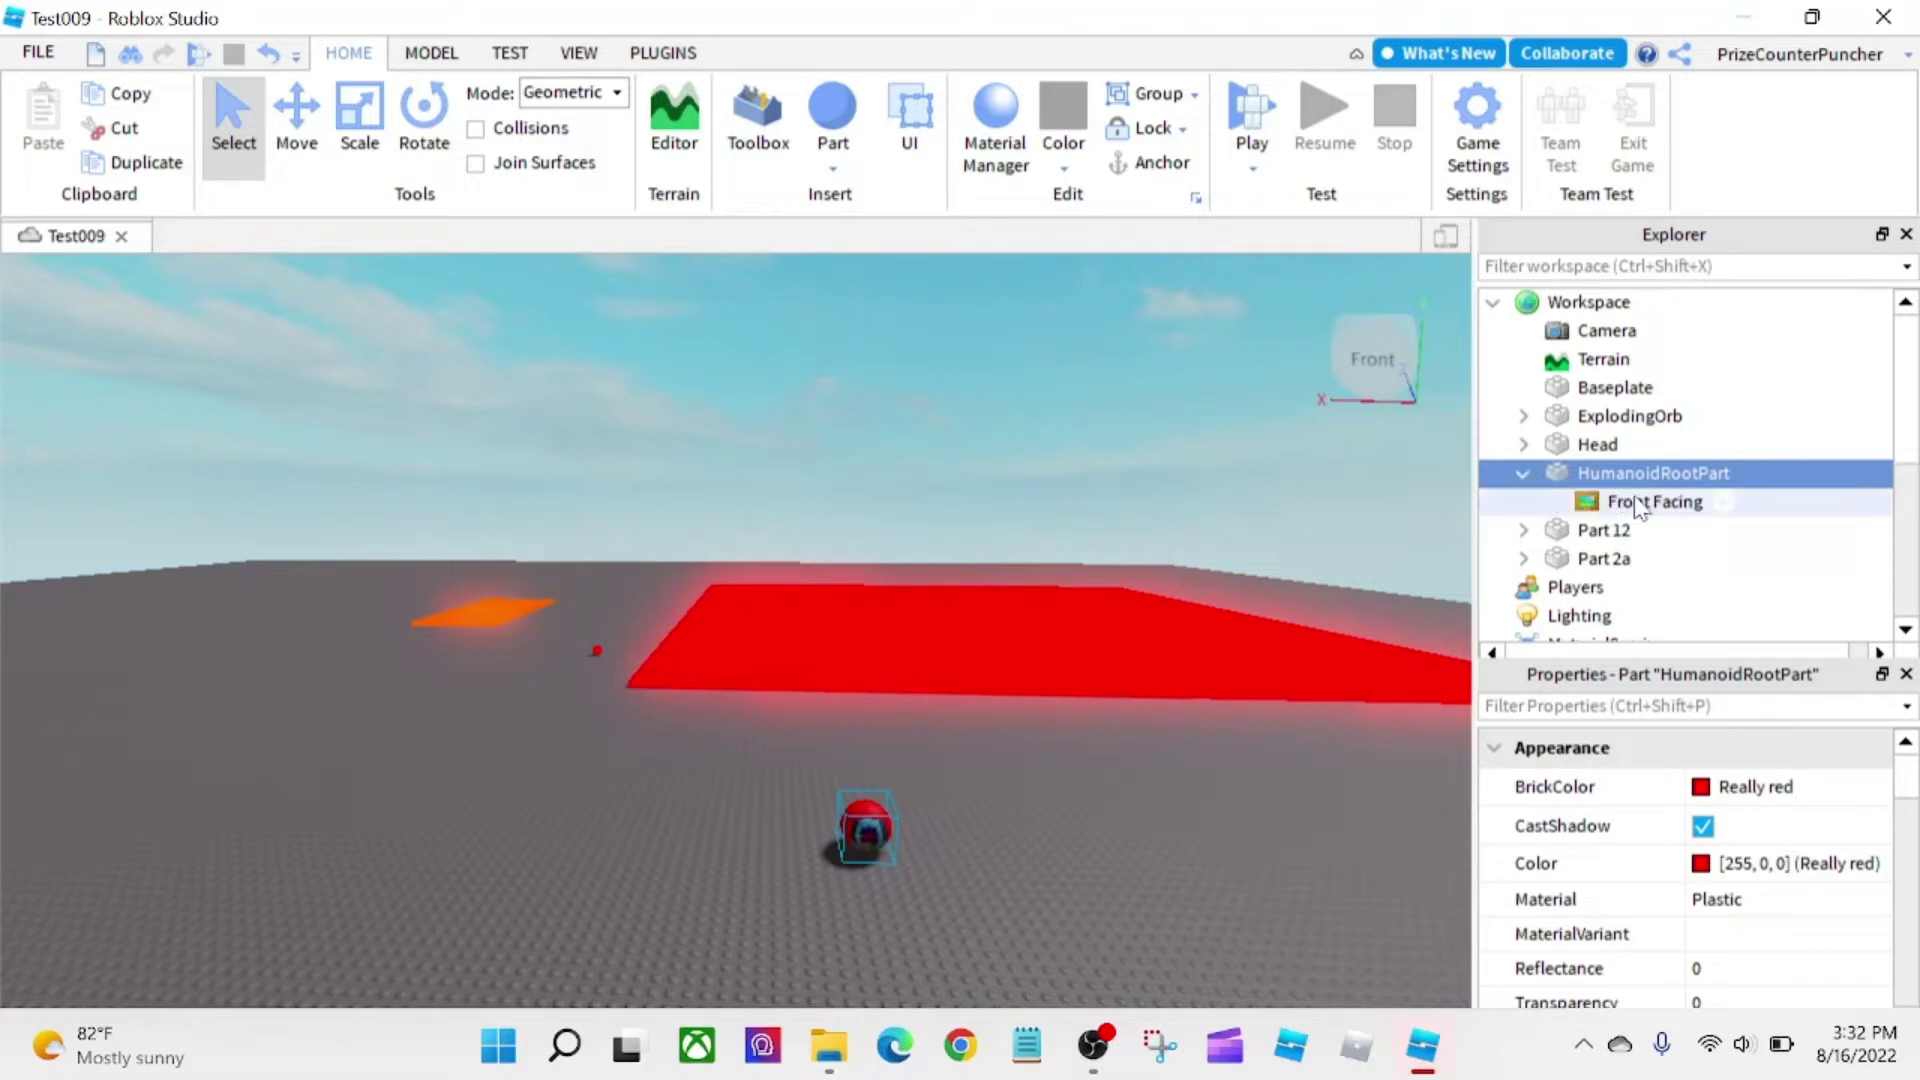
pyautogui.click(1640, 503)
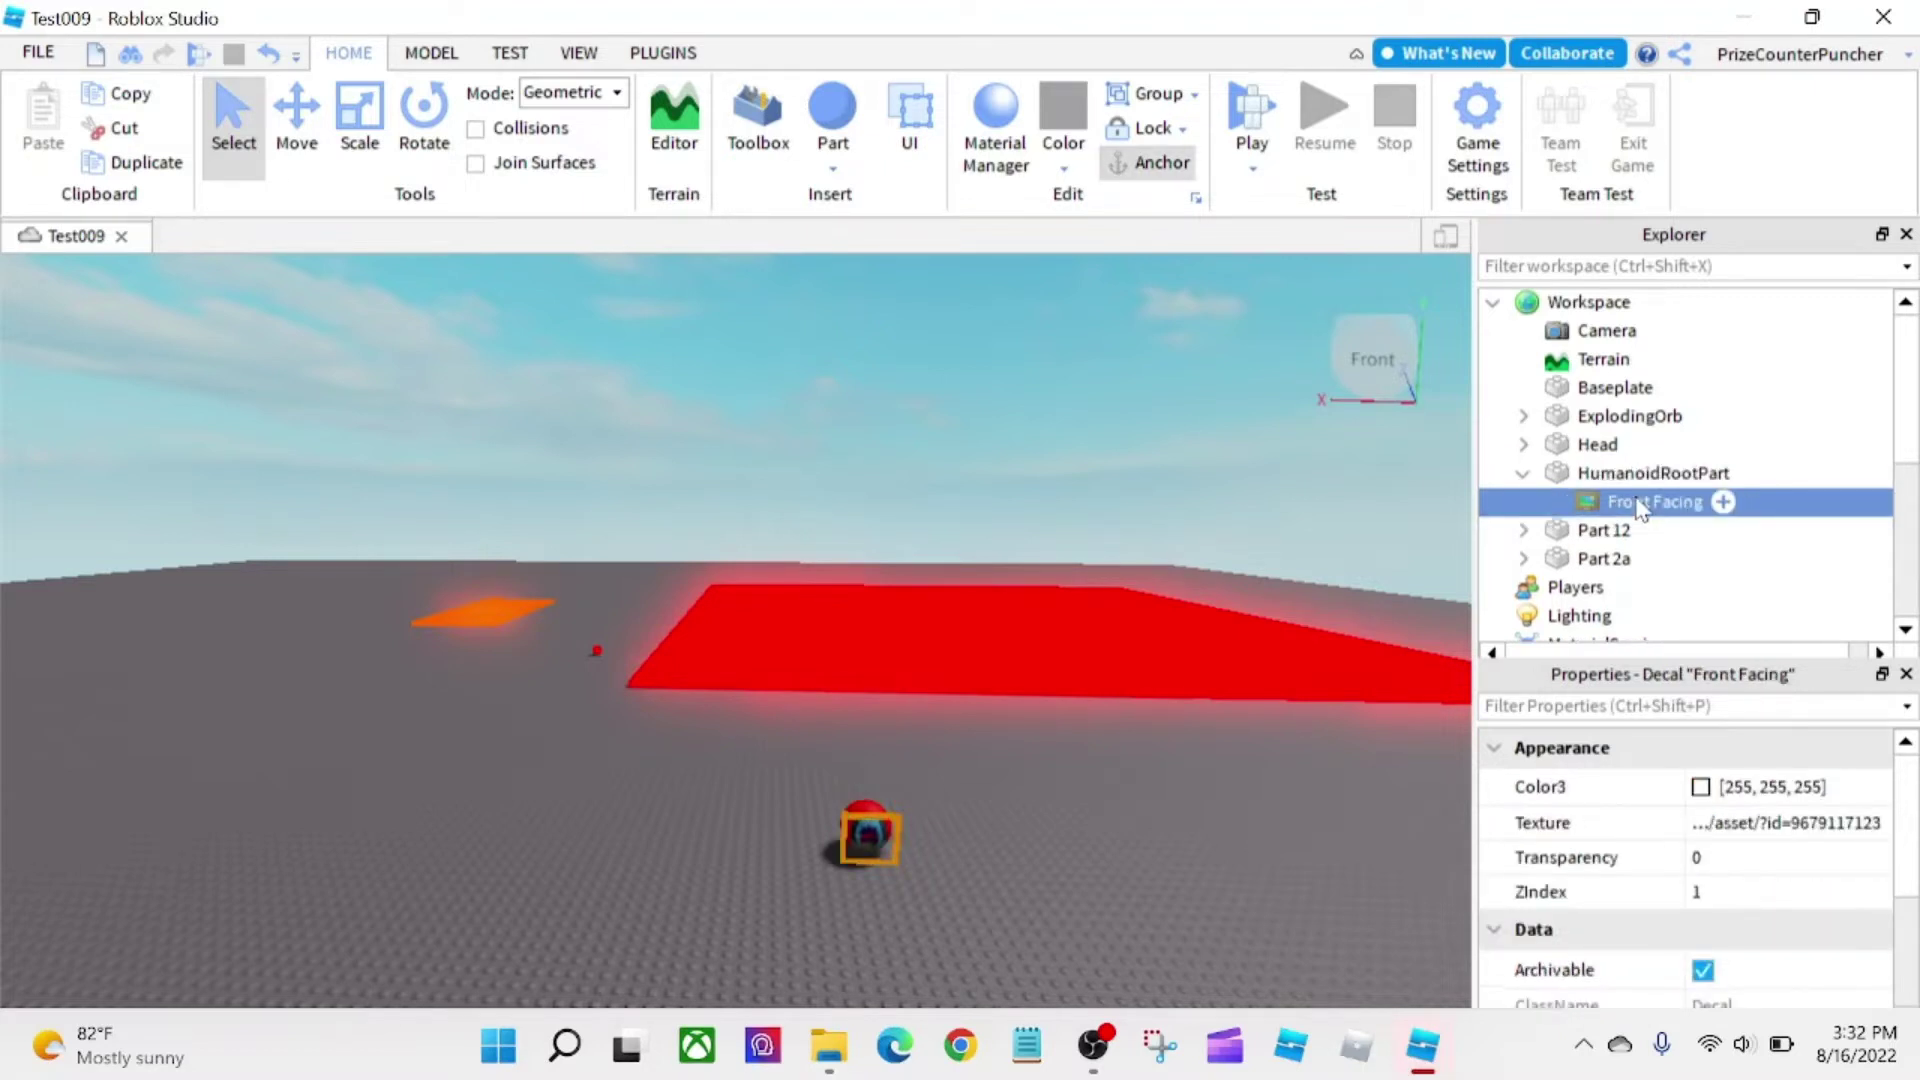
pyautogui.press('Delete')
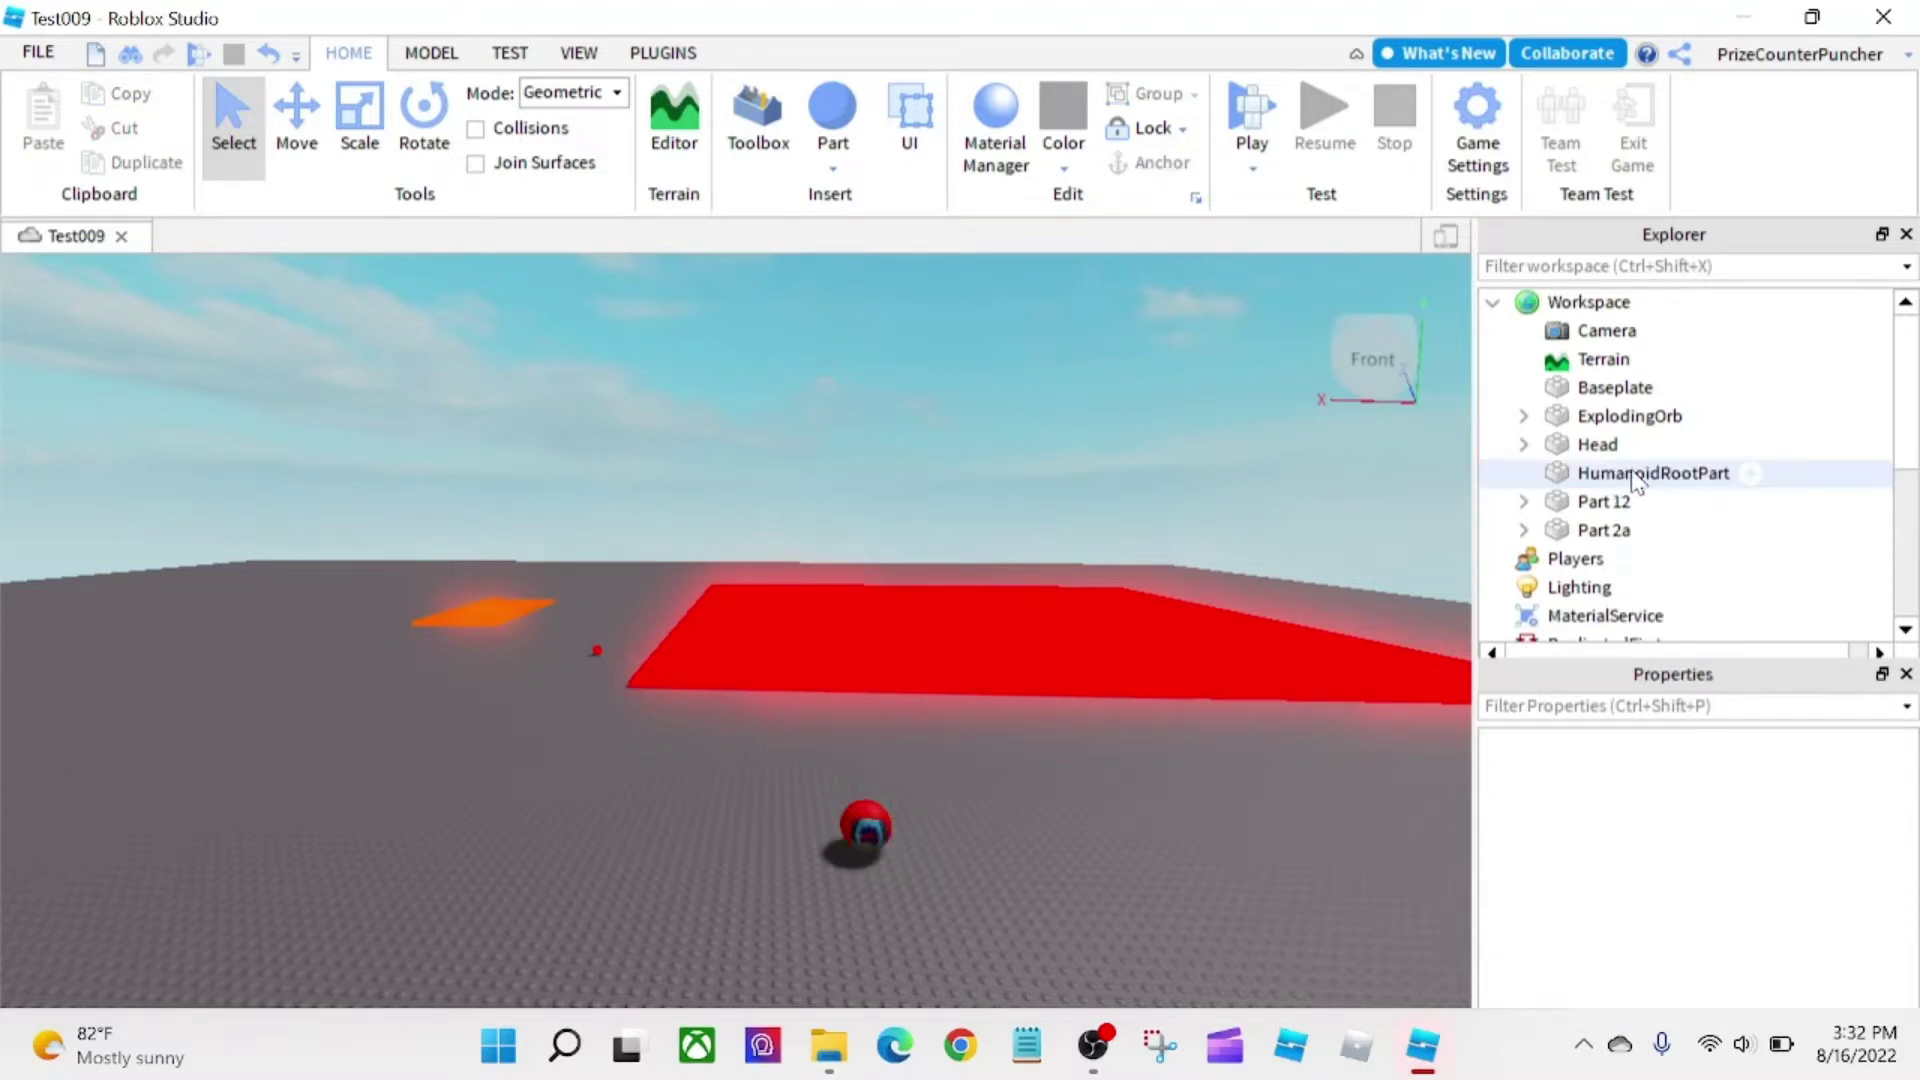
# - Set the transparency of HumanoidRootPart to 1
pyautogui.click(1635, 477)
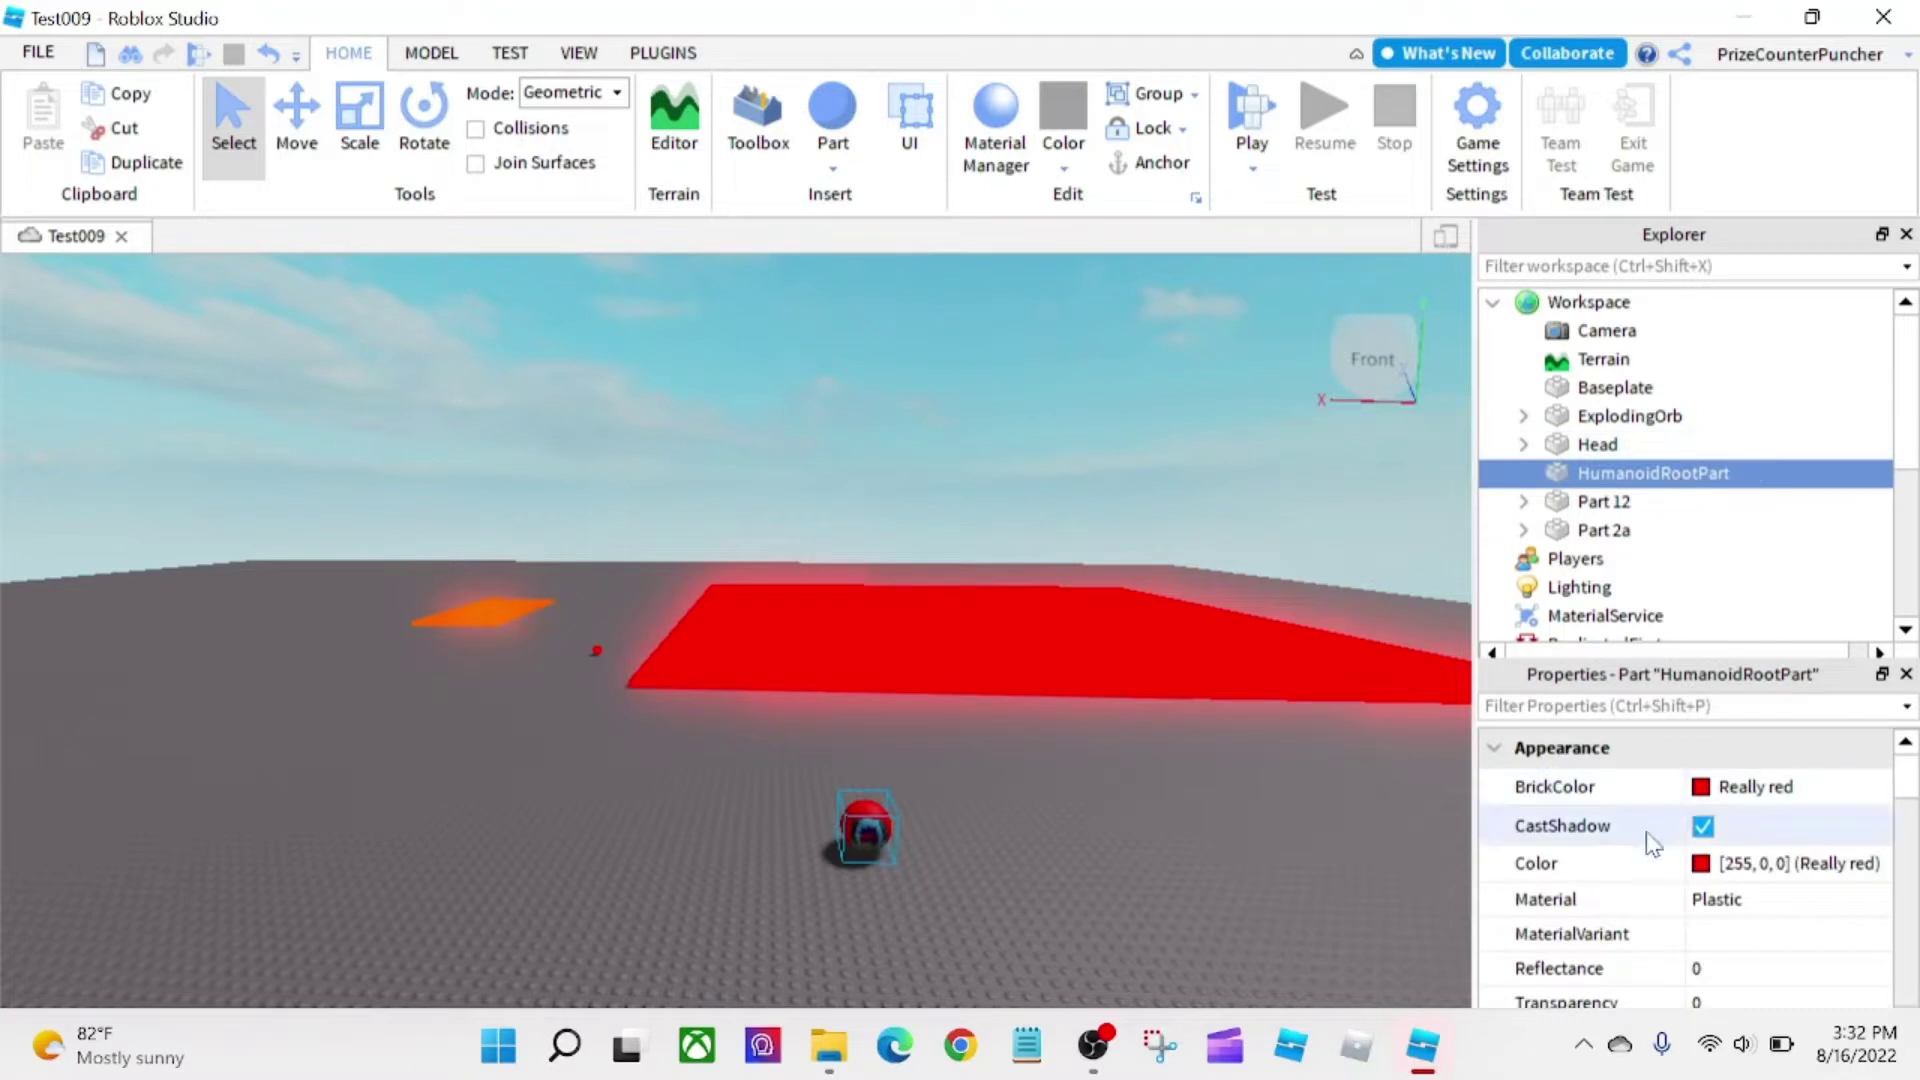
pyautogui.click(1743, 1000)
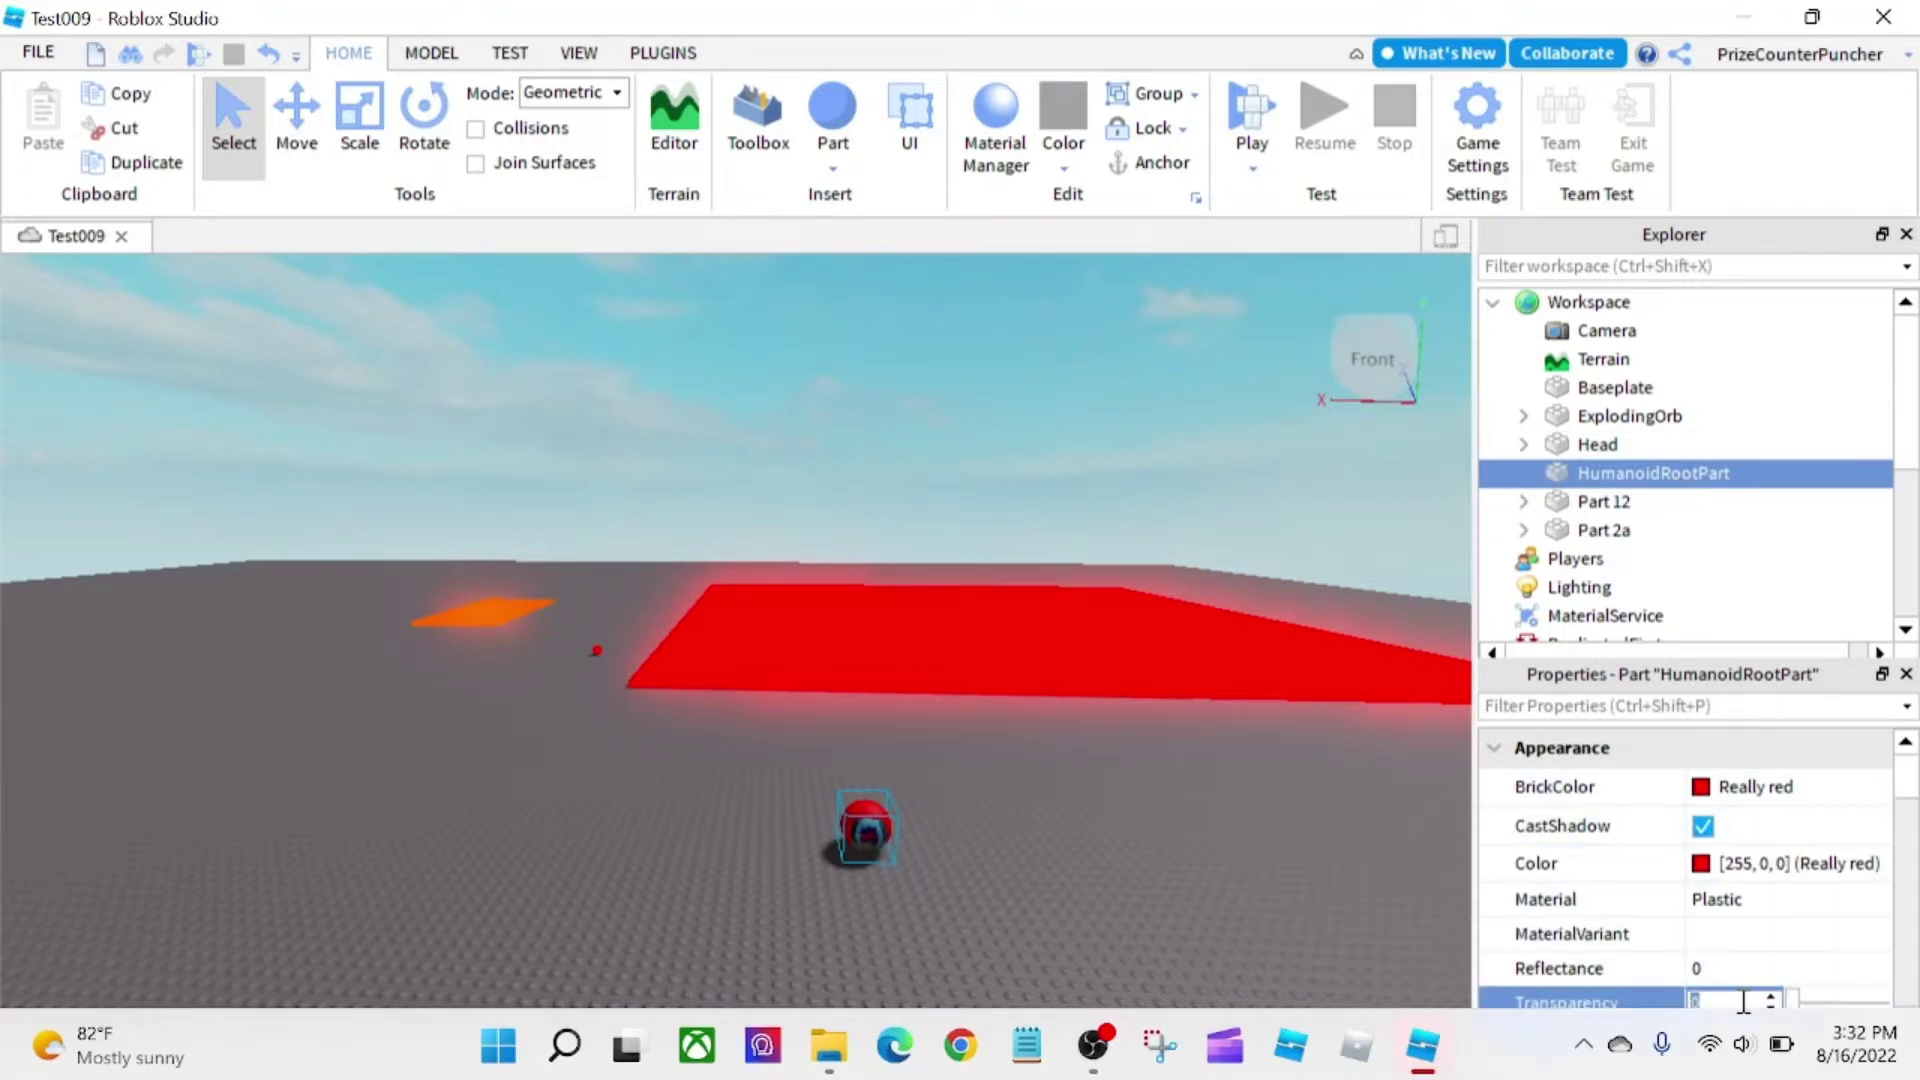
pyautogui.write('1')
pyautogui.press('Return')
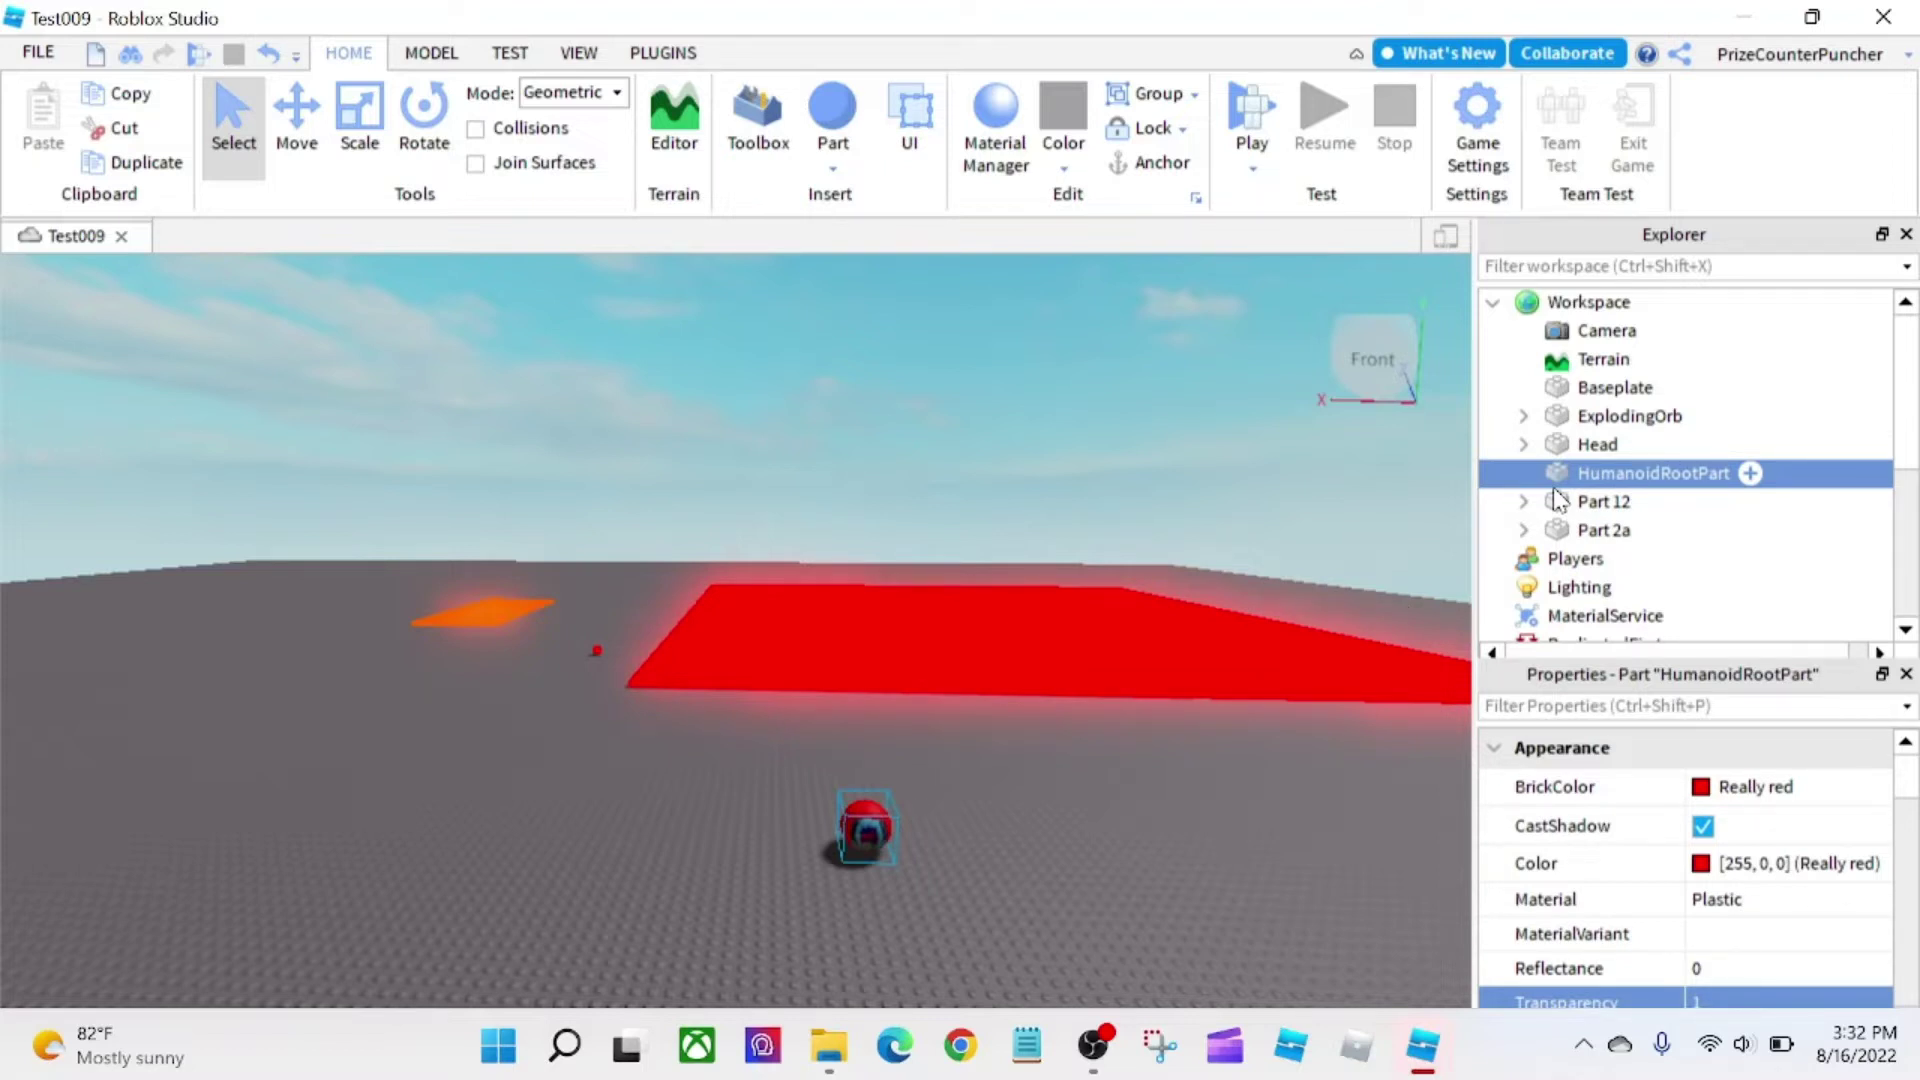
# - Group Head and HumanoidRootPart into one model and name it StarterCharacter
pyautogui.click(1582, 445)
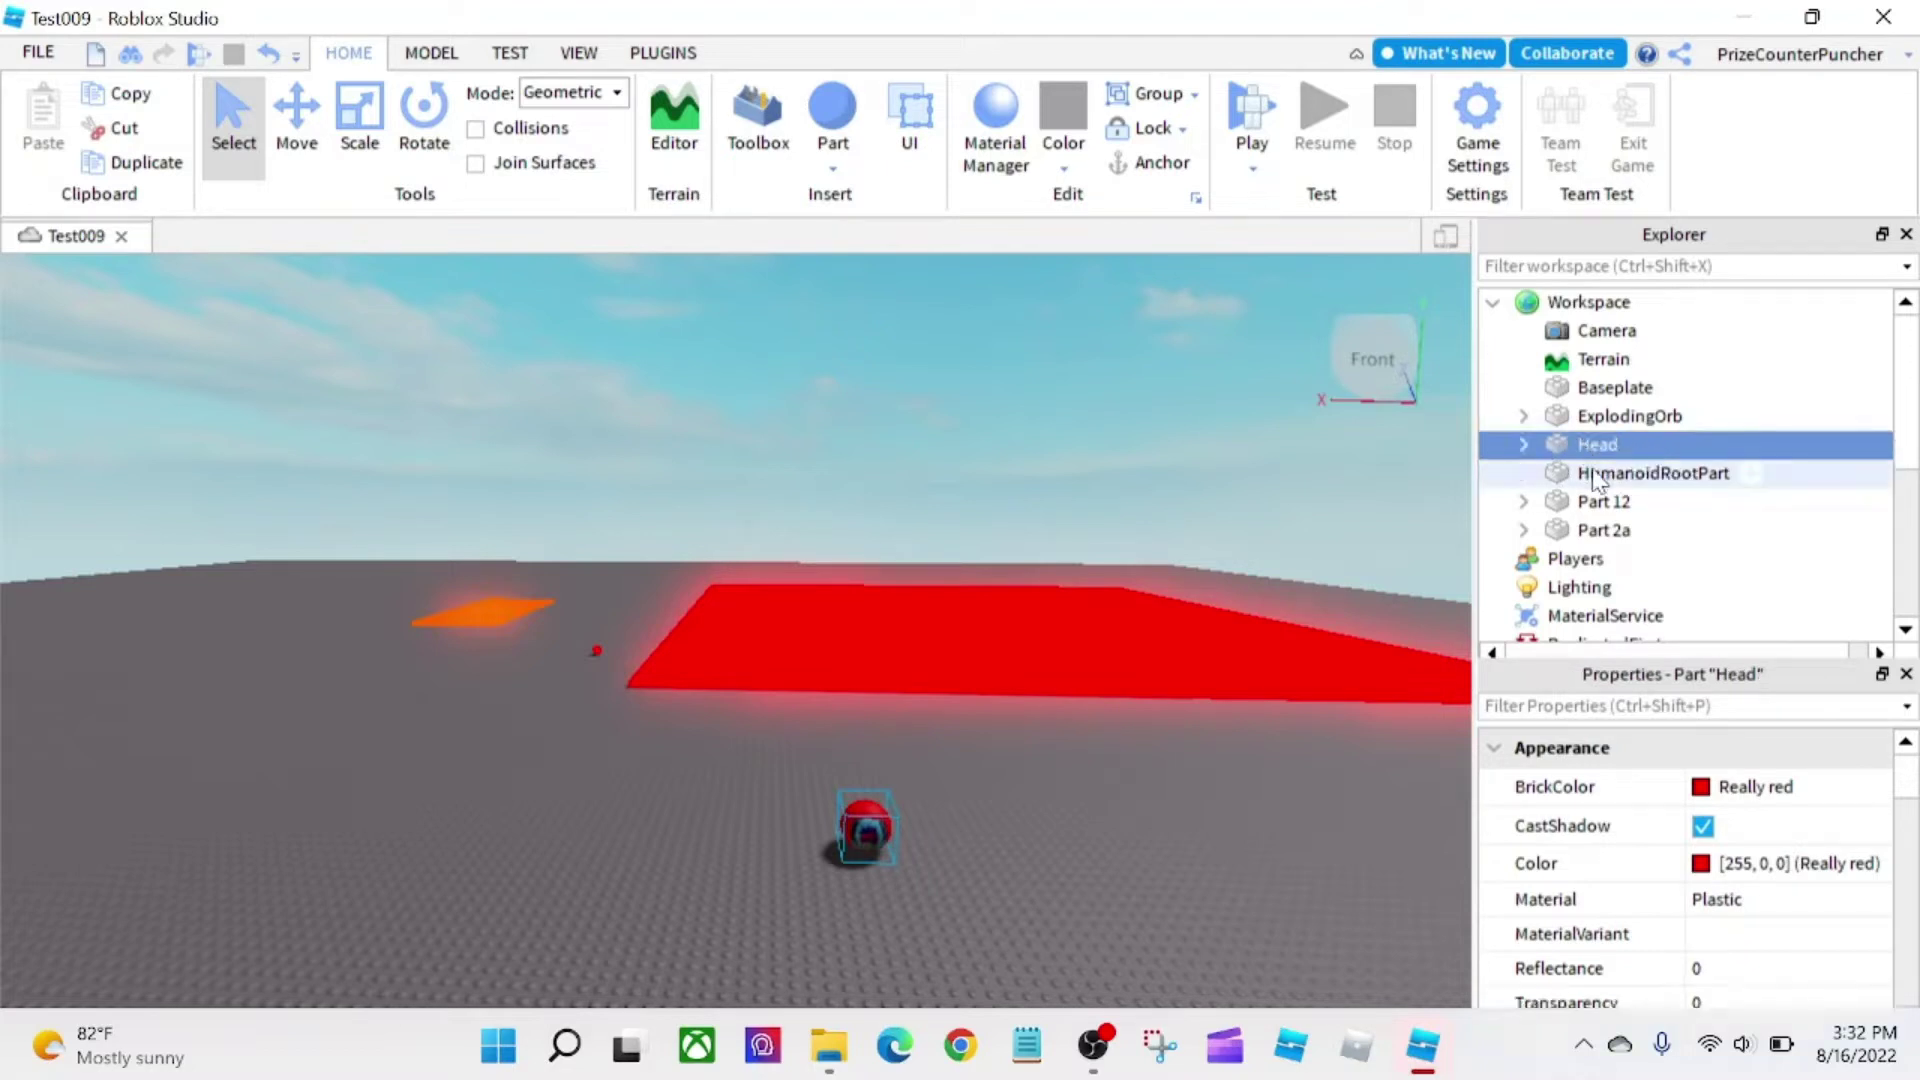
pyautogui.keyDown('ctrl'); pyautogui.click(1594, 476); pyautogui.keyUp('ctrl')
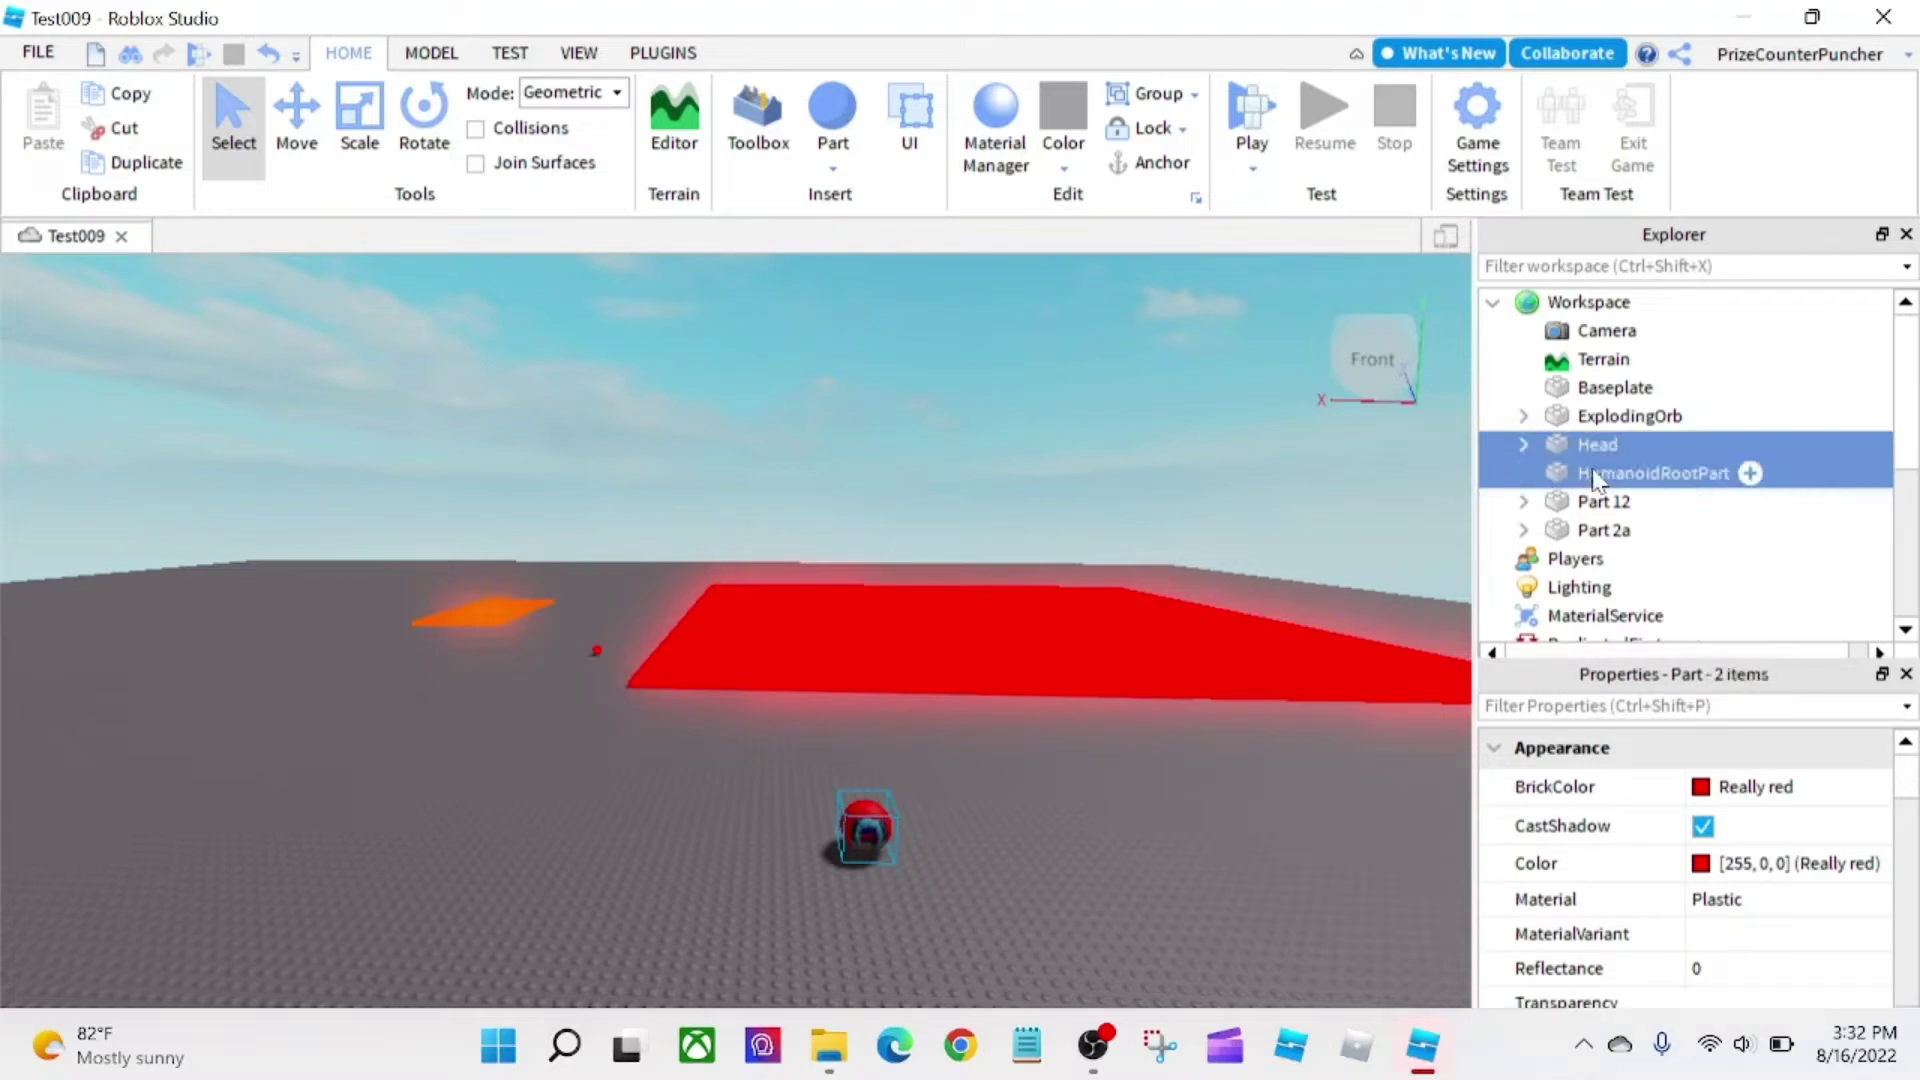
pyautogui.rightClick(1595, 477)
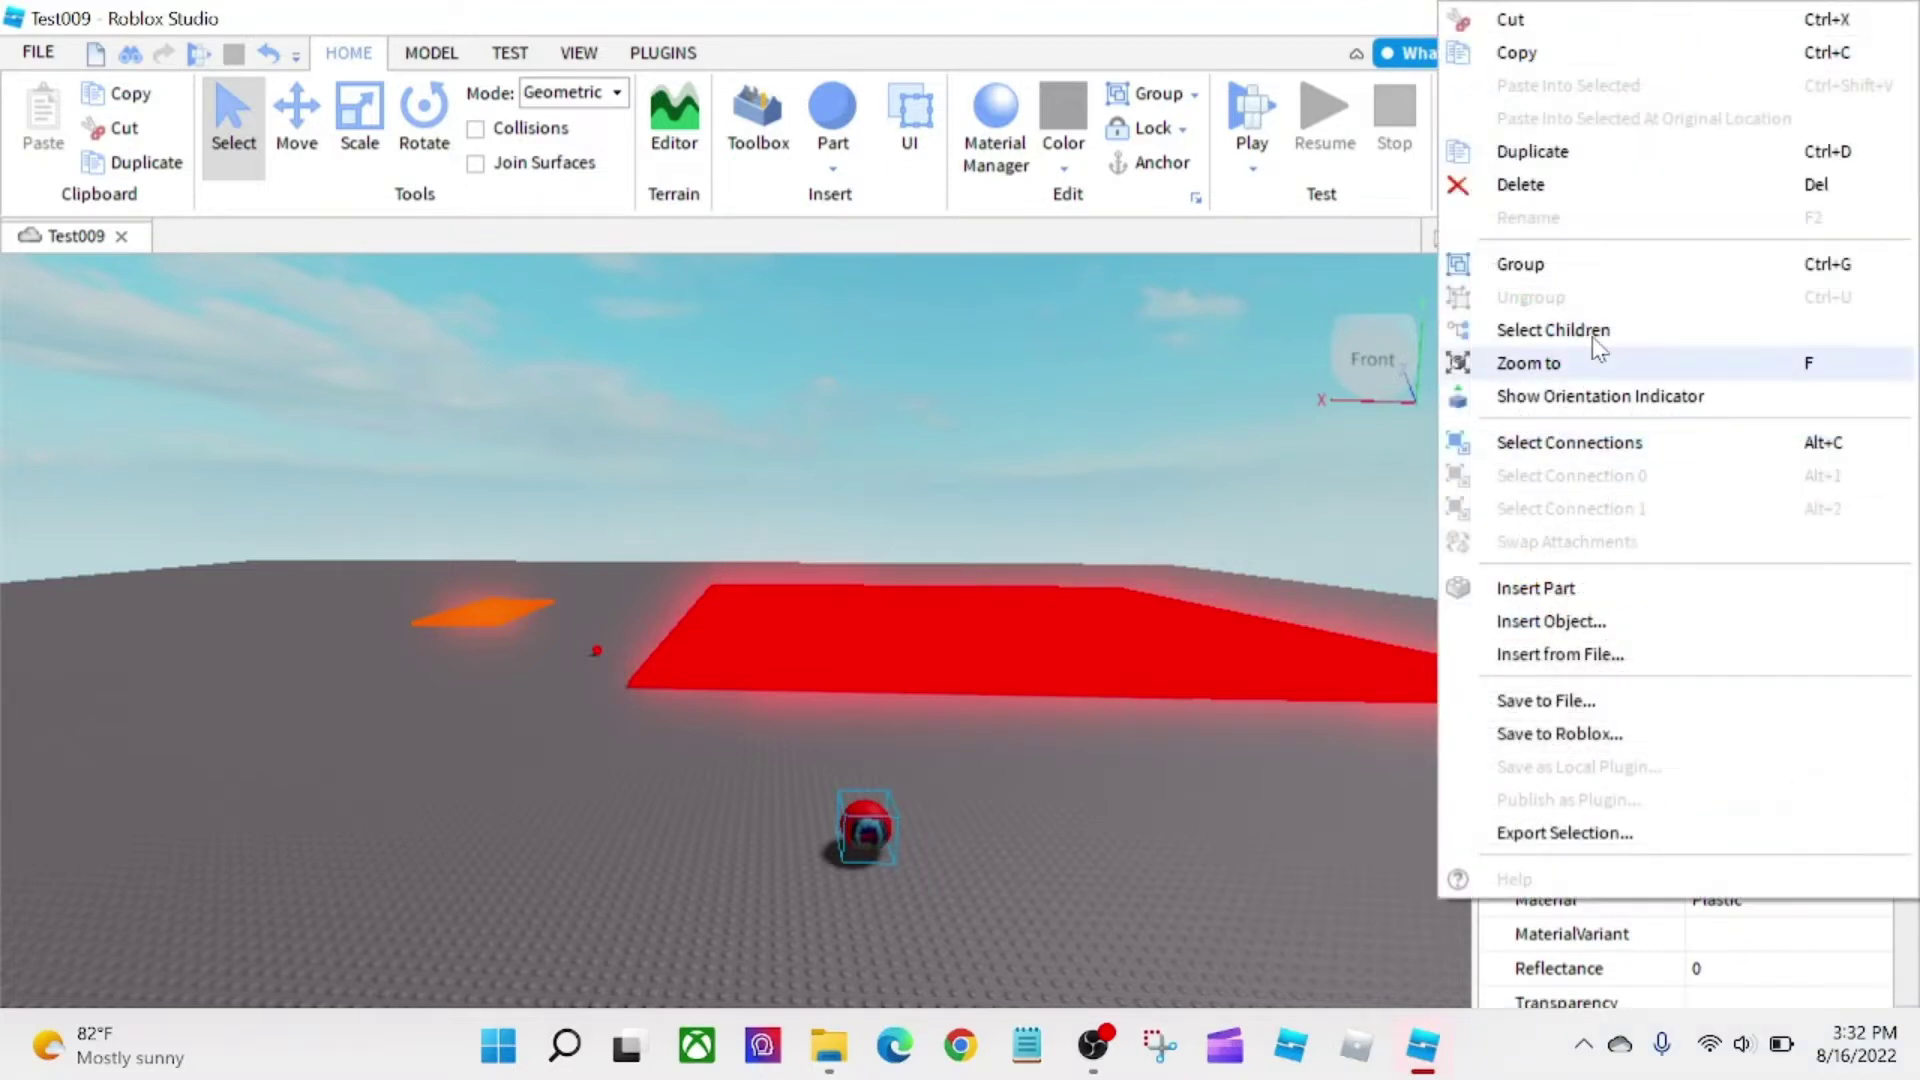
pyautogui.click(1520, 266)
pyautogui.click(1604, 390)
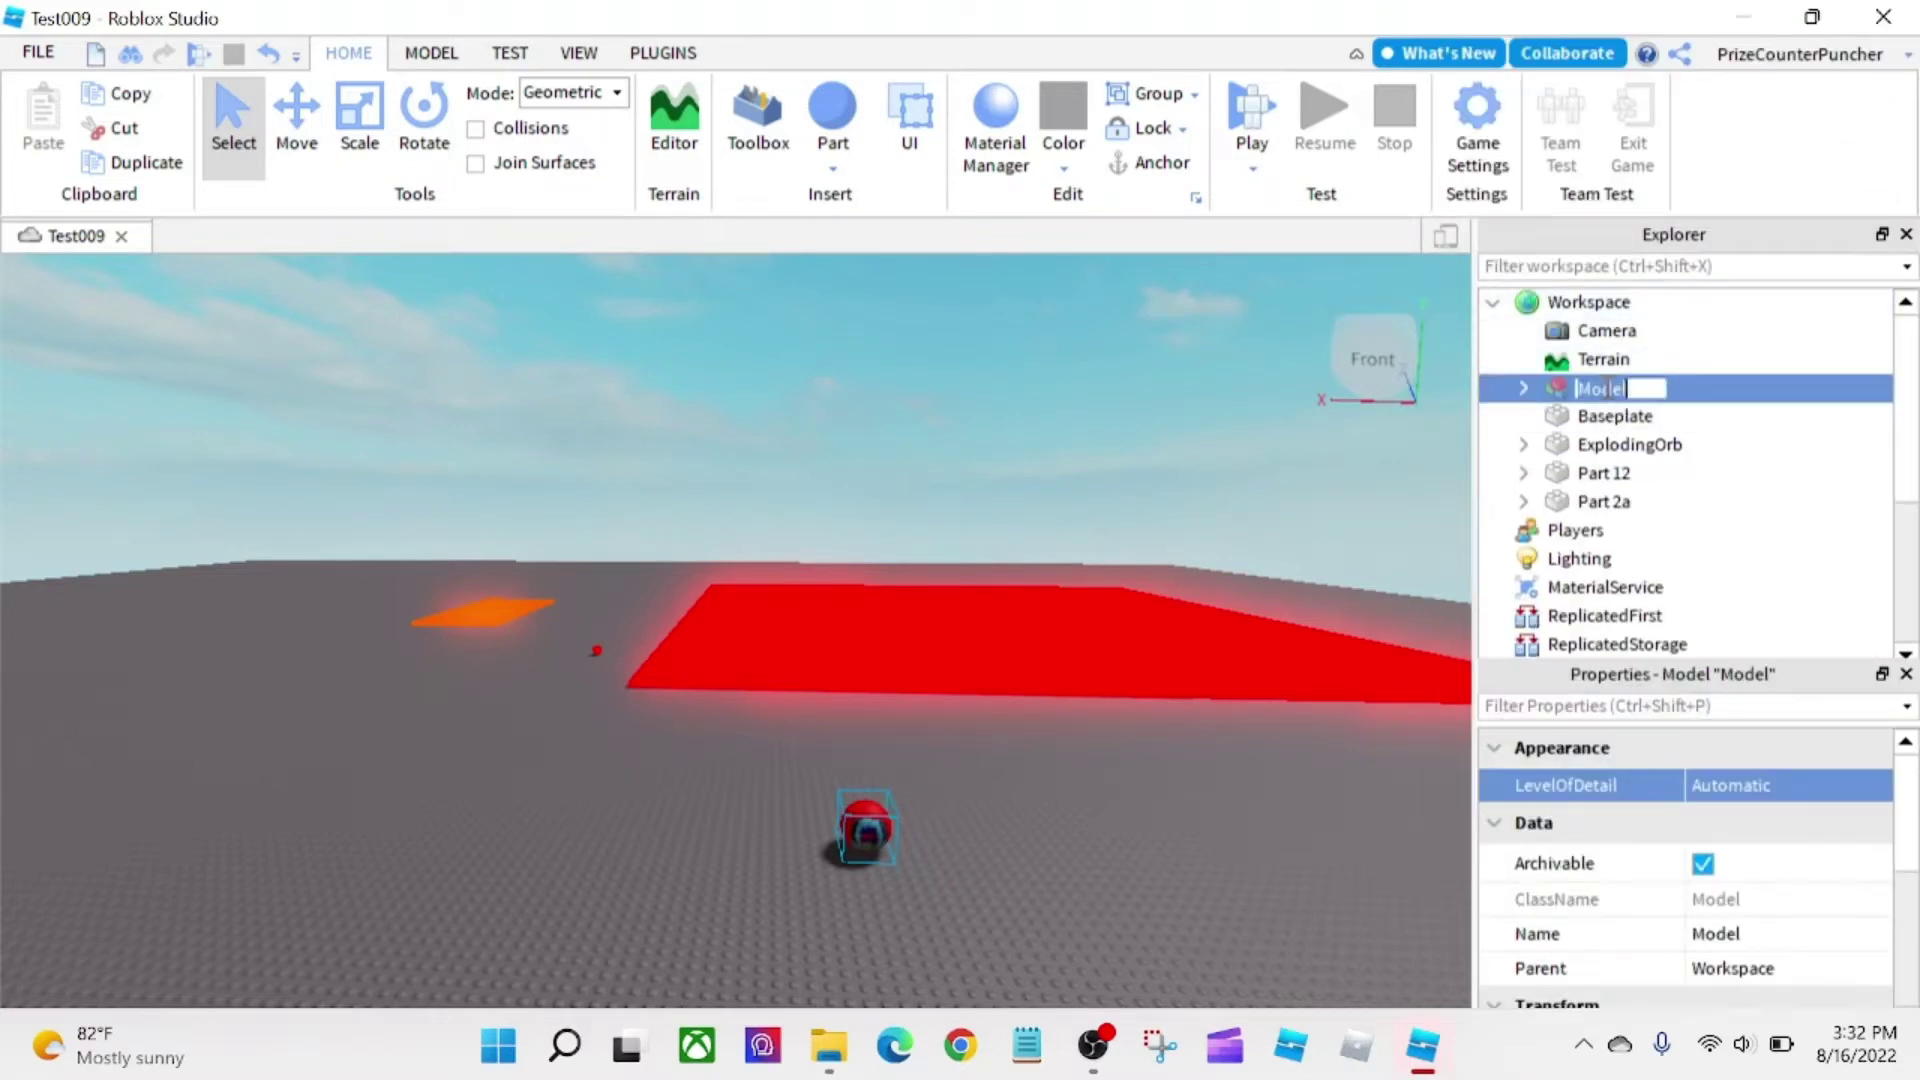
pyautogui.write('StarterCharacter')
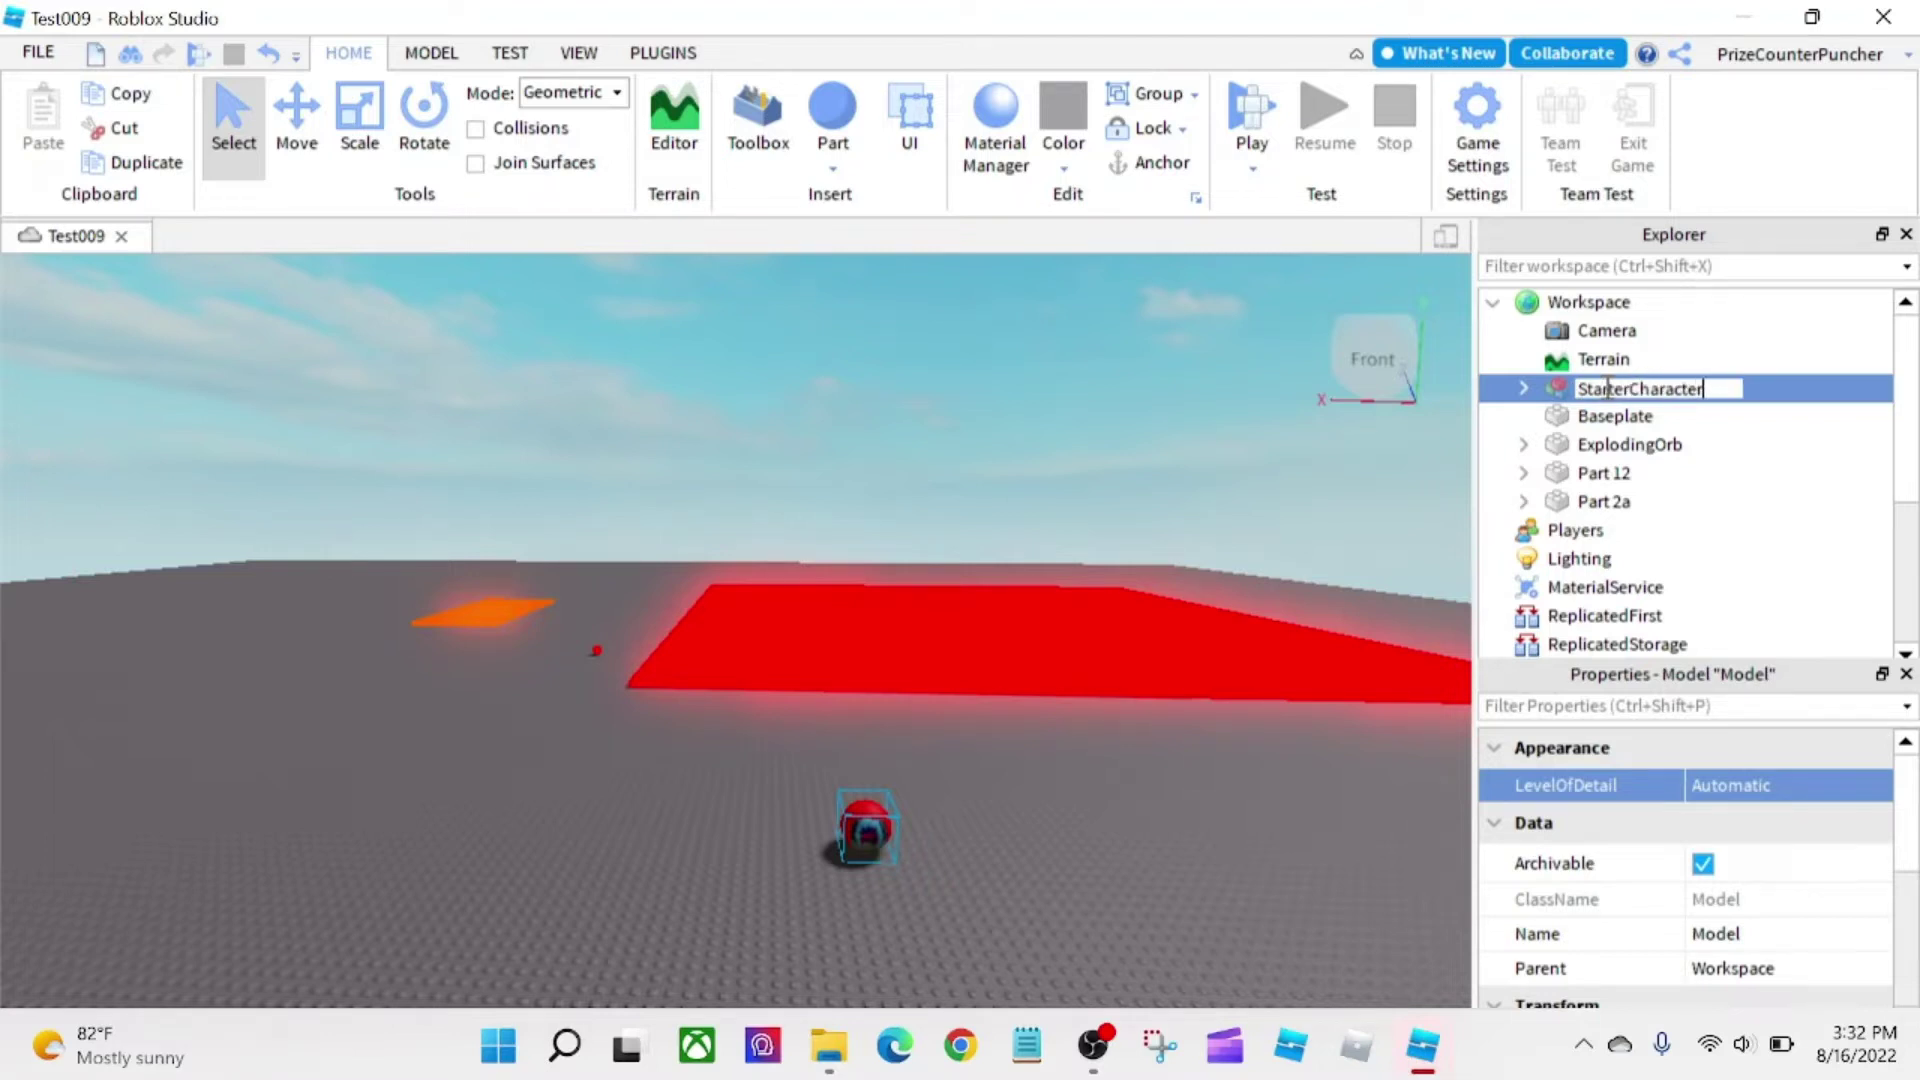
pyautogui.press('Return')
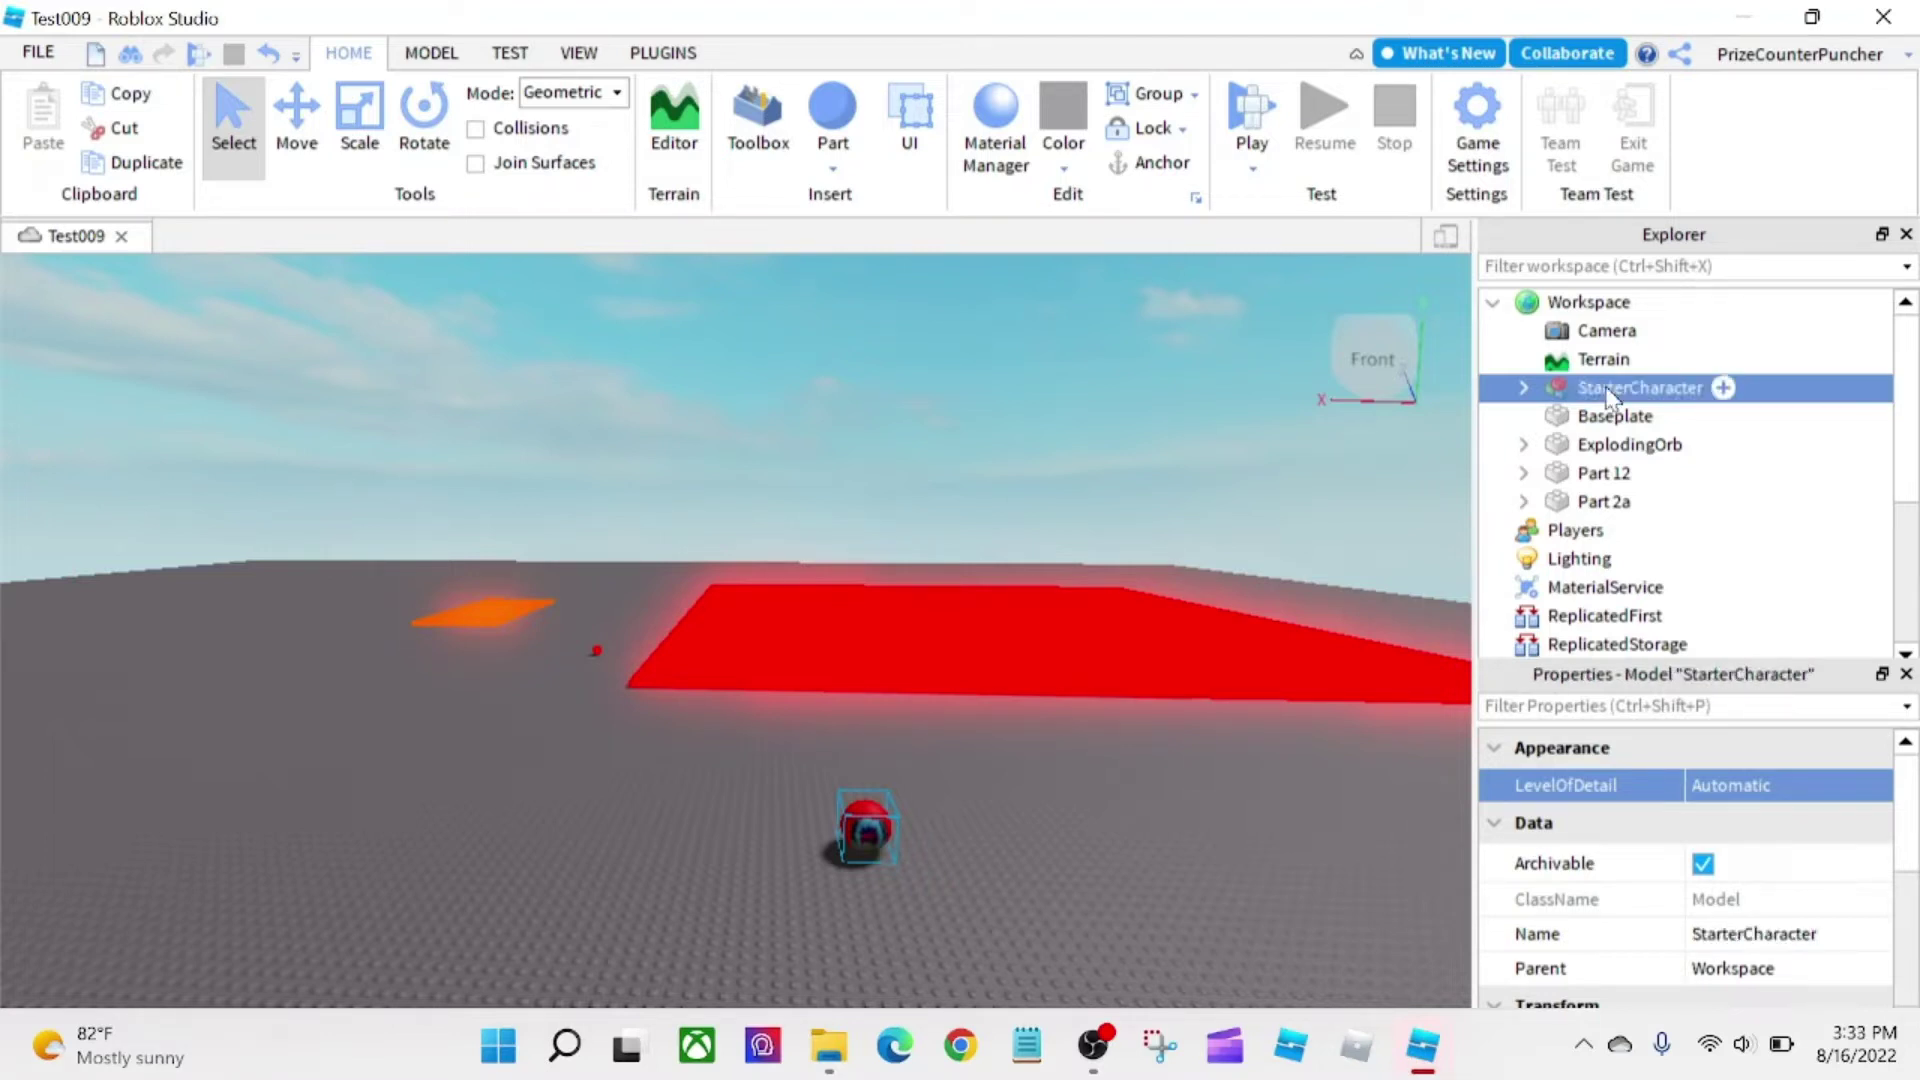
# - Move the StarterCharacter model into StarterPlayer and insert a Humanoid object inside the model
pyautogui.moveTo(1610, 397); pyautogui.dragTo(1630, 602)
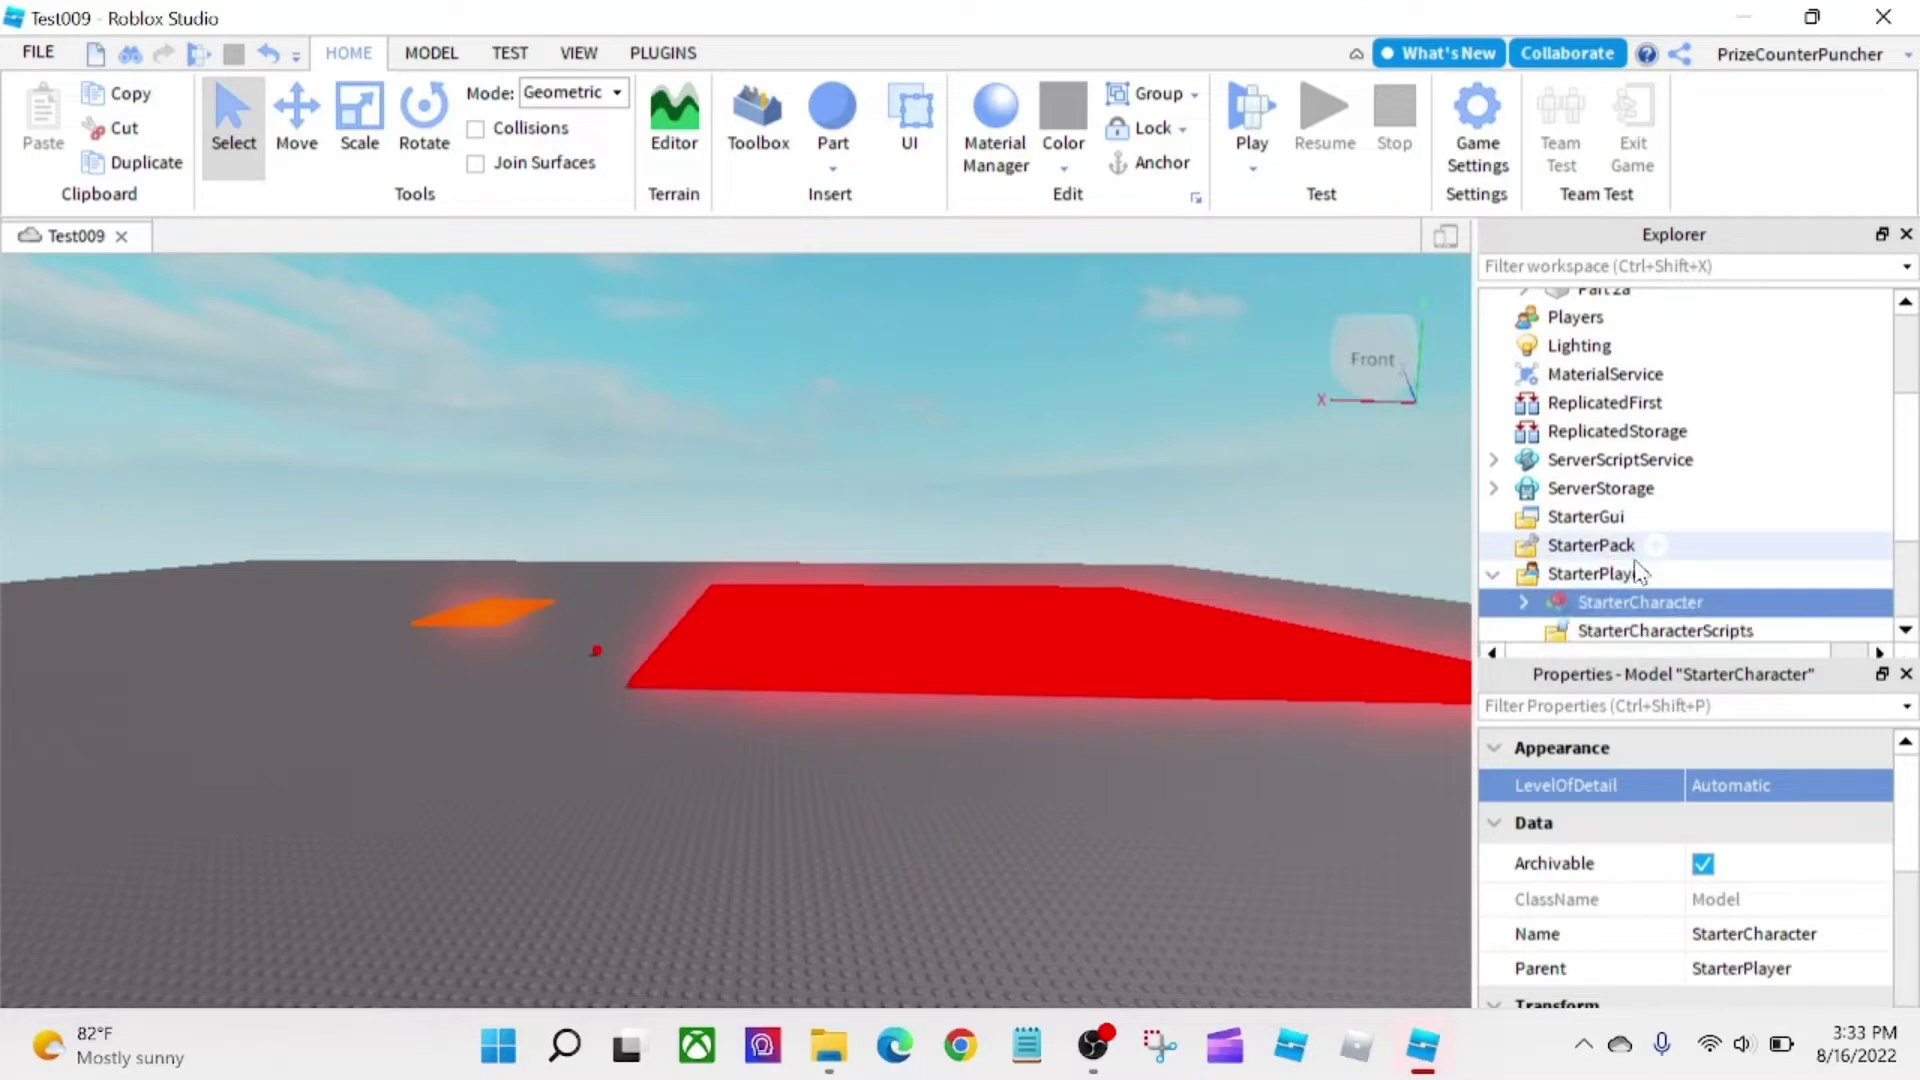
pyautogui.moveTo(1635, 606)
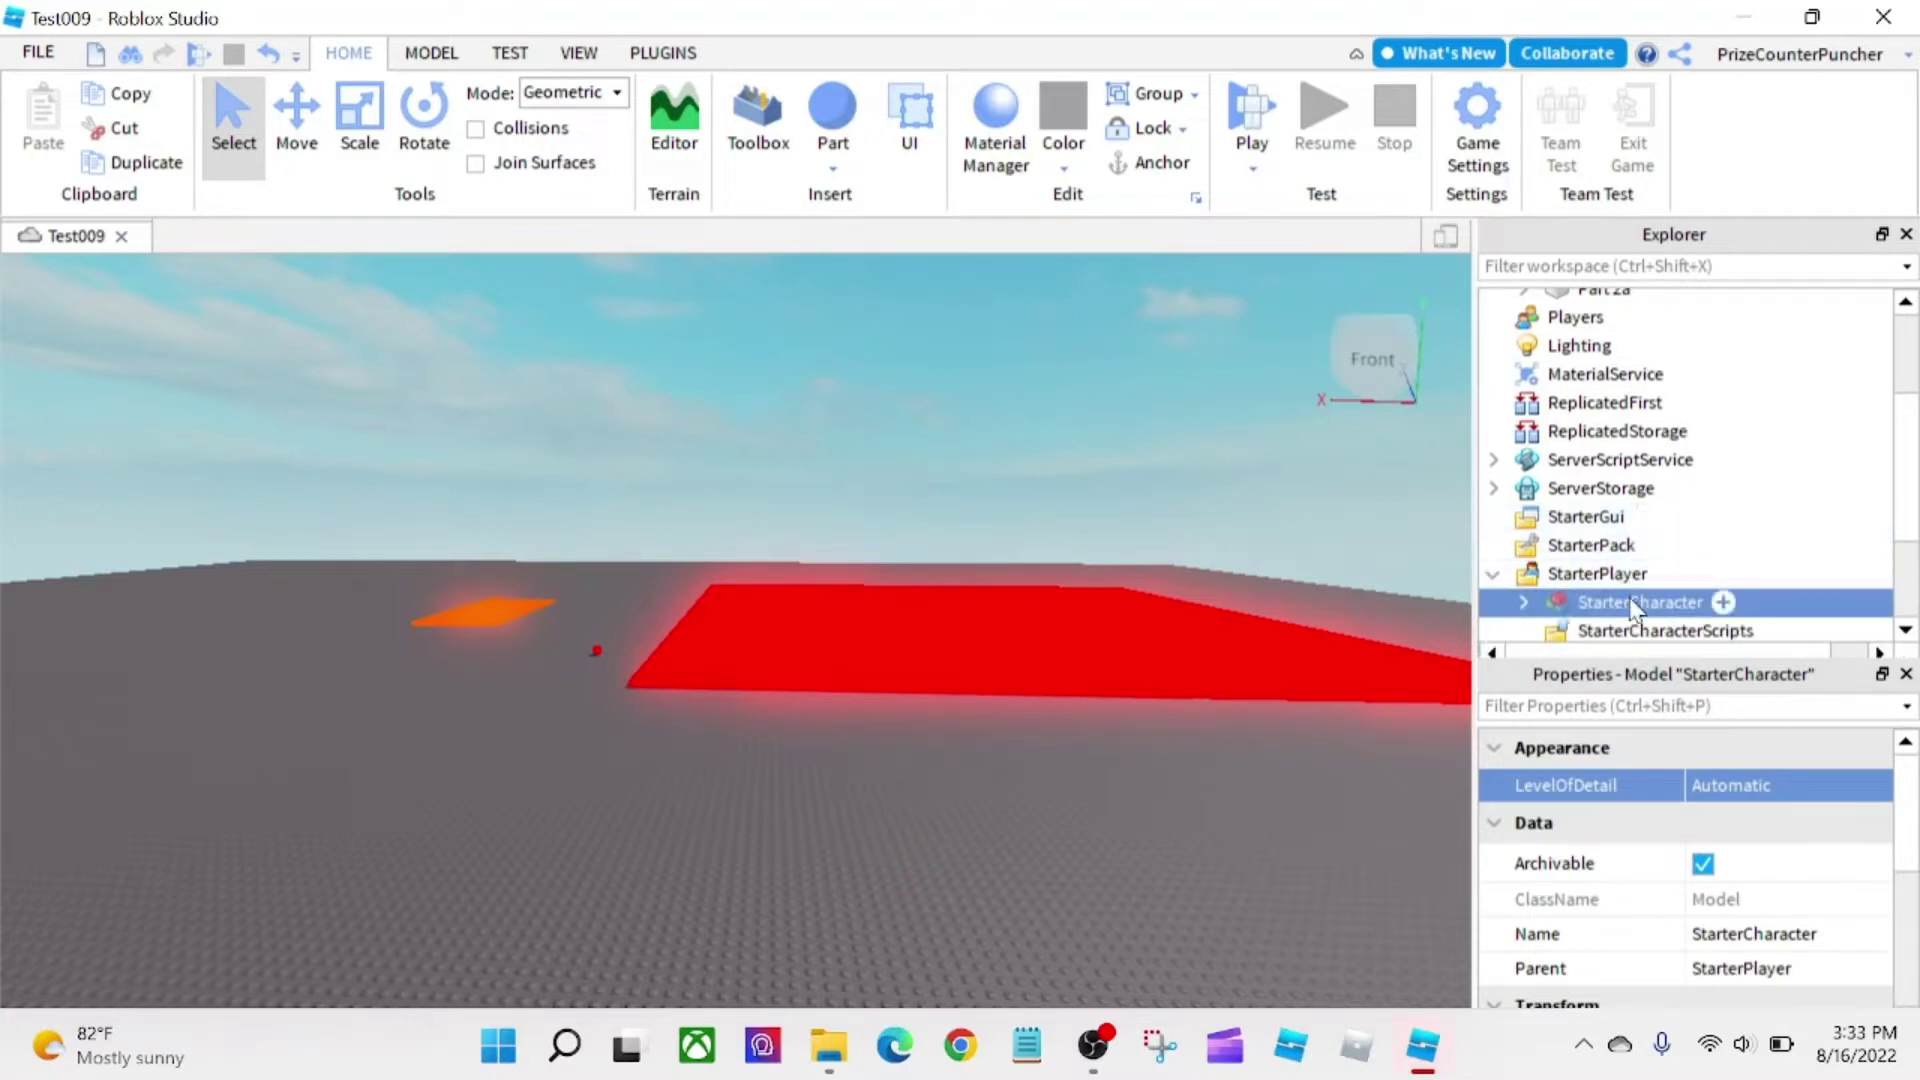
pyautogui.scroll(-1, 1615, 550)
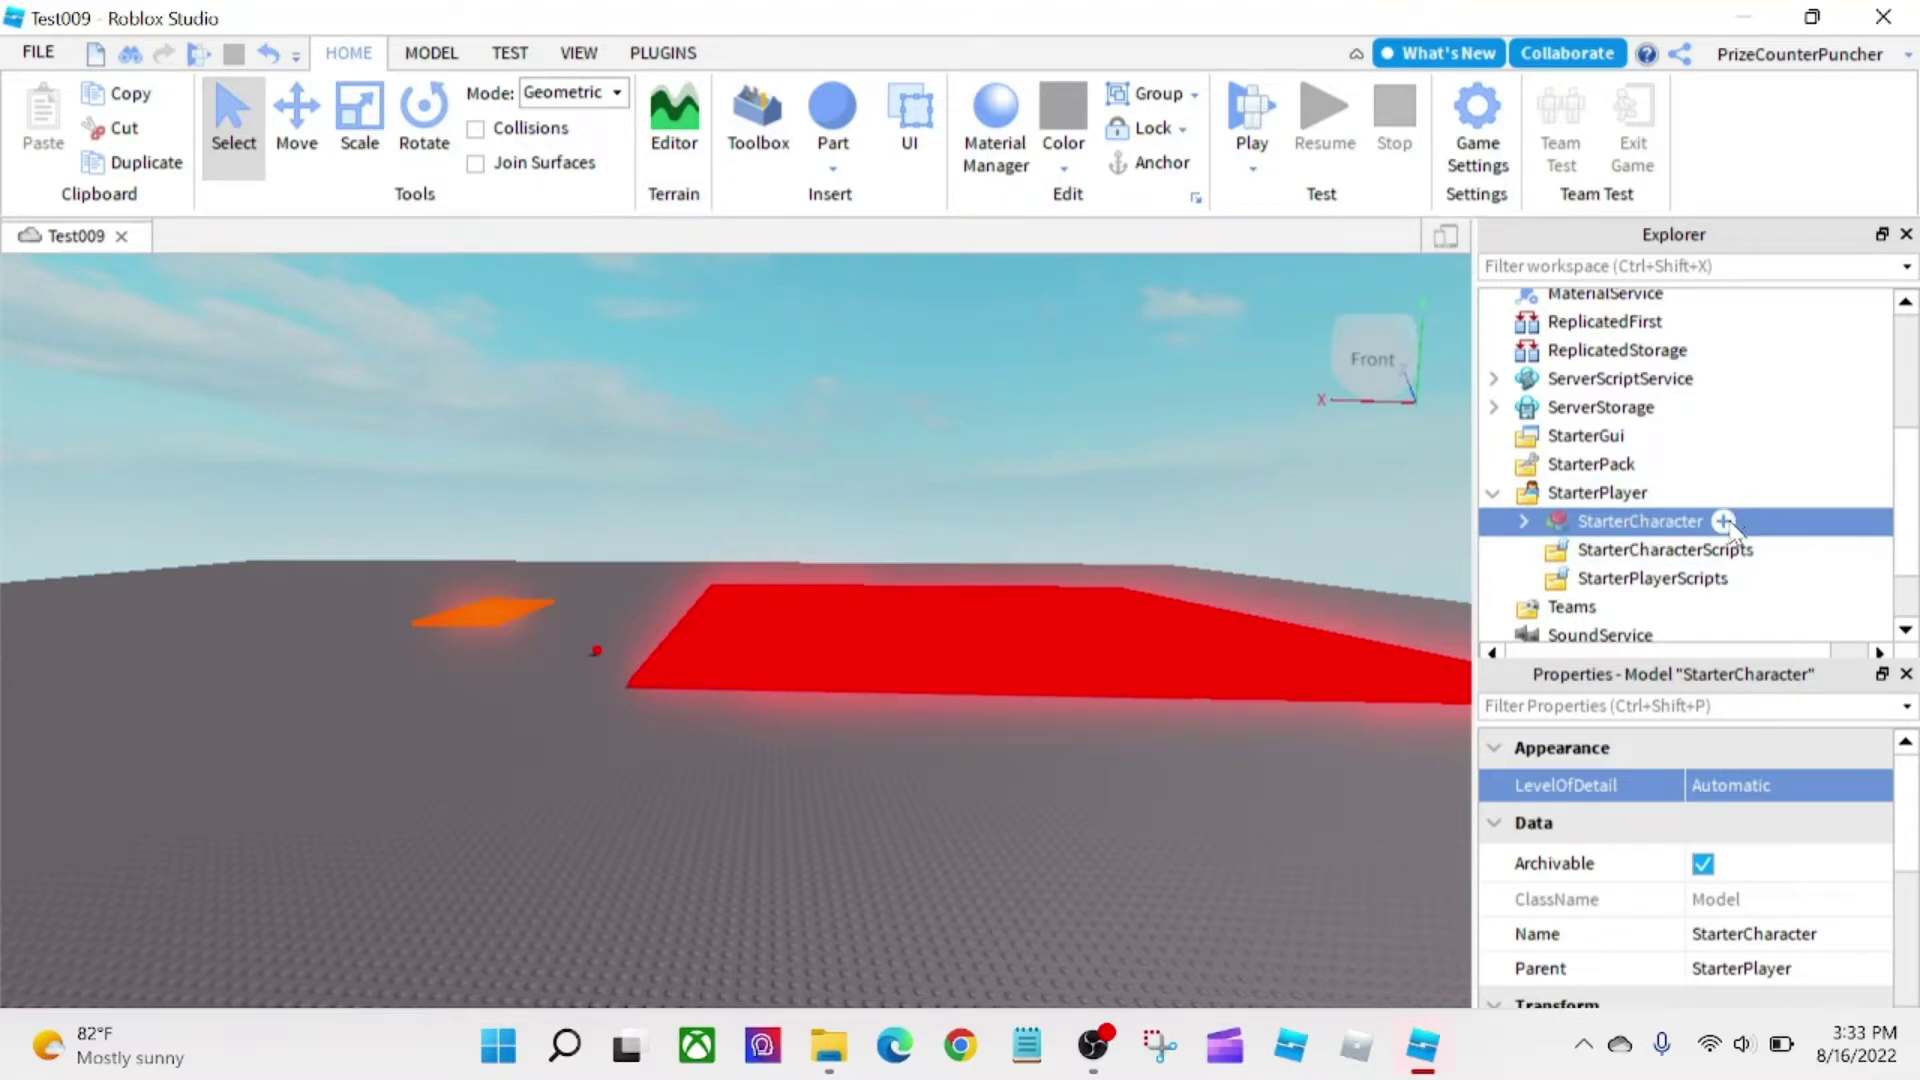
pyautogui.click(1723, 521)
pyautogui.click(1605, 506)
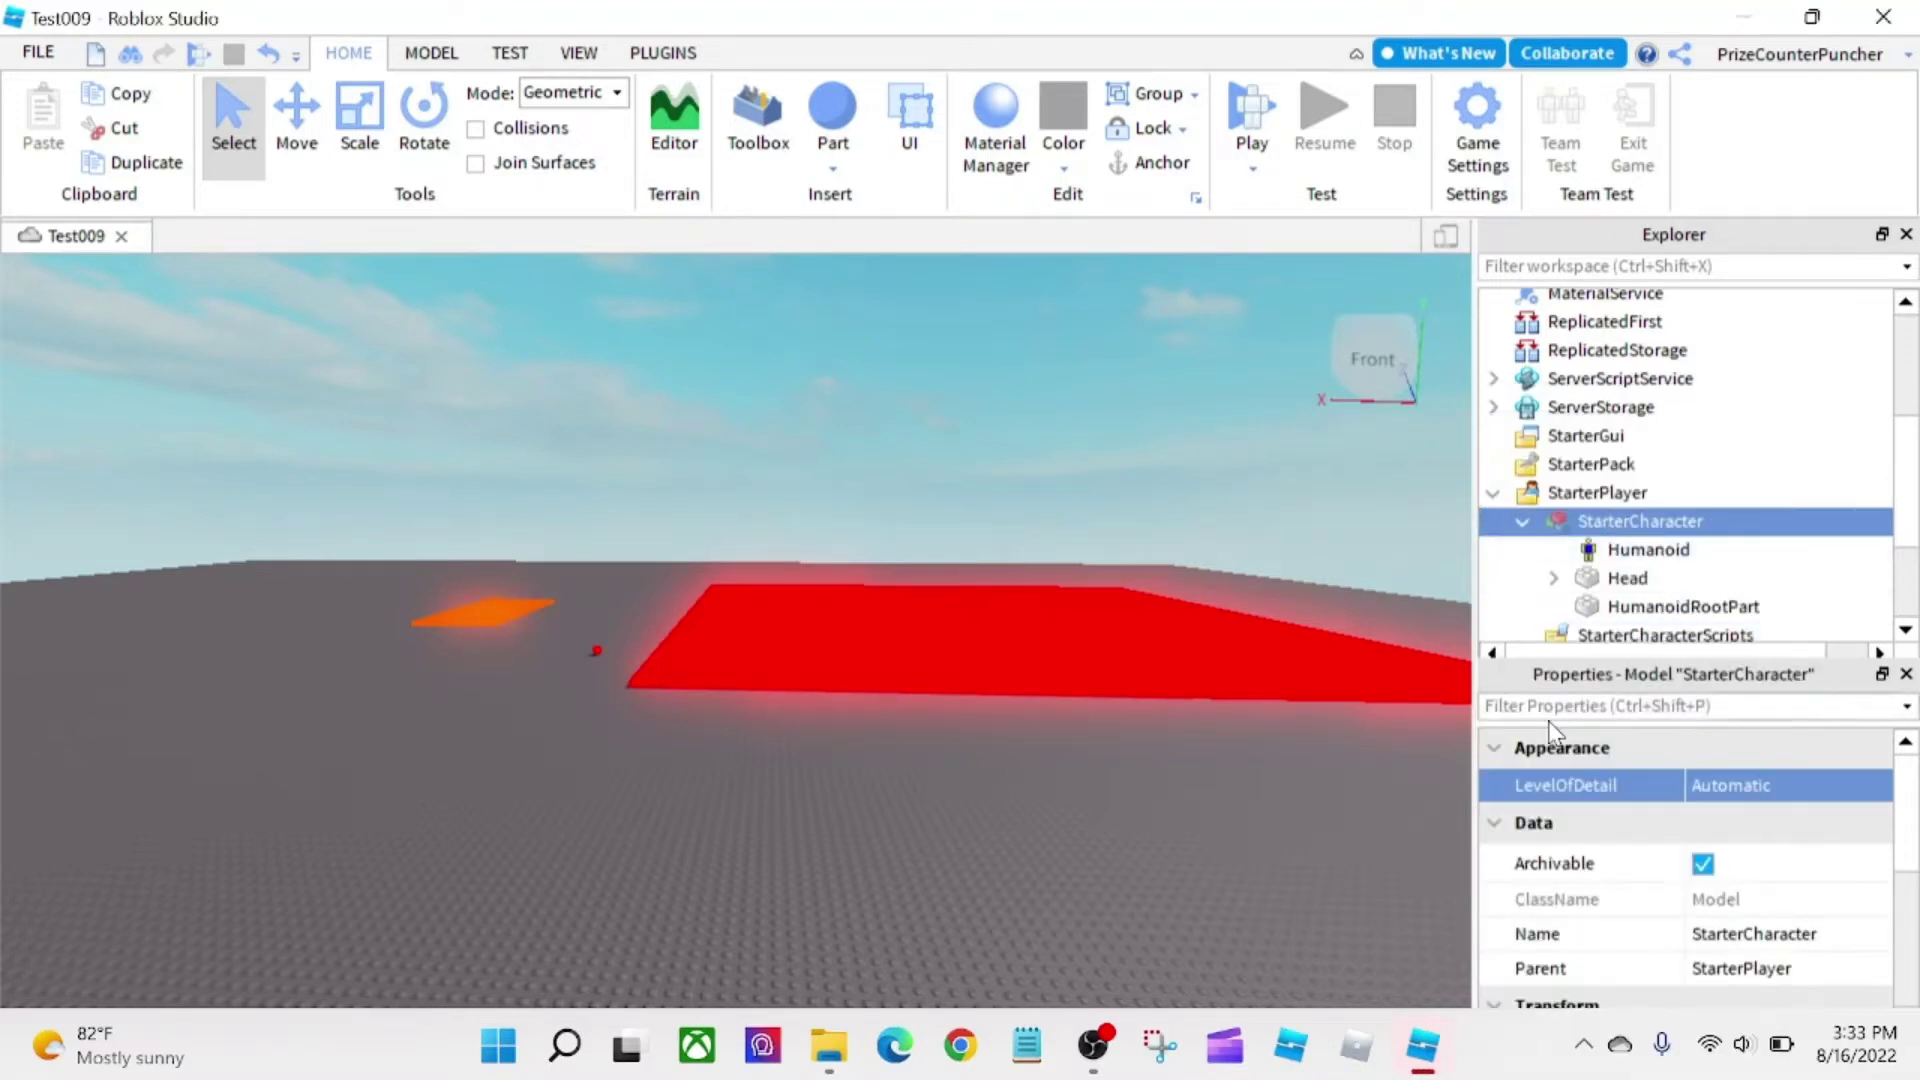
# - Turn off BreakJointsOnDeath and RequiresNeck in the Humanoid's behavior properties
pyautogui.click(1650, 550)
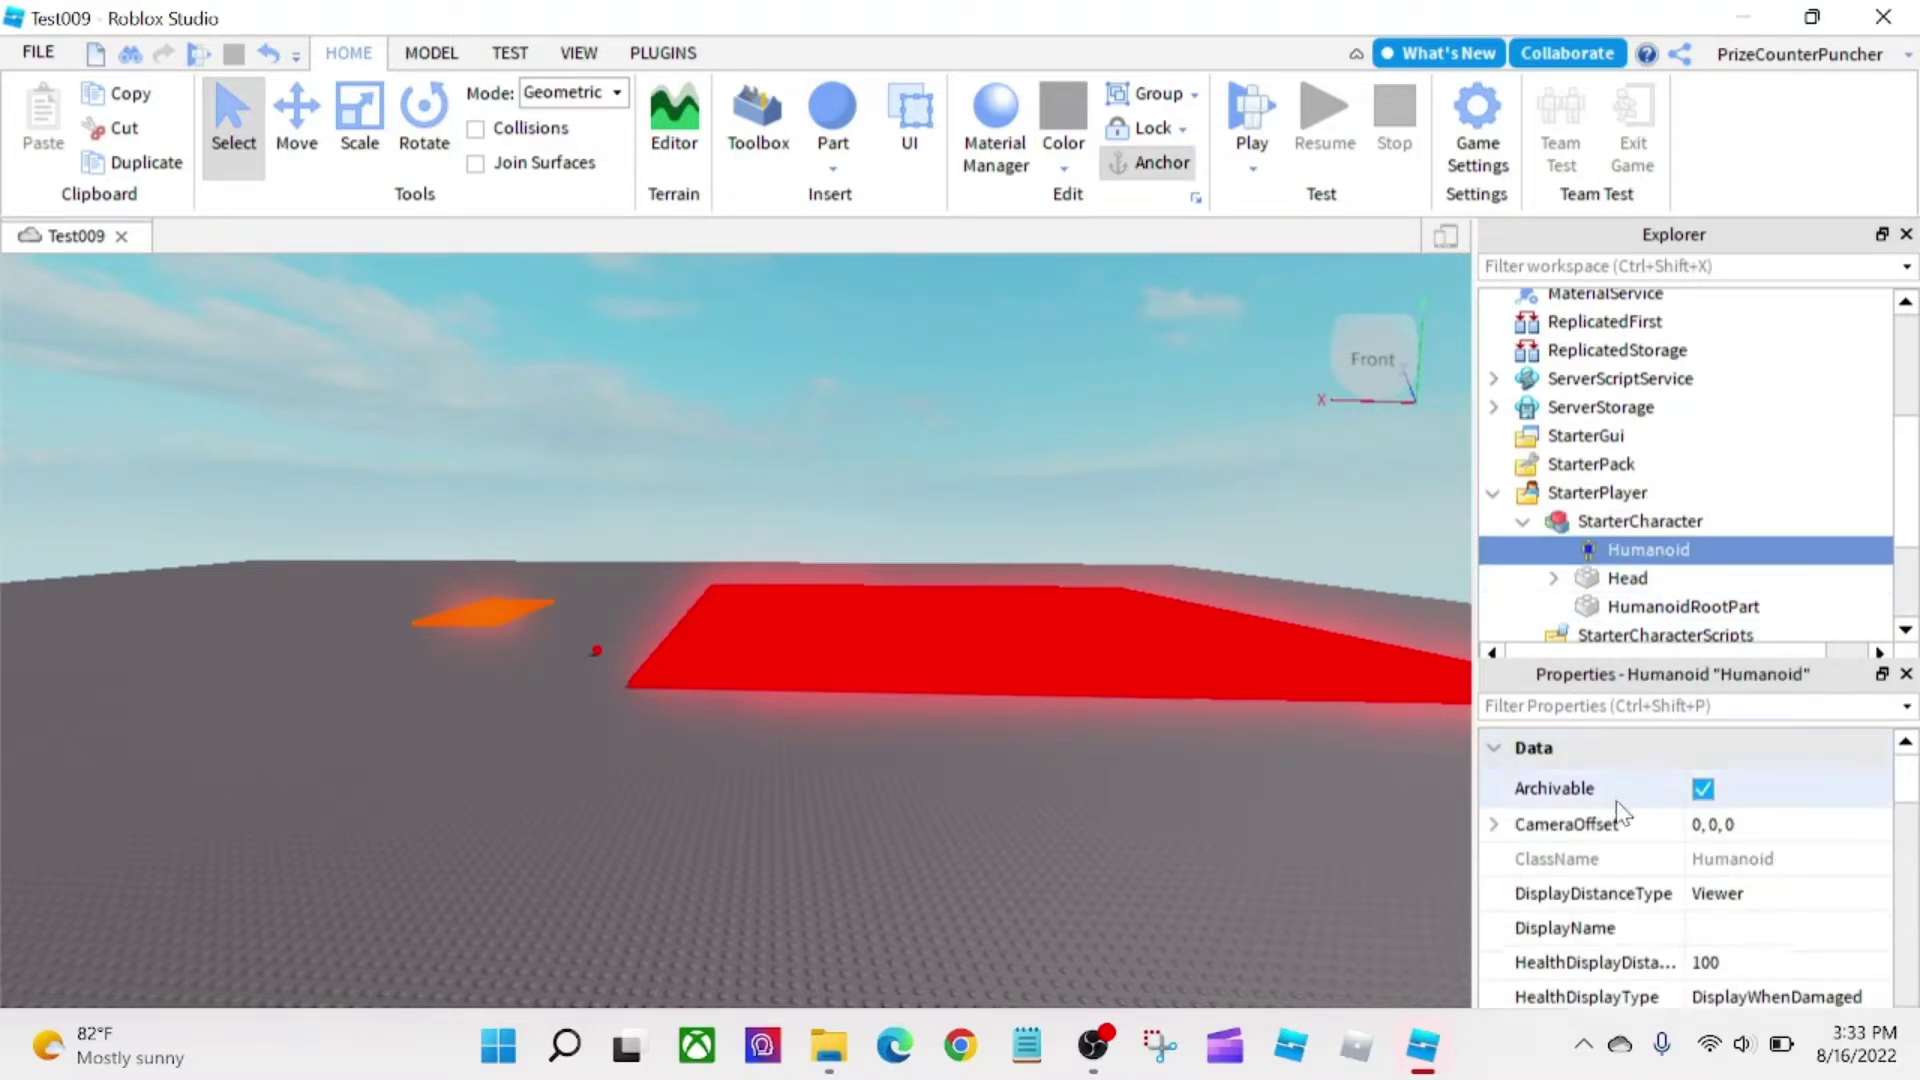
pyautogui.scroll(-2, 1617, 802)
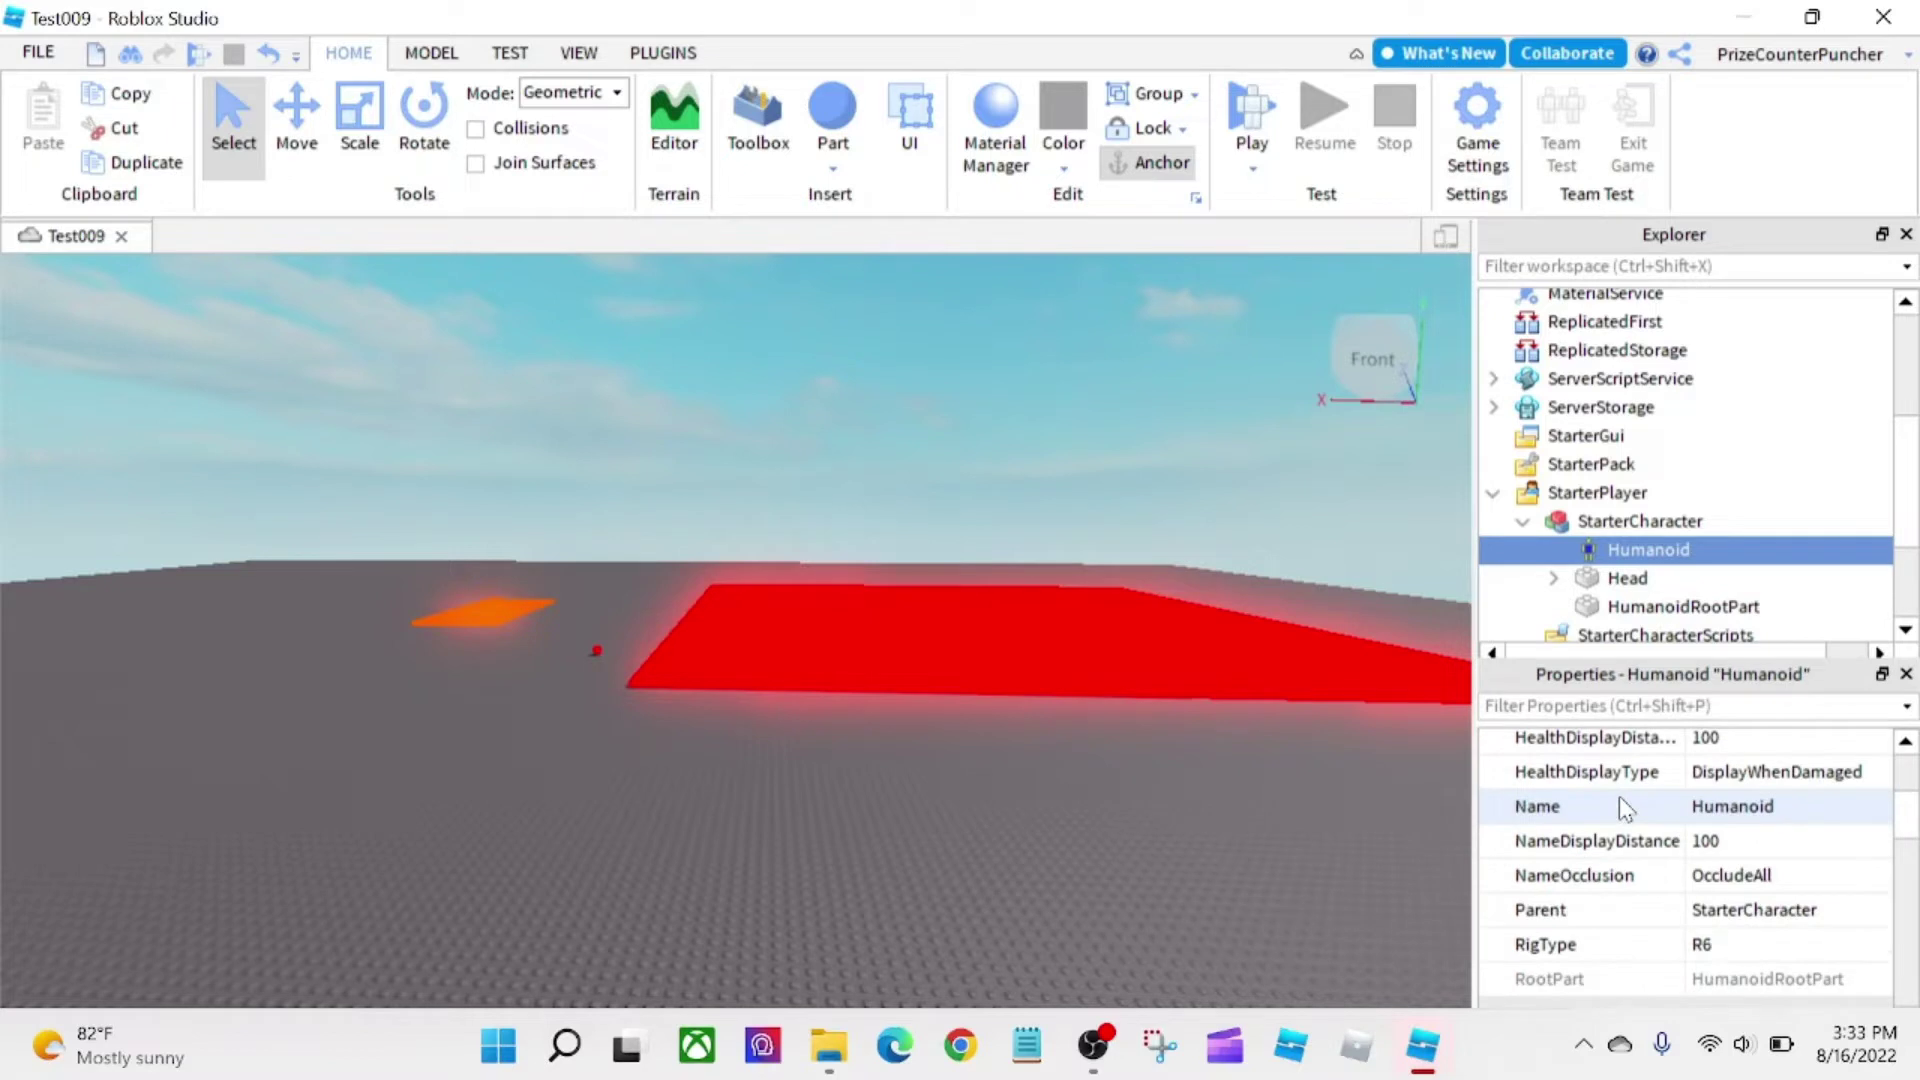
pyautogui.scroll(-1, 1617, 806)
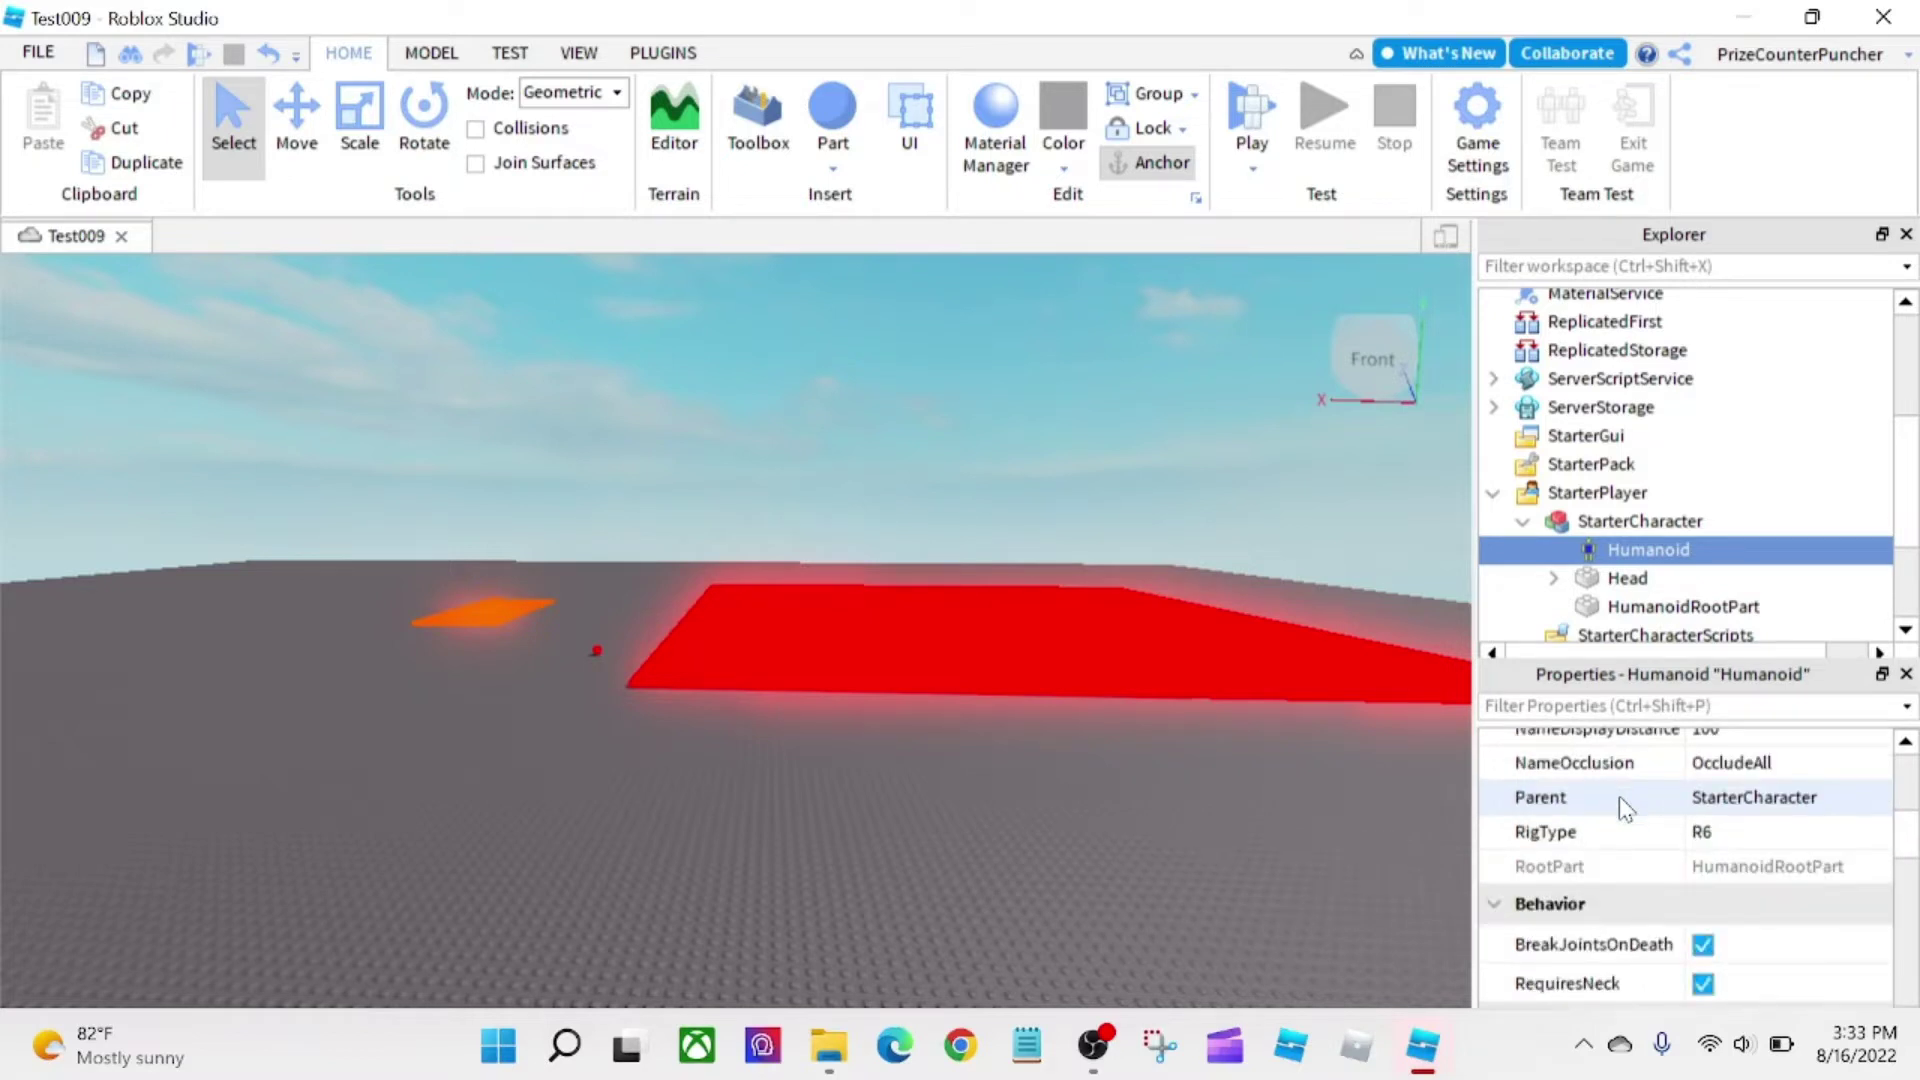
pyautogui.scroll(-1, 1618, 796)
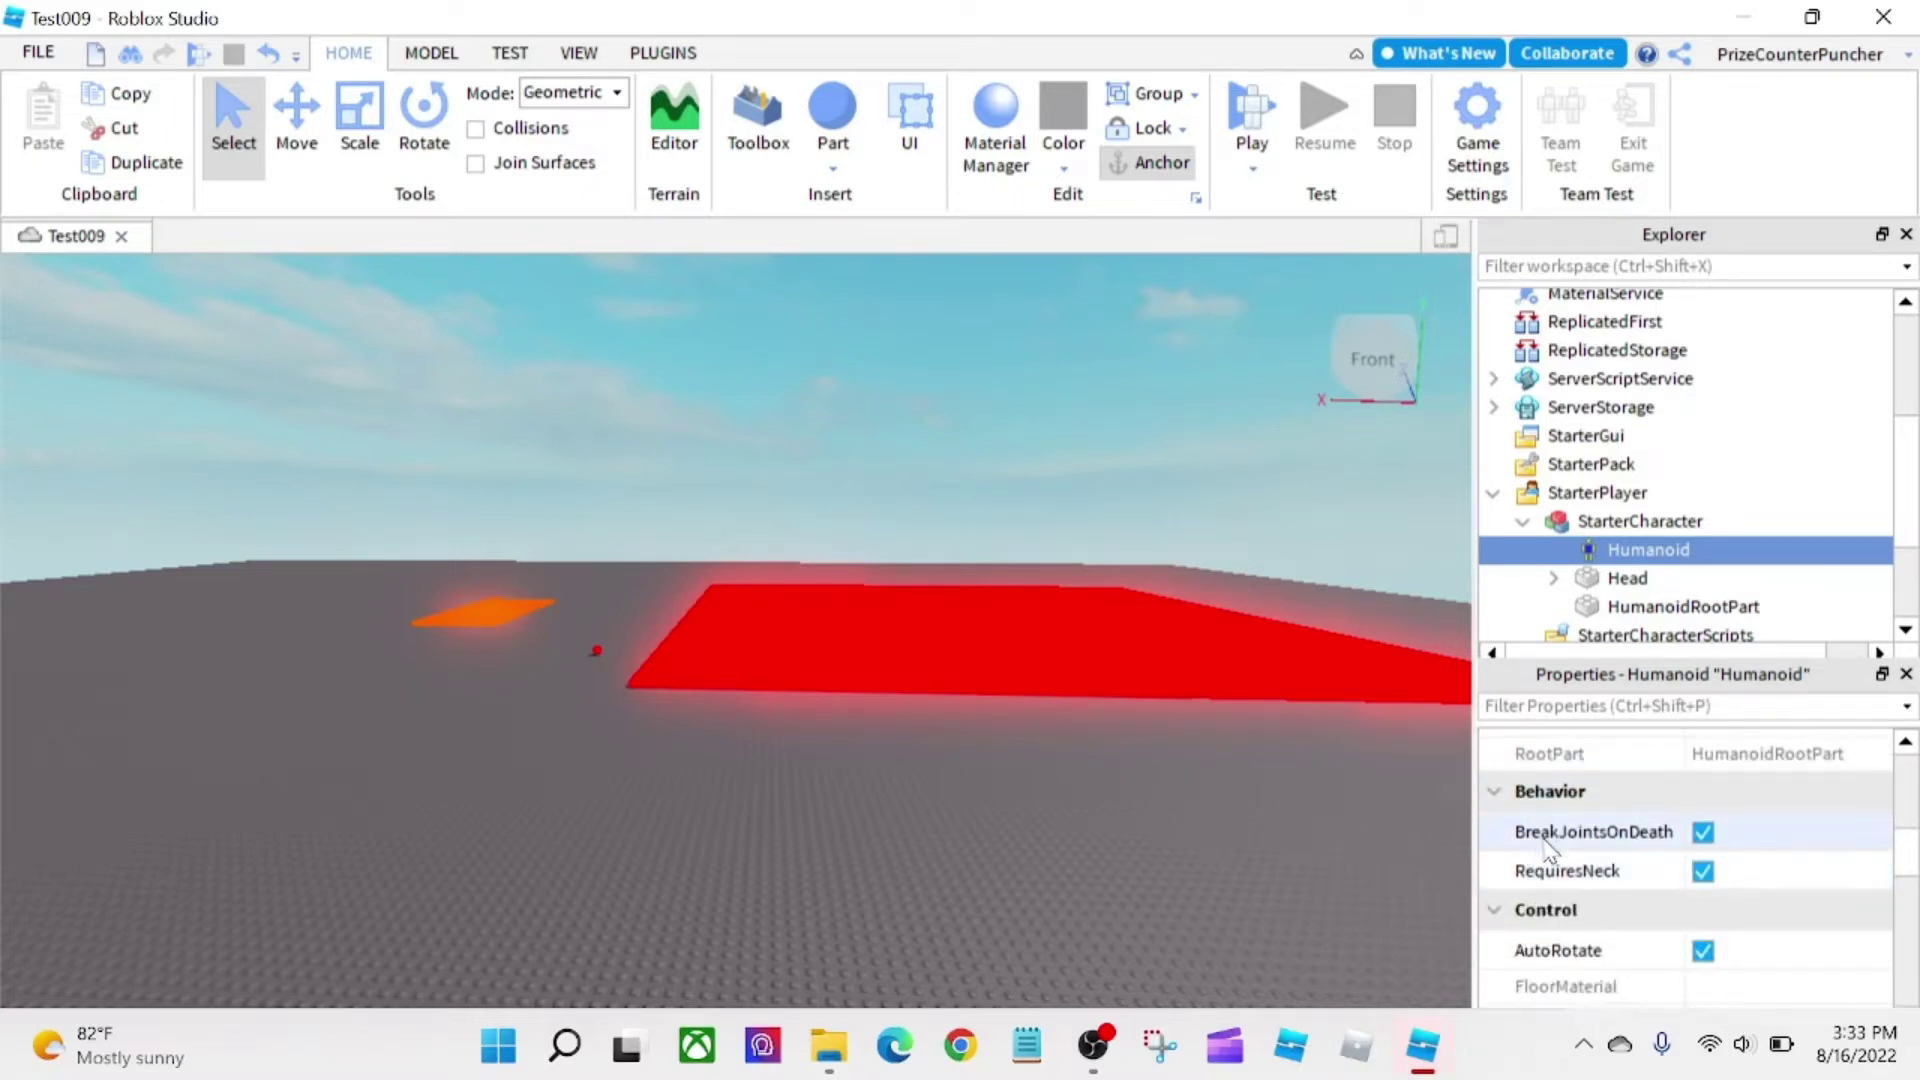
pyautogui.click(1704, 833)
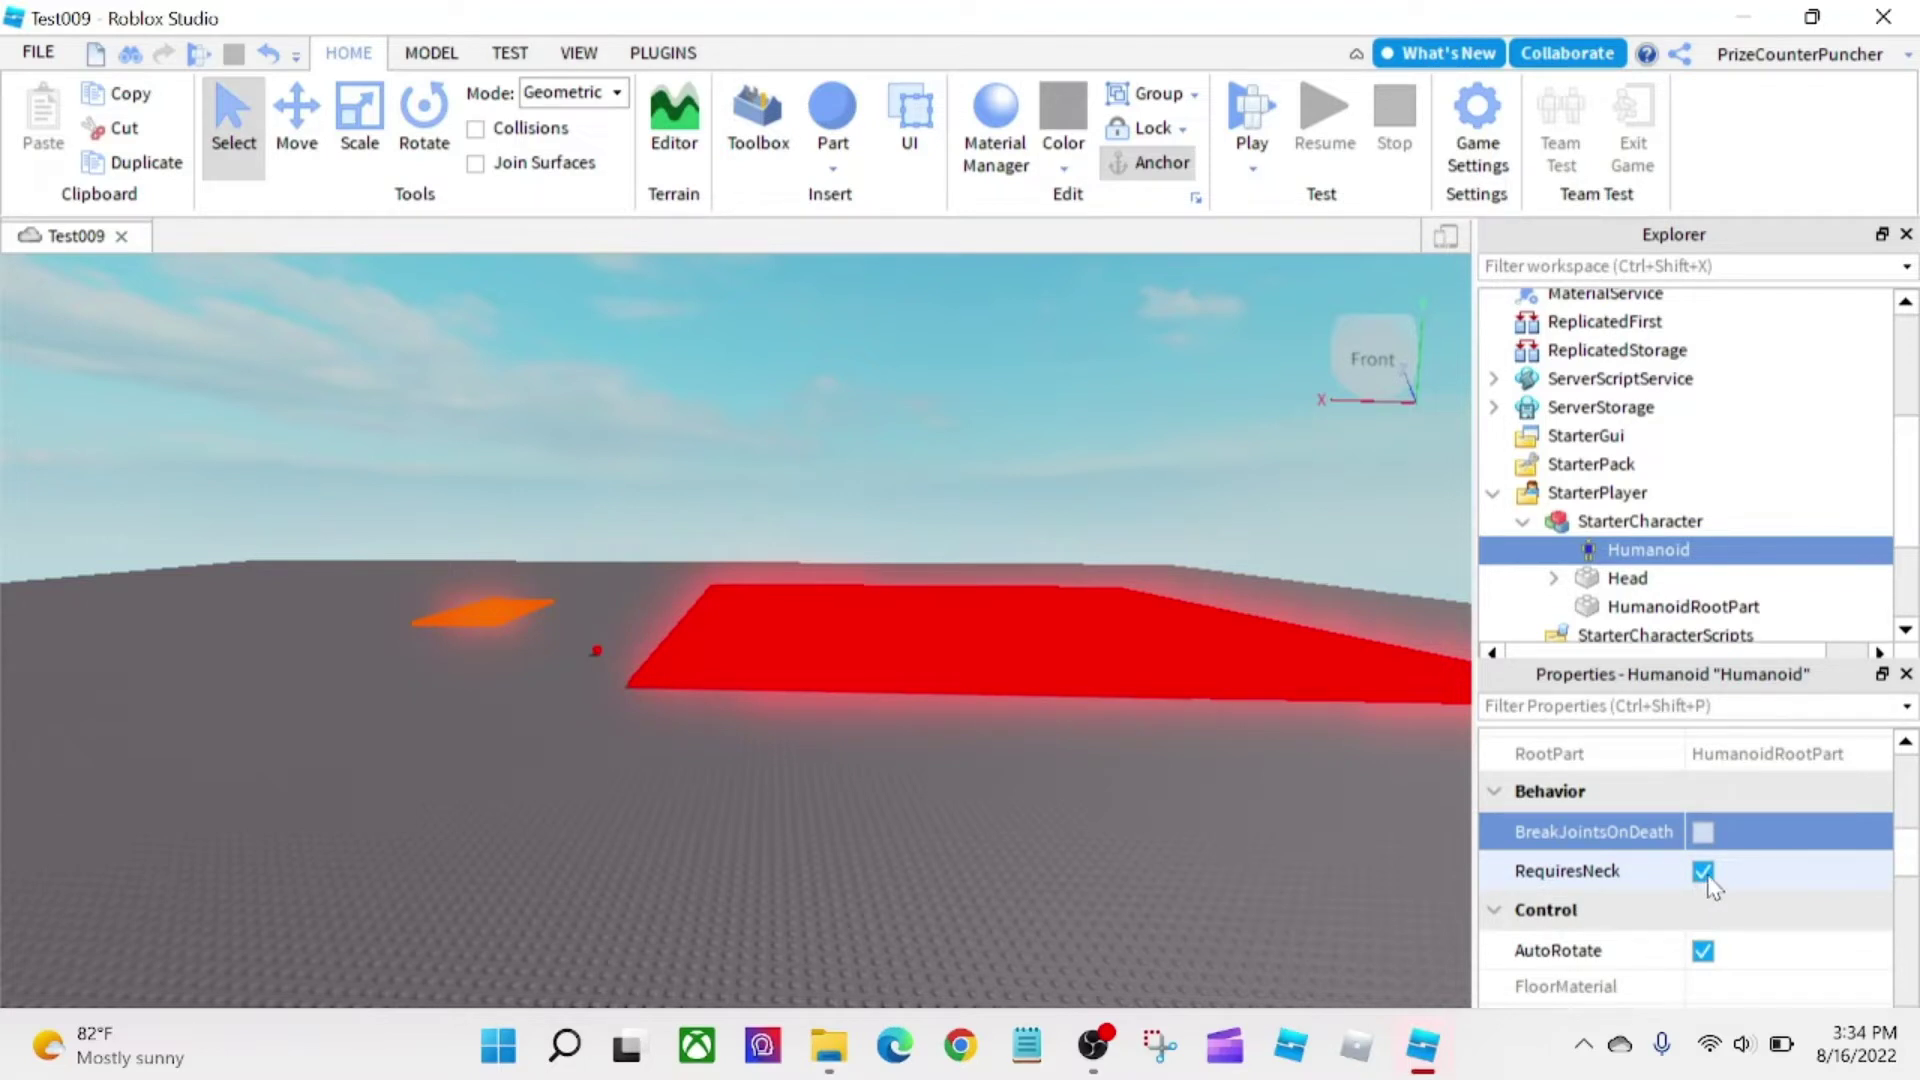
pyautogui.click(1704, 872)
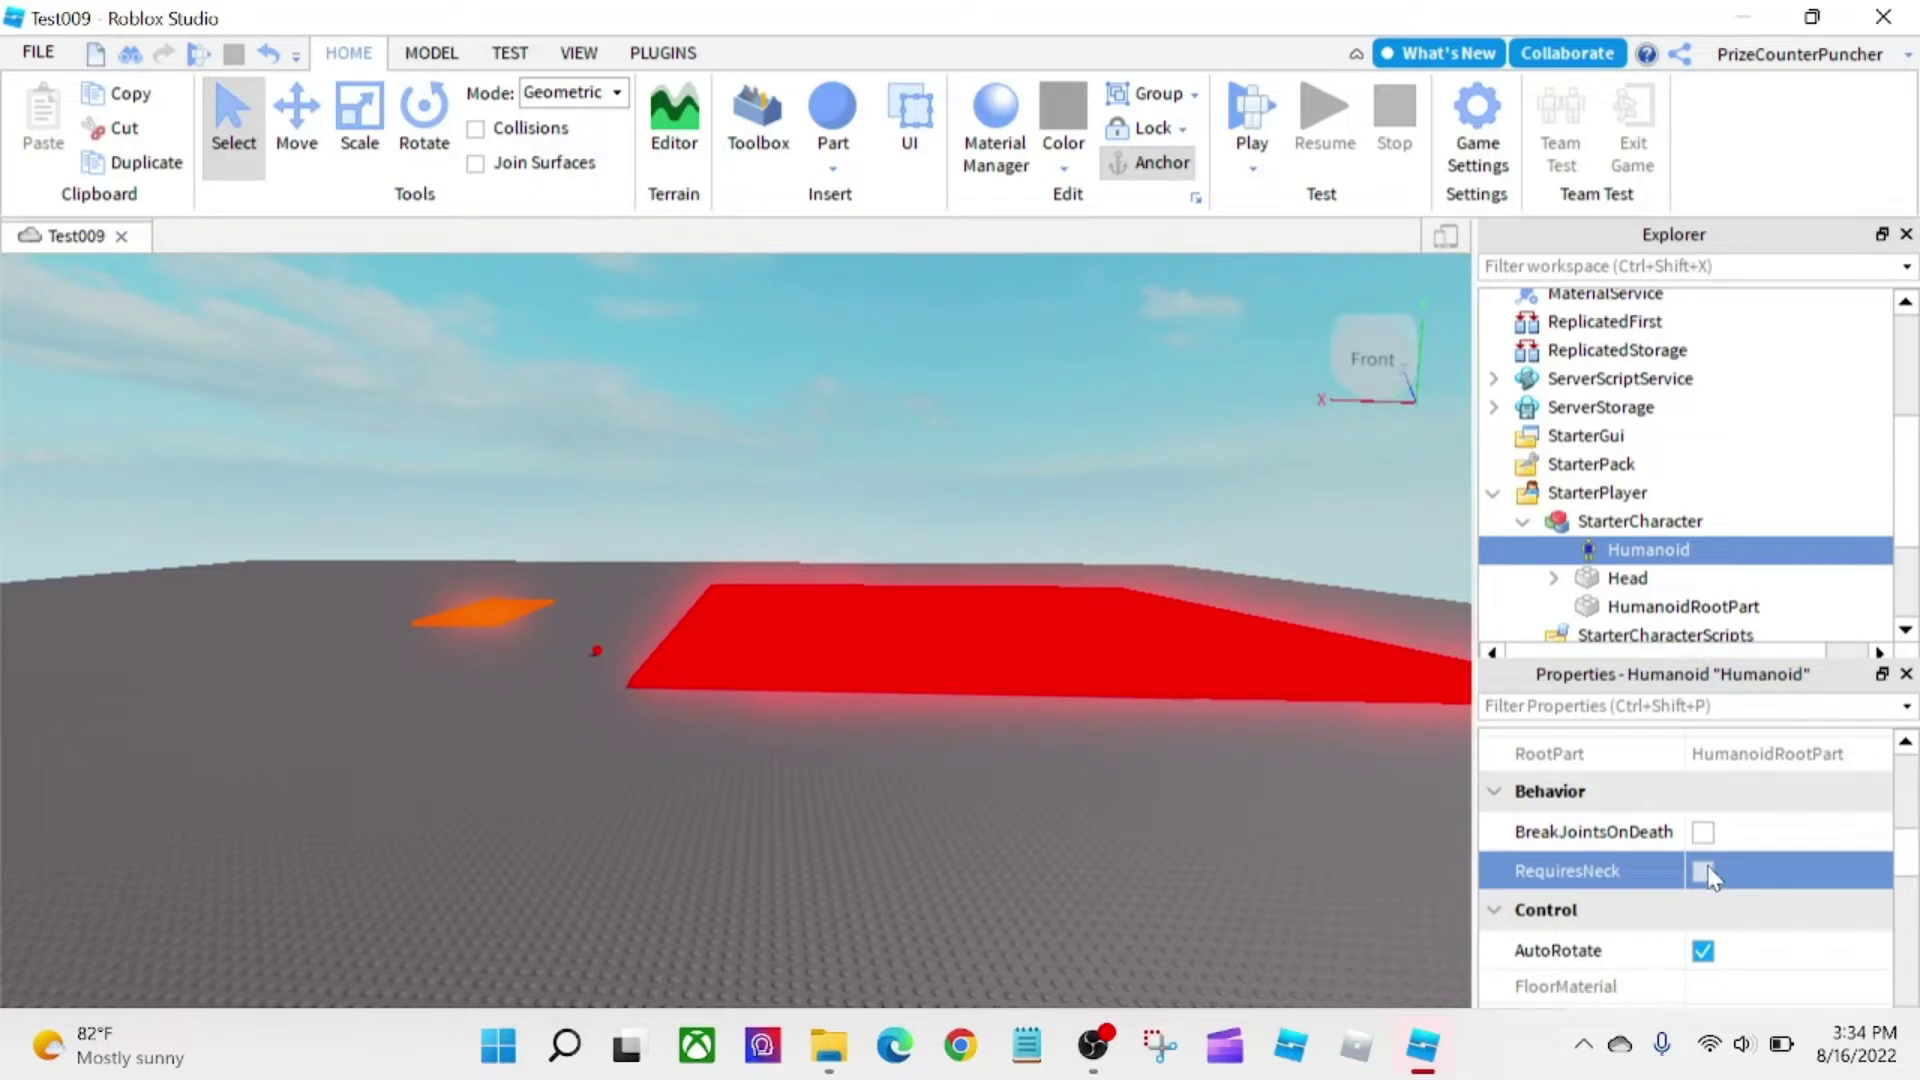
# - Set the Humanoid's WalkSpeed to 30 and its JumpPower to 100
pyautogui.scroll(-3, 1690, 870)
pyautogui.scroll(-1, 1663, 867)
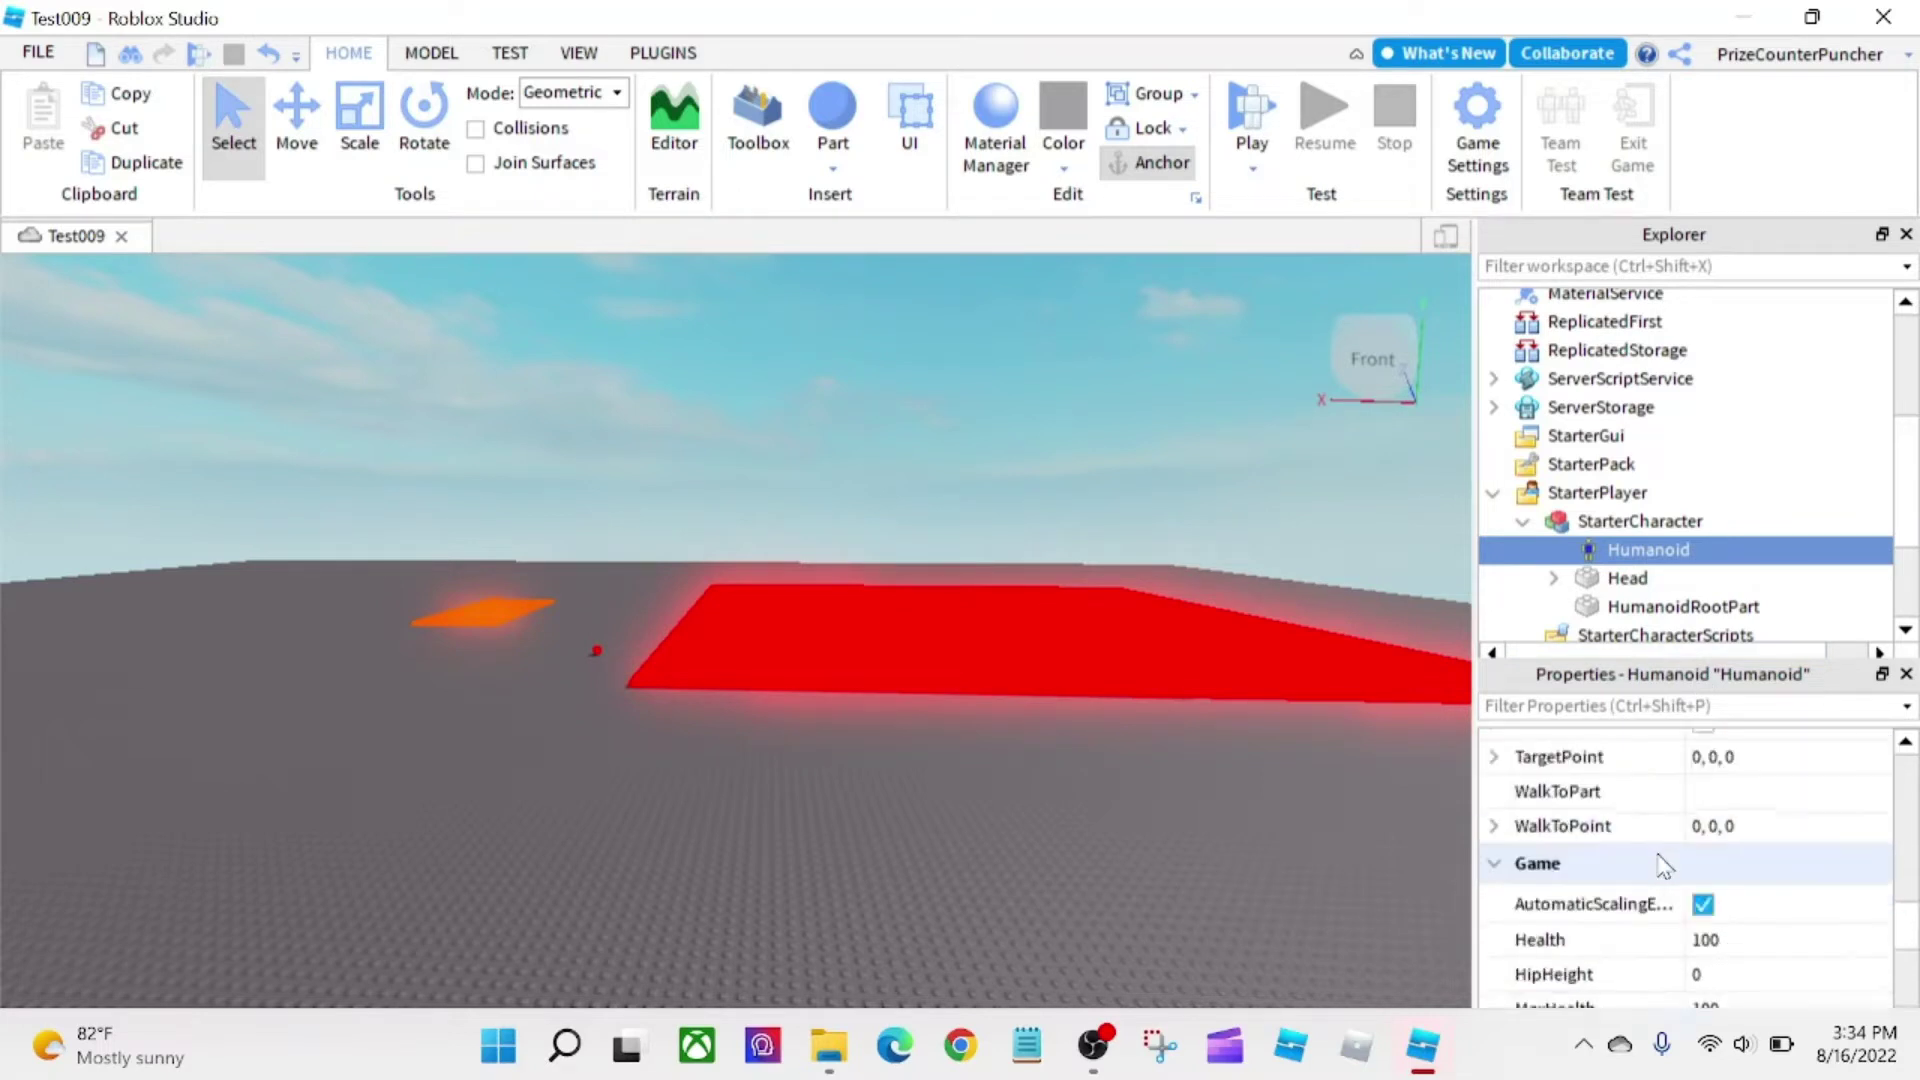
pyautogui.scroll(-2, 1660, 864)
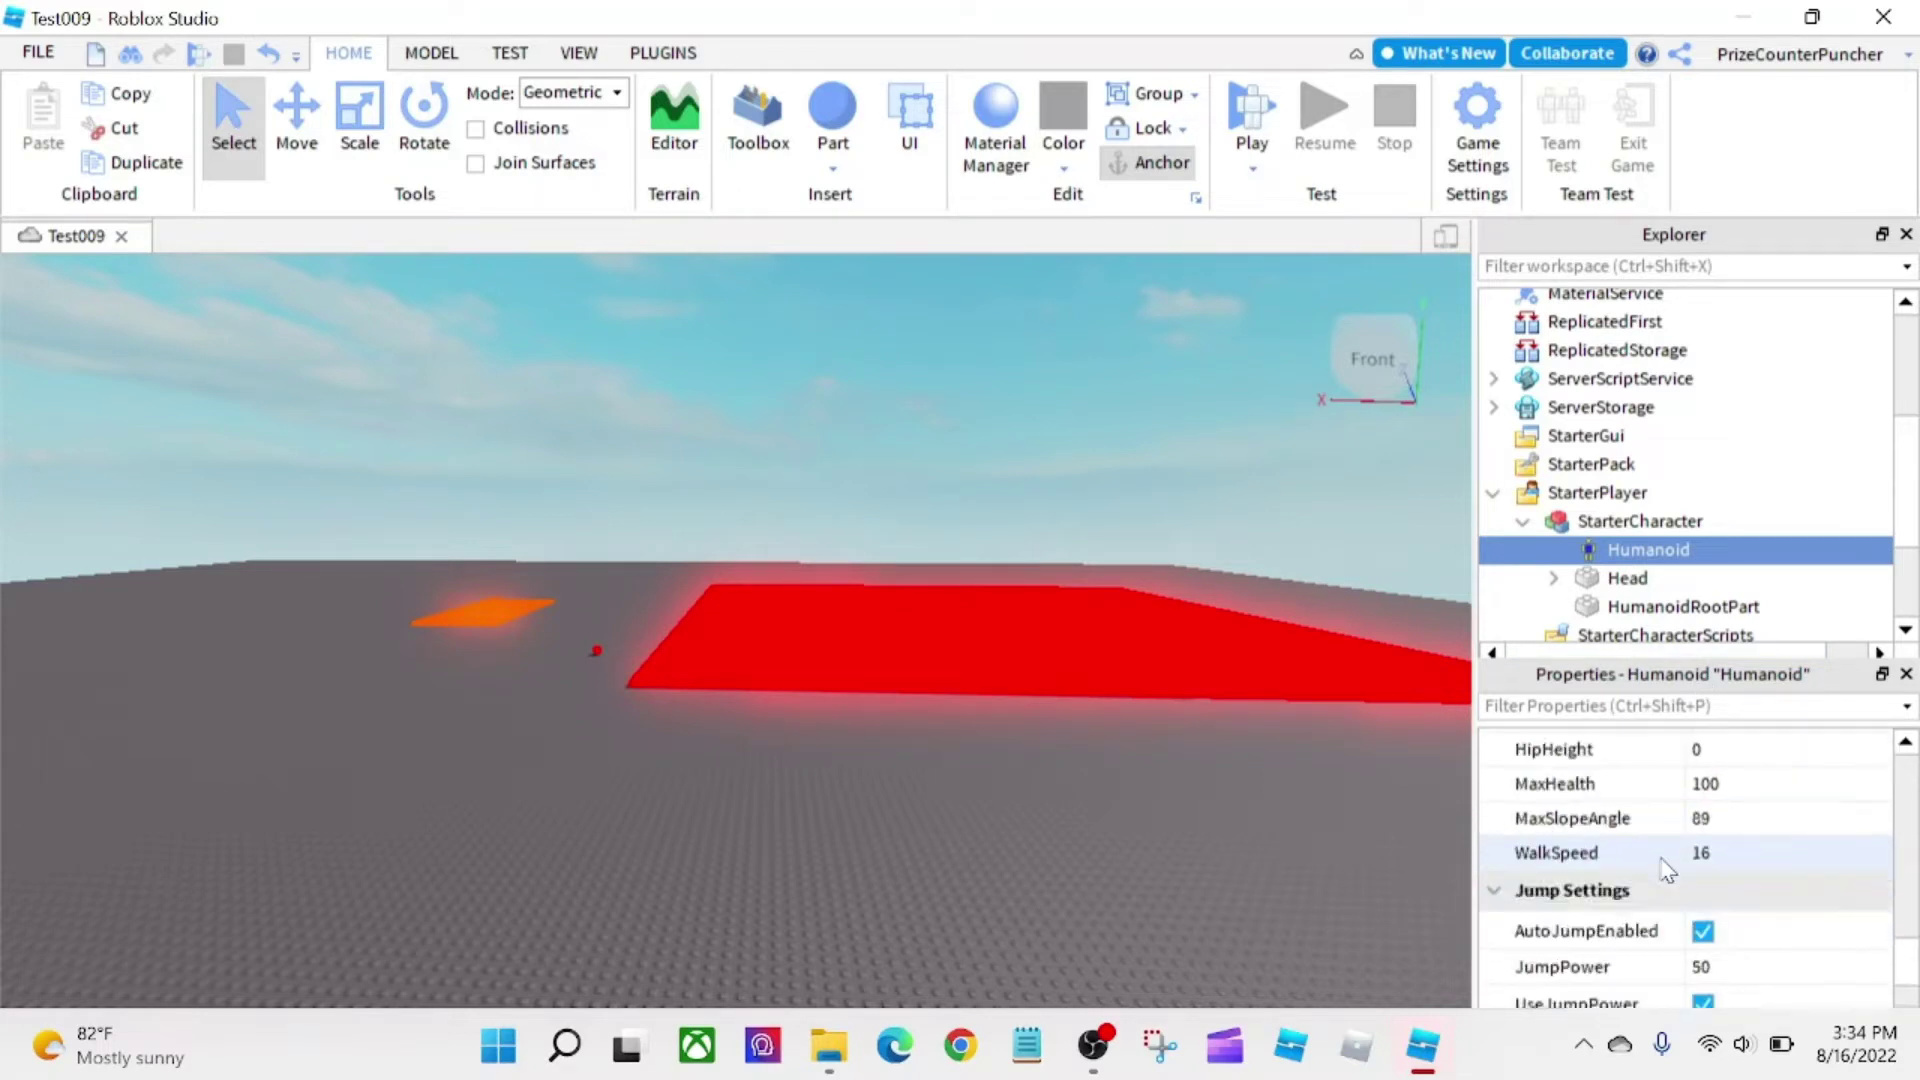
pyautogui.click(1706, 855)
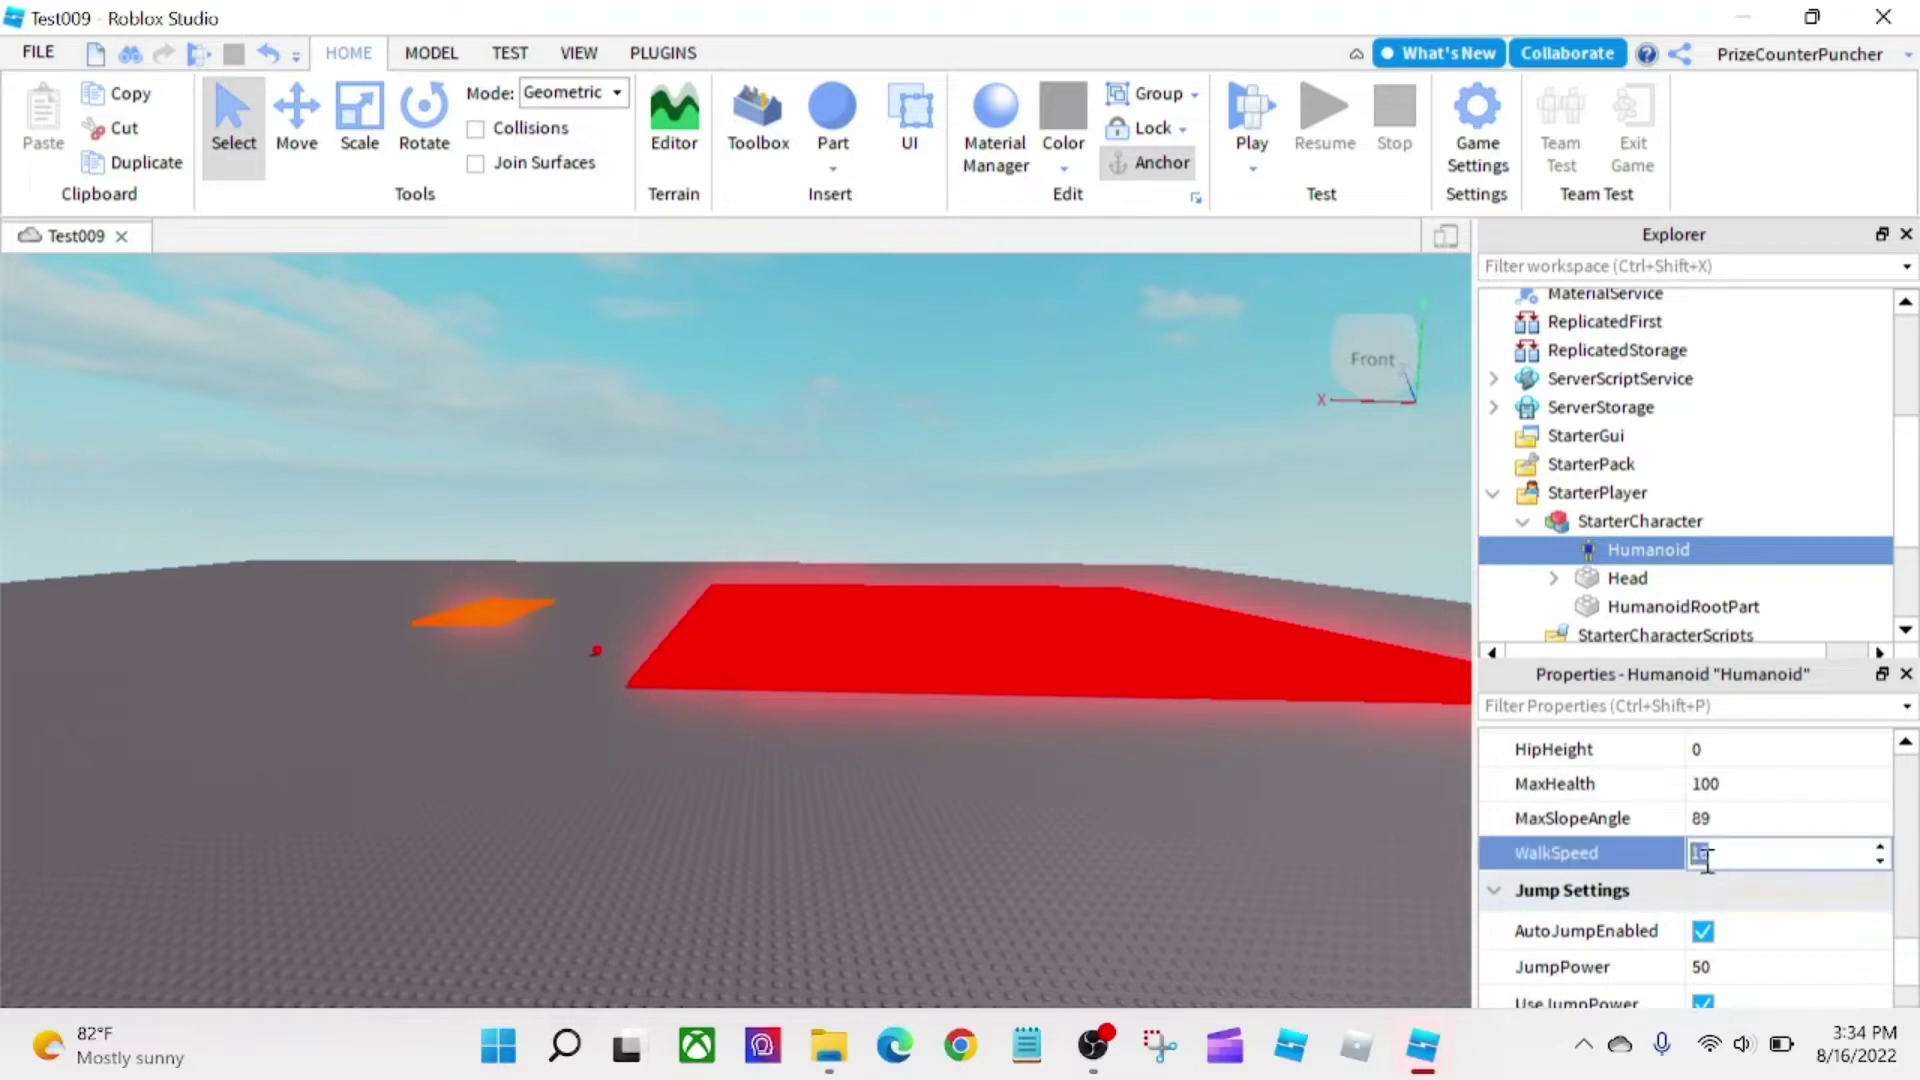
pyautogui.write('30')
pyautogui.click(1730, 966)
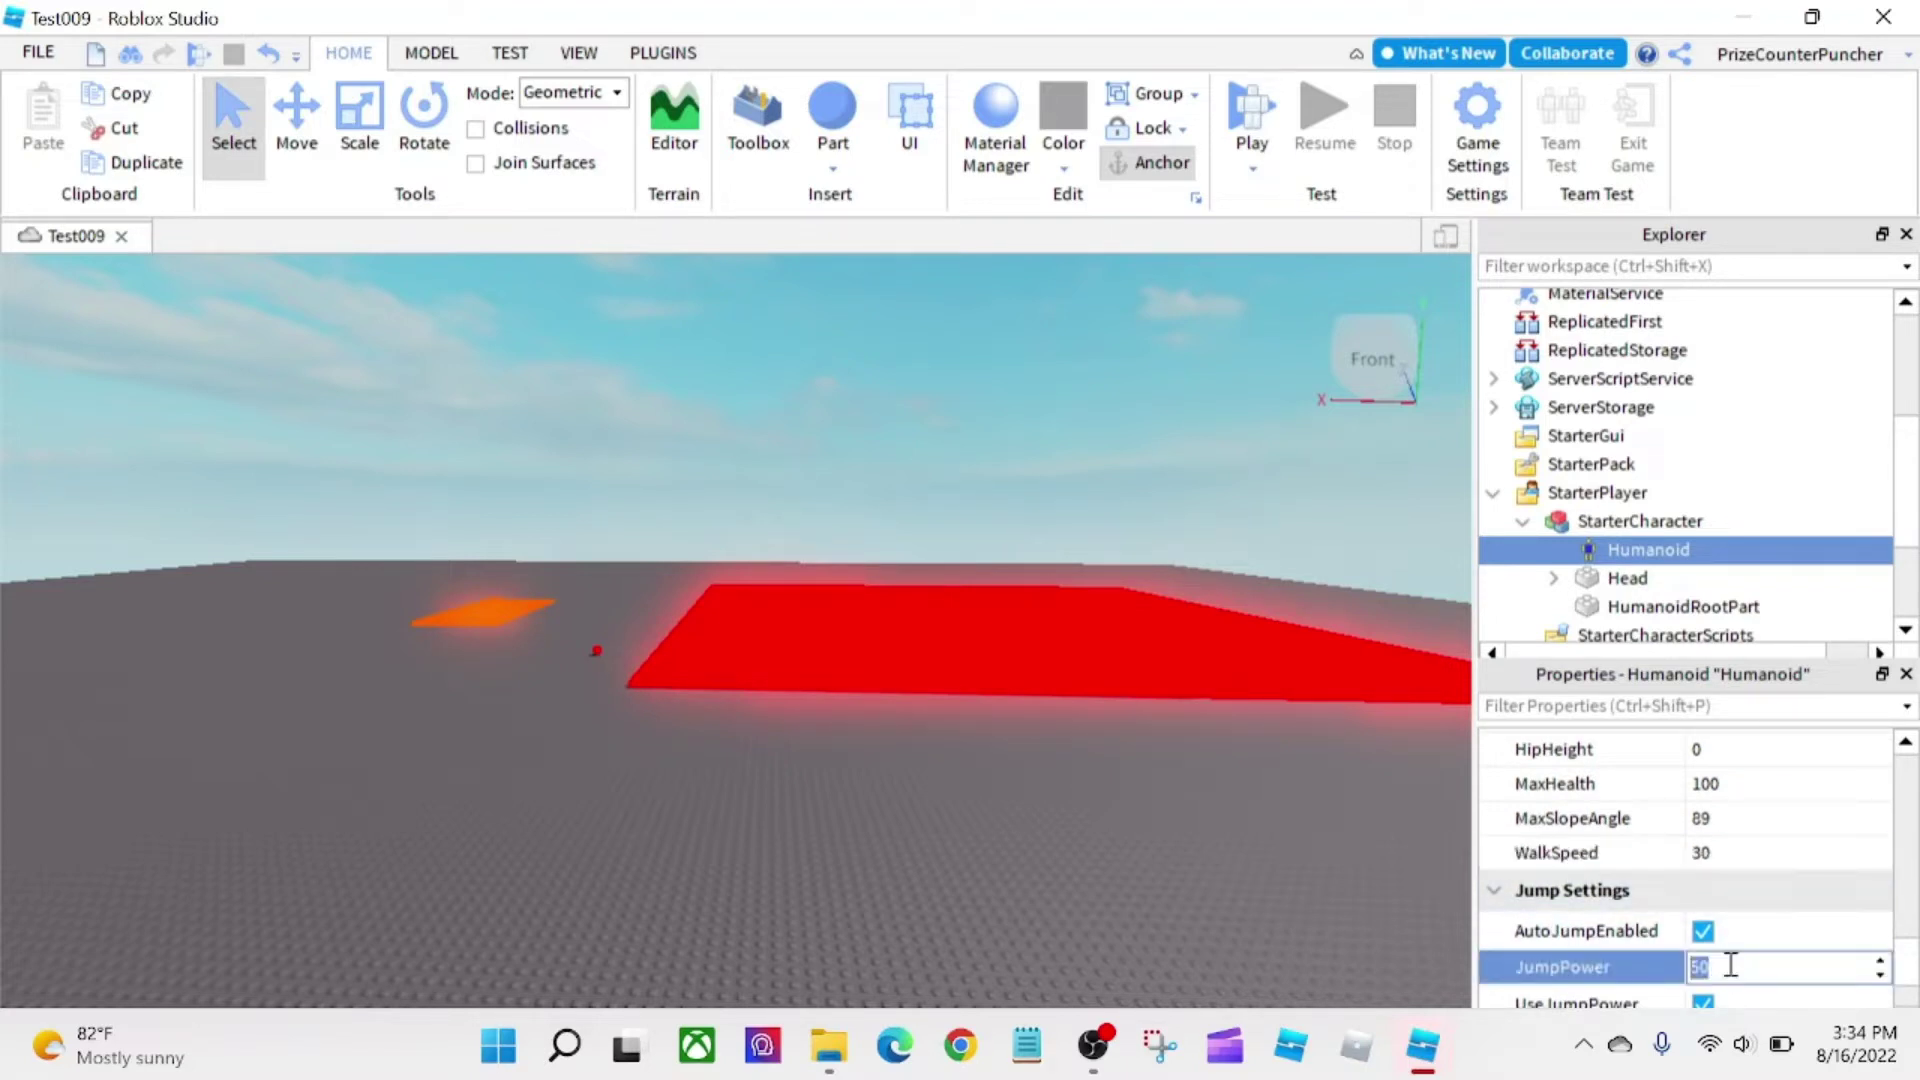
pyautogui.write('100')
pyautogui.press('Return')
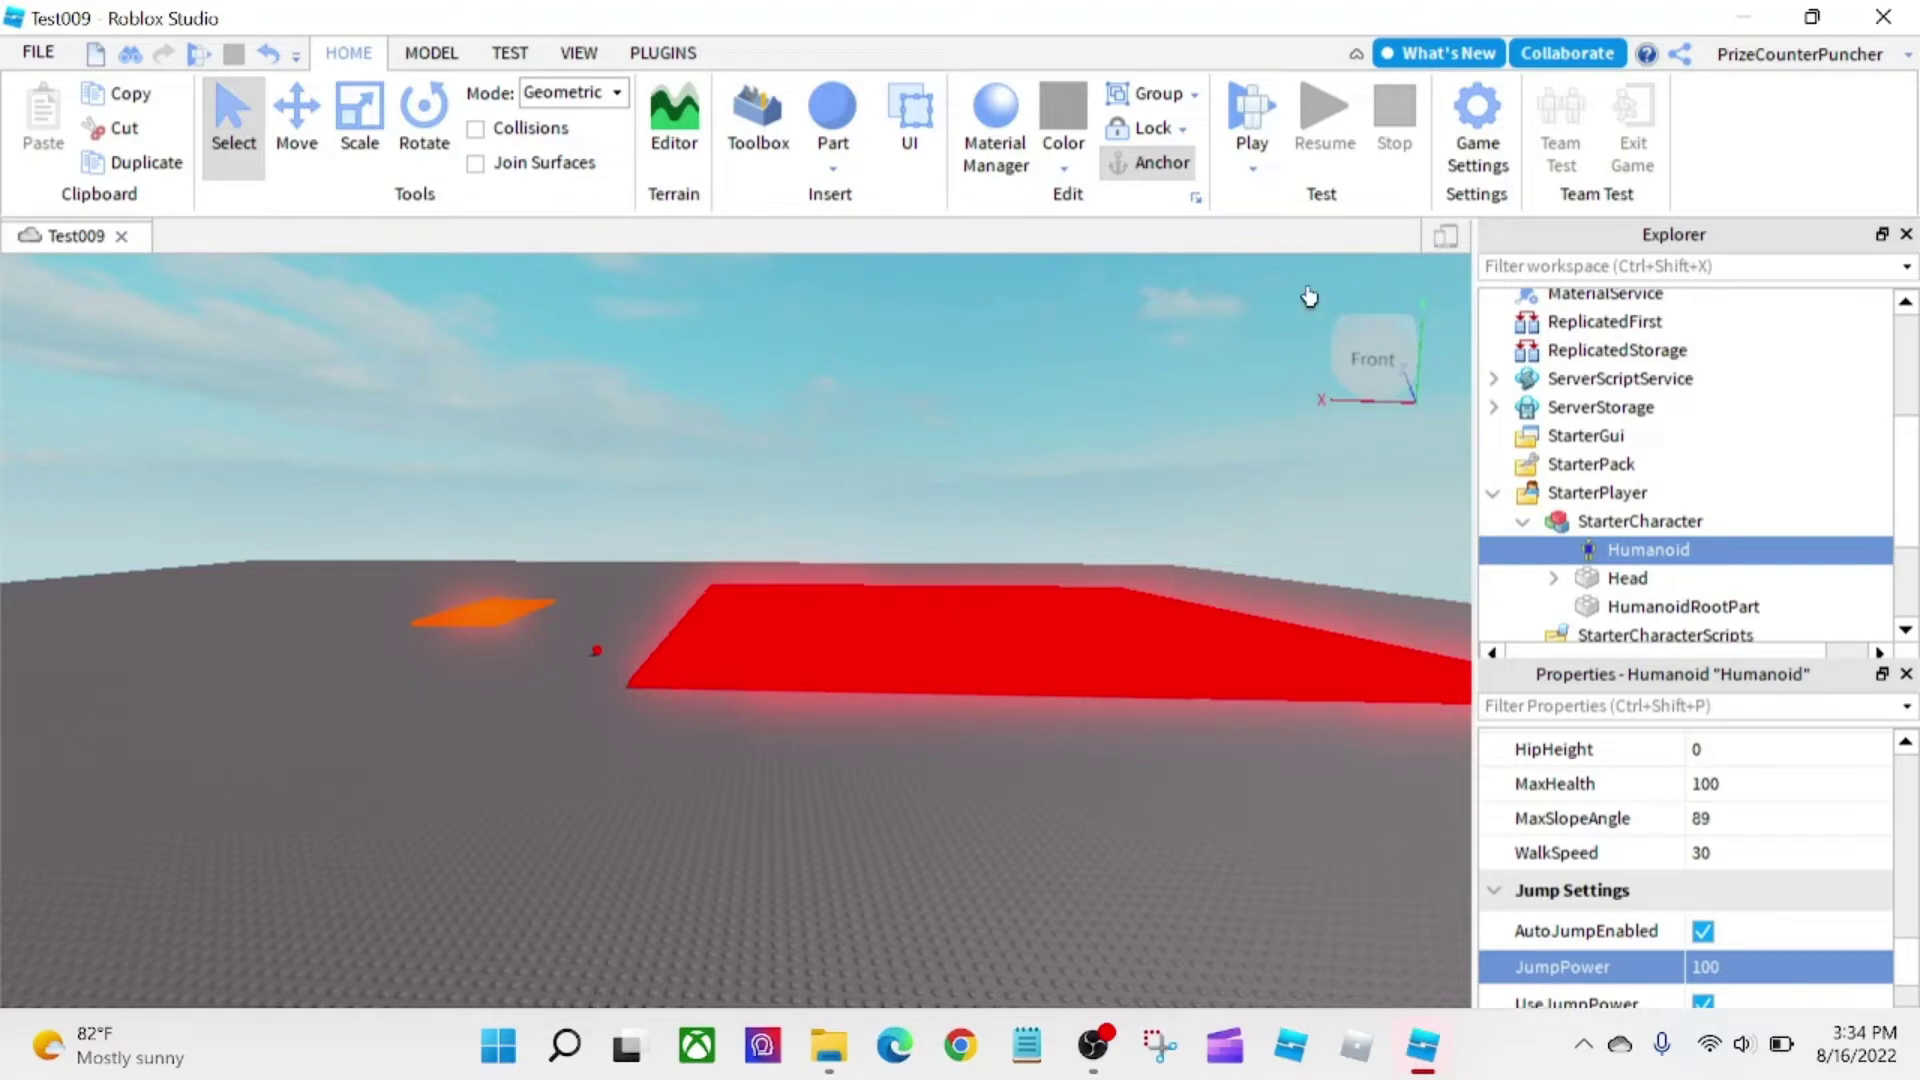
# - Playtest the game, moving the ball character forward and turning the camera around it, and end the test
pyautogui.click(1252, 112)
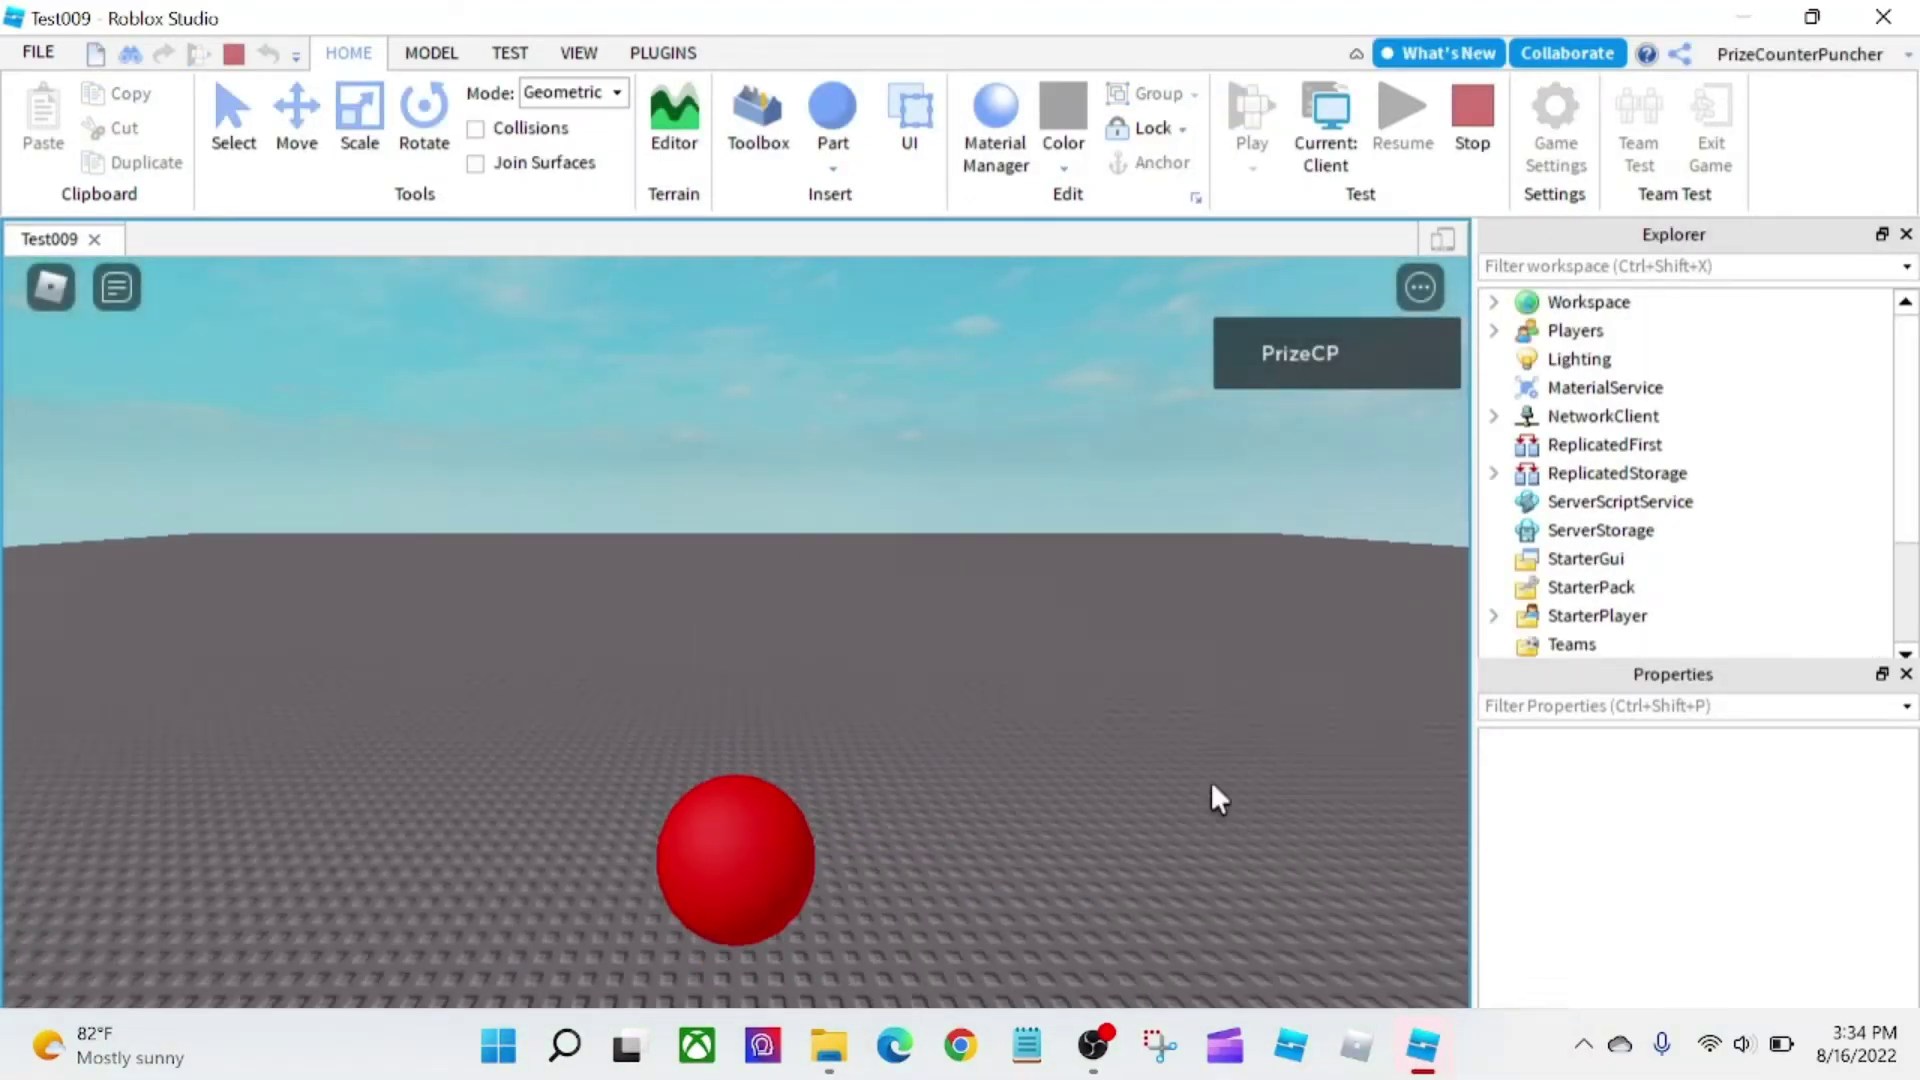
pyautogui.moveTo(1131, 806); pyautogui.dragTo(1130, 804, button='right')
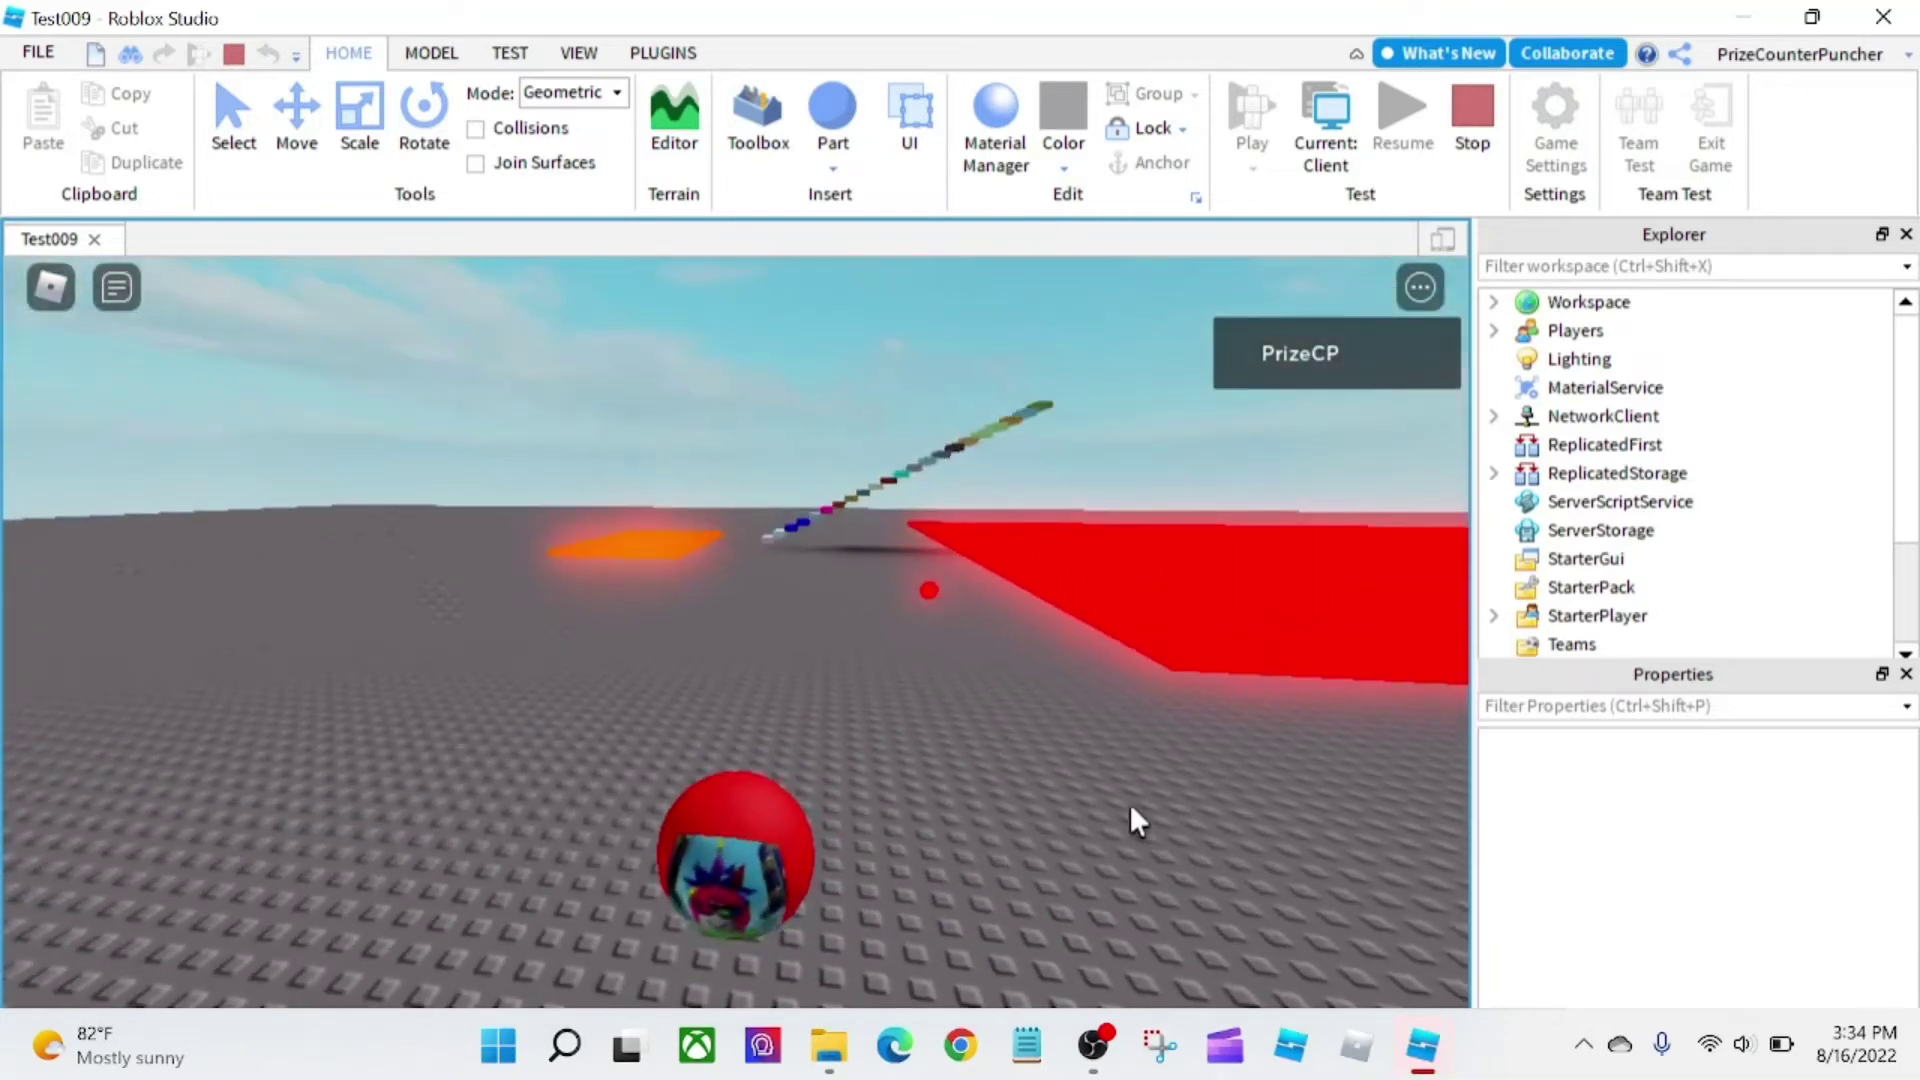
pyautogui.press('w')
pyautogui.moveTo(1130, 805); pyautogui.dragTo(1131, 807, button='right')
pyautogui.press('w')
pyautogui.press('w')
pyautogui.press('w')
pyautogui.press('w')
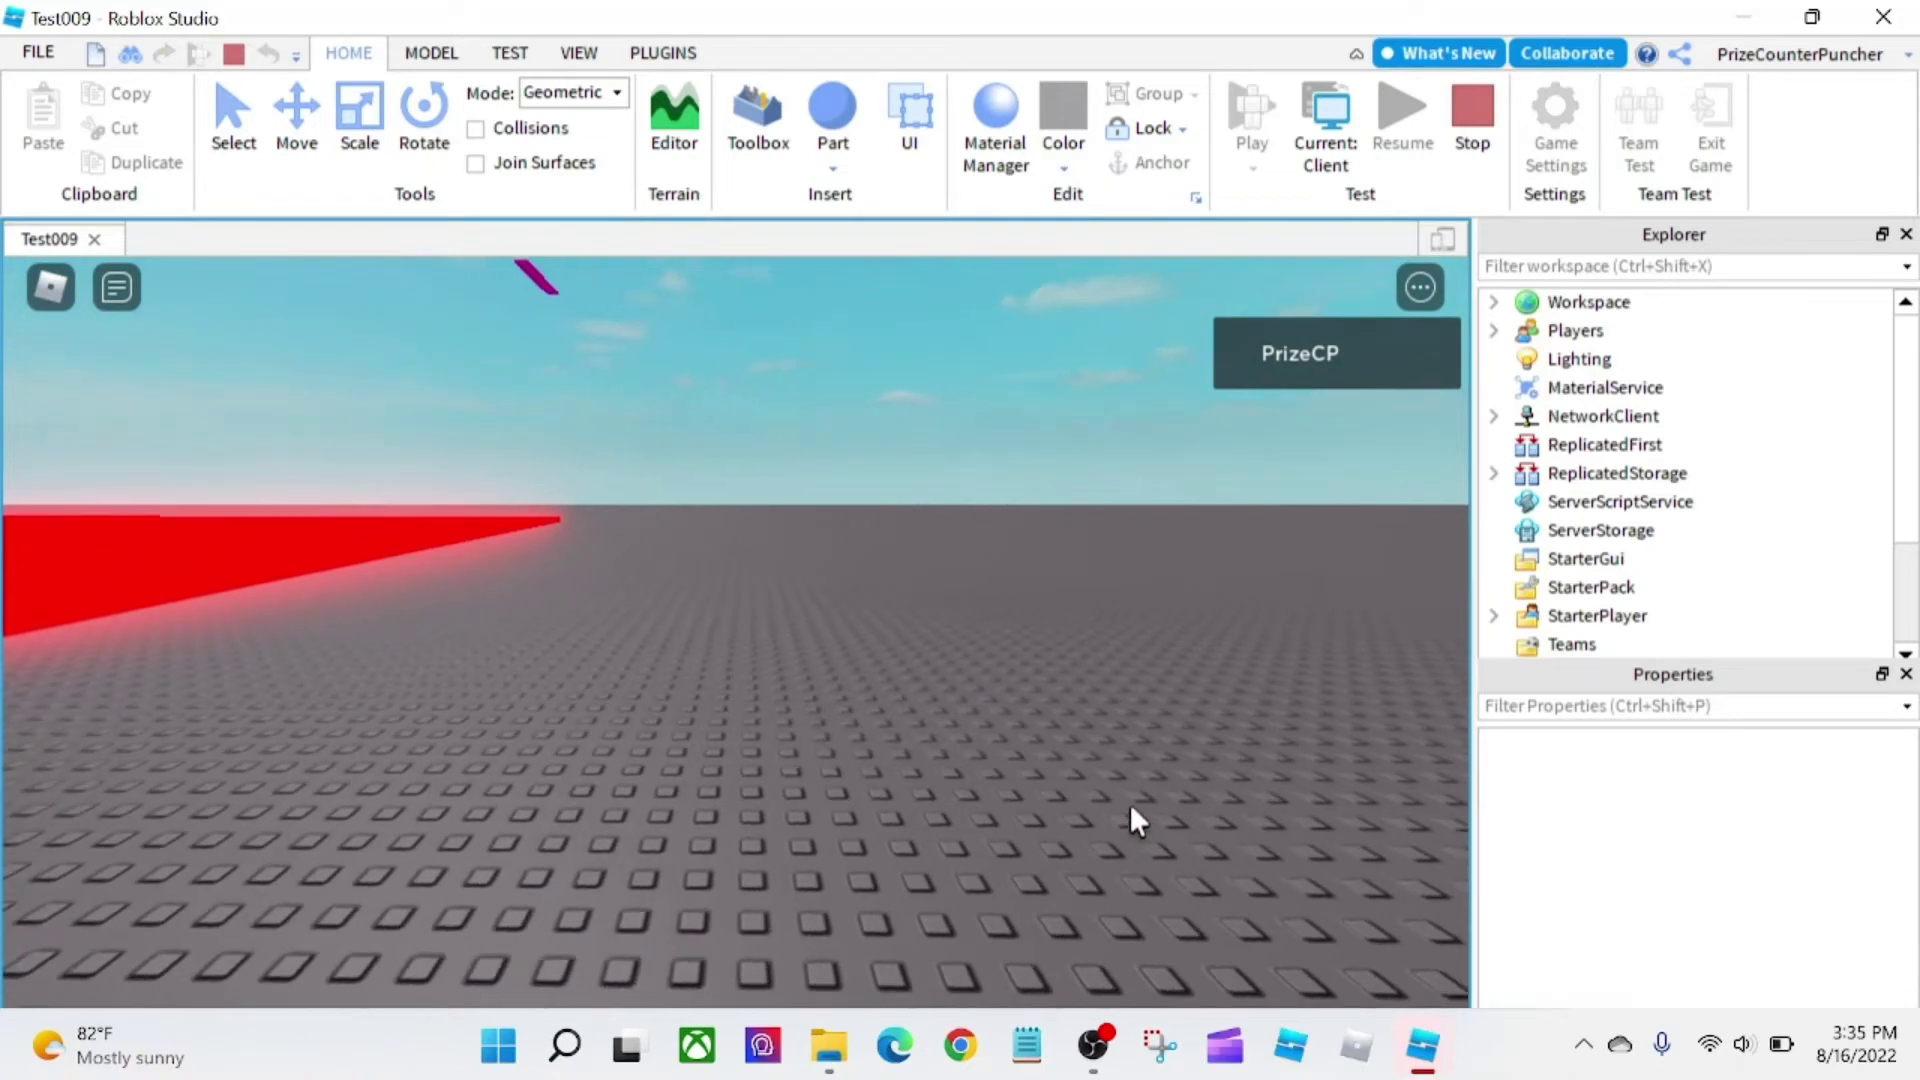
pyautogui.click(1476, 117)
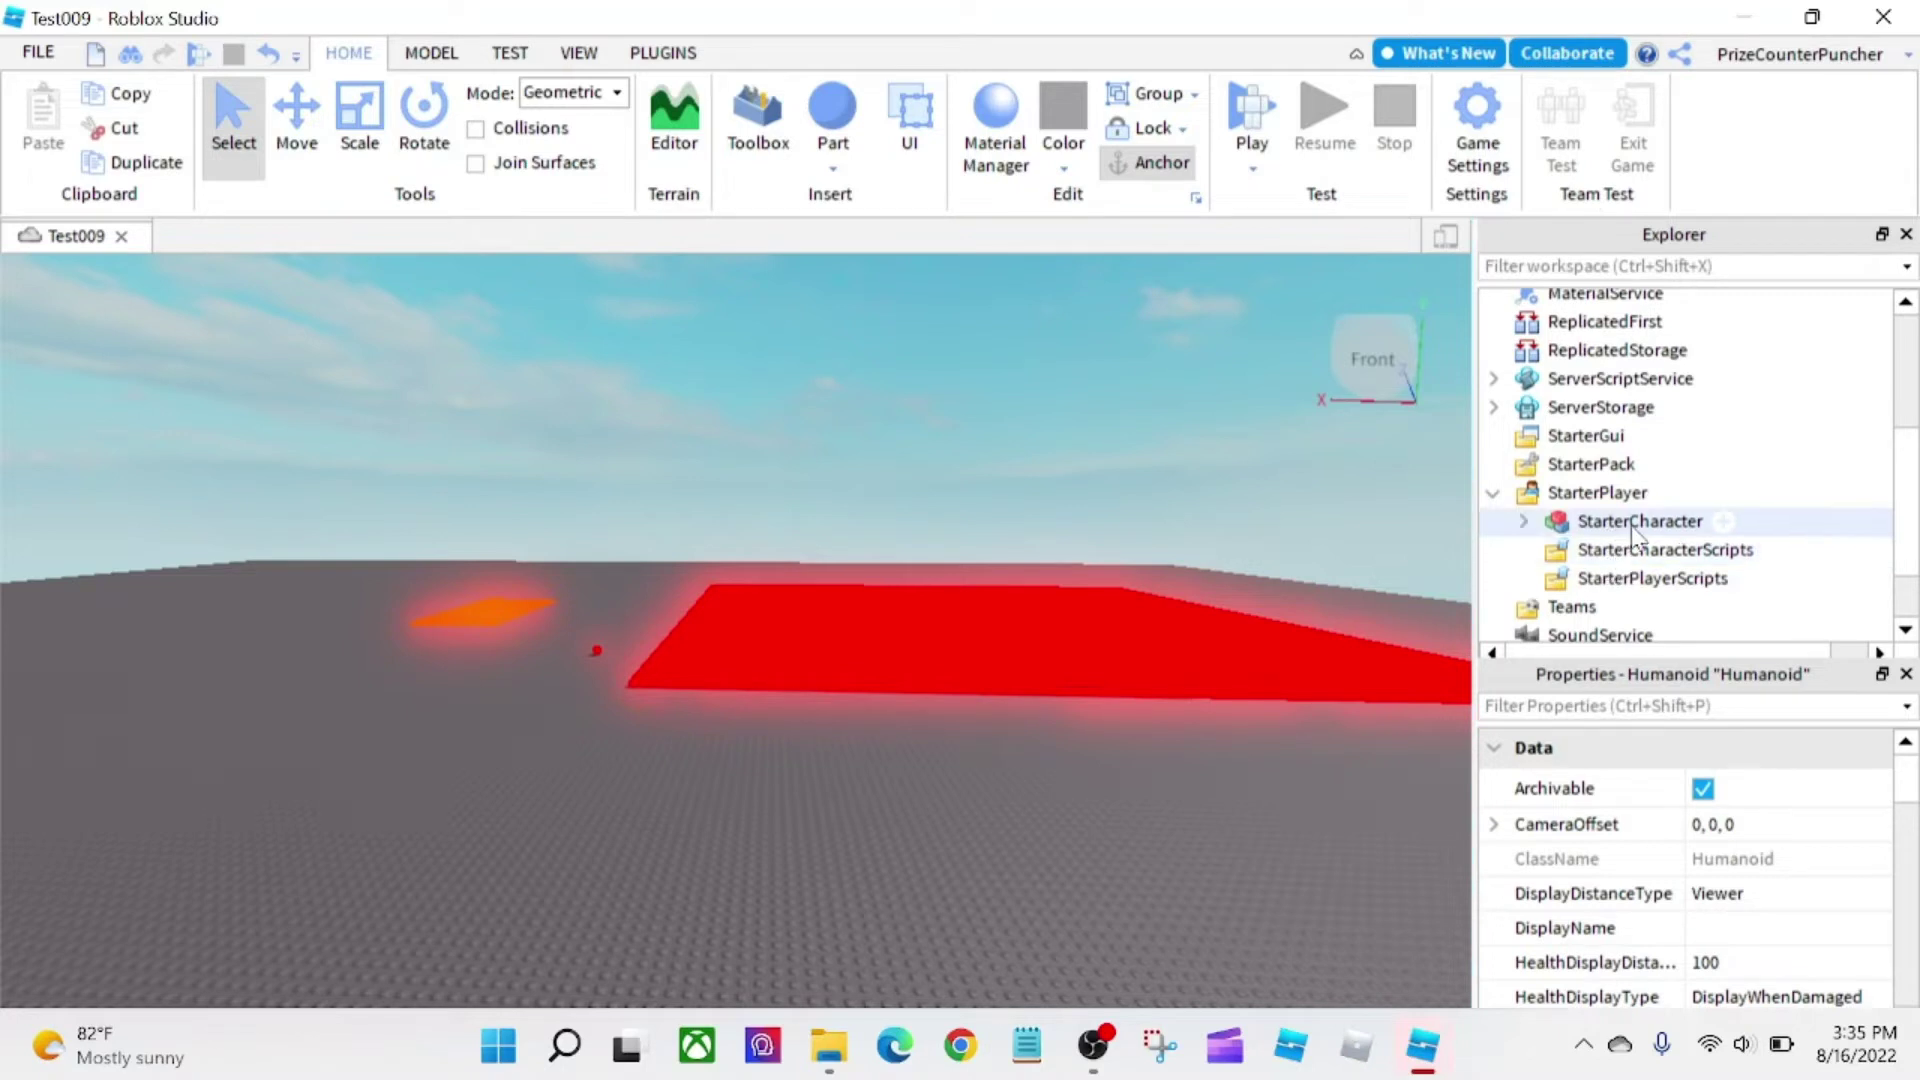
# - Insert a WeldConstraint into the Head part of StarterCharacter
pyautogui.click(1525, 521)
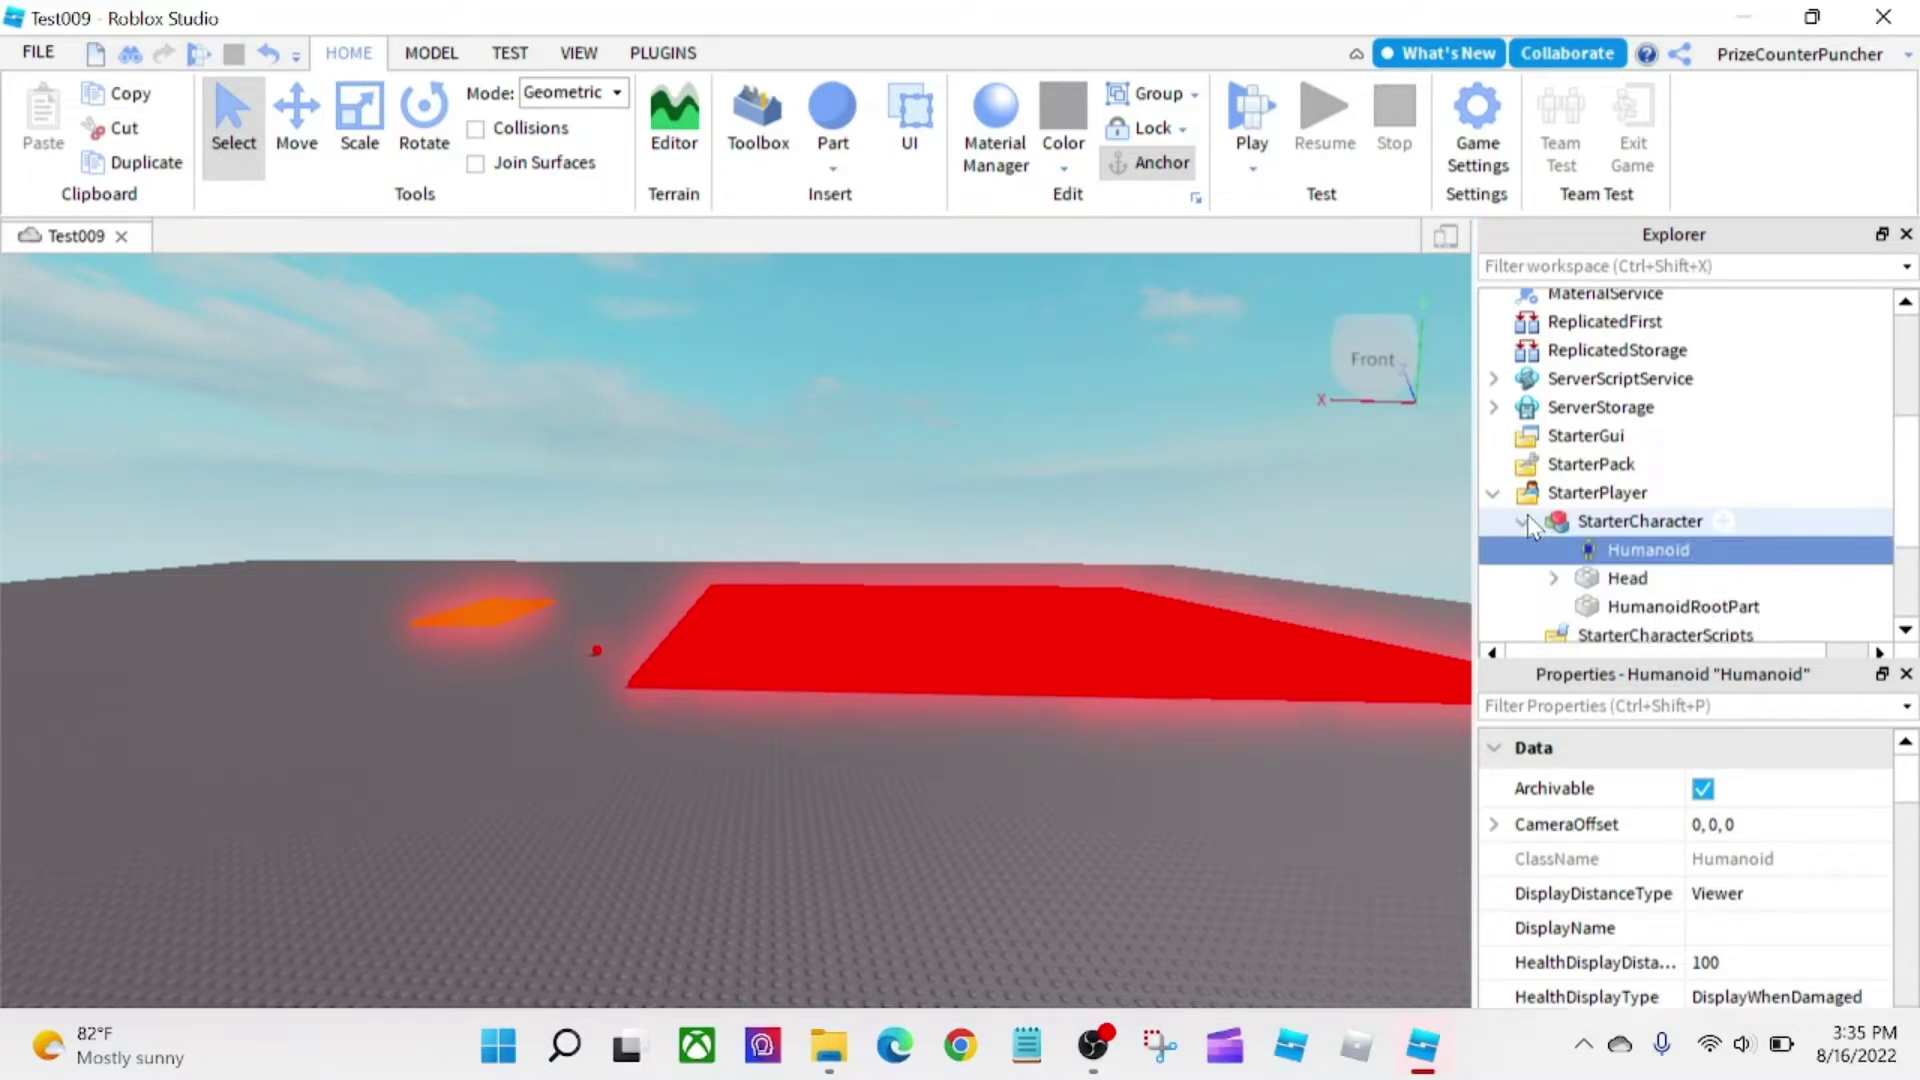
pyautogui.click(1630, 580)
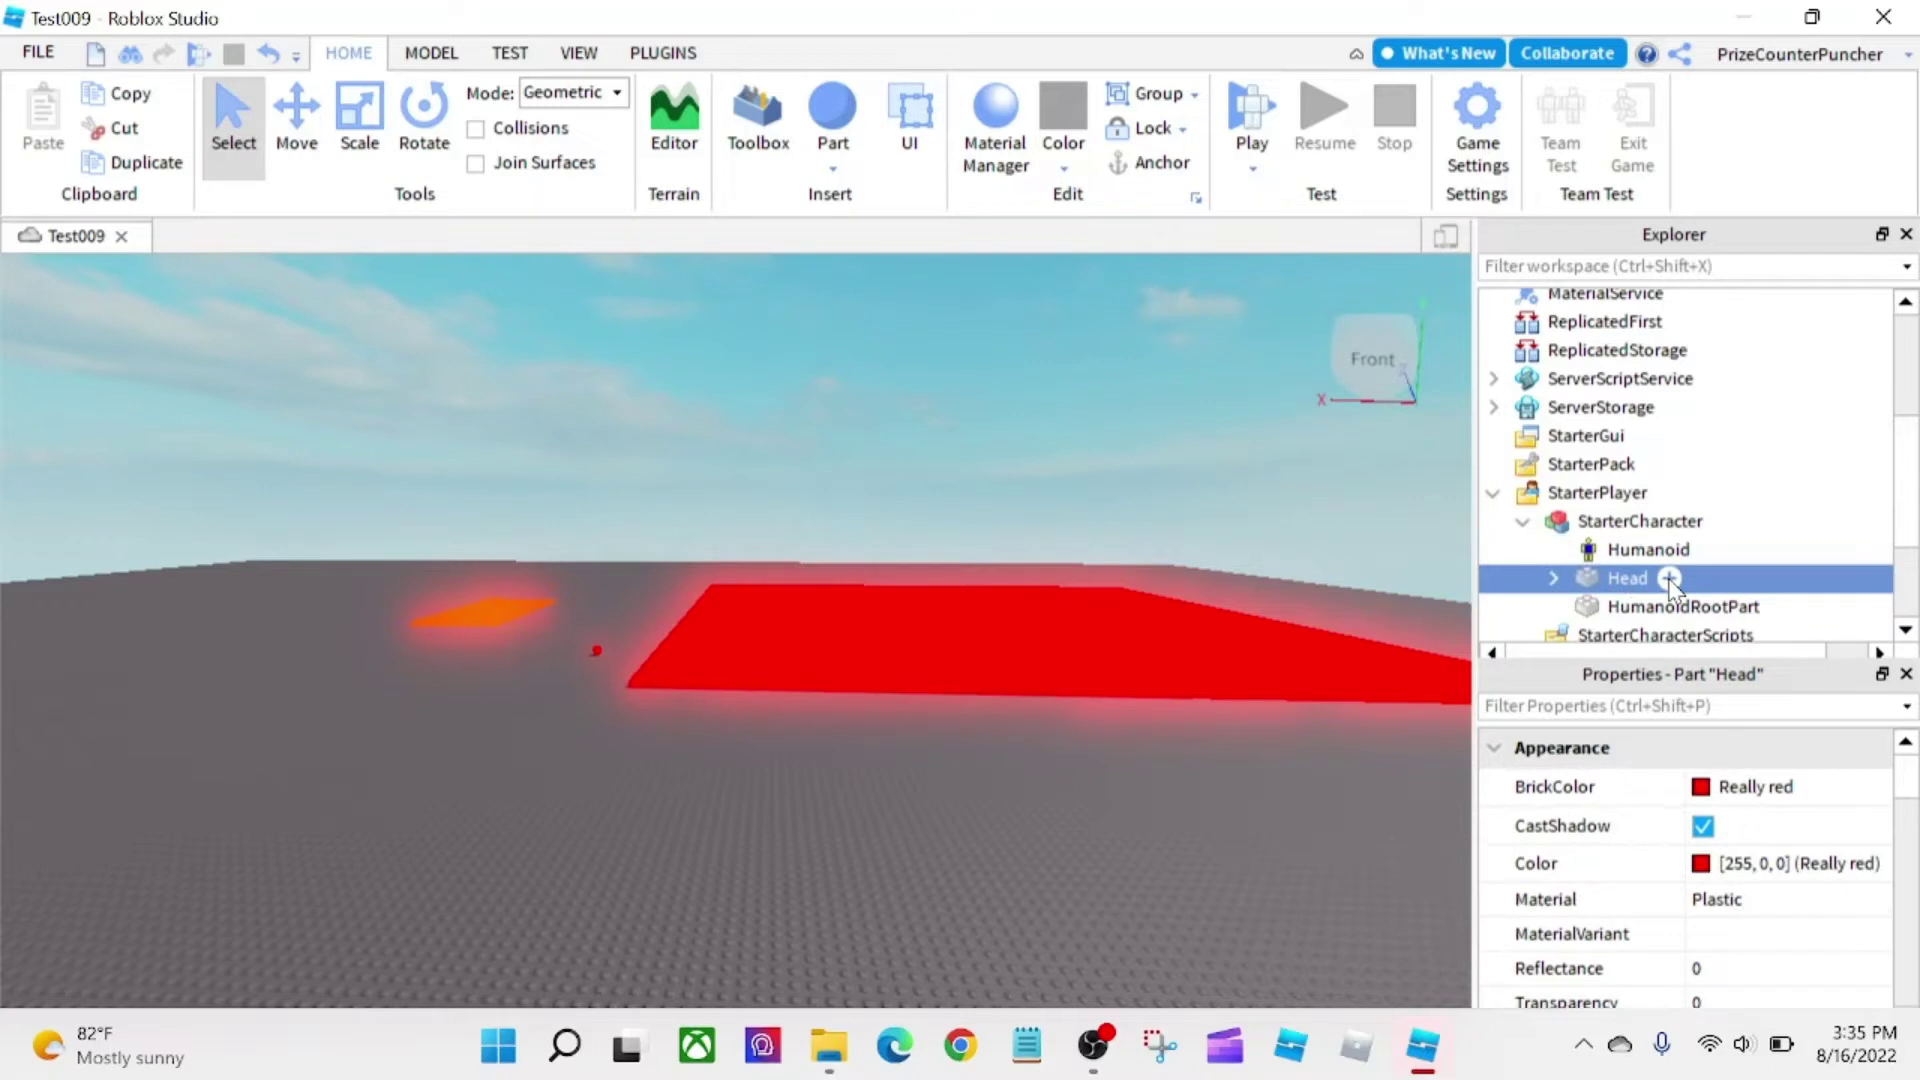
pyautogui.click(1668, 579)
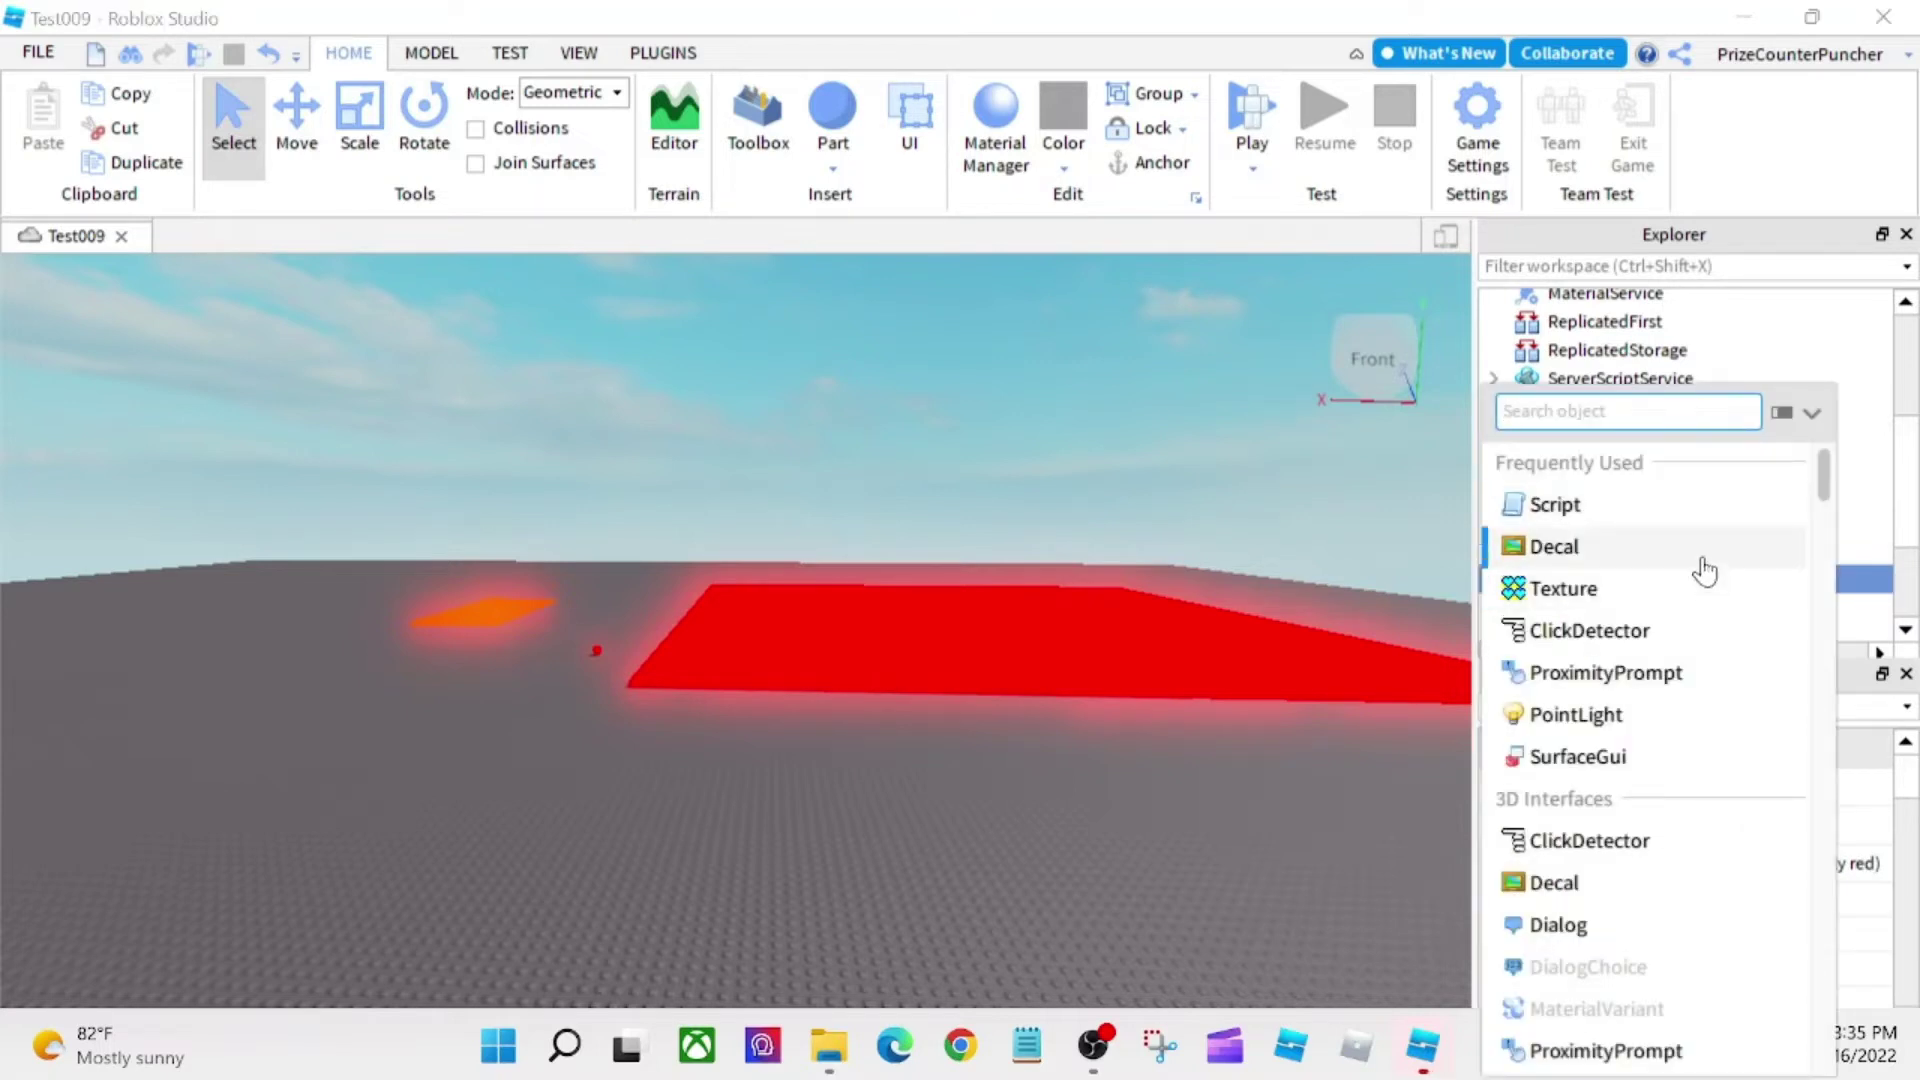
pyautogui.write('we')
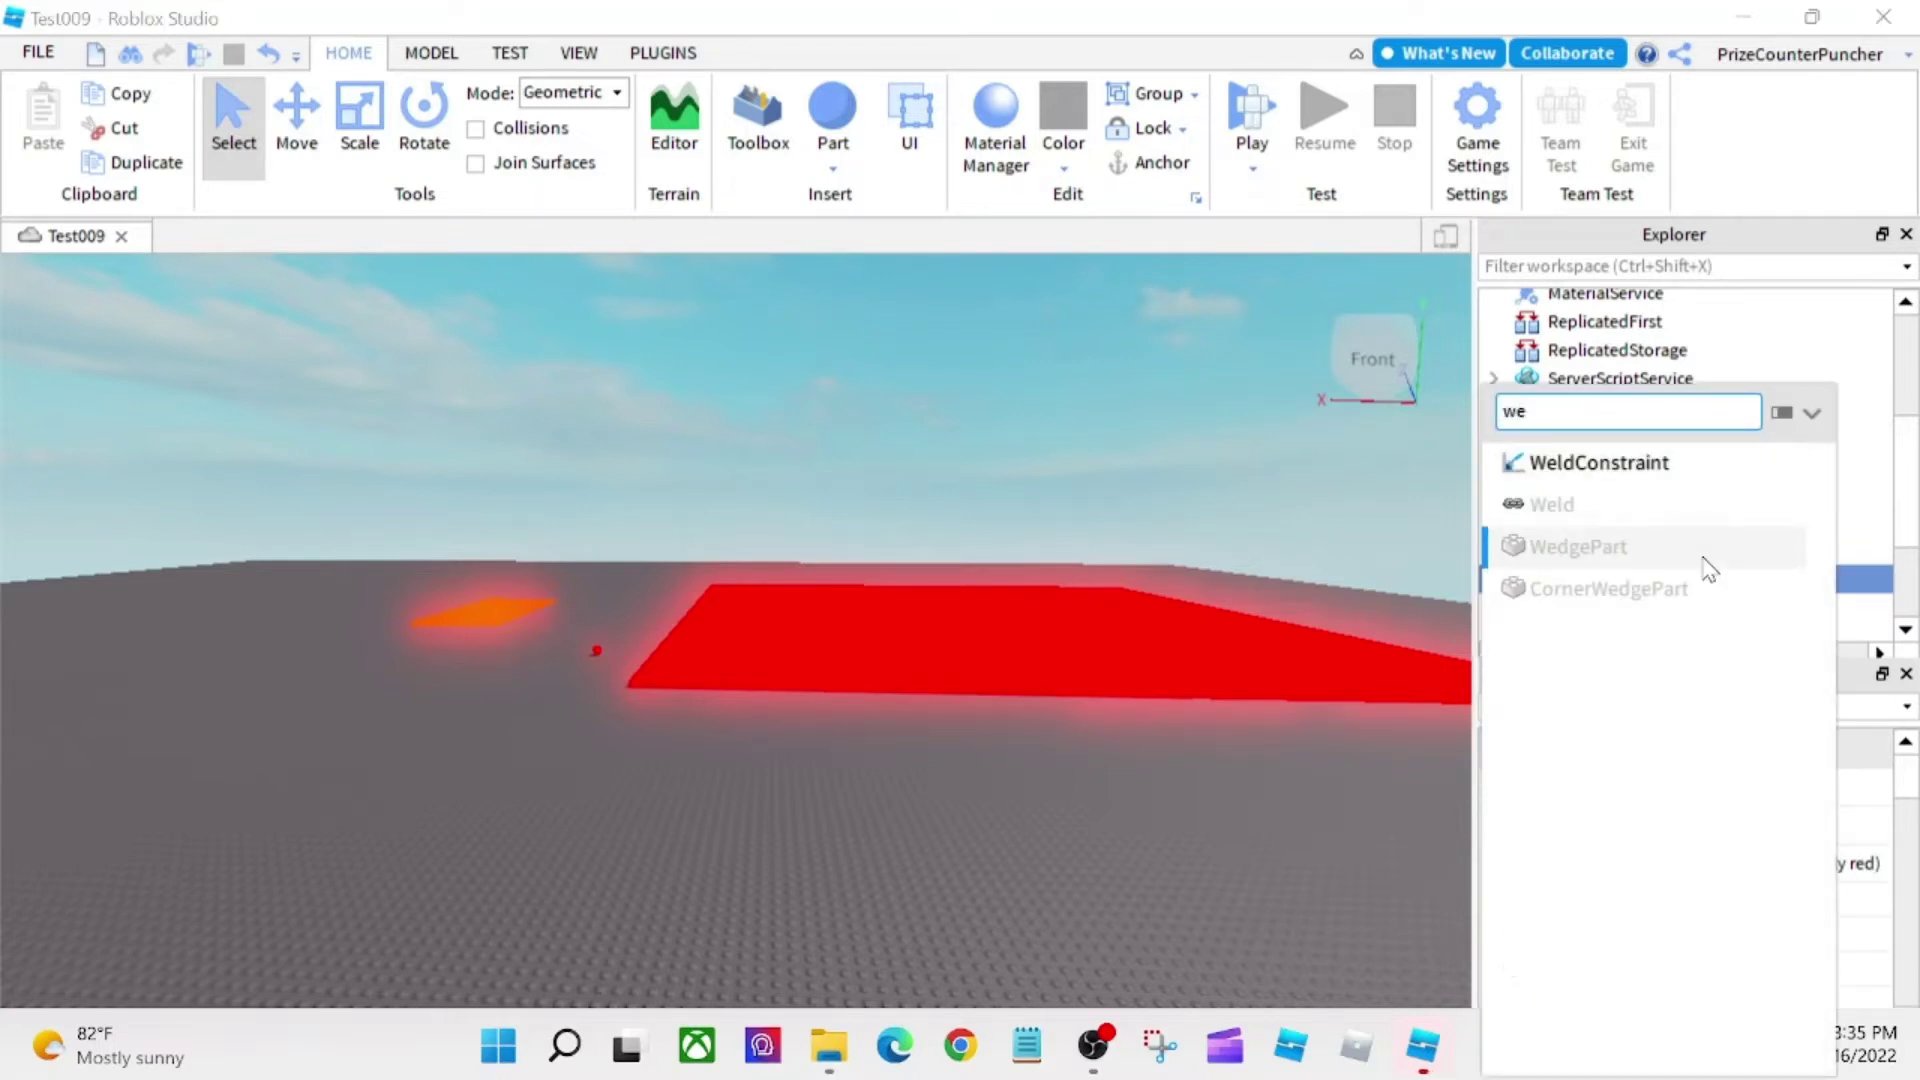
pyautogui.click(1636, 464)
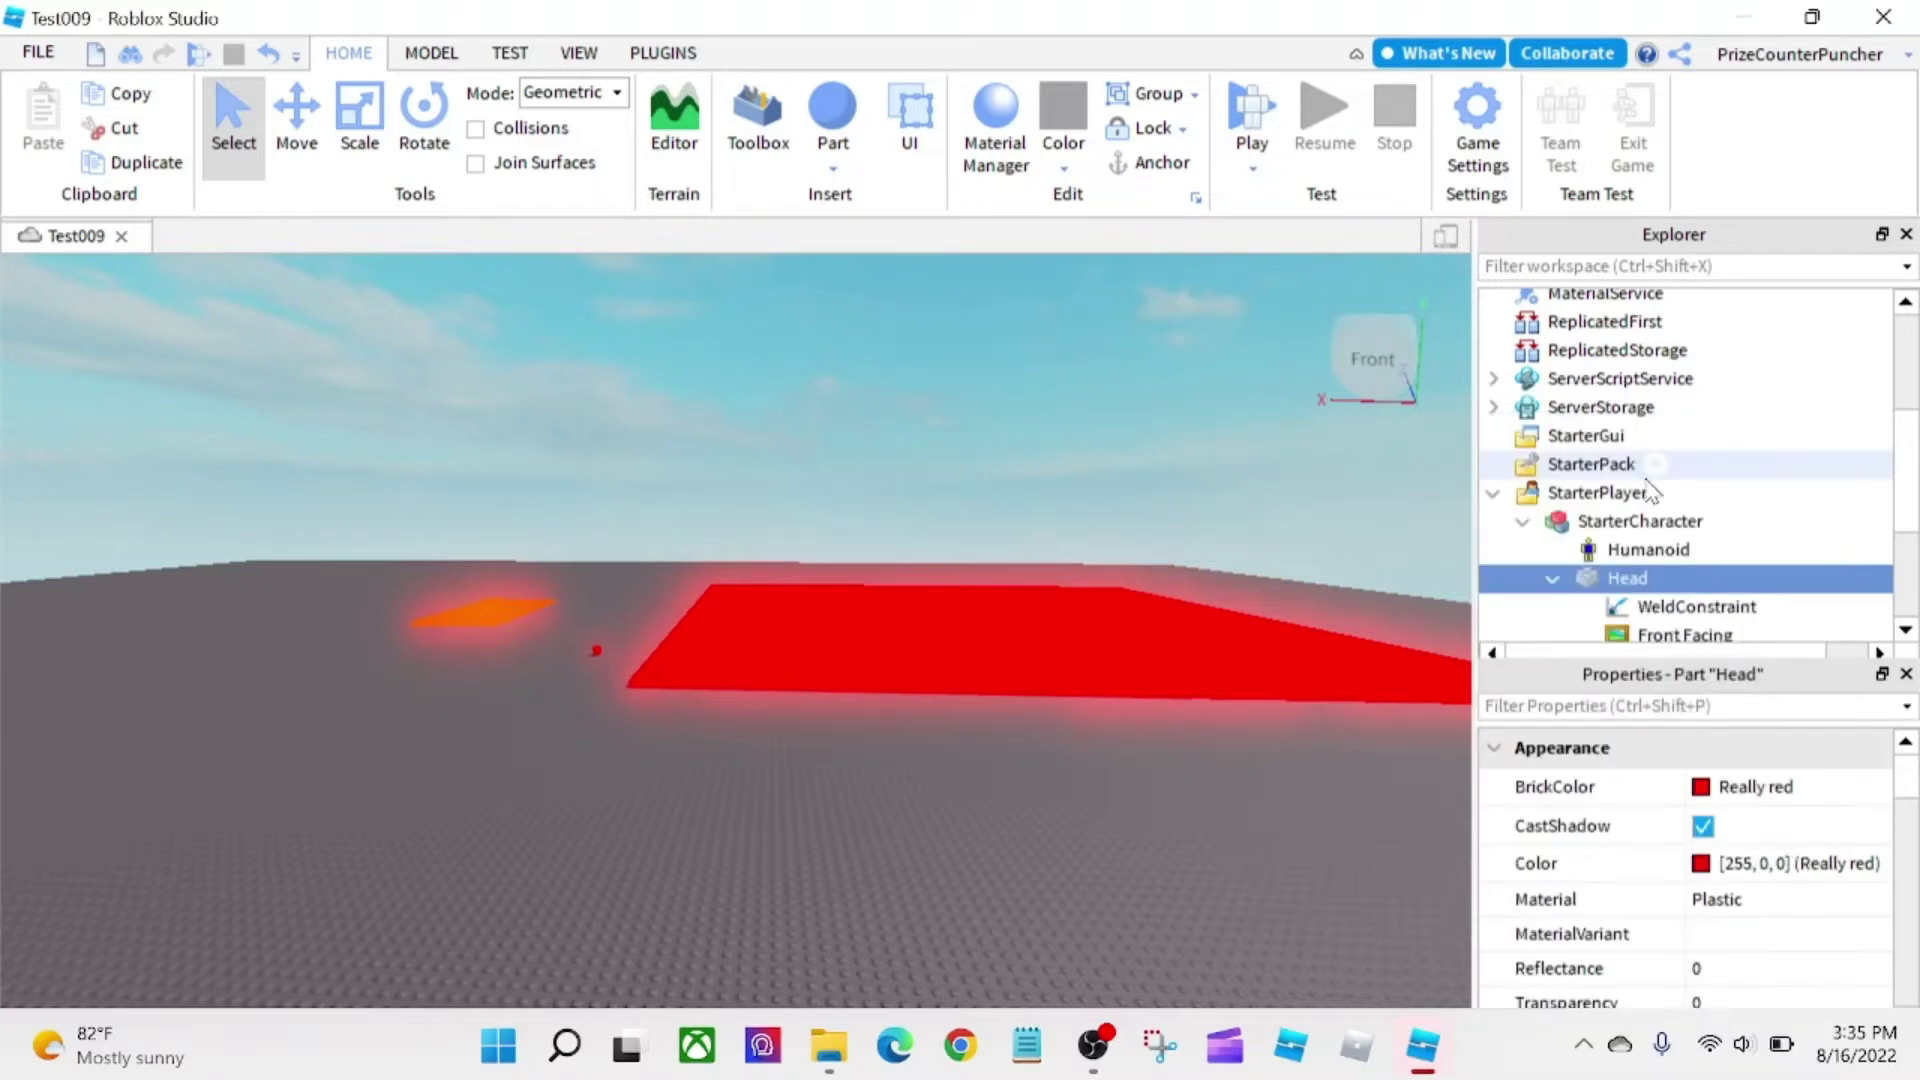
# - Set the WeldConstraint's Part0 to Head and Part1 to HumanoidRootPart
pyautogui.click(1690, 608)
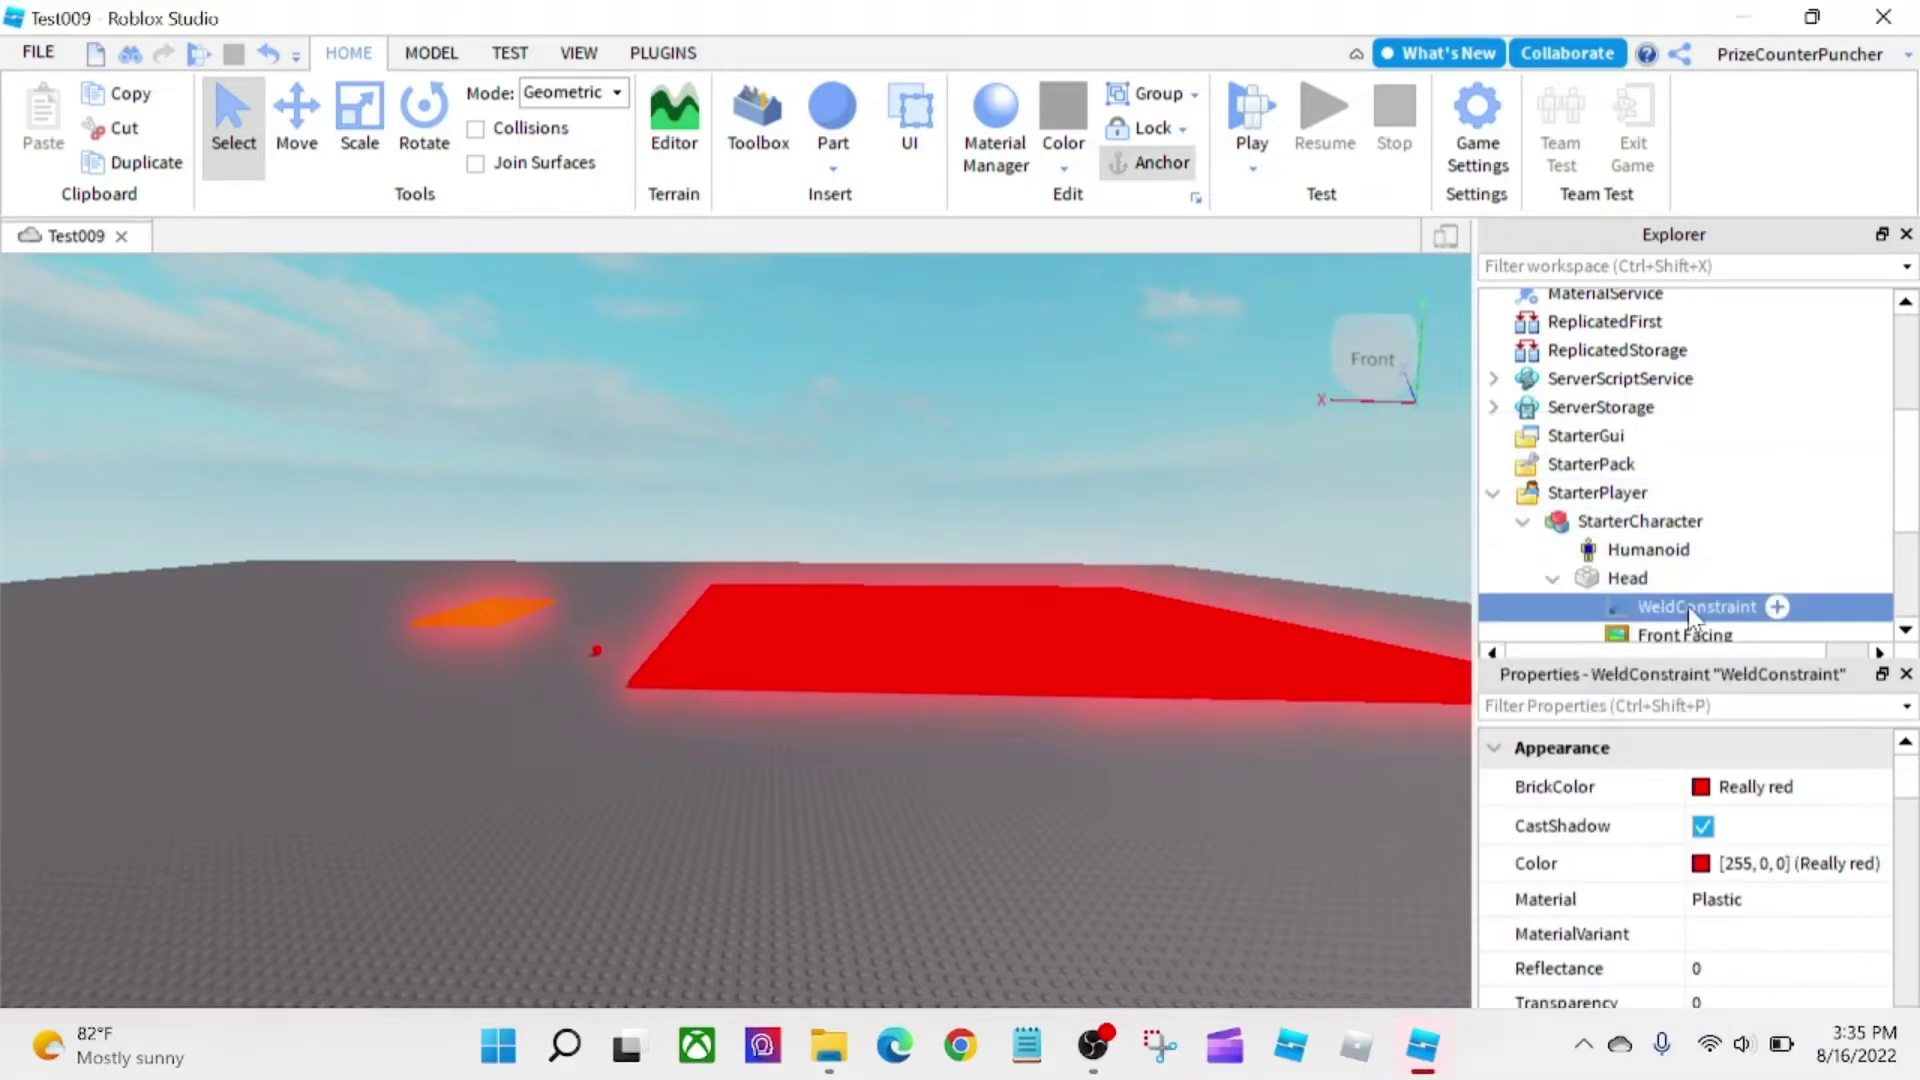
pyautogui.scroll(-1, 1703, 822)
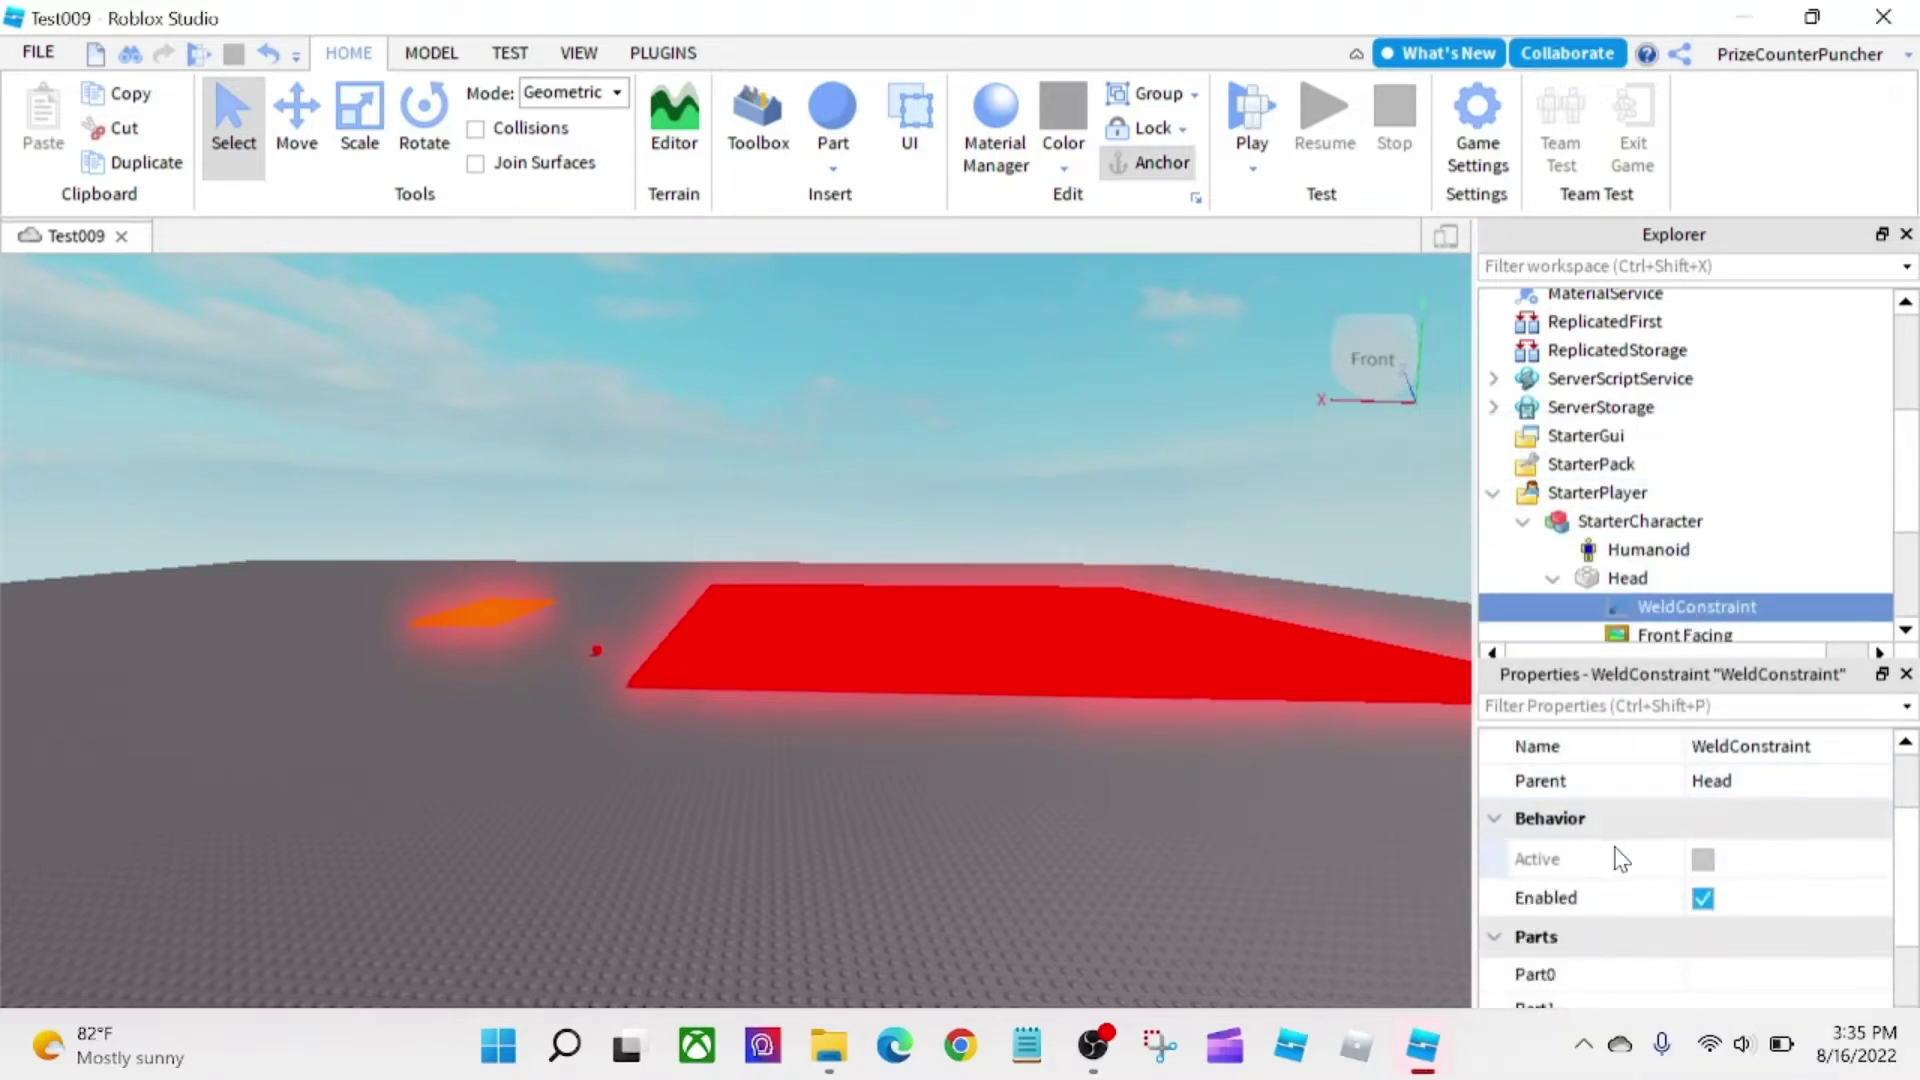
pyautogui.scroll(-1, 1640, 840)
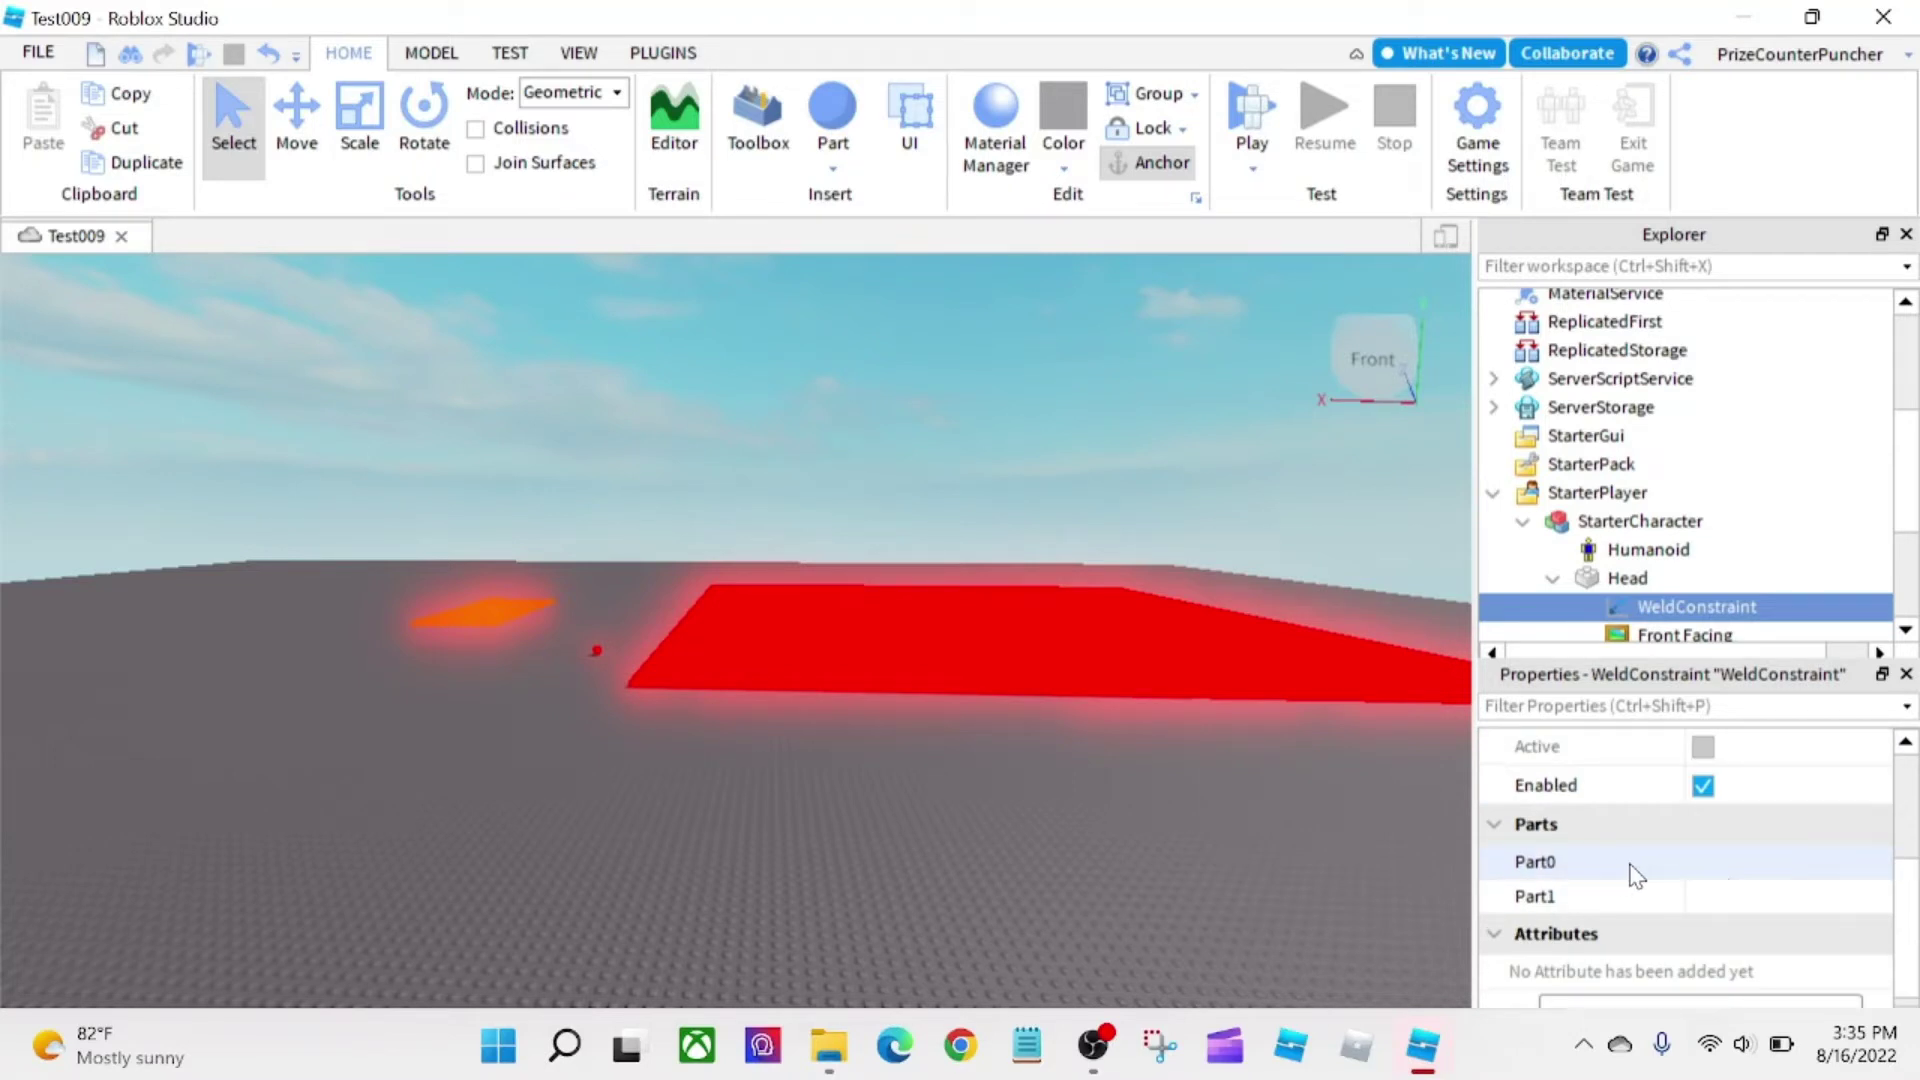
pyautogui.click(1786, 870)
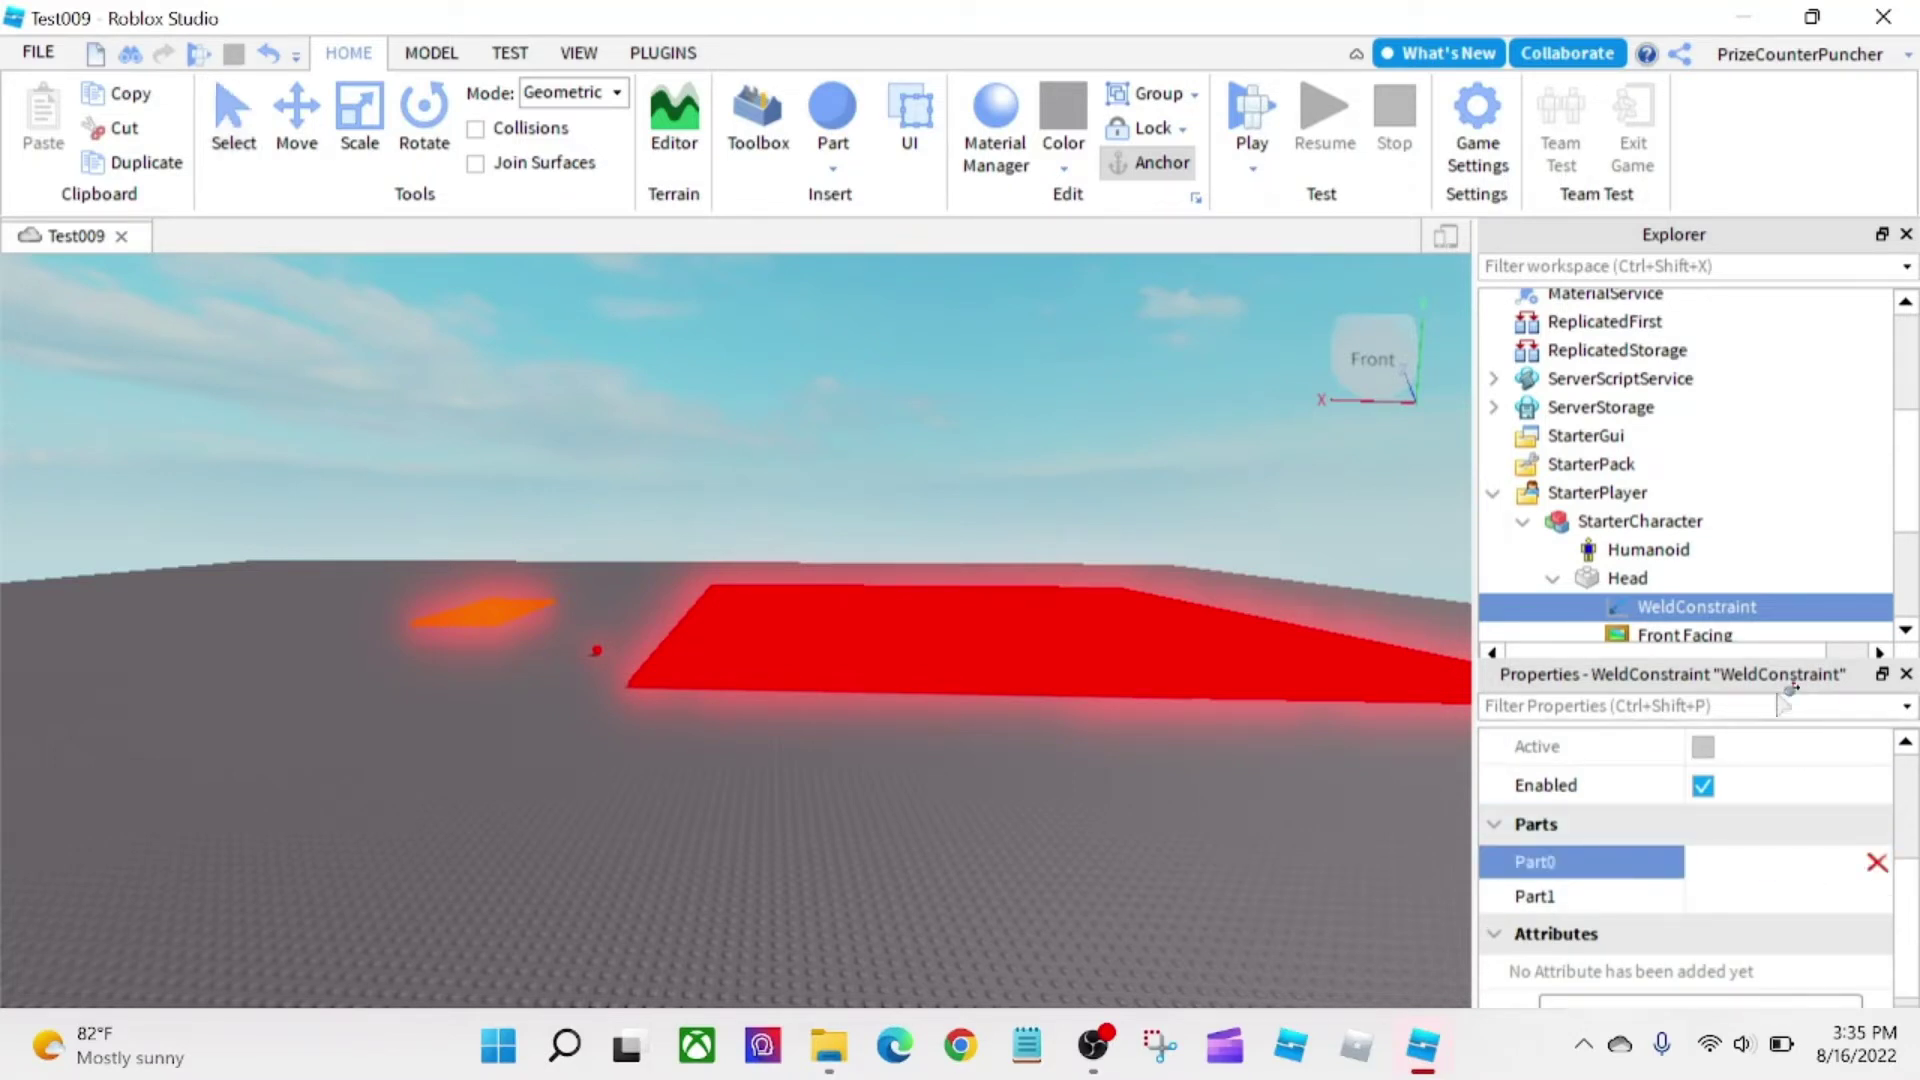
pyautogui.click(1646, 584)
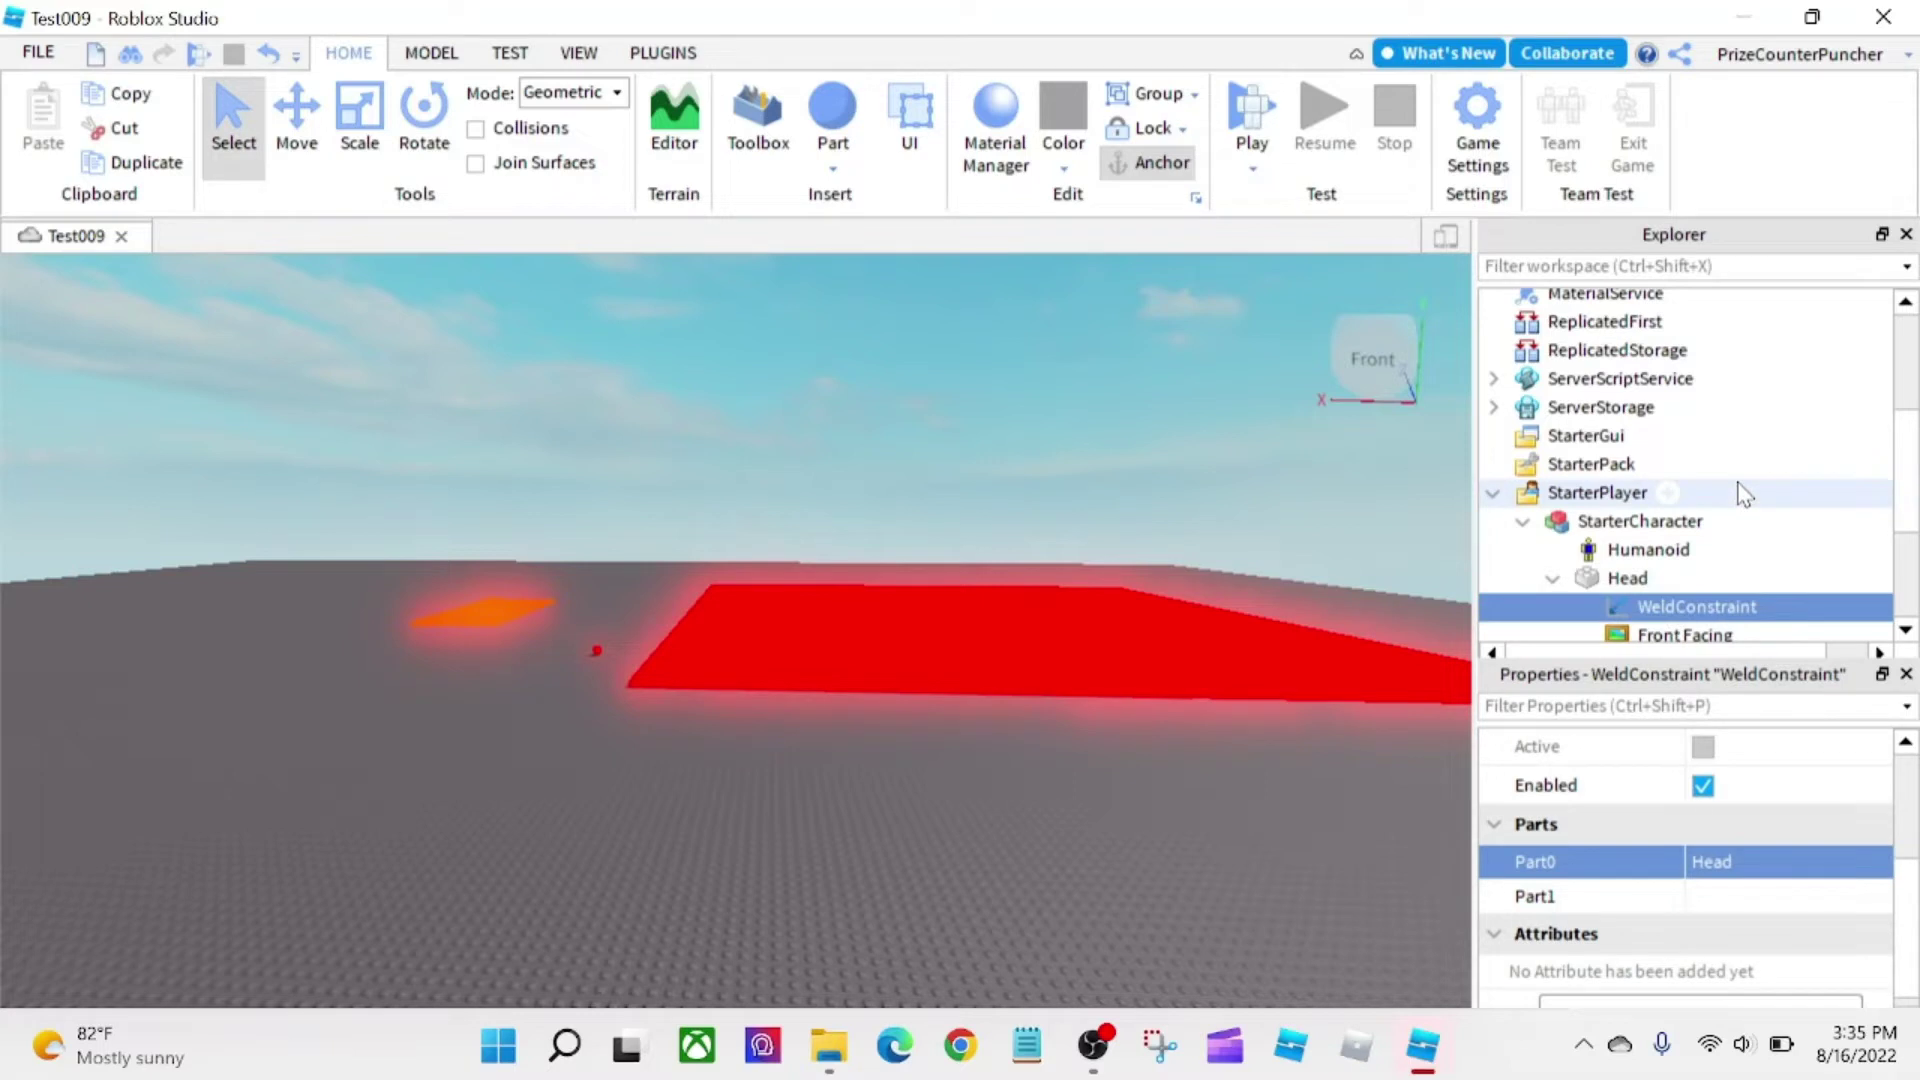
pyautogui.scroll(-1, 1744, 495)
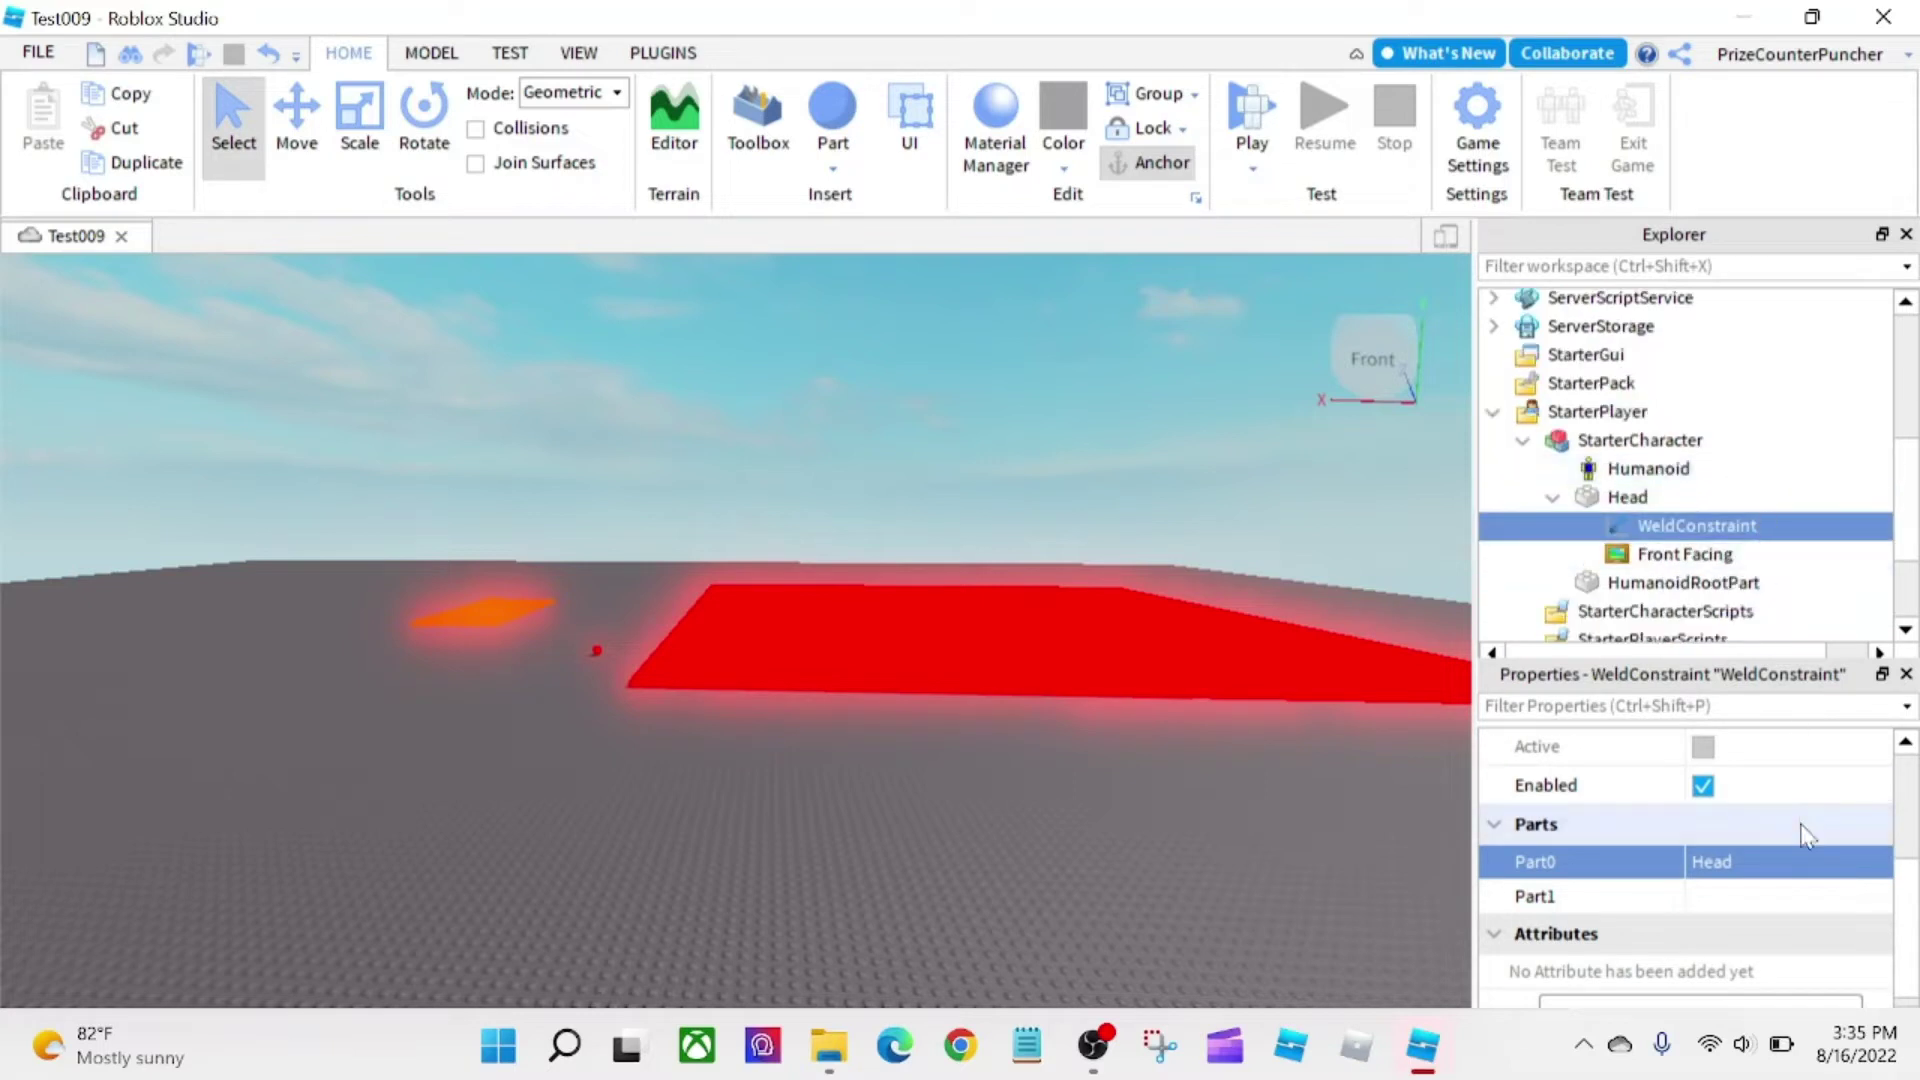
pyautogui.click(1795, 895)
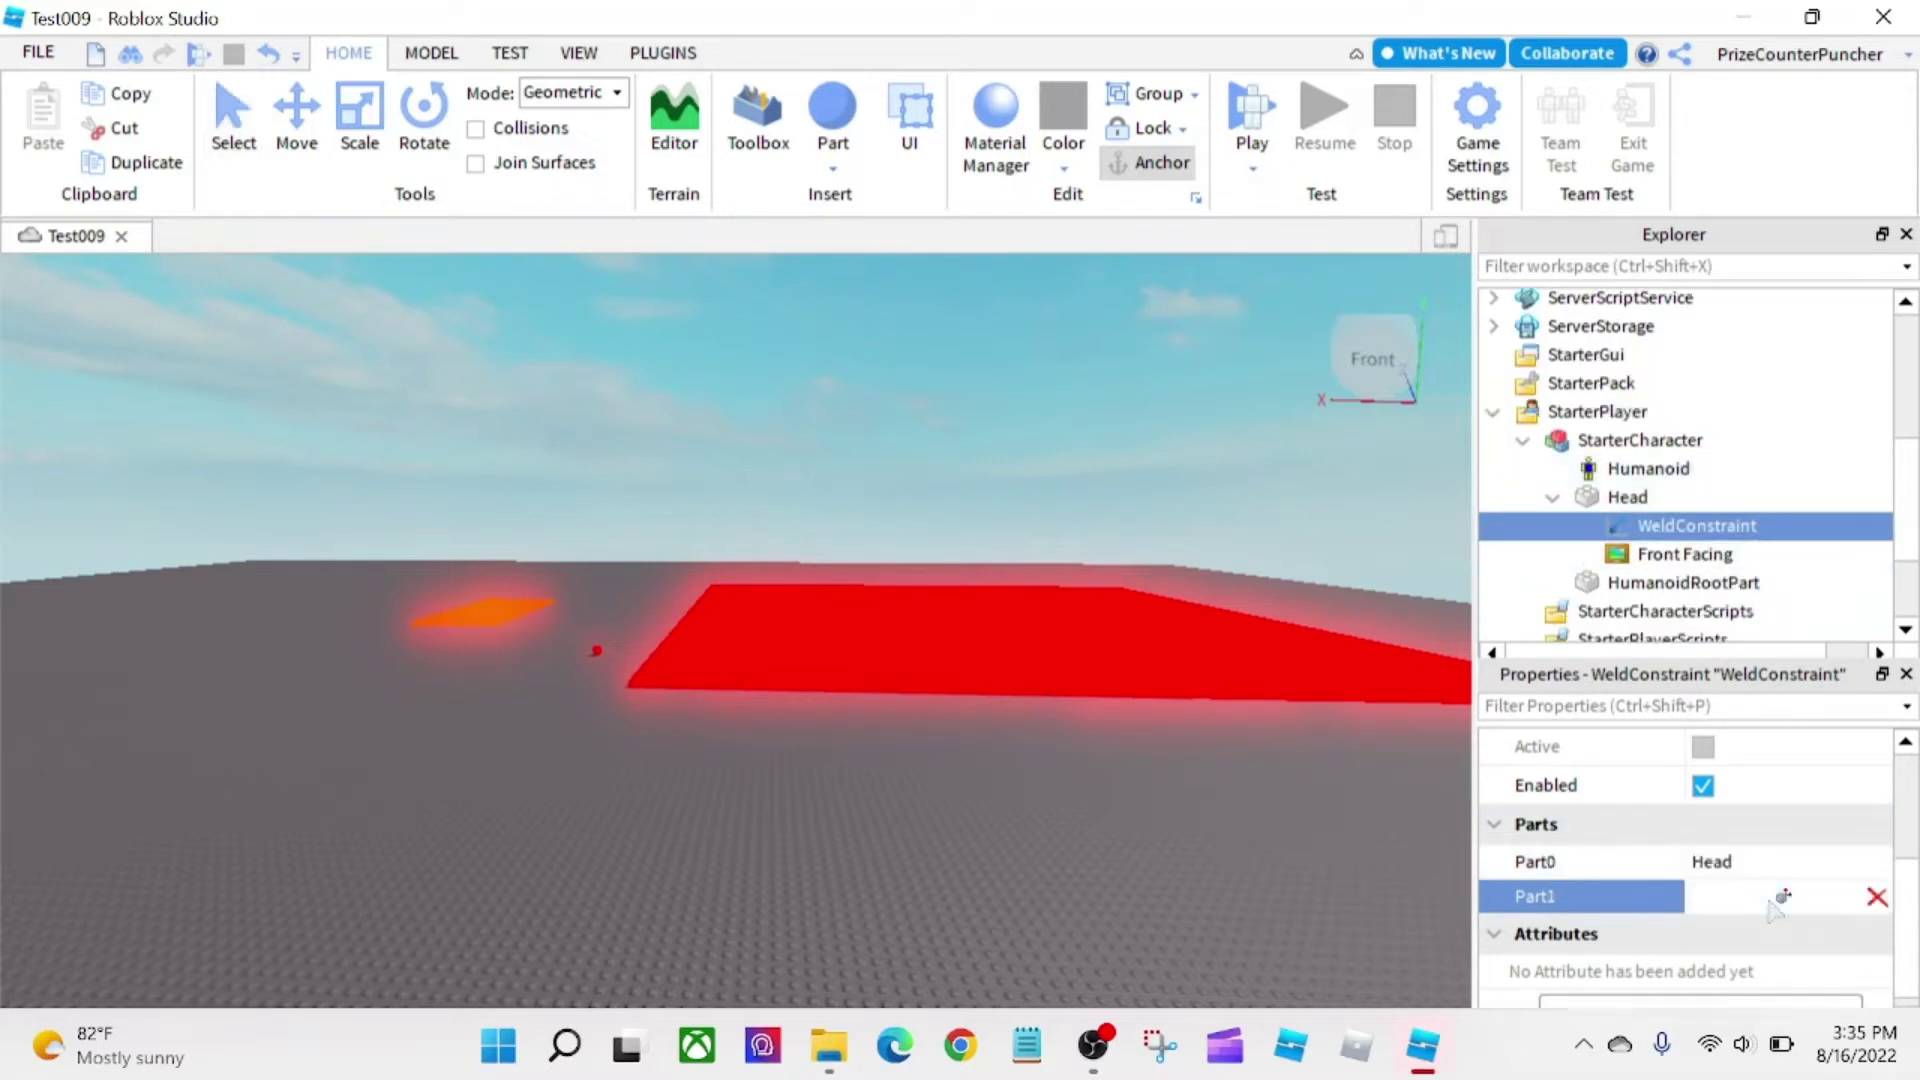
pyautogui.click(1655, 588)
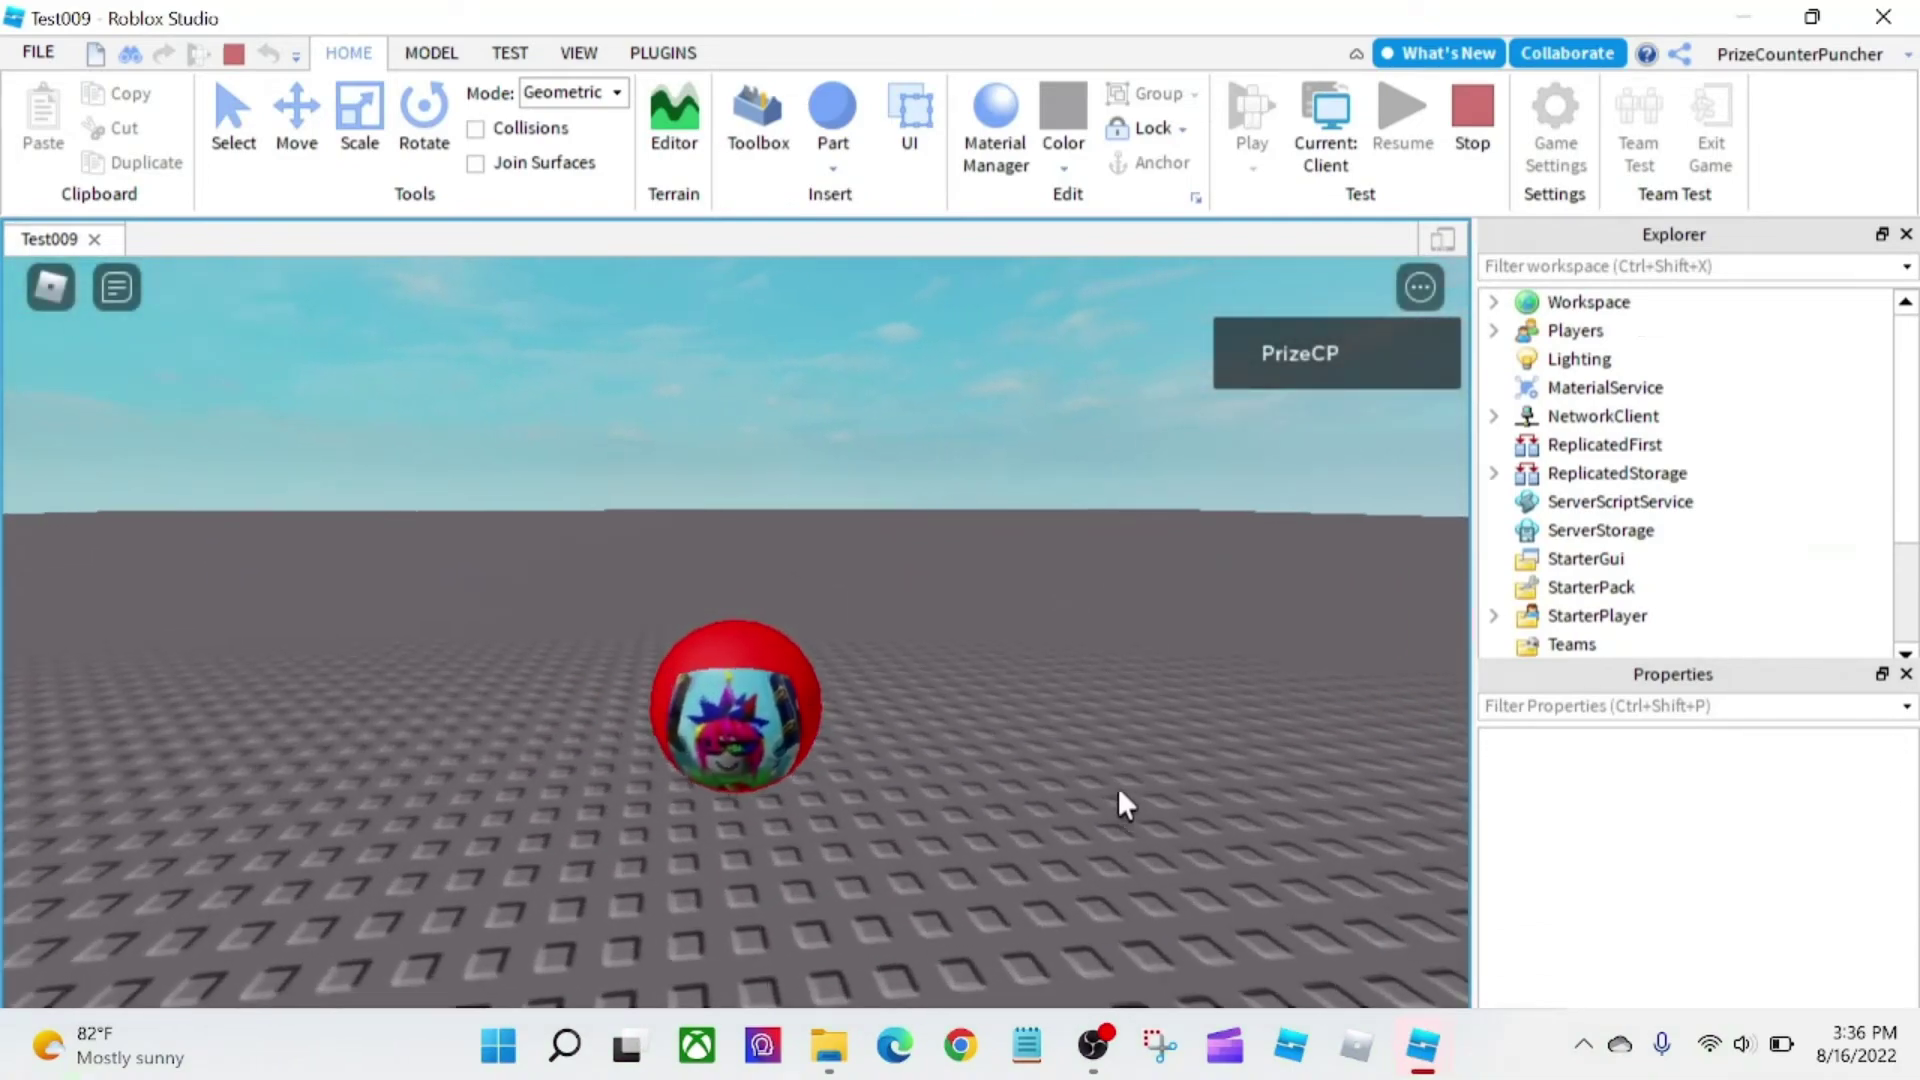
# - Look around the ball character in the running playtest and show the Output window
pyautogui.moveTo(1119, 790); pyautogui.dragTo(1119, 789, button='right')
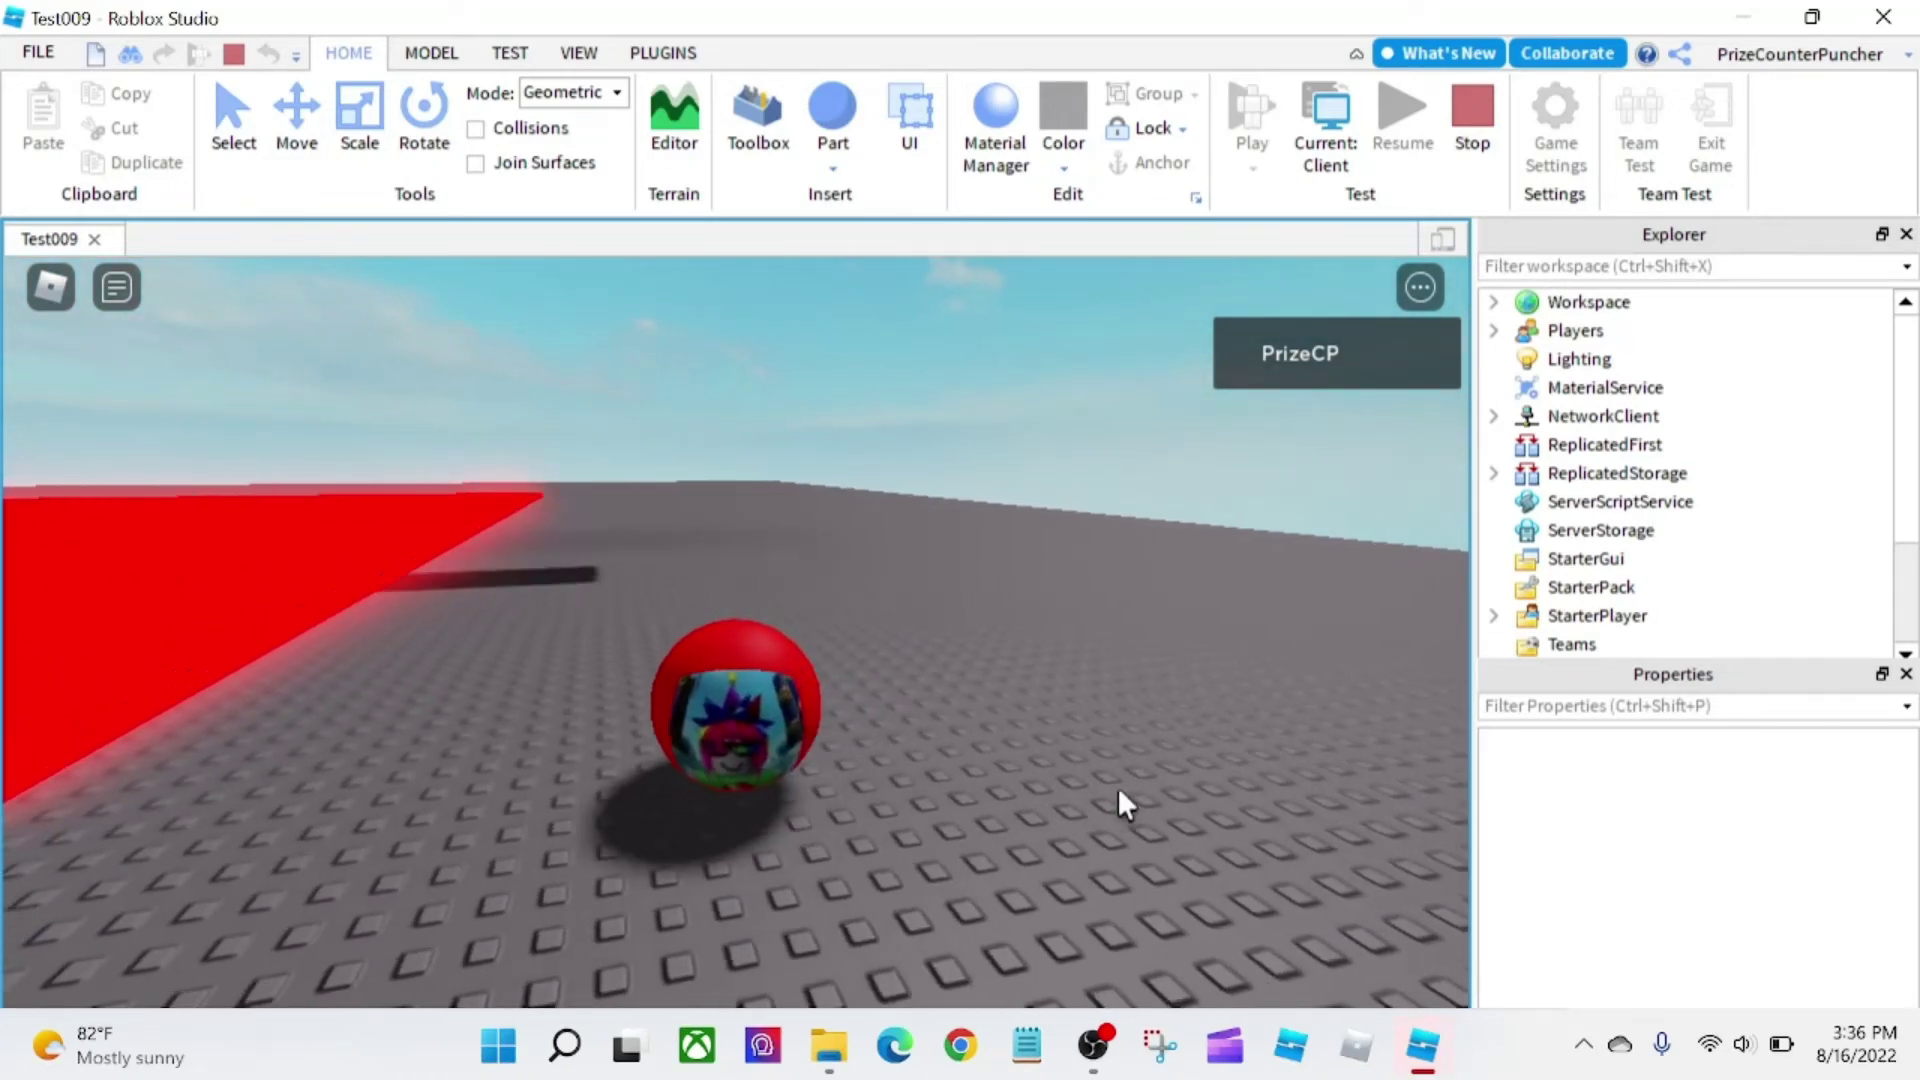
pyautogui.click(579, 52)
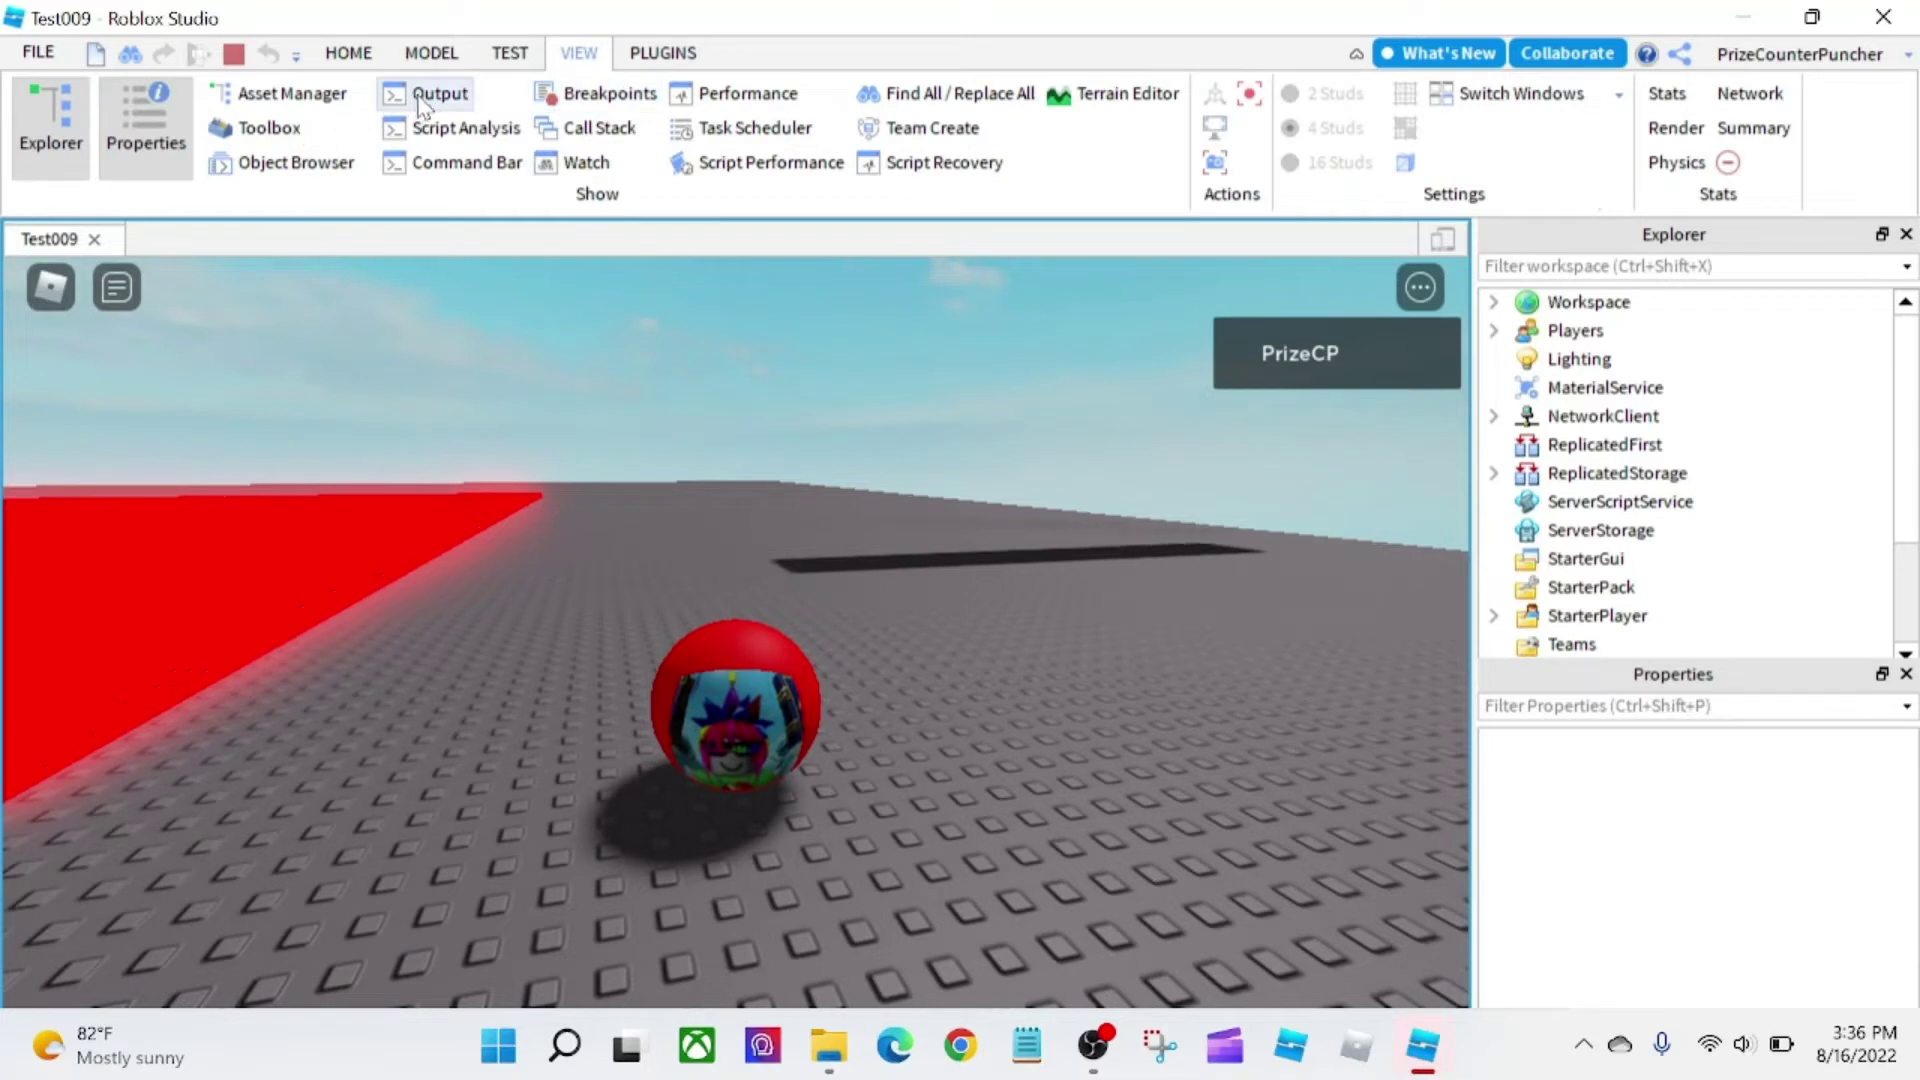
pyautogui.click(422, 96)
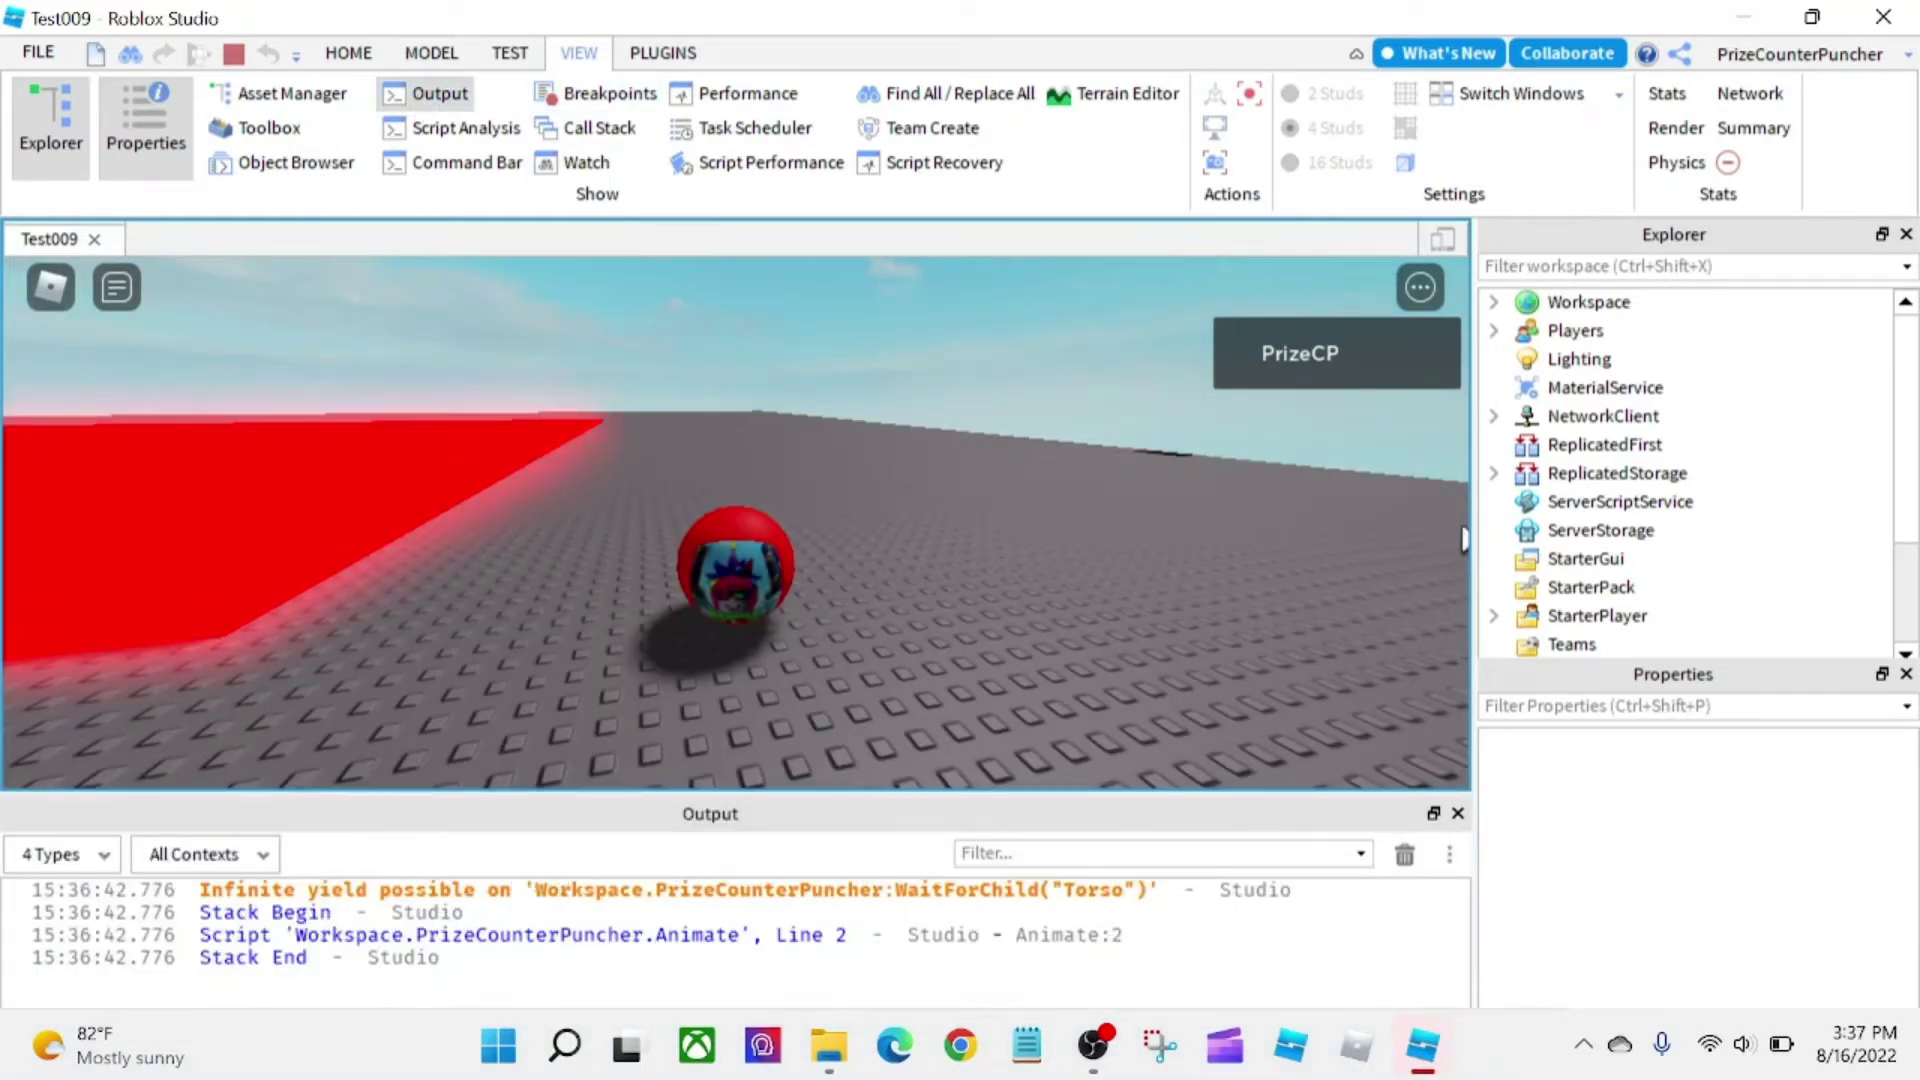
# - Examine the Animate script inside the spawned player character in Workspace, and stop the playtest
pyautogui.click(1493, 302)
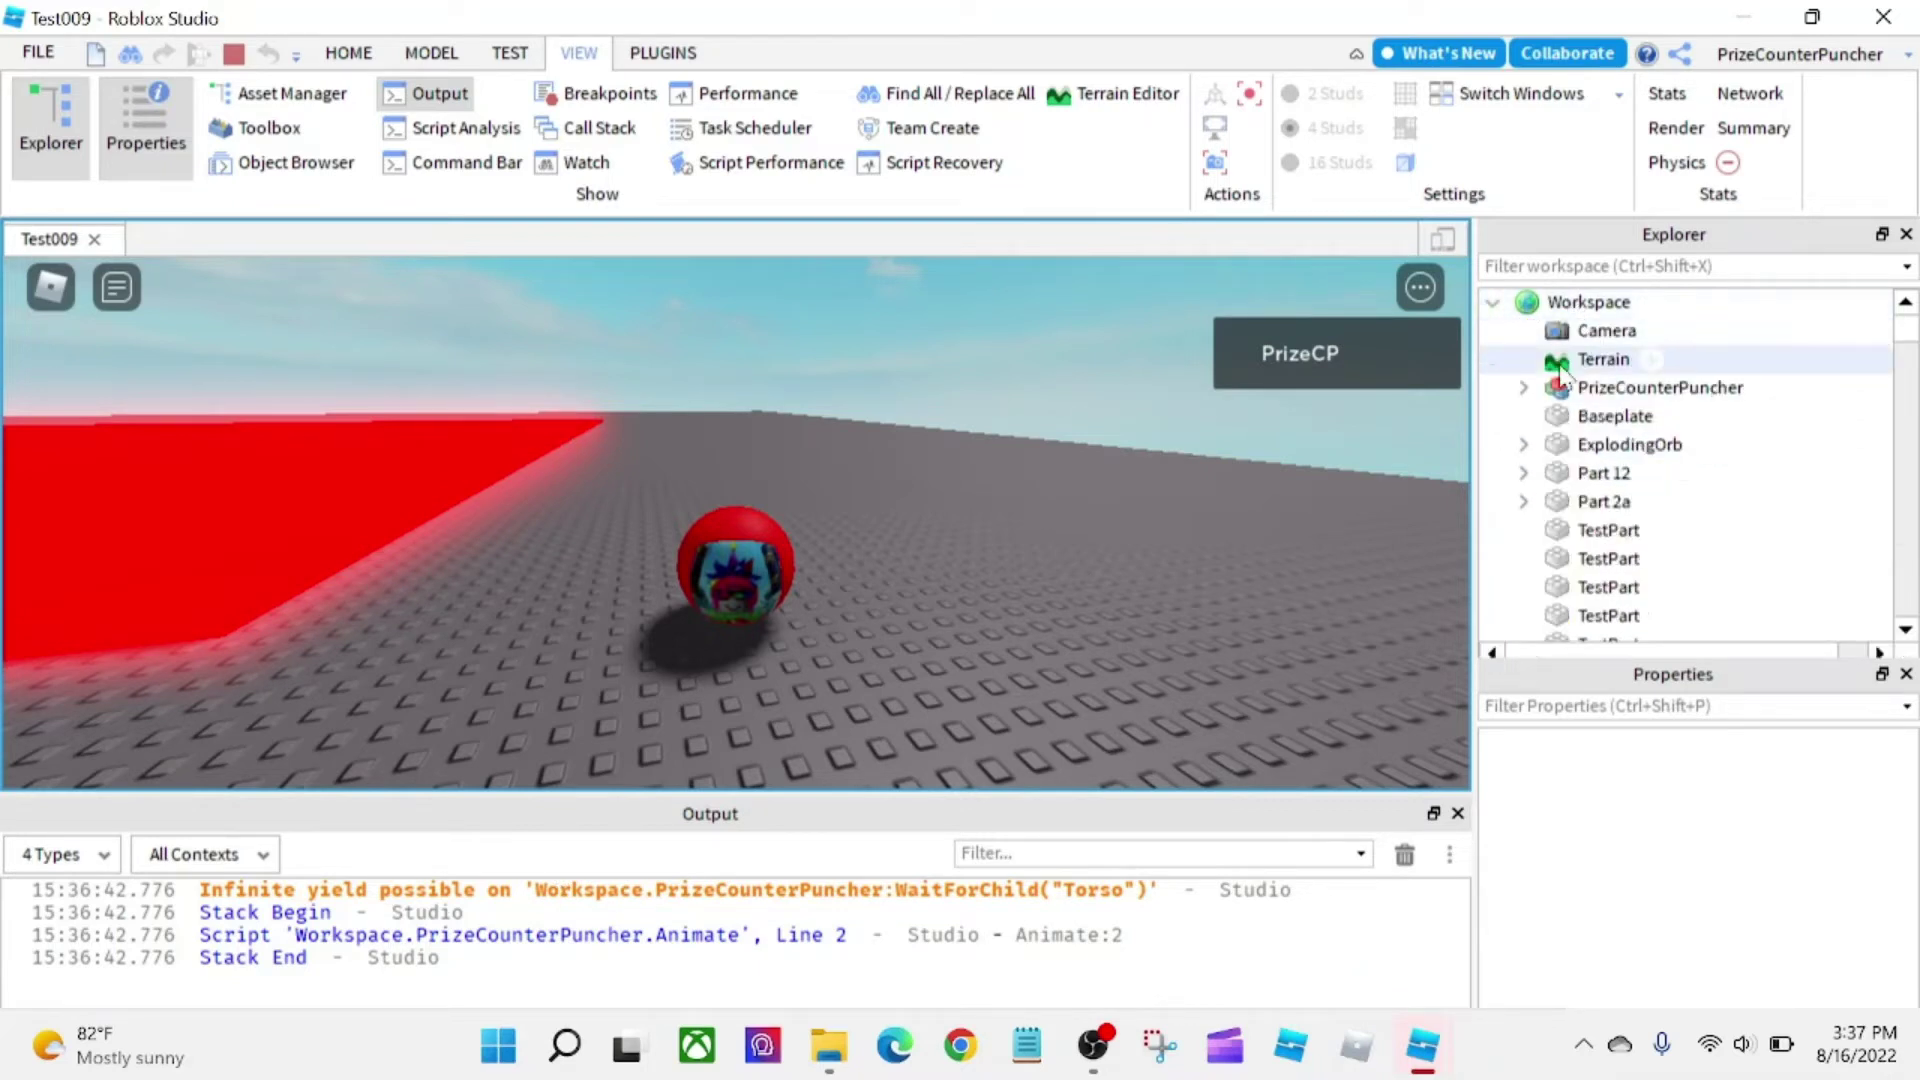
pyautogui.click(1523, 388)
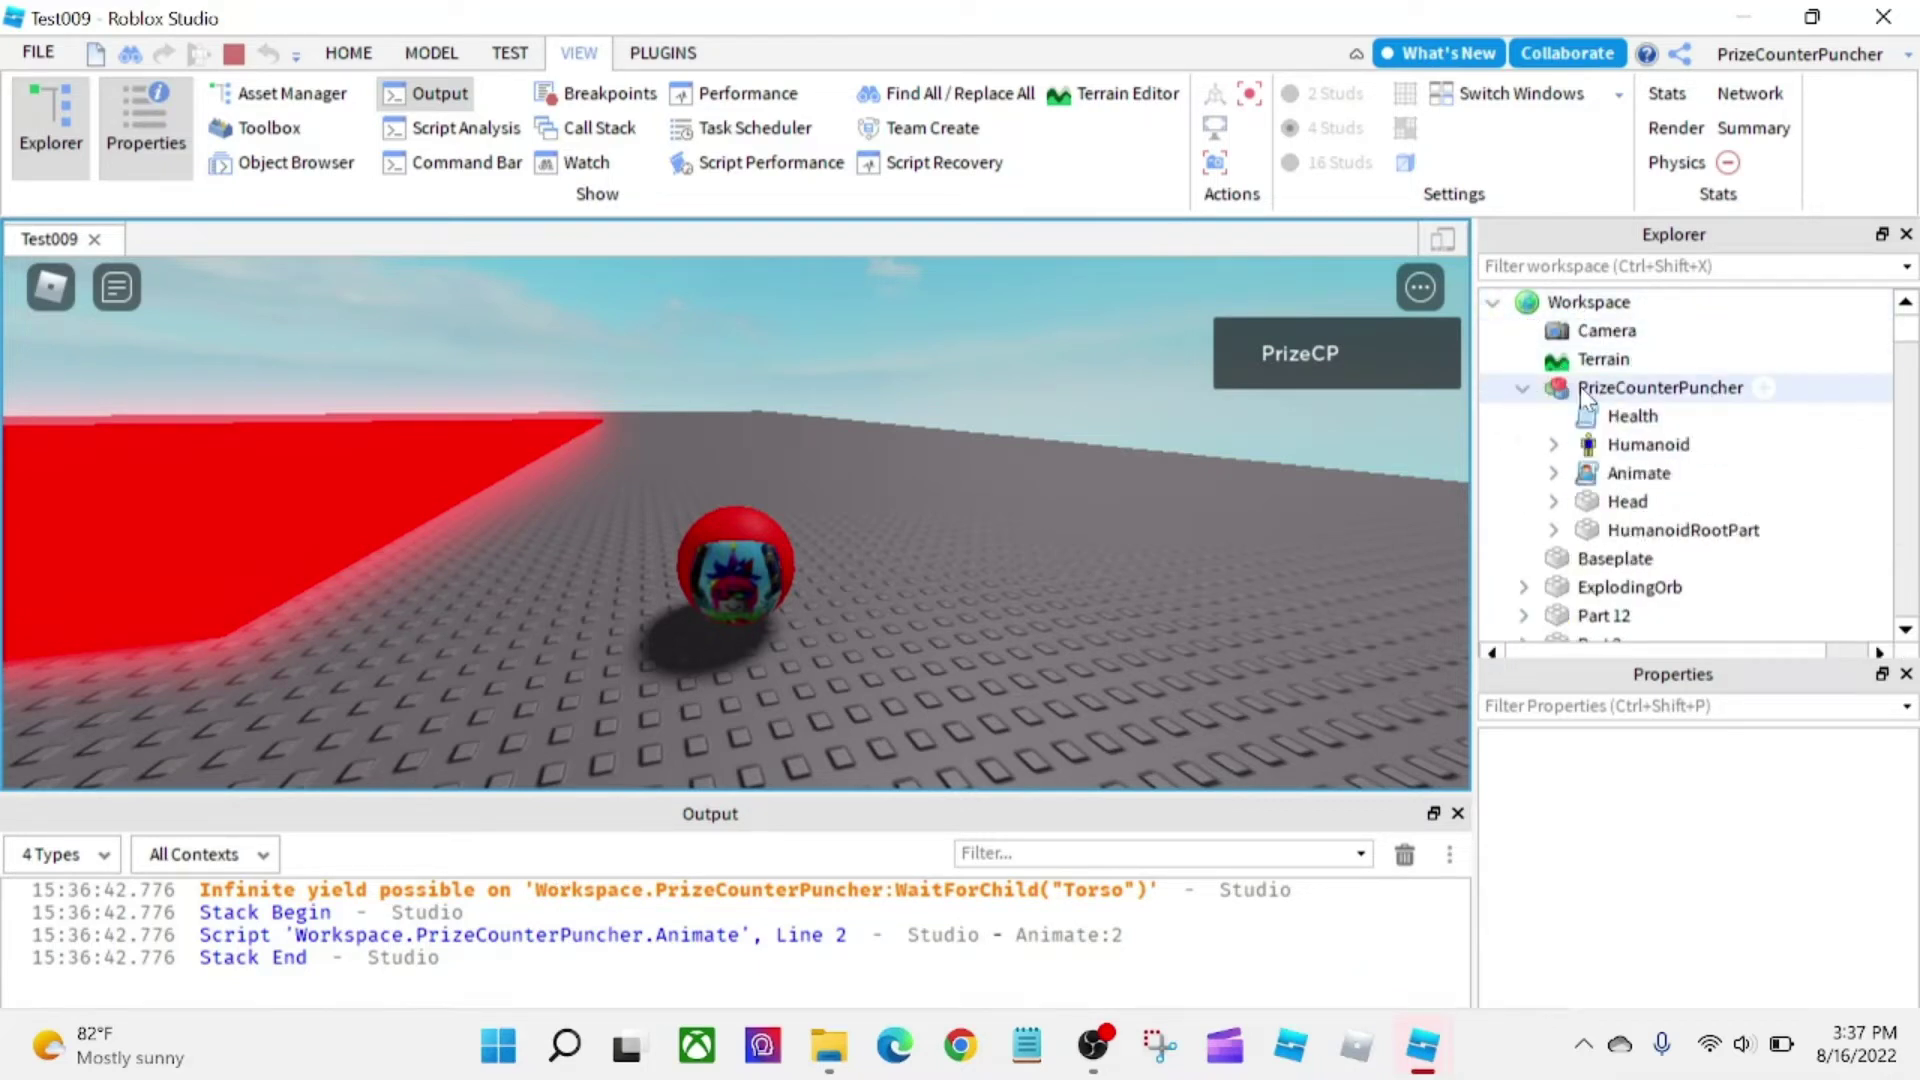
pyautogui.doubleClick(1639, 476)
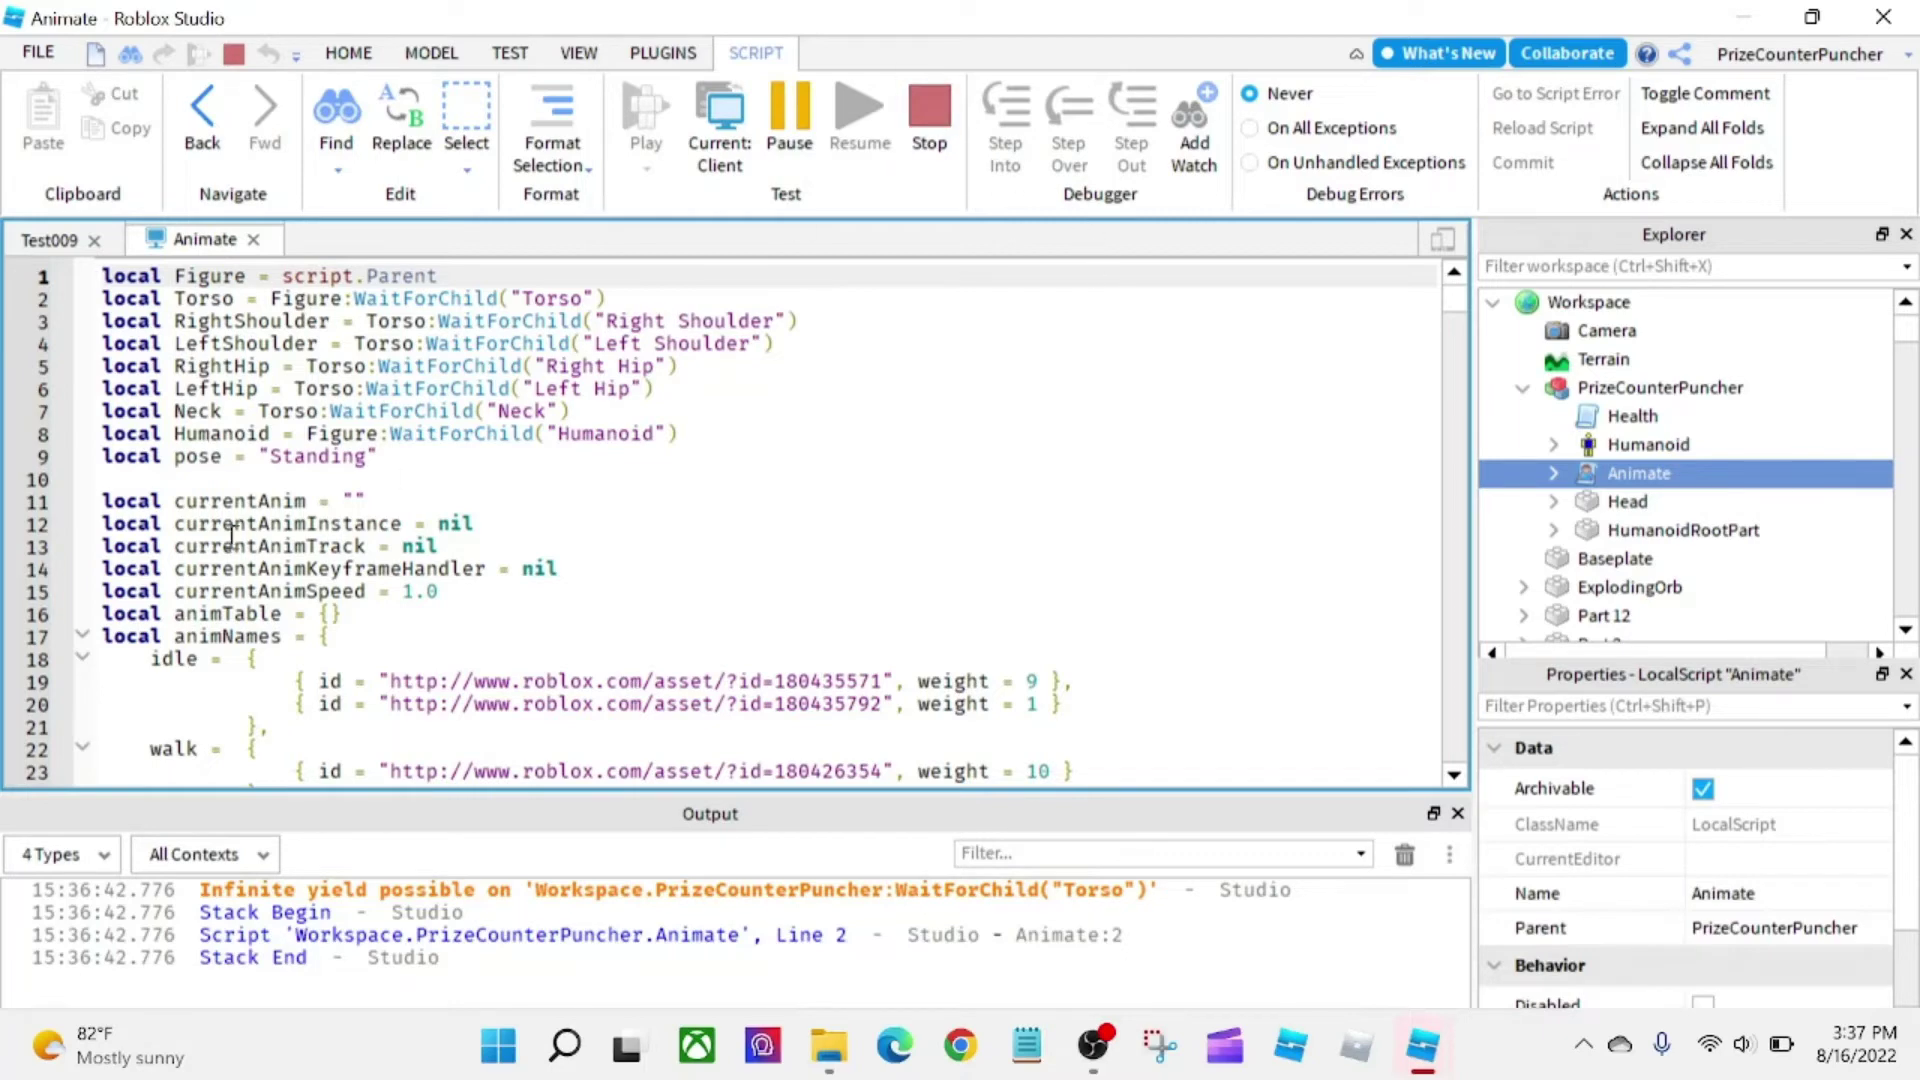
pyautogui.click(930, 118)
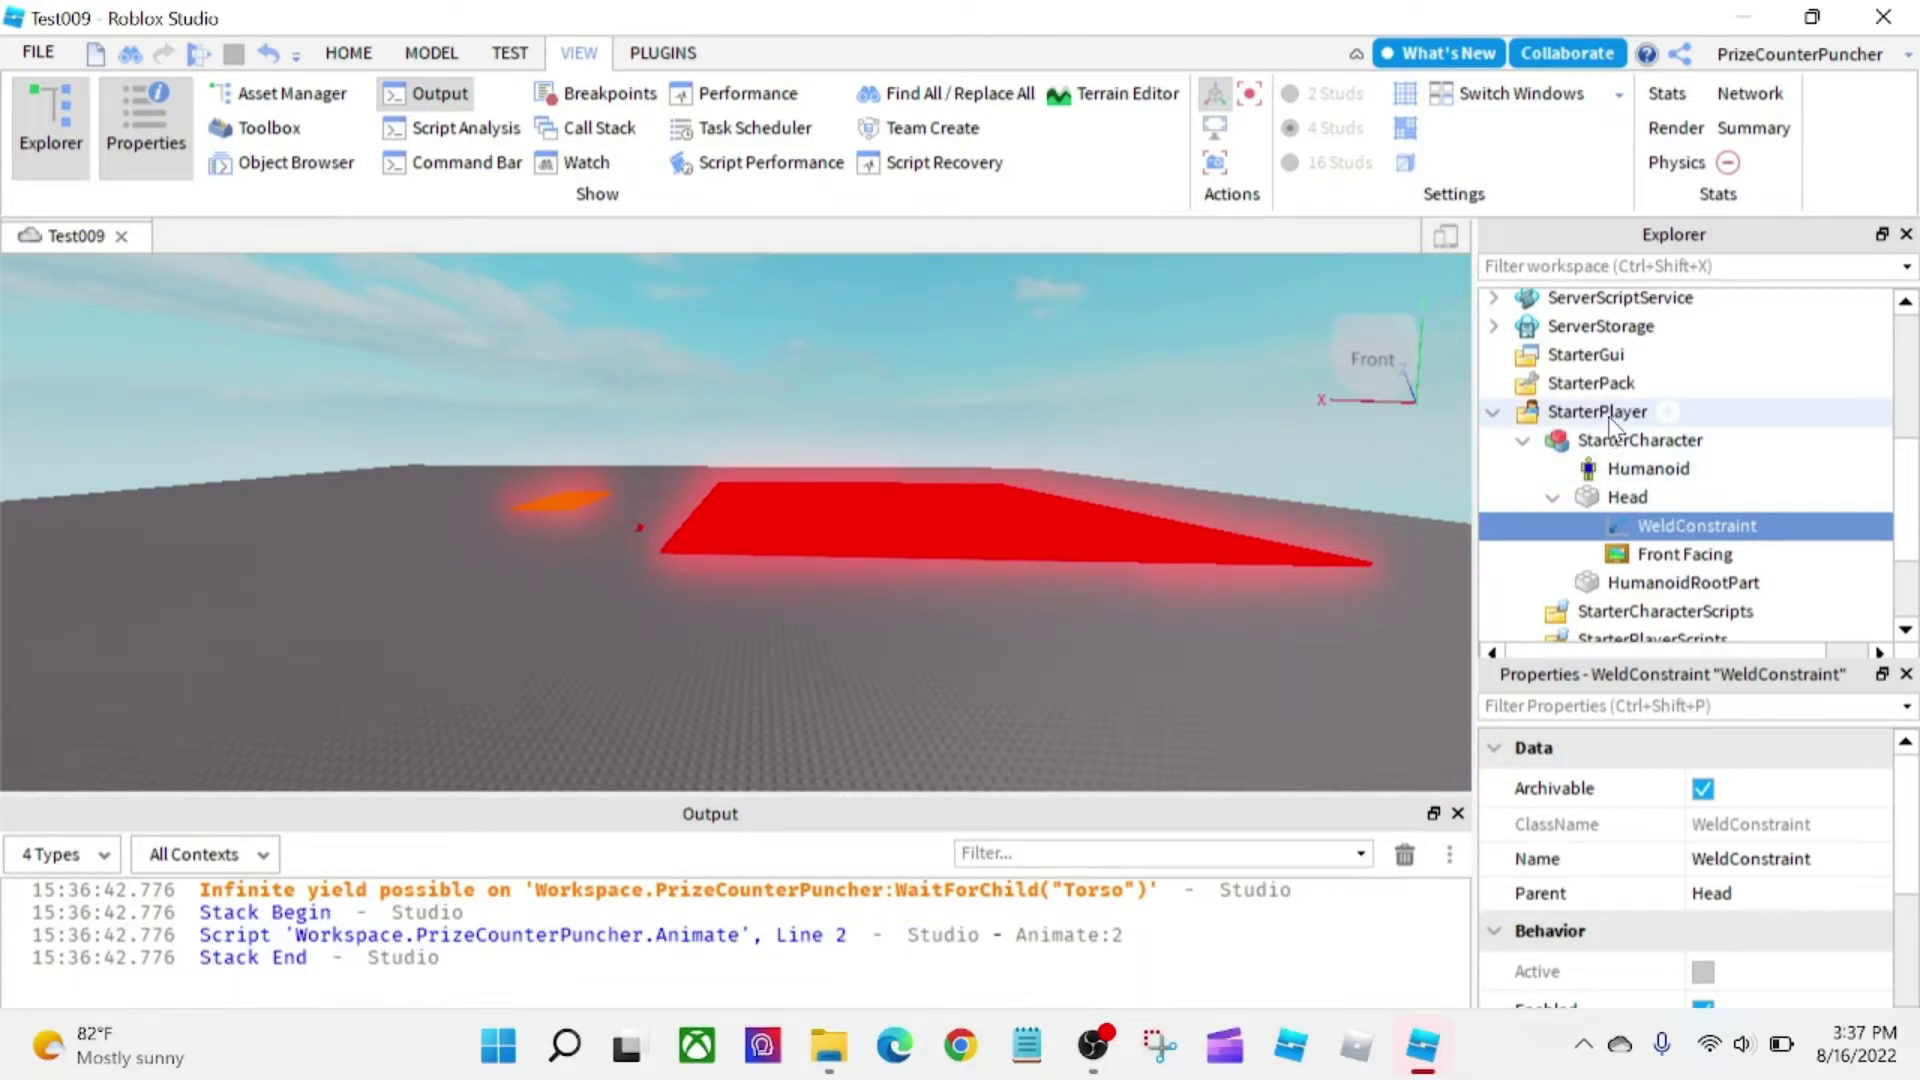
# - Add a LocalScript named Animate to StarterCharacterScripts and delete its default print line
pyautogui.click(1523, 440)
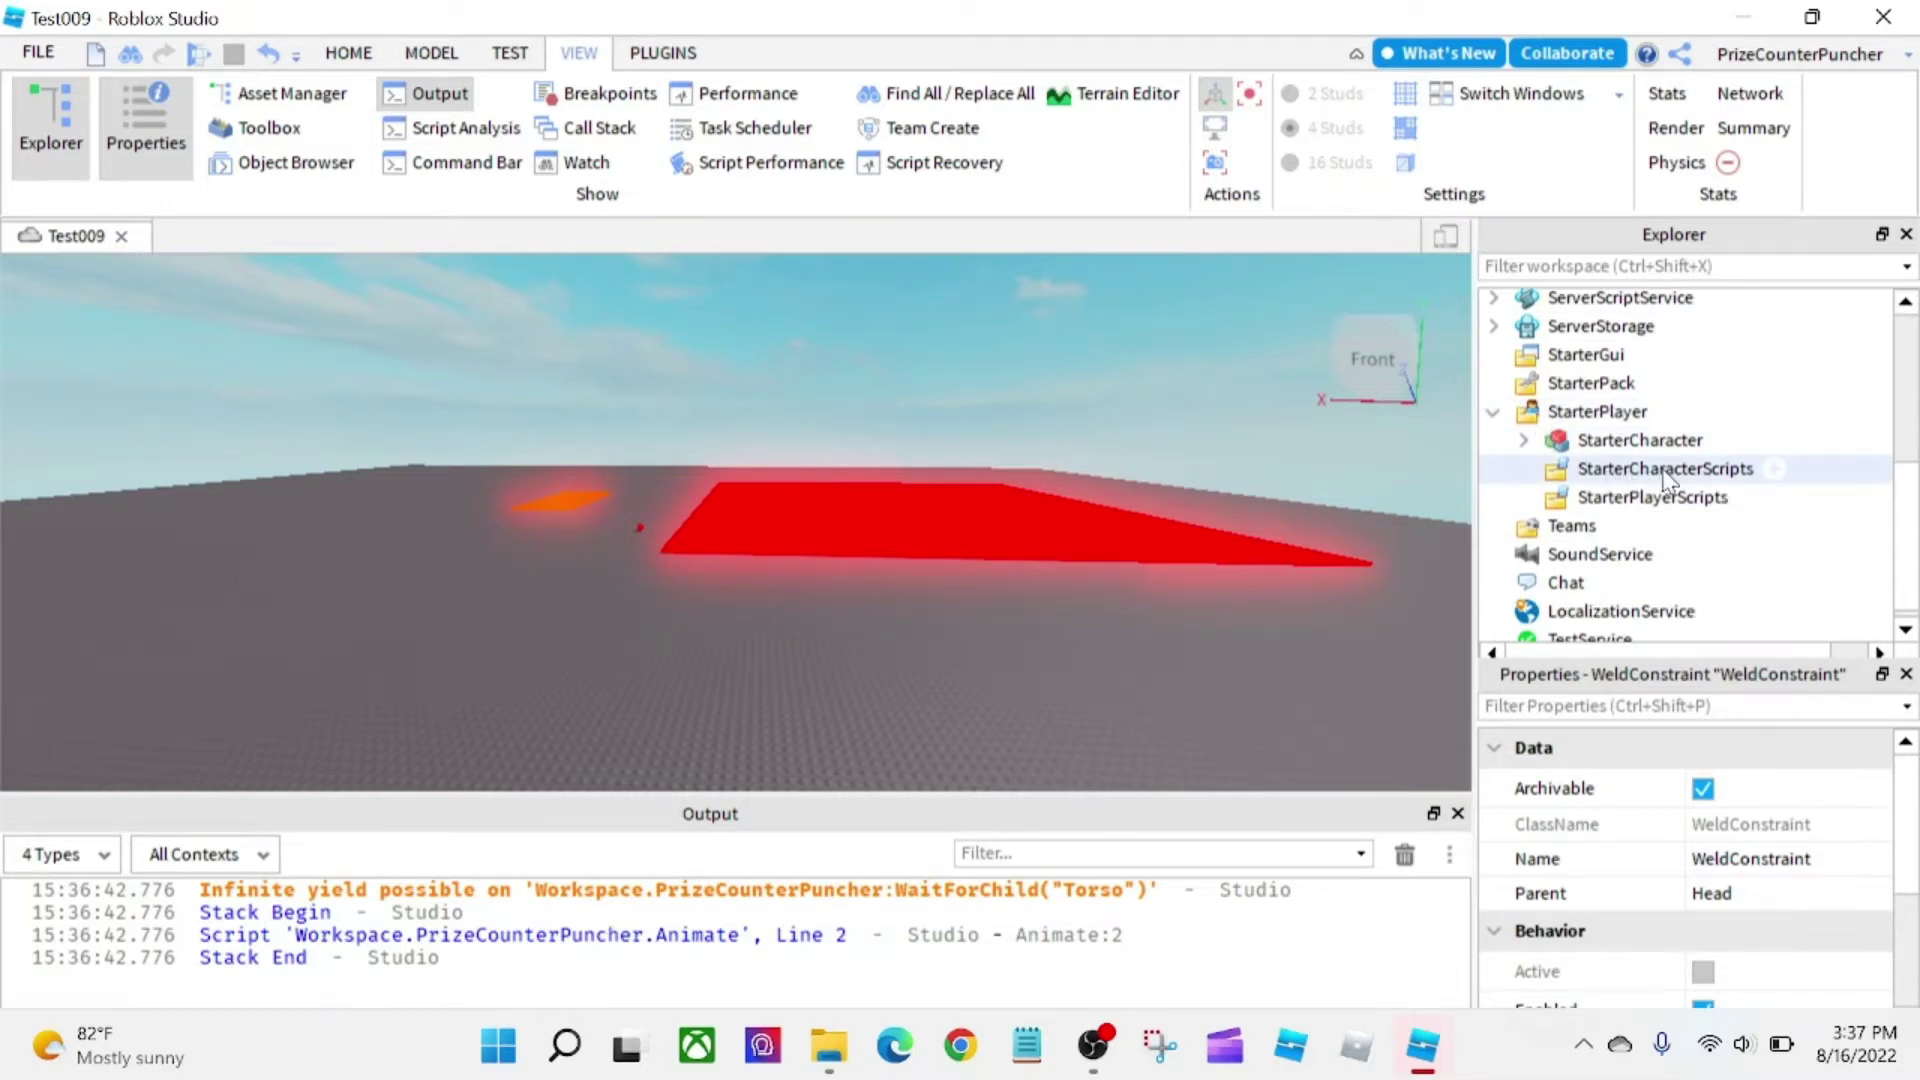
pyautogui.click(1774, 470)
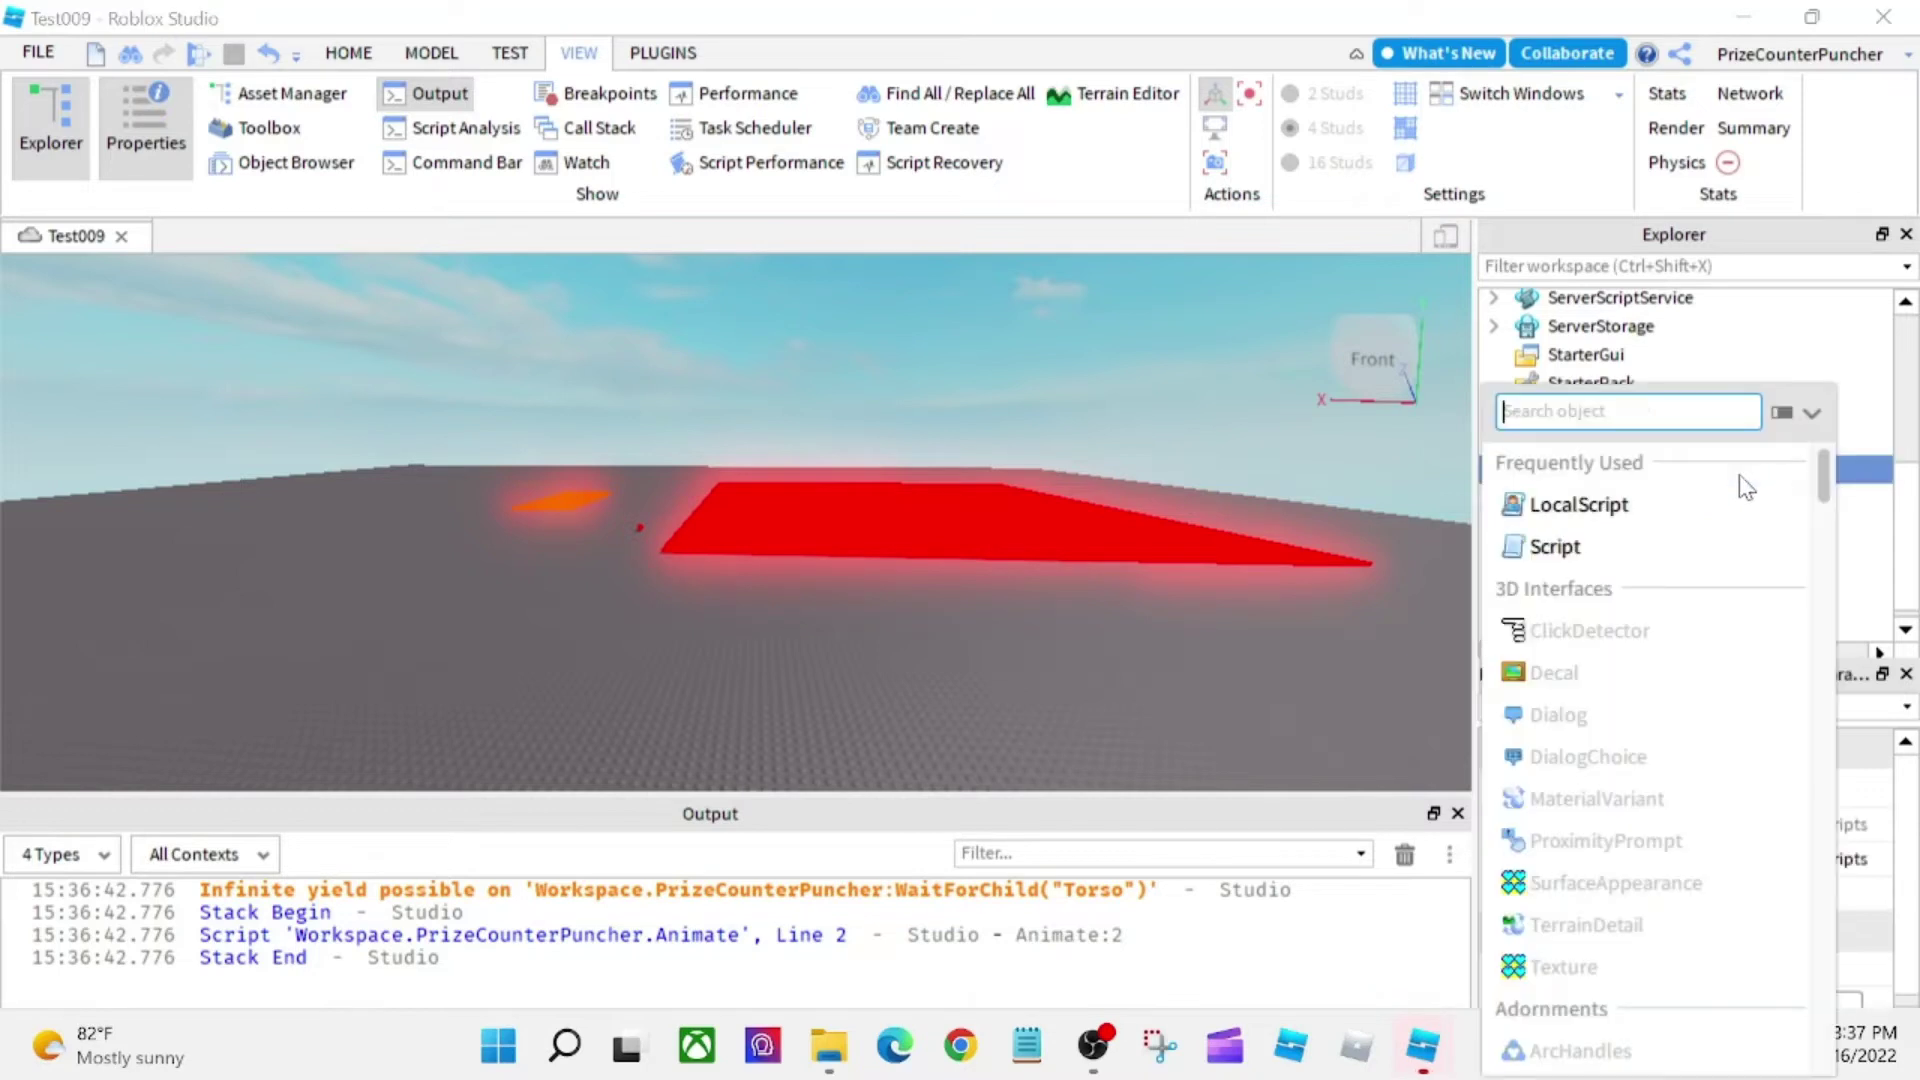
pyautogui.click(1580, 505)
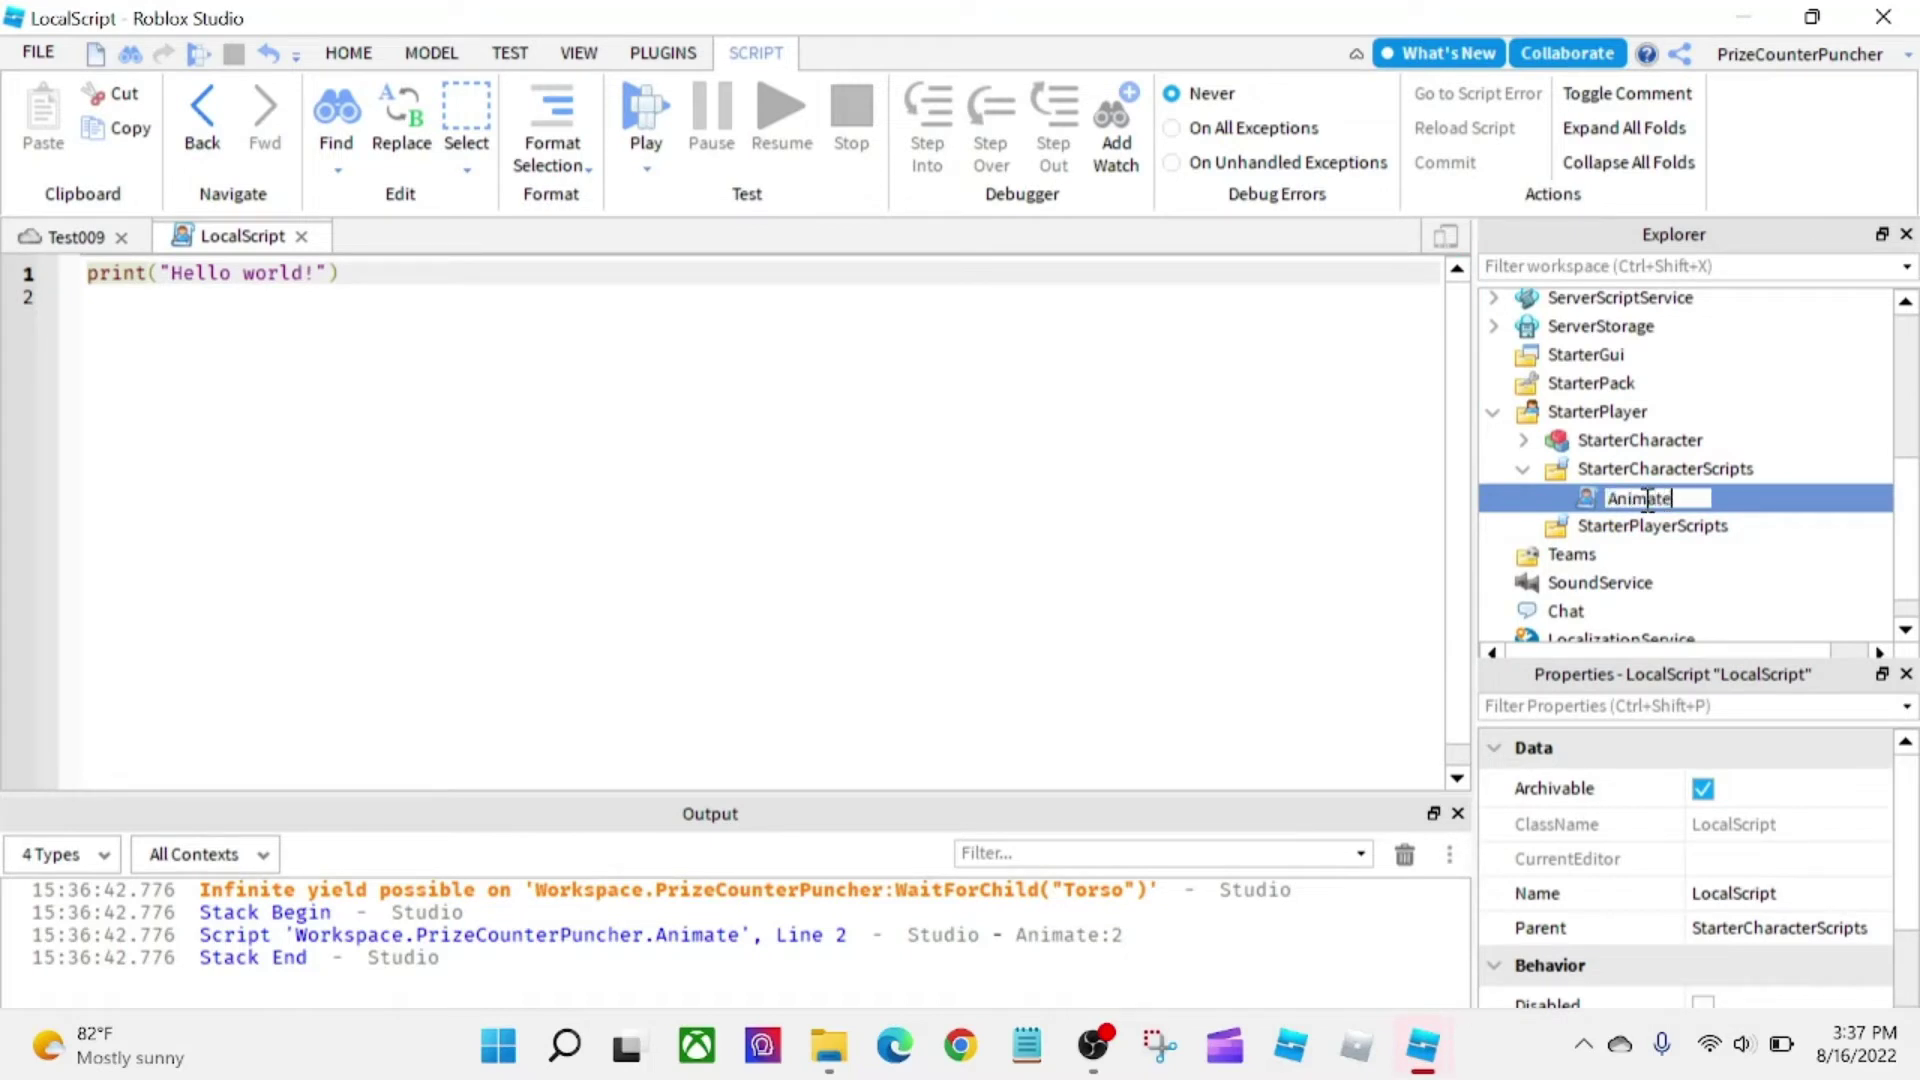
pyautogui.press('Return')
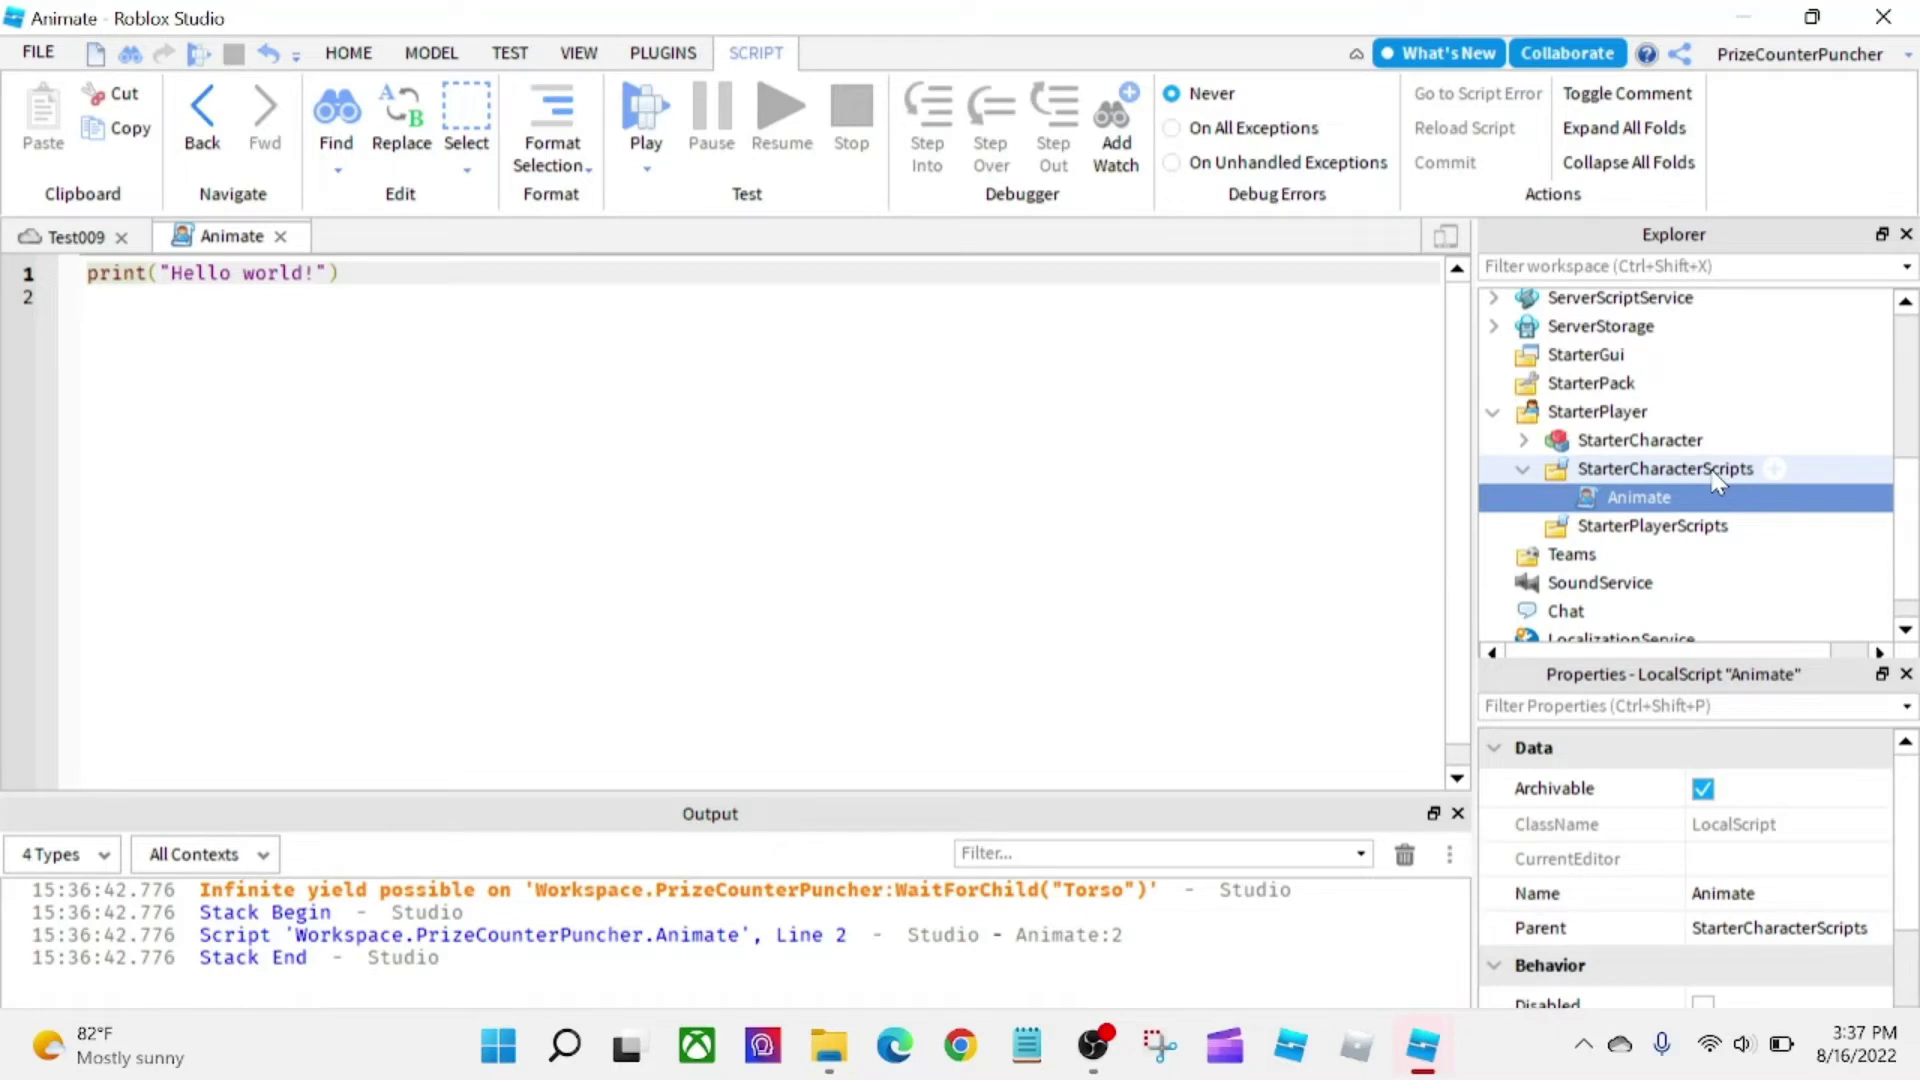
pyautogui.moveTo(429, 343); pyautogui.dragTo(12, 248)
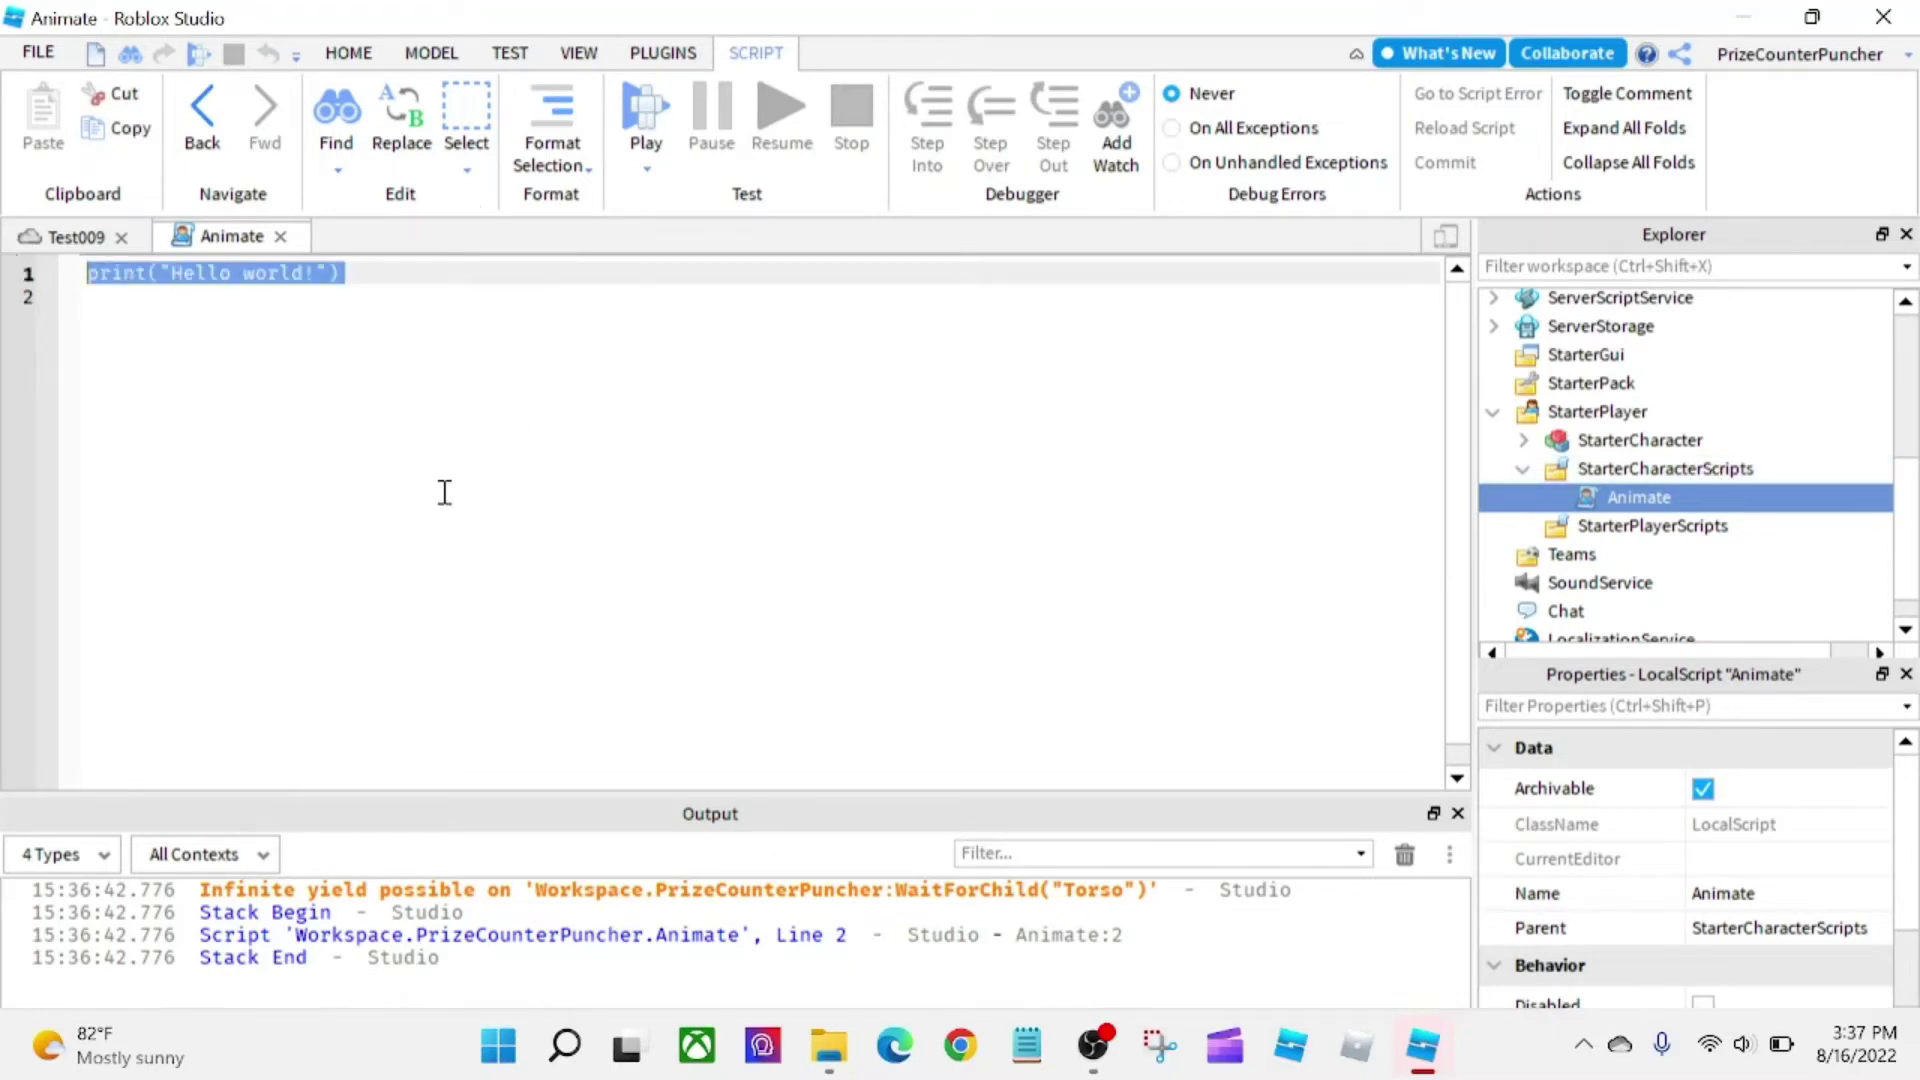
pyautogui.press('BackSpace')
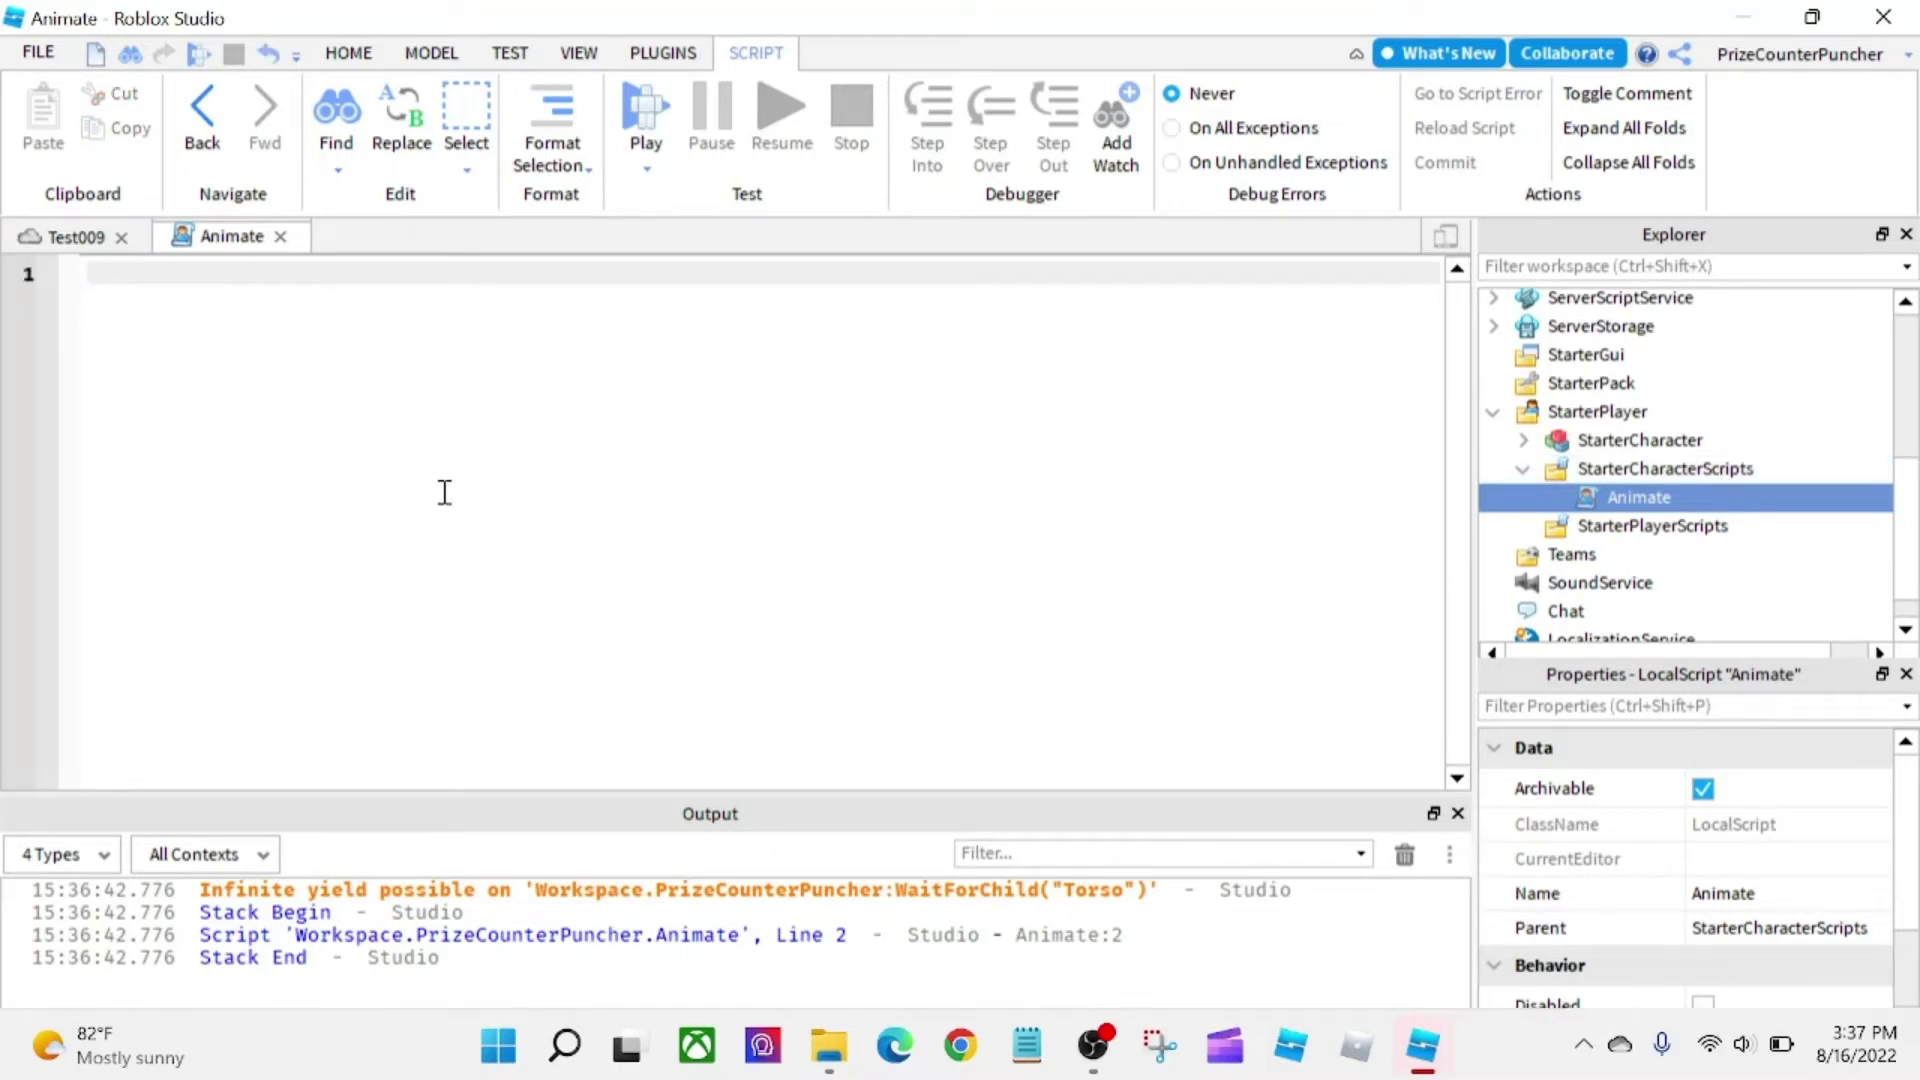
# - Close the Animate script, playtest the ball character with the empty script, and hide the Output window
pyautogui.click(281, 237)
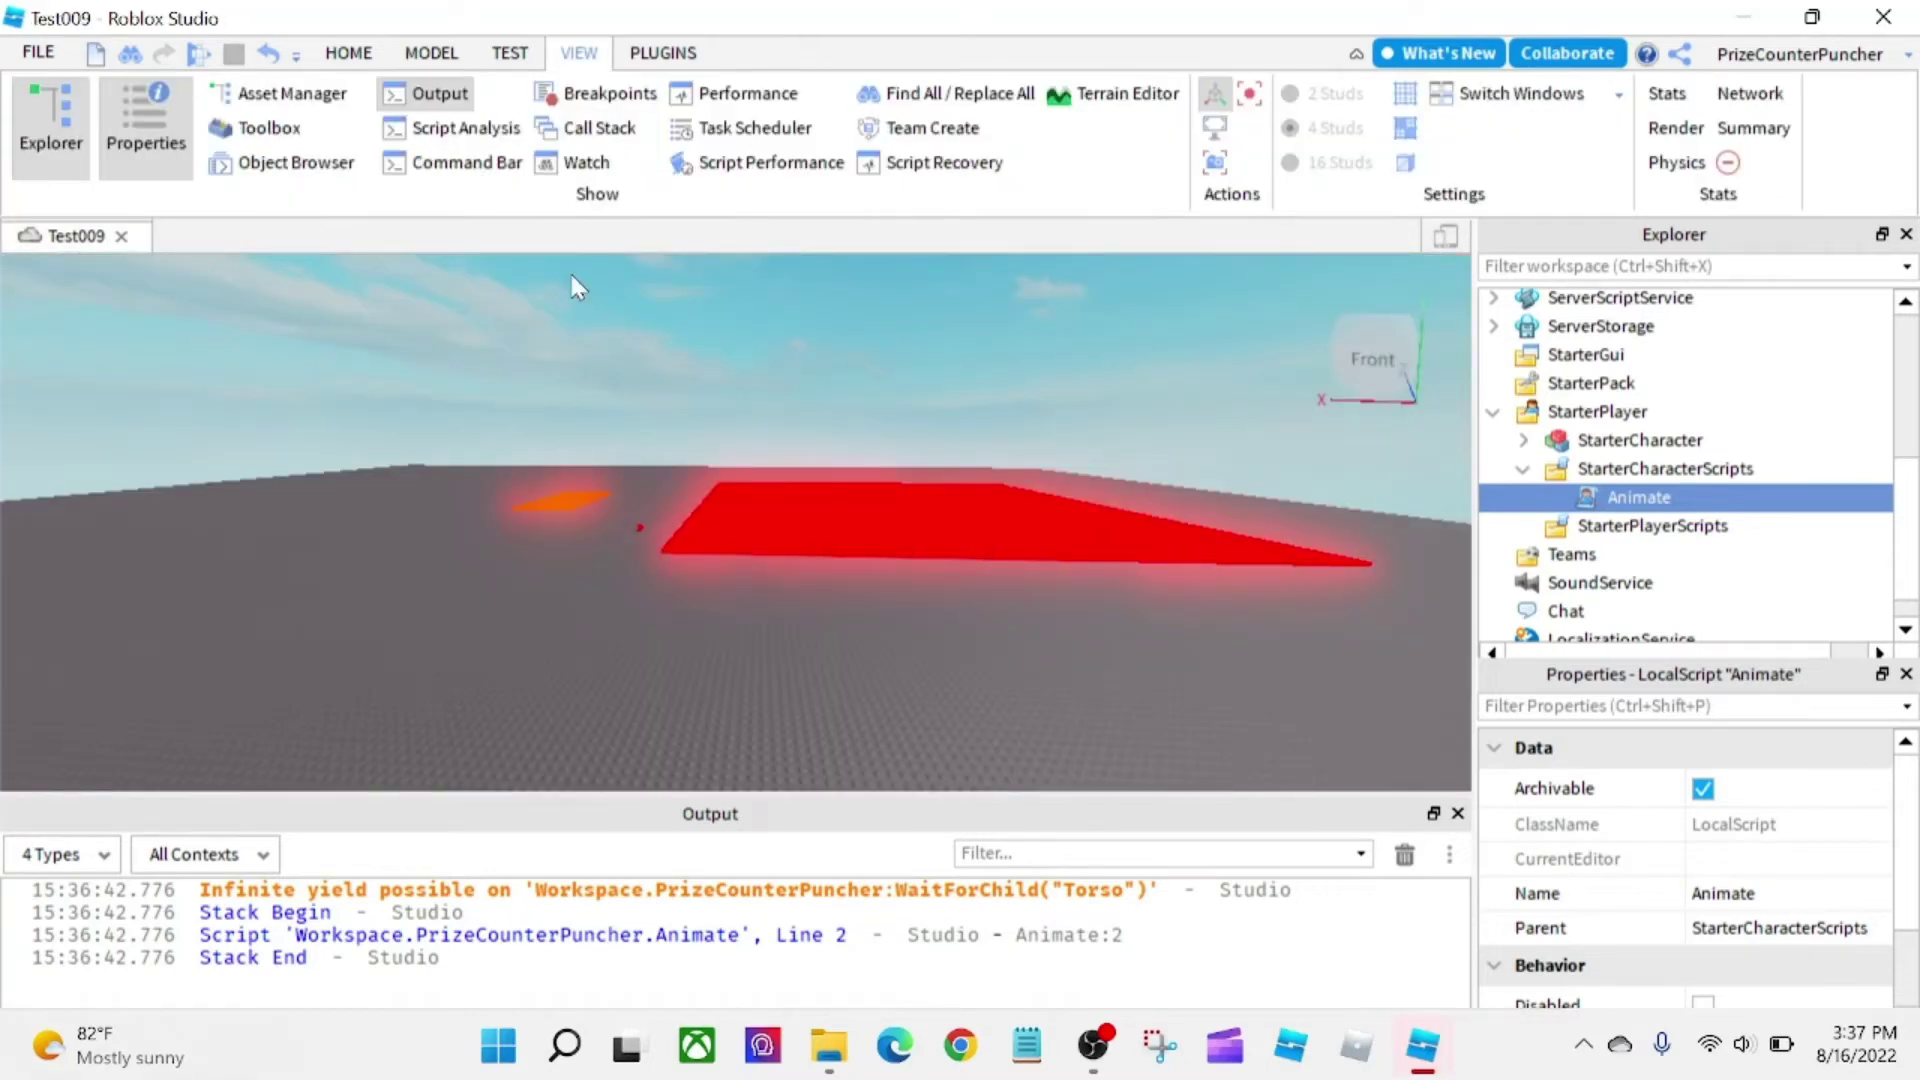
pyautogui.click(197, 58)
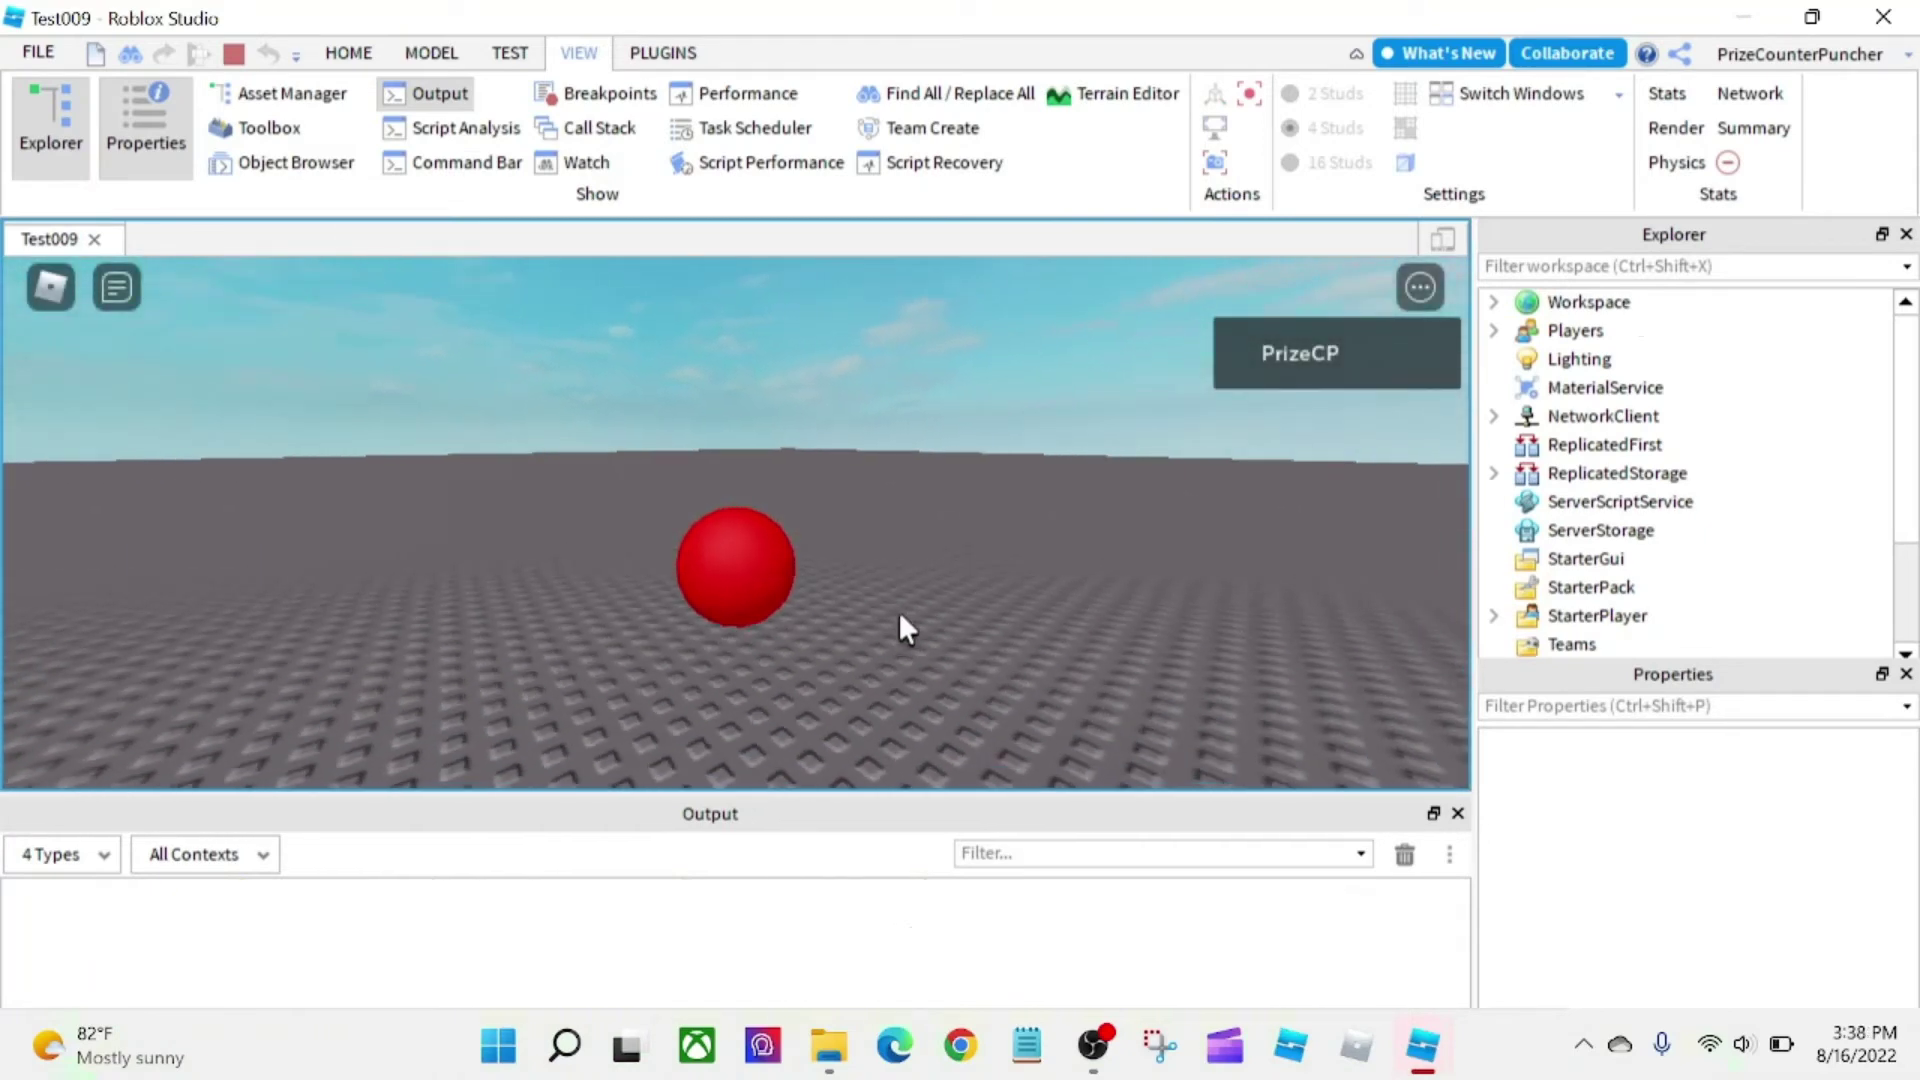
pyautogui.press('w')
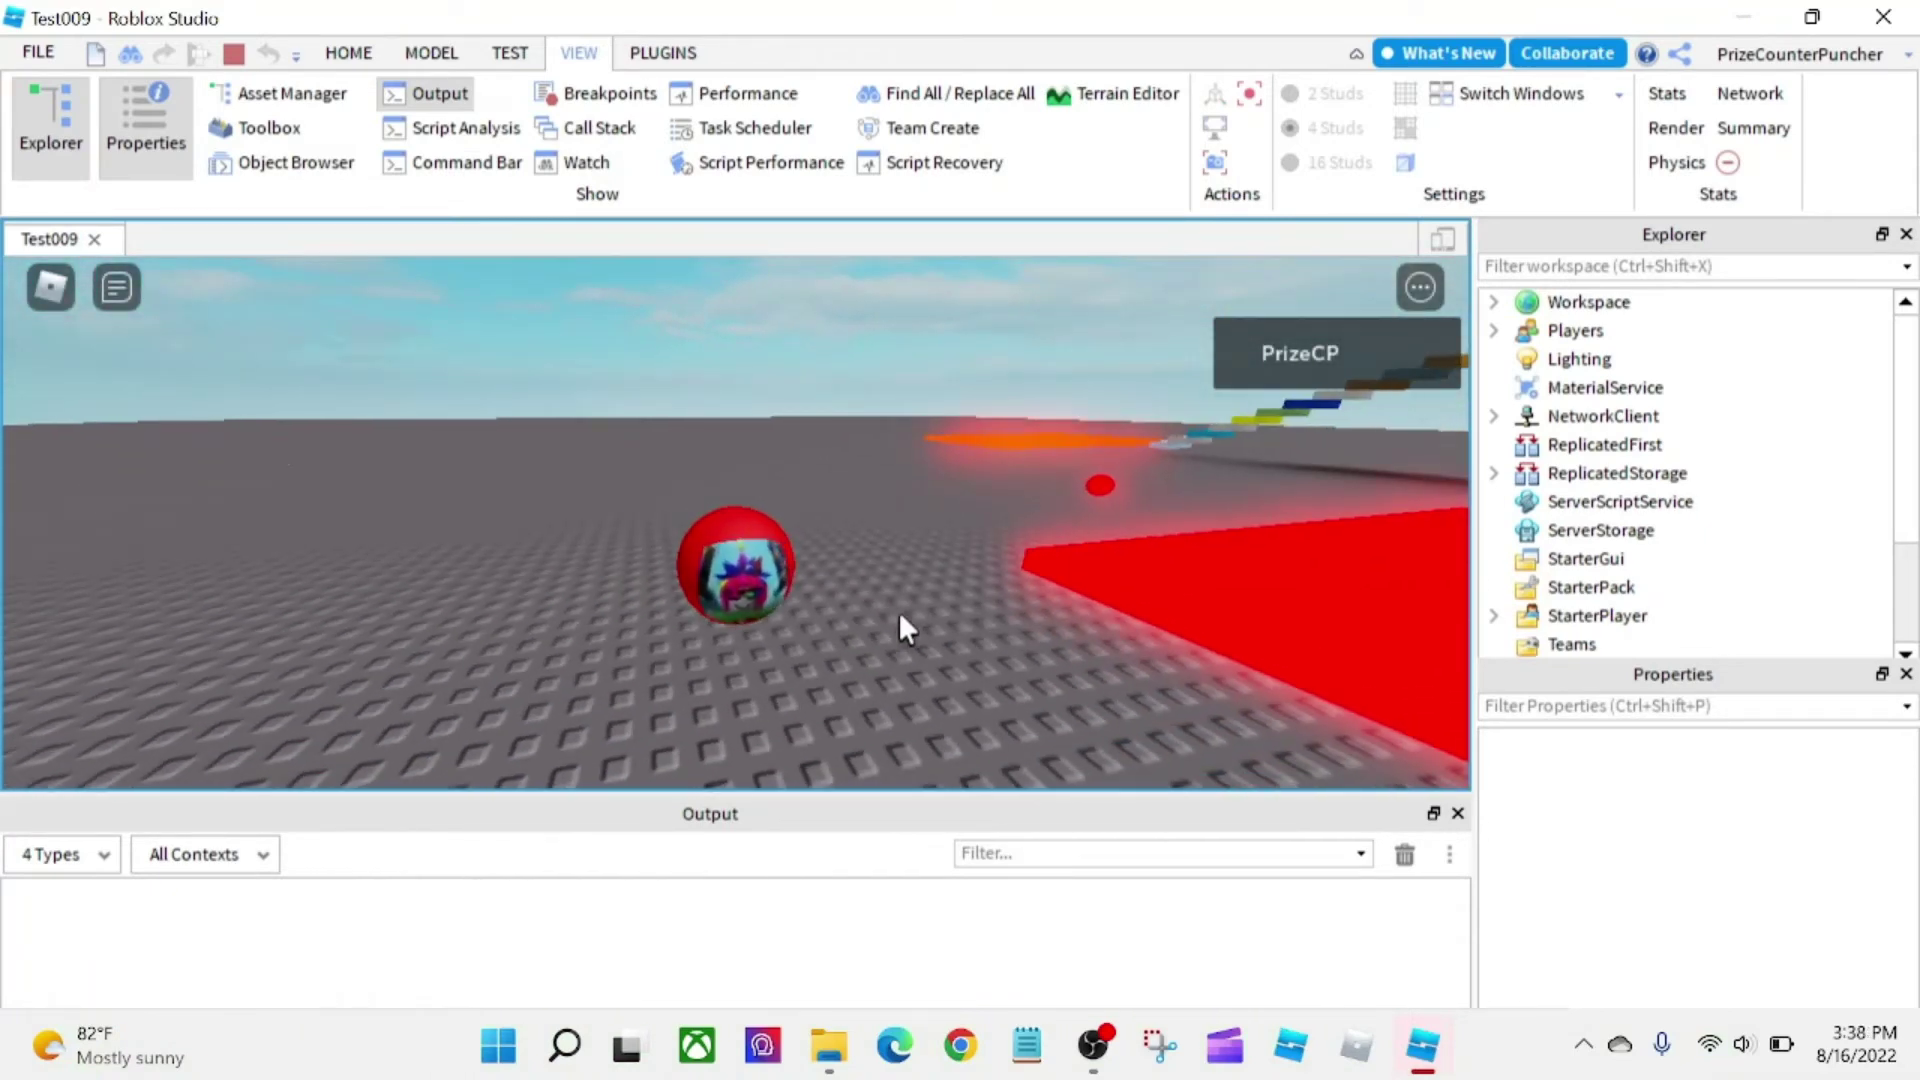
pyautogui.press('s')
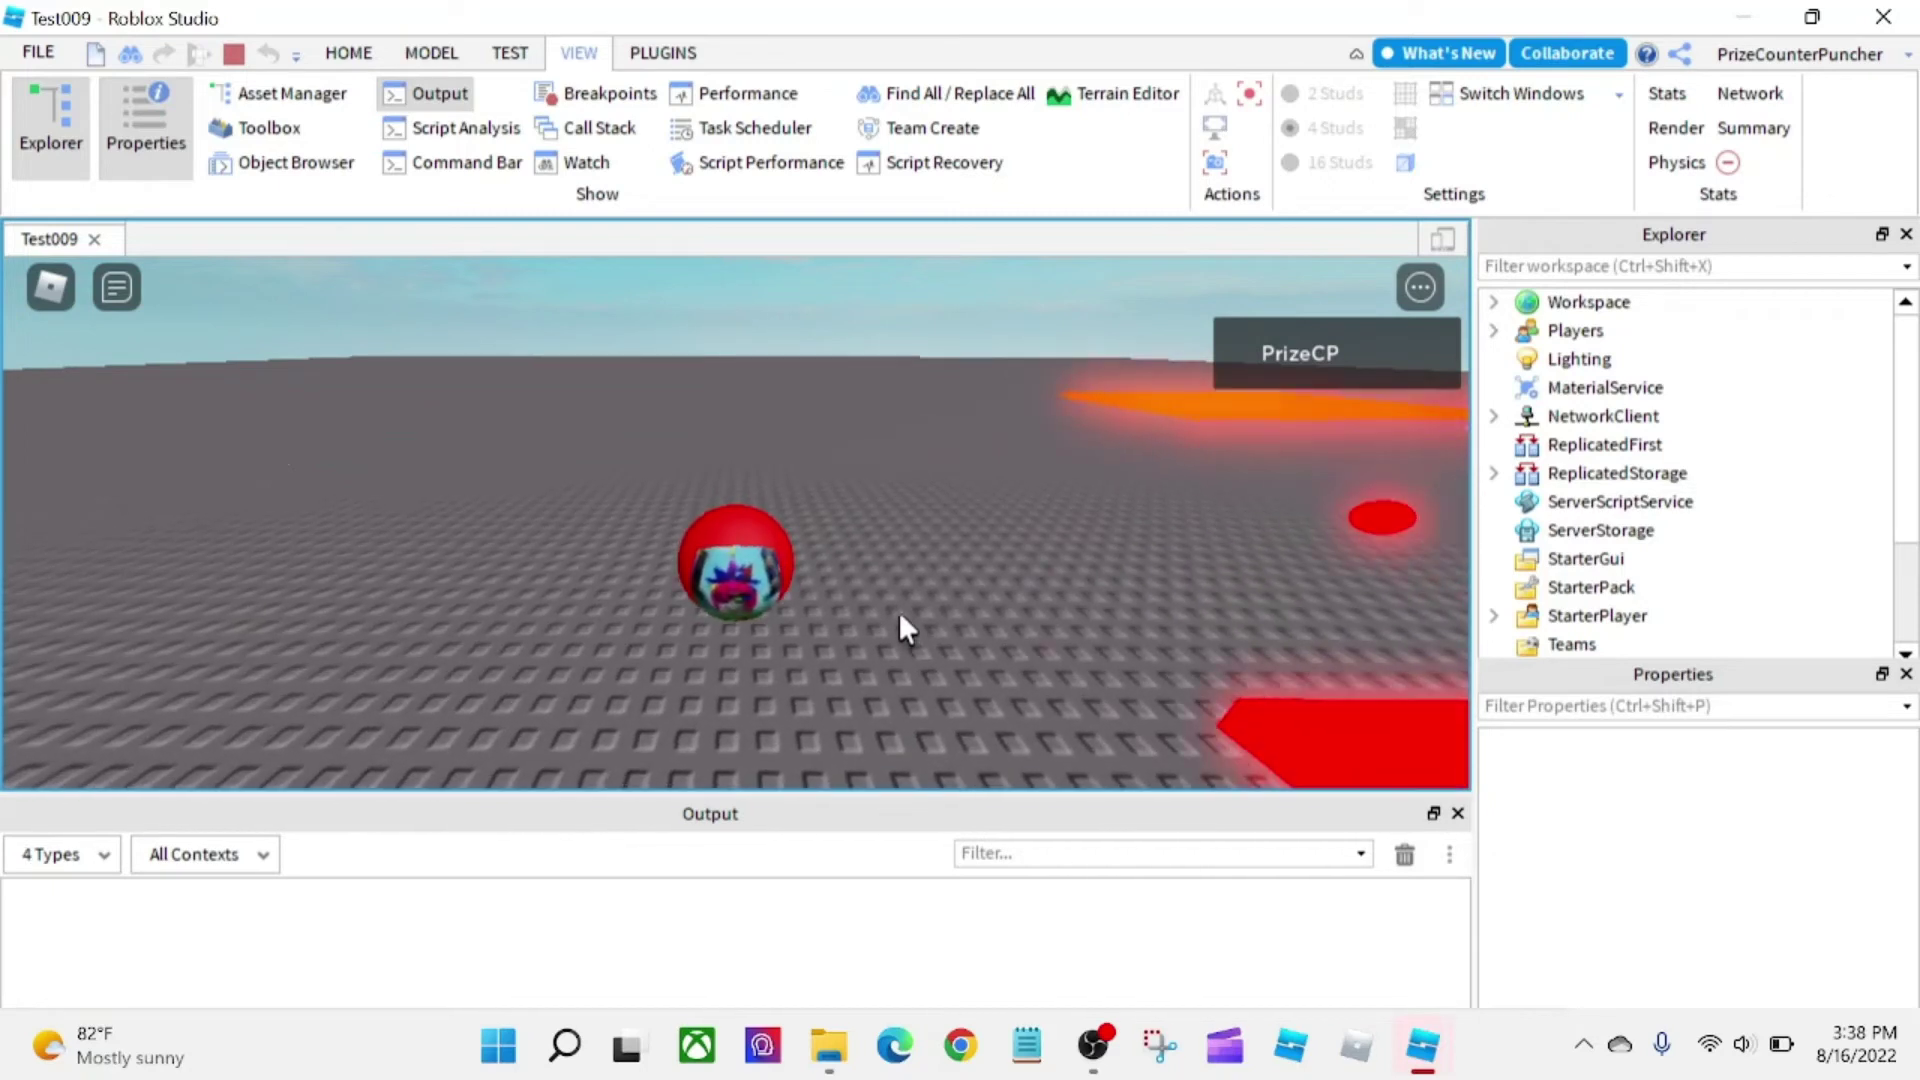
pyautogui.click(1458, 814)
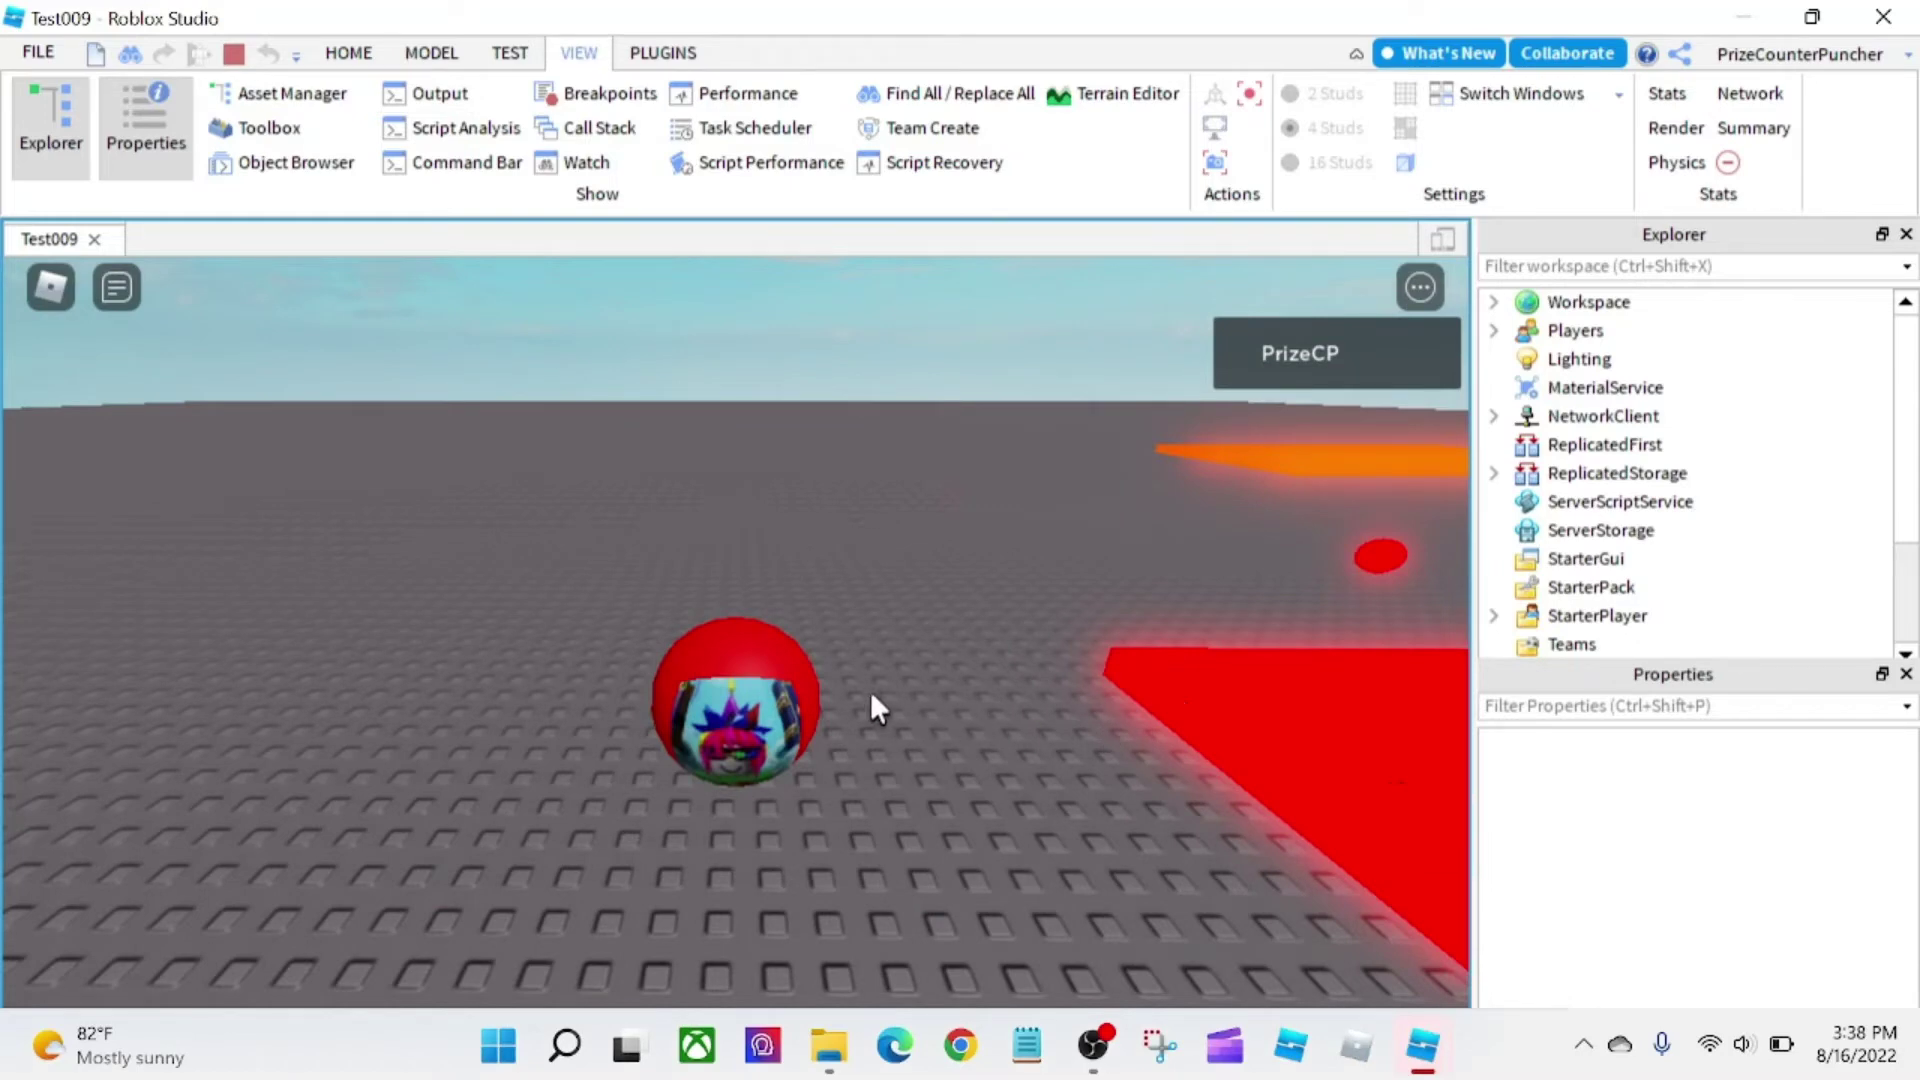
# - Roll the ball around the baseplate in the playtest and into the small red exploding orb
pyautogui.moveTo(871, 693); pyautogui.dragTo(938, 692, button='right')
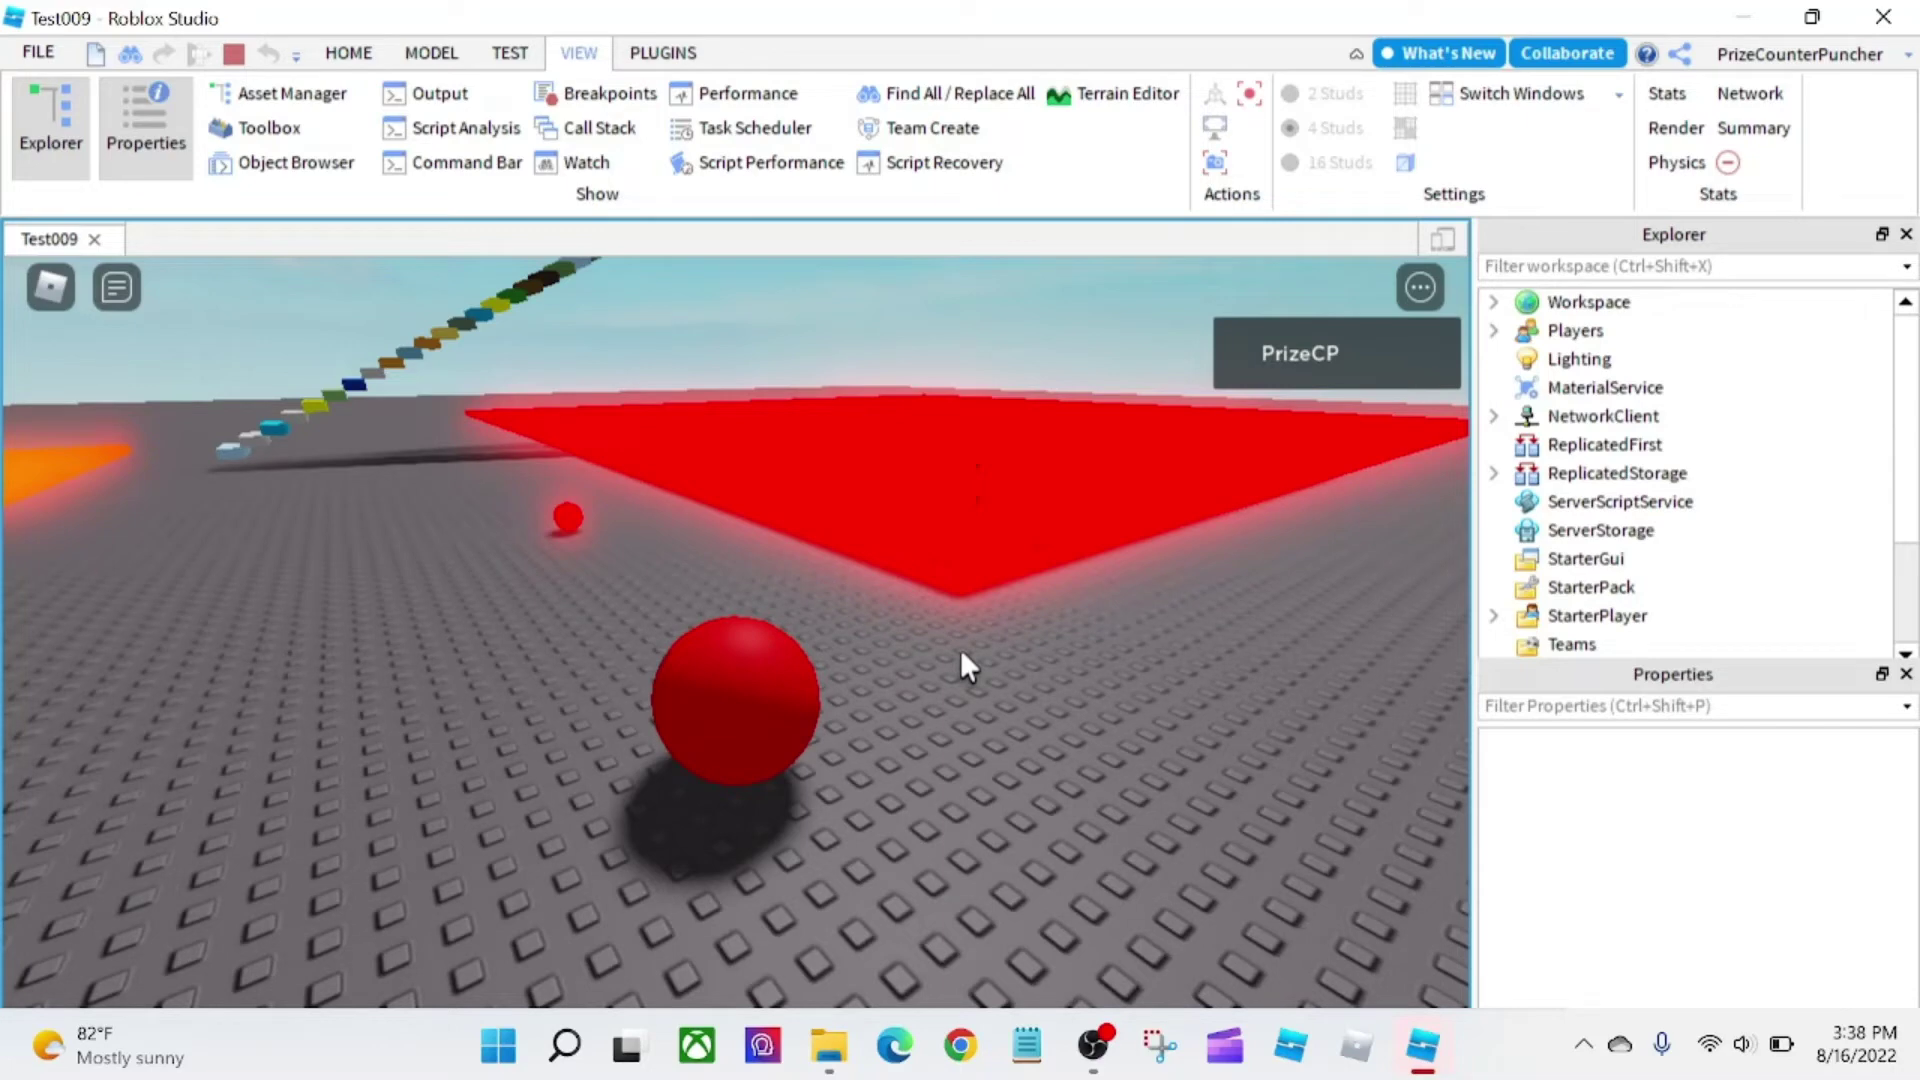
pyautogui.moveTo(959, 650); pyautogui.dragTo(960, 650, button='right')
pyautogui.press('w')
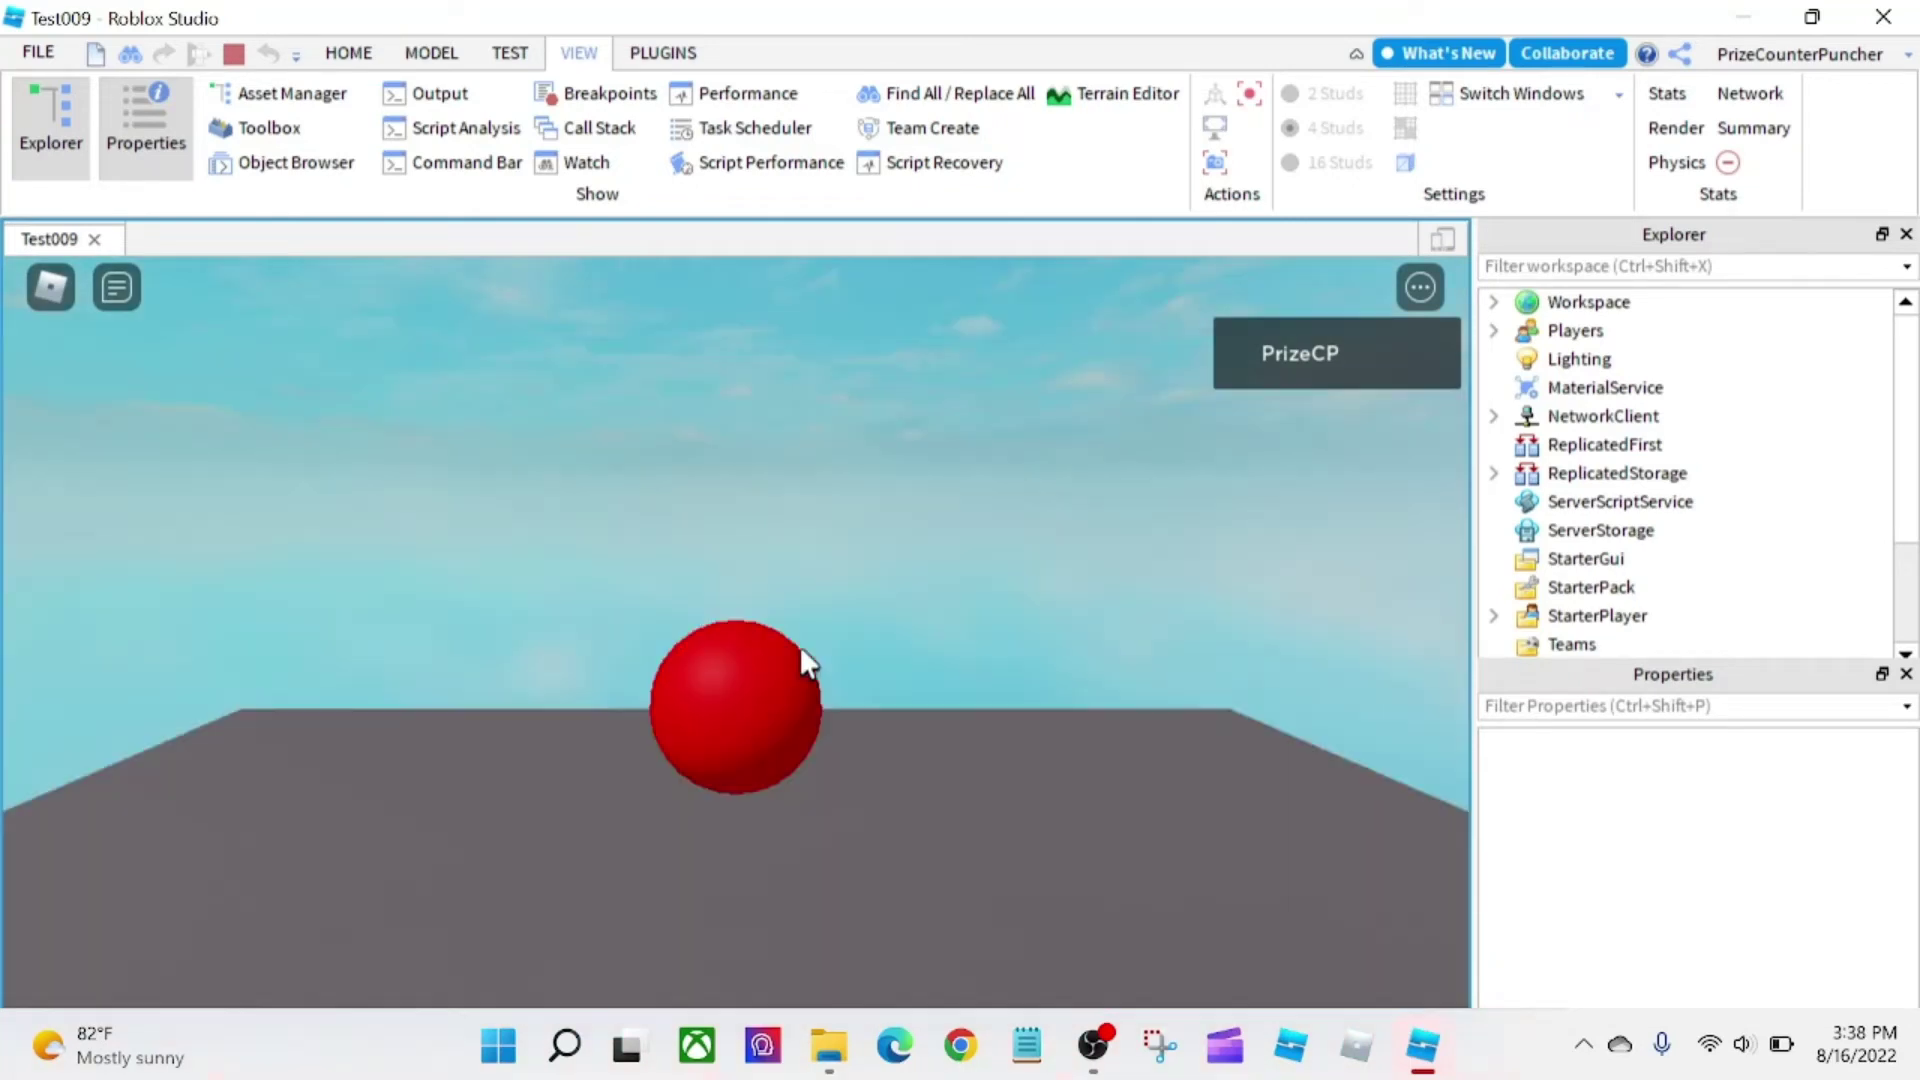
pyautogui.moveTo(903, 766); pyautogui.dragTo(903, 766, button='right')
pyautogui.press('w')
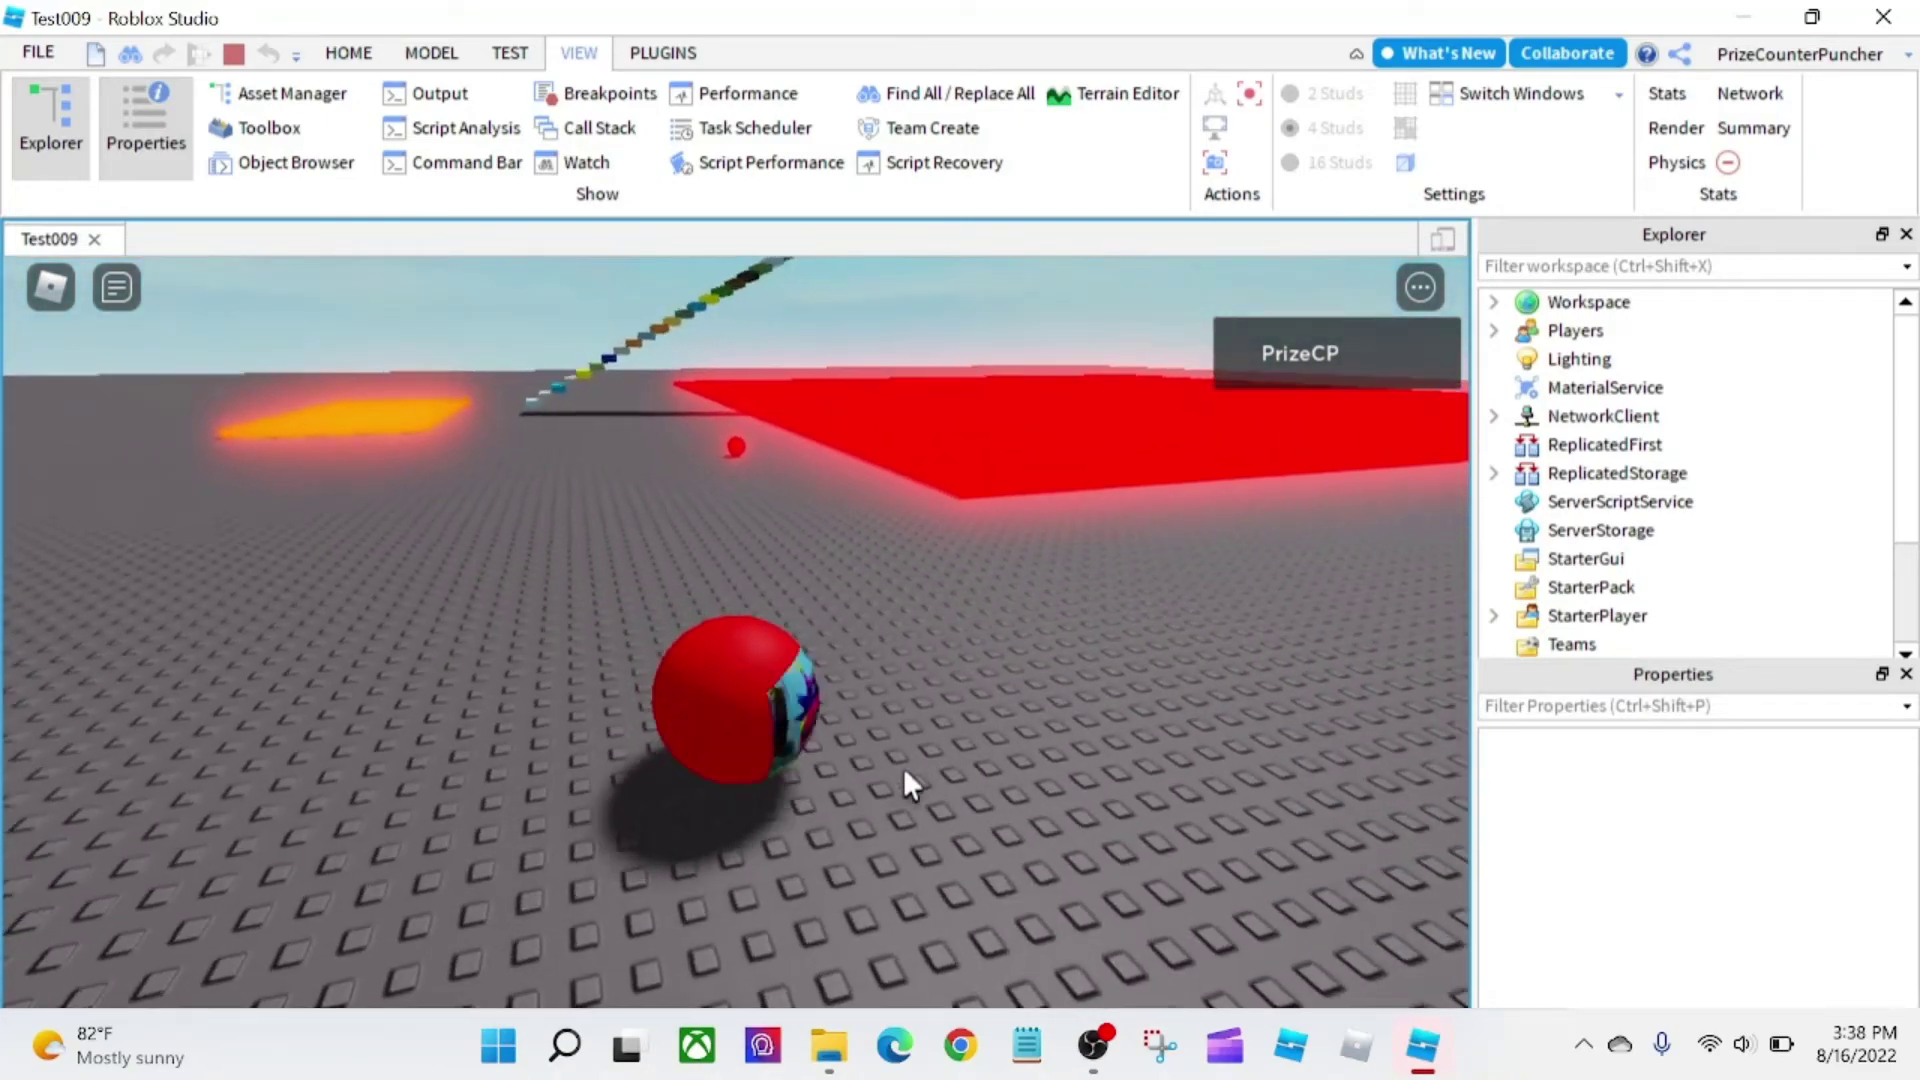
pyautogui.press('w')
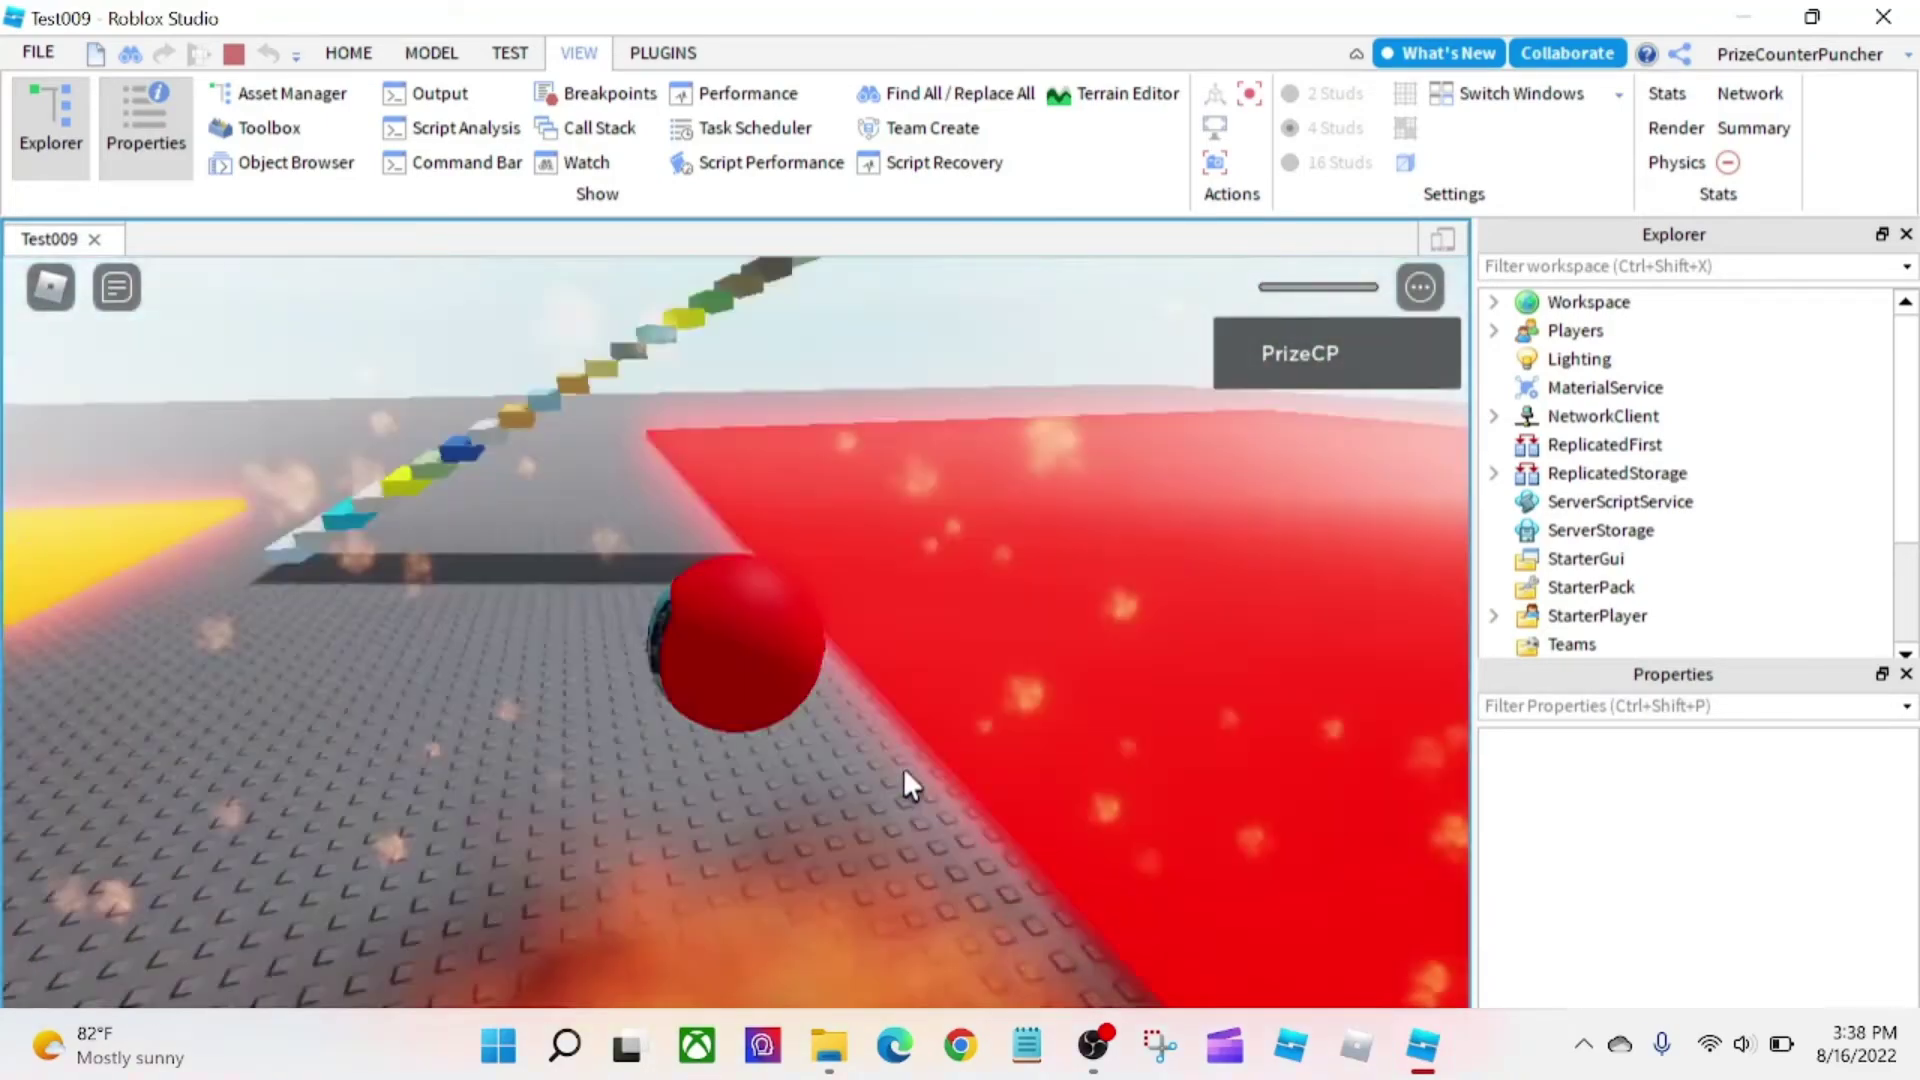
pyautogui.moveTo(903, 766); pyautogui.dragTo(903, 766, button='right')
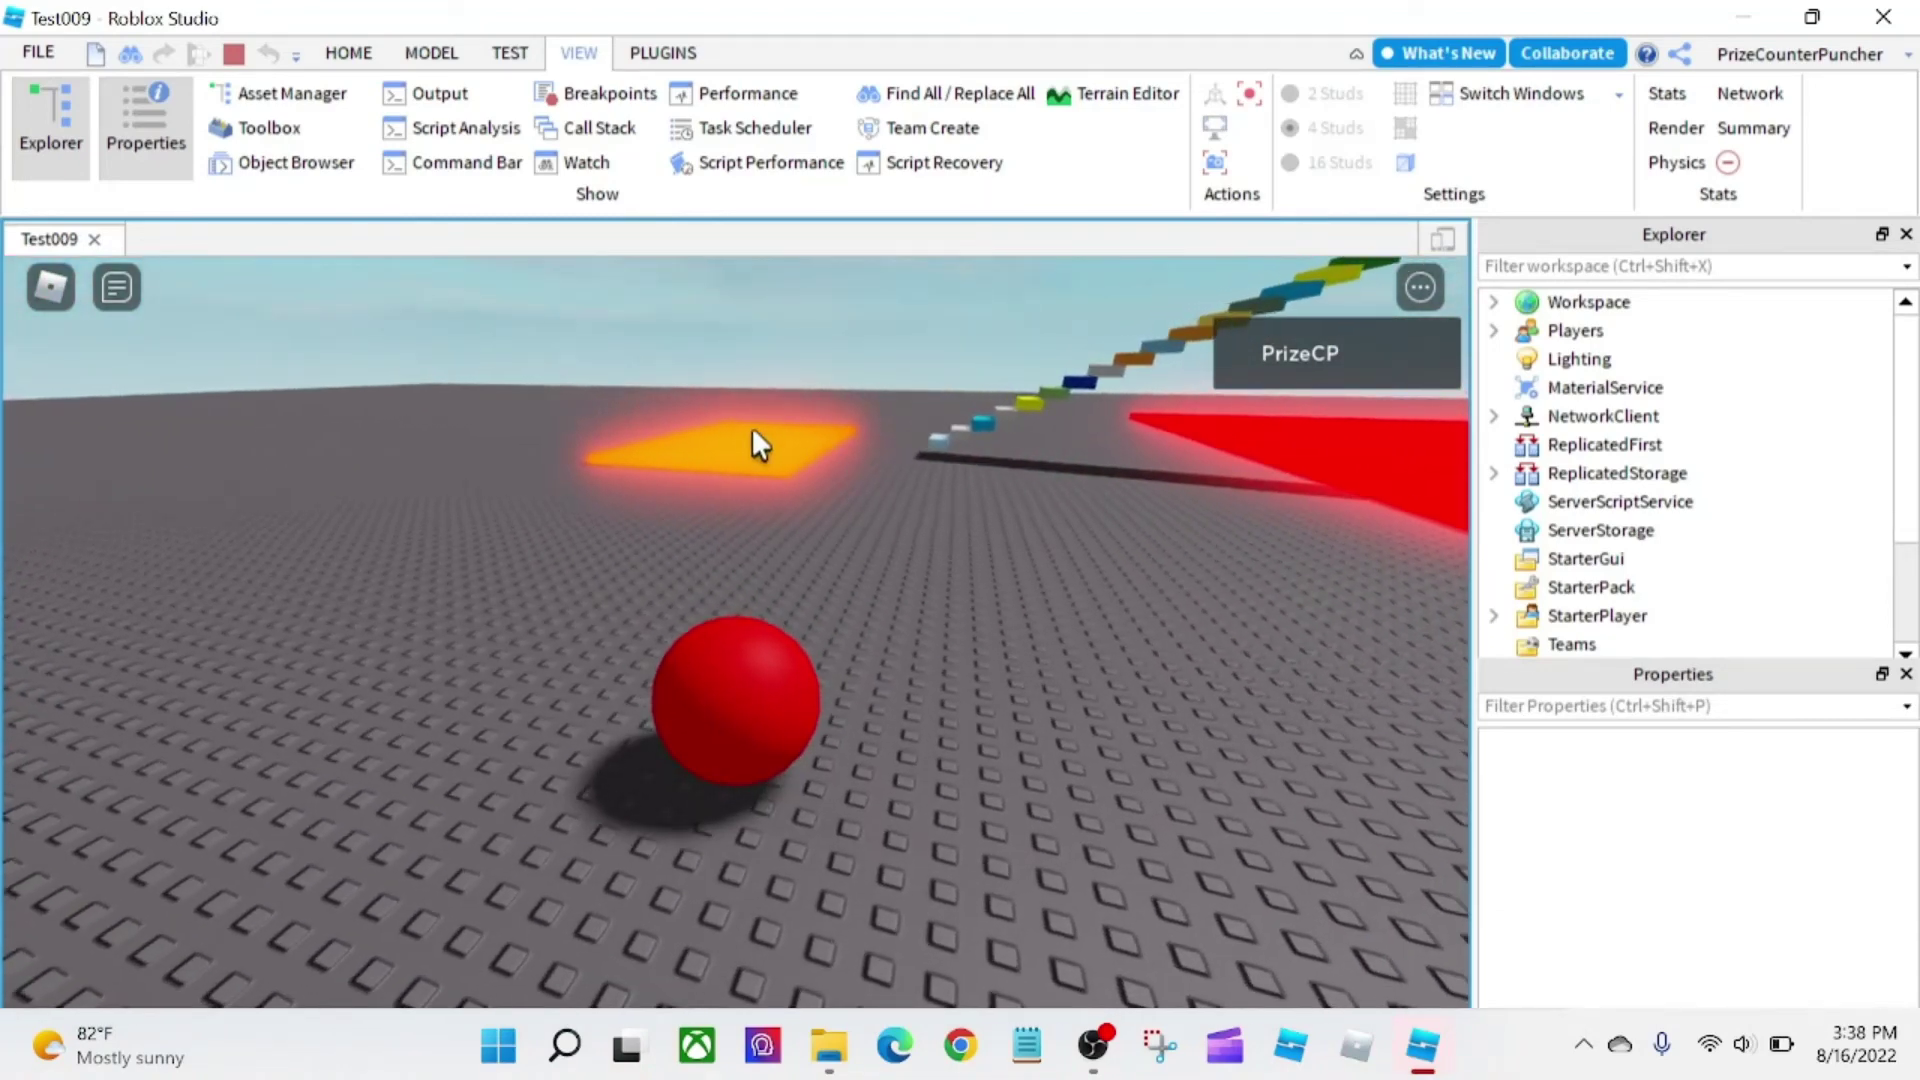
# - Roll the respawned ball across the baseplate and onto the glowing orange pad
pyautogui.press('w')
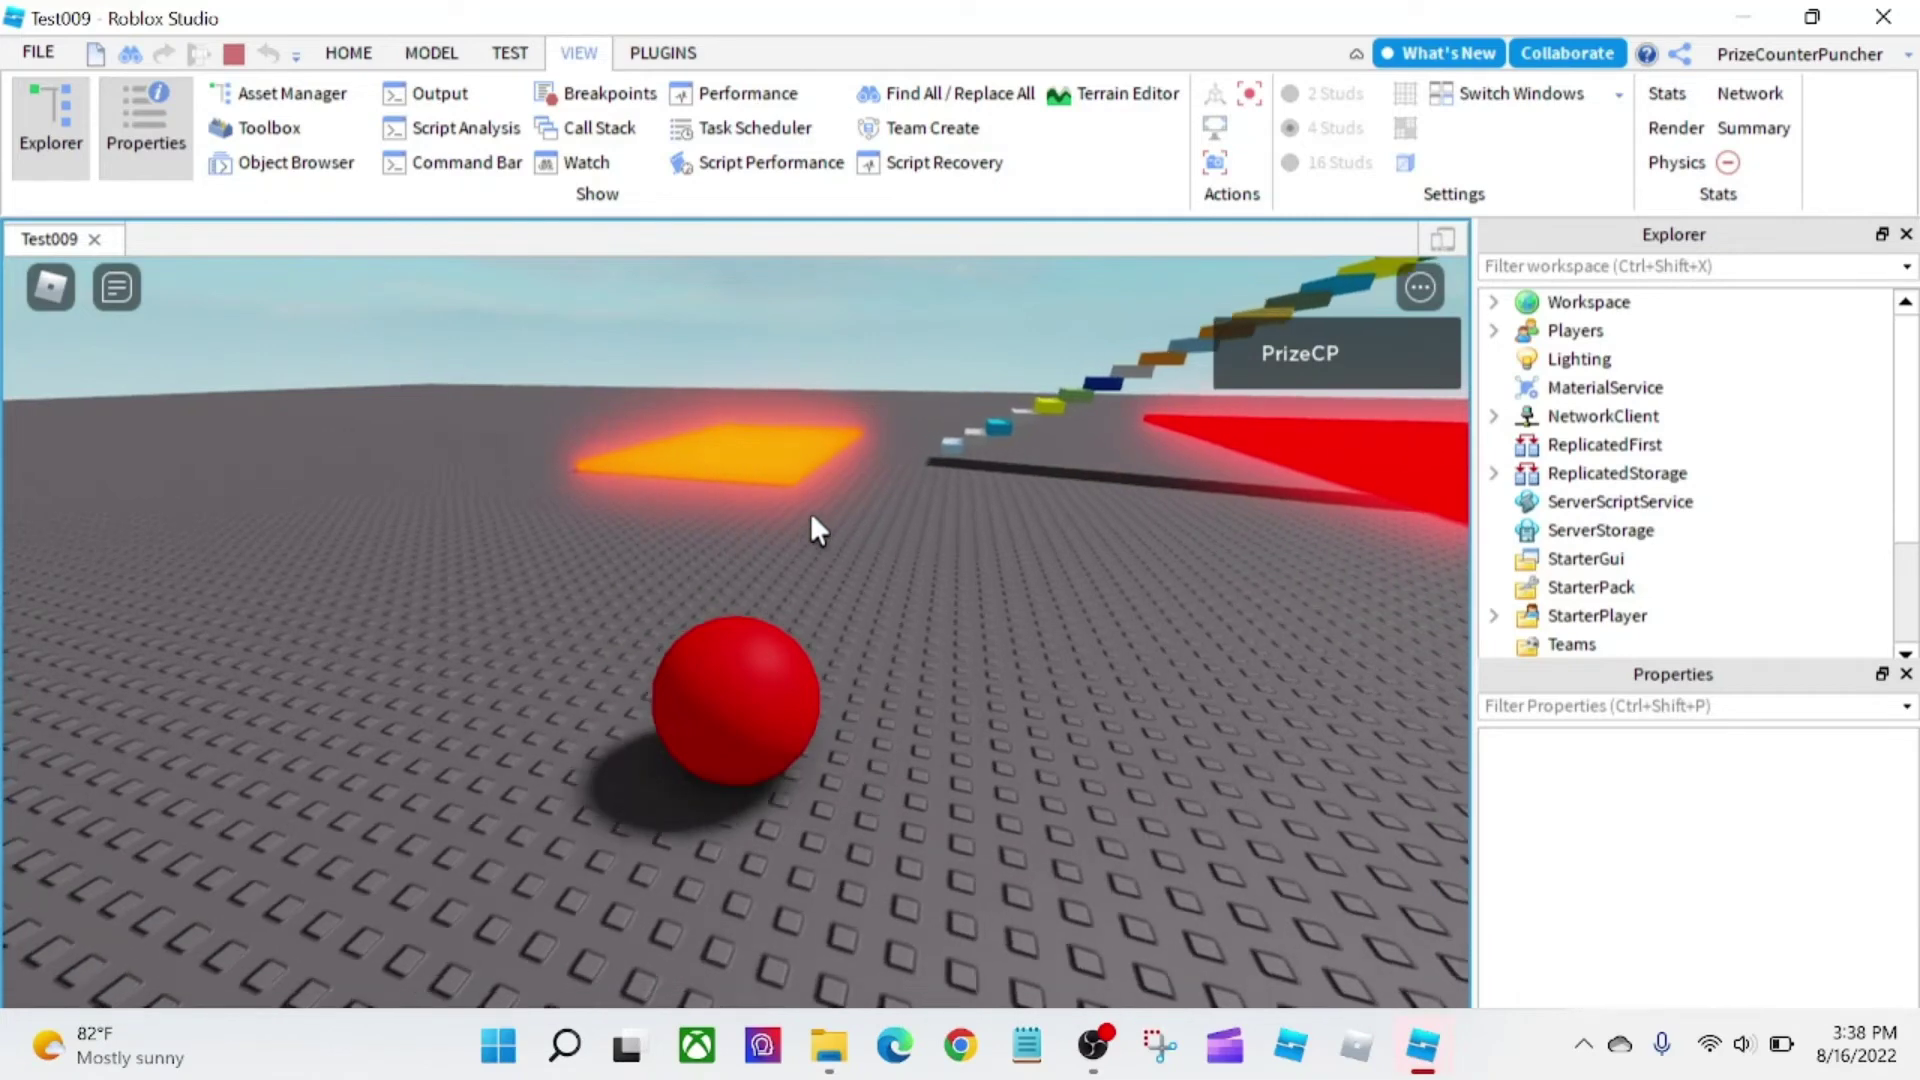
pyautogui.press('w')
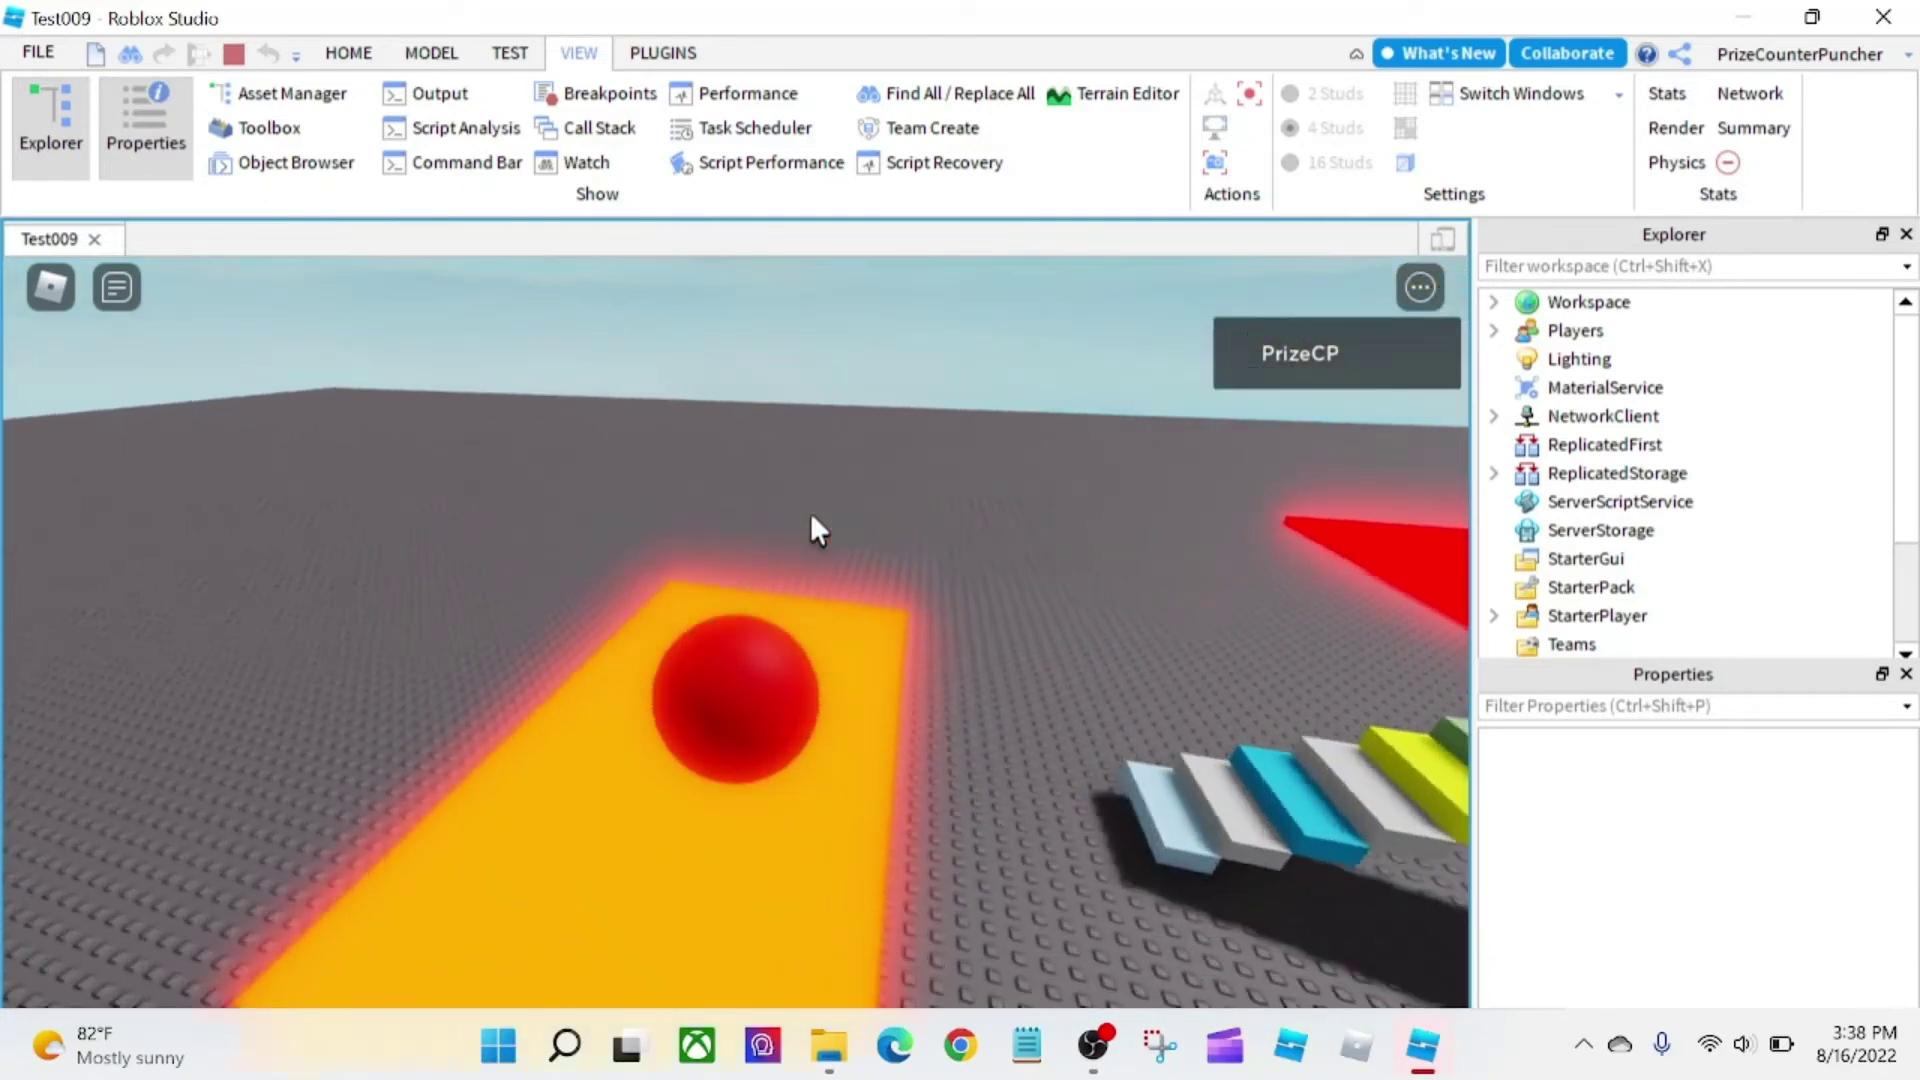
pyautogui.moveTo(810, 512); pyautogui.dragTo(811, 515, button='right')
pyautogui.press('w')
pyautogui.press('w')
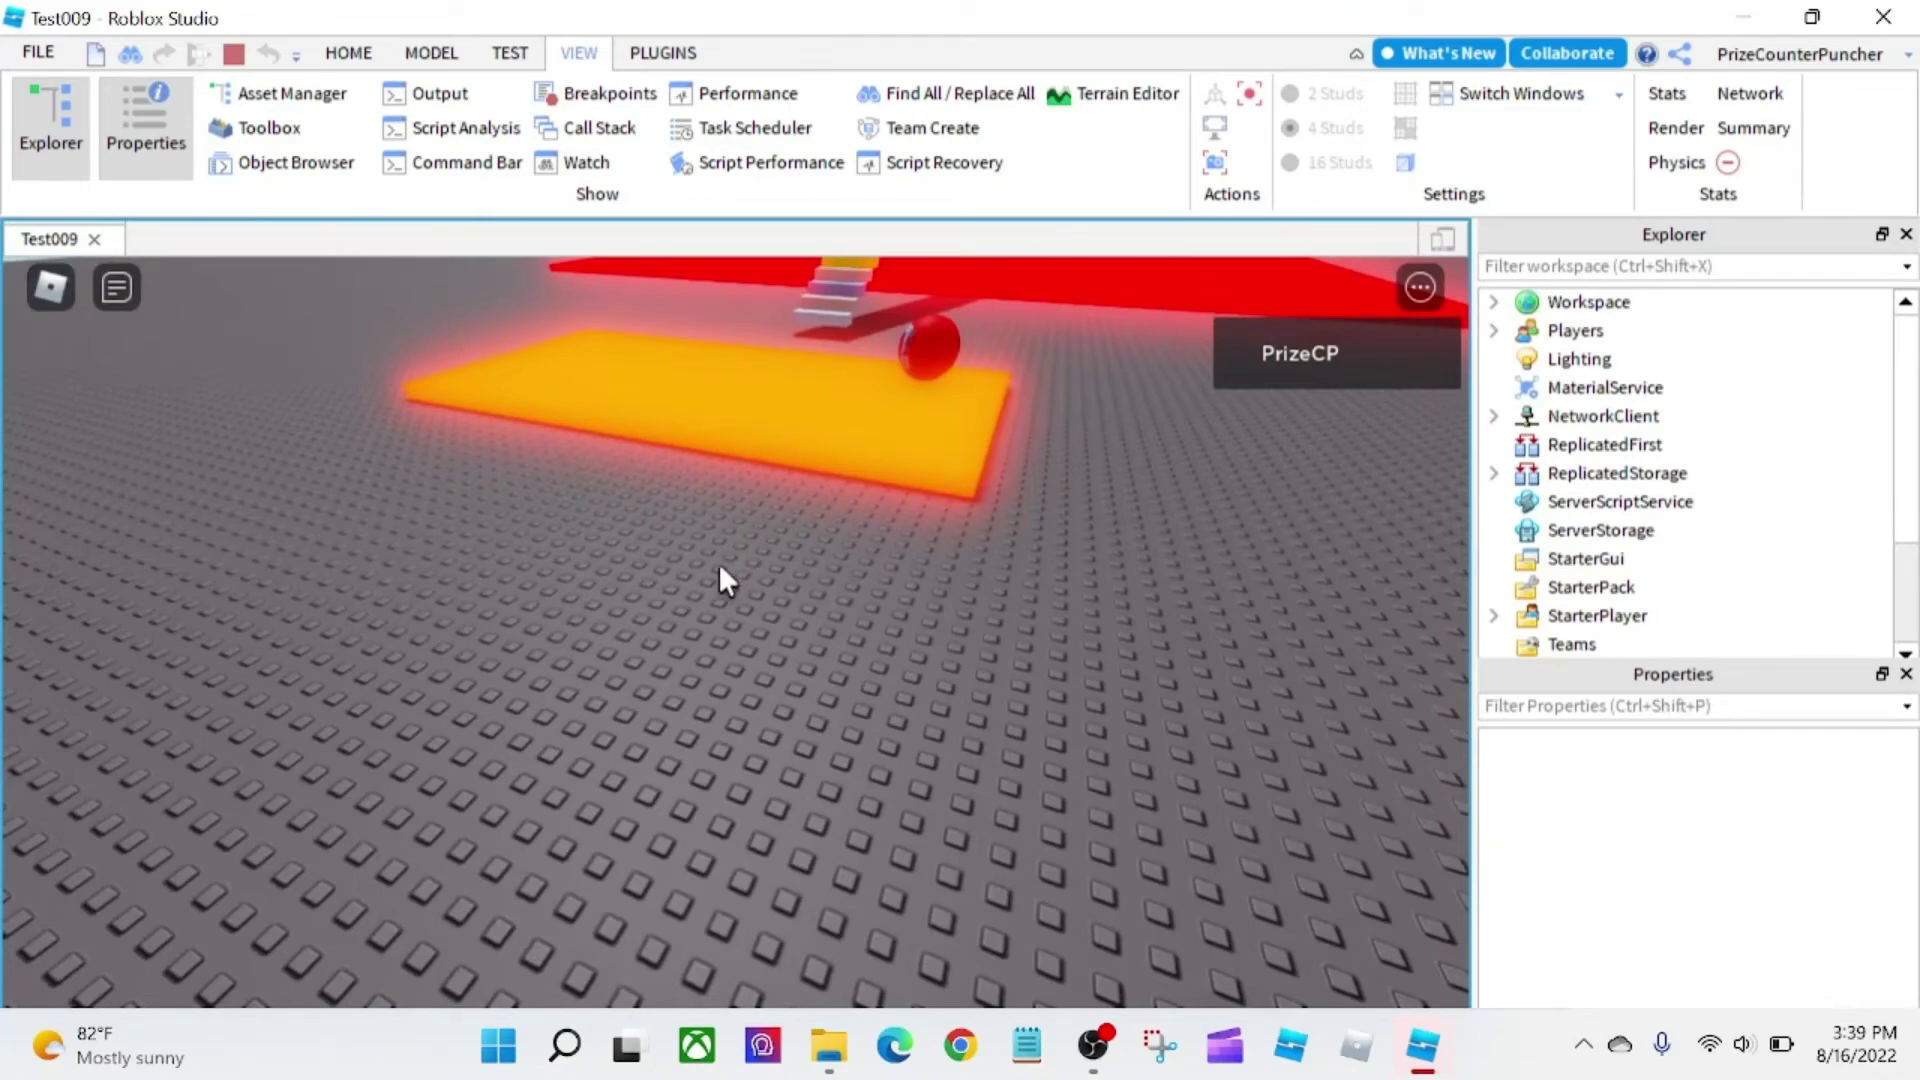
# - Inspect the ball on the orange pad and the nearby colored staircase, and stop the playtest
pyautogui.moveTo(718, 562); pyautogui.dragTo(720, 568, button='right')
pyautogui.press('w')
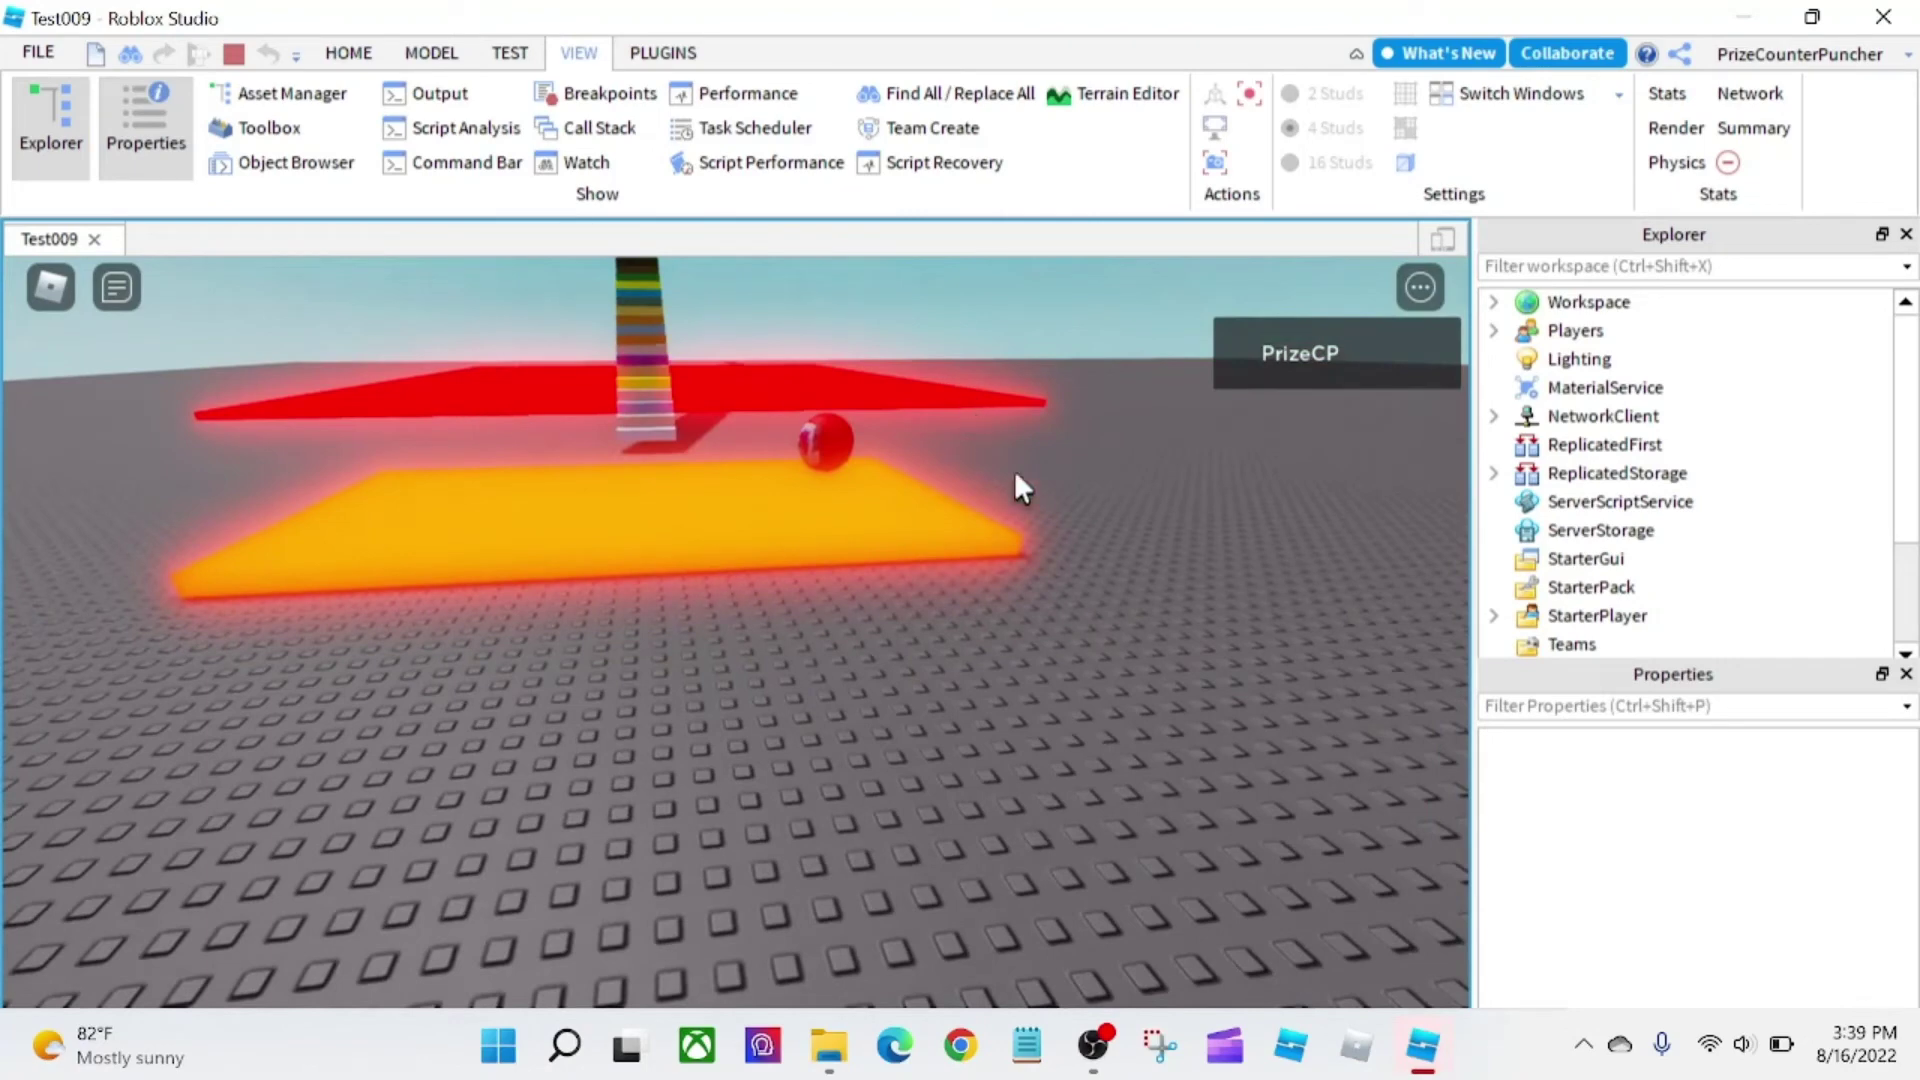
pyautogui.press('w')
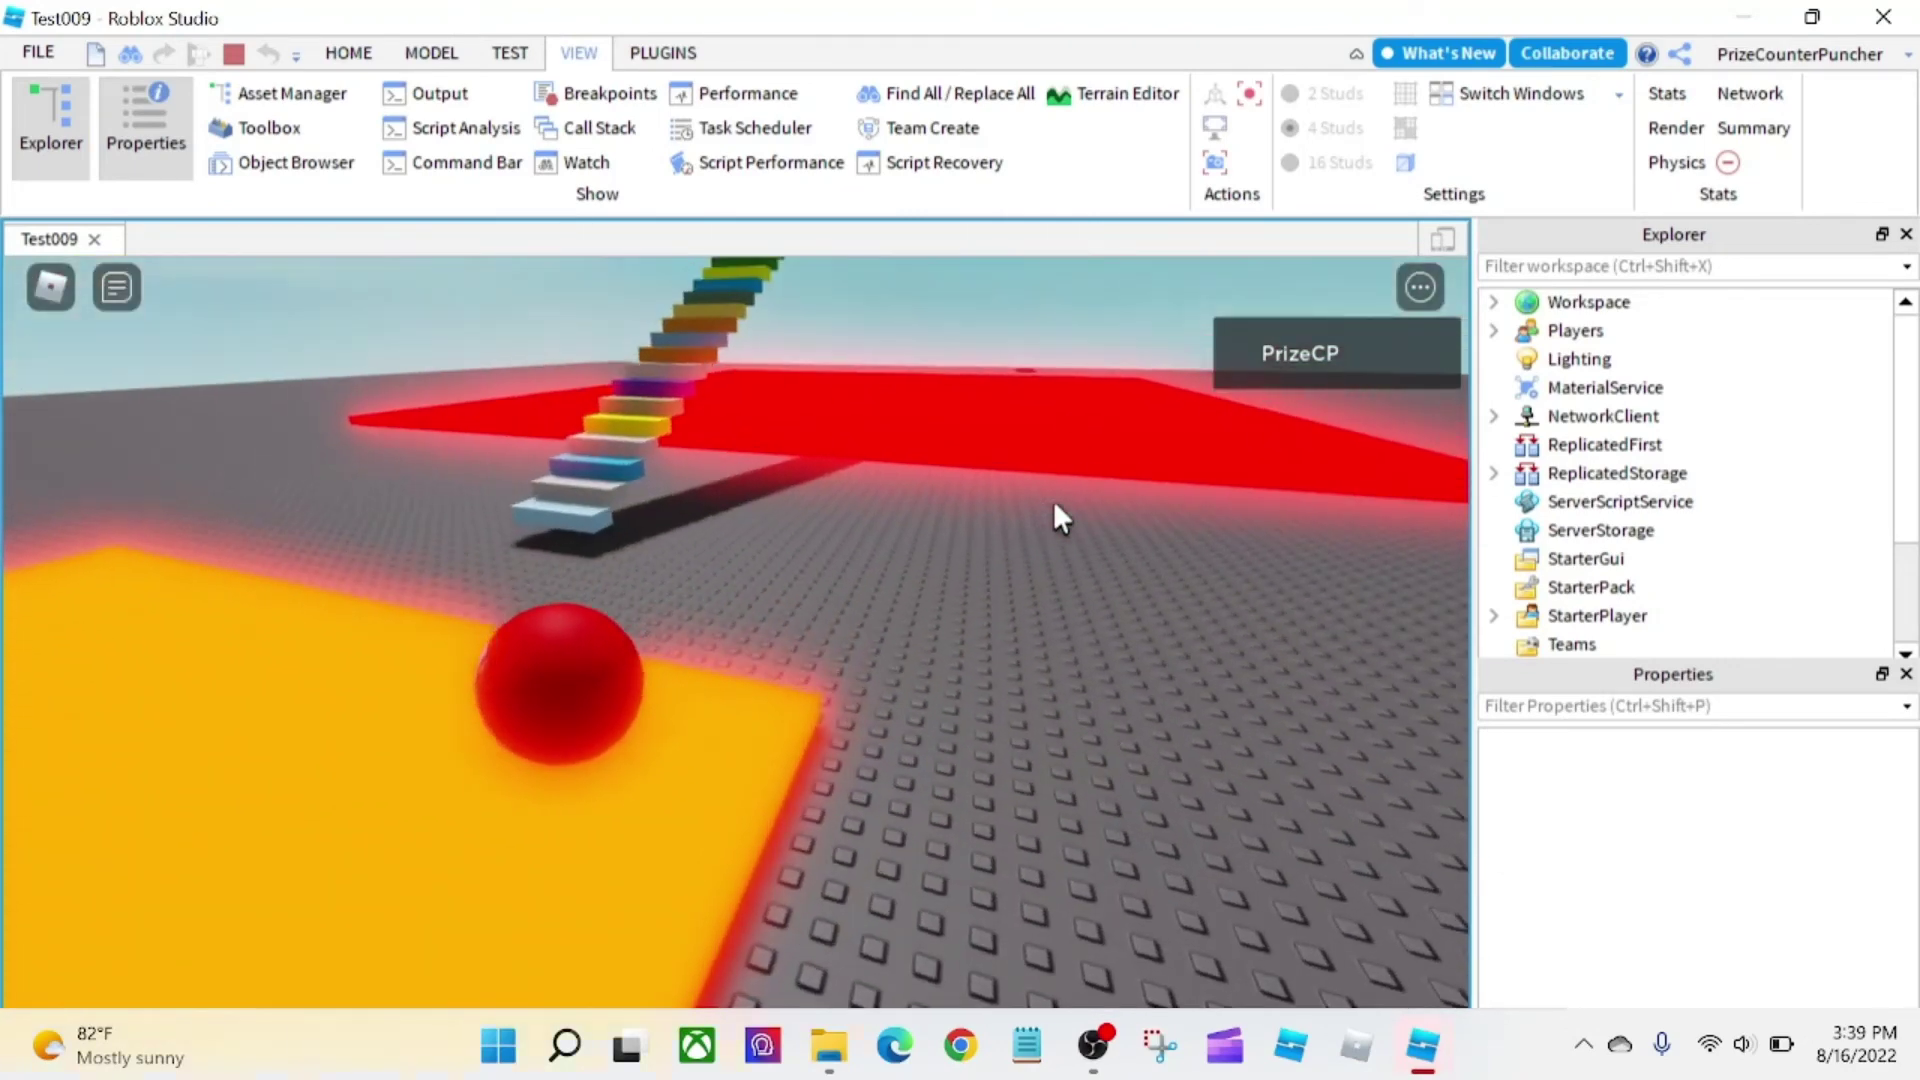
pyautogui.press('w')
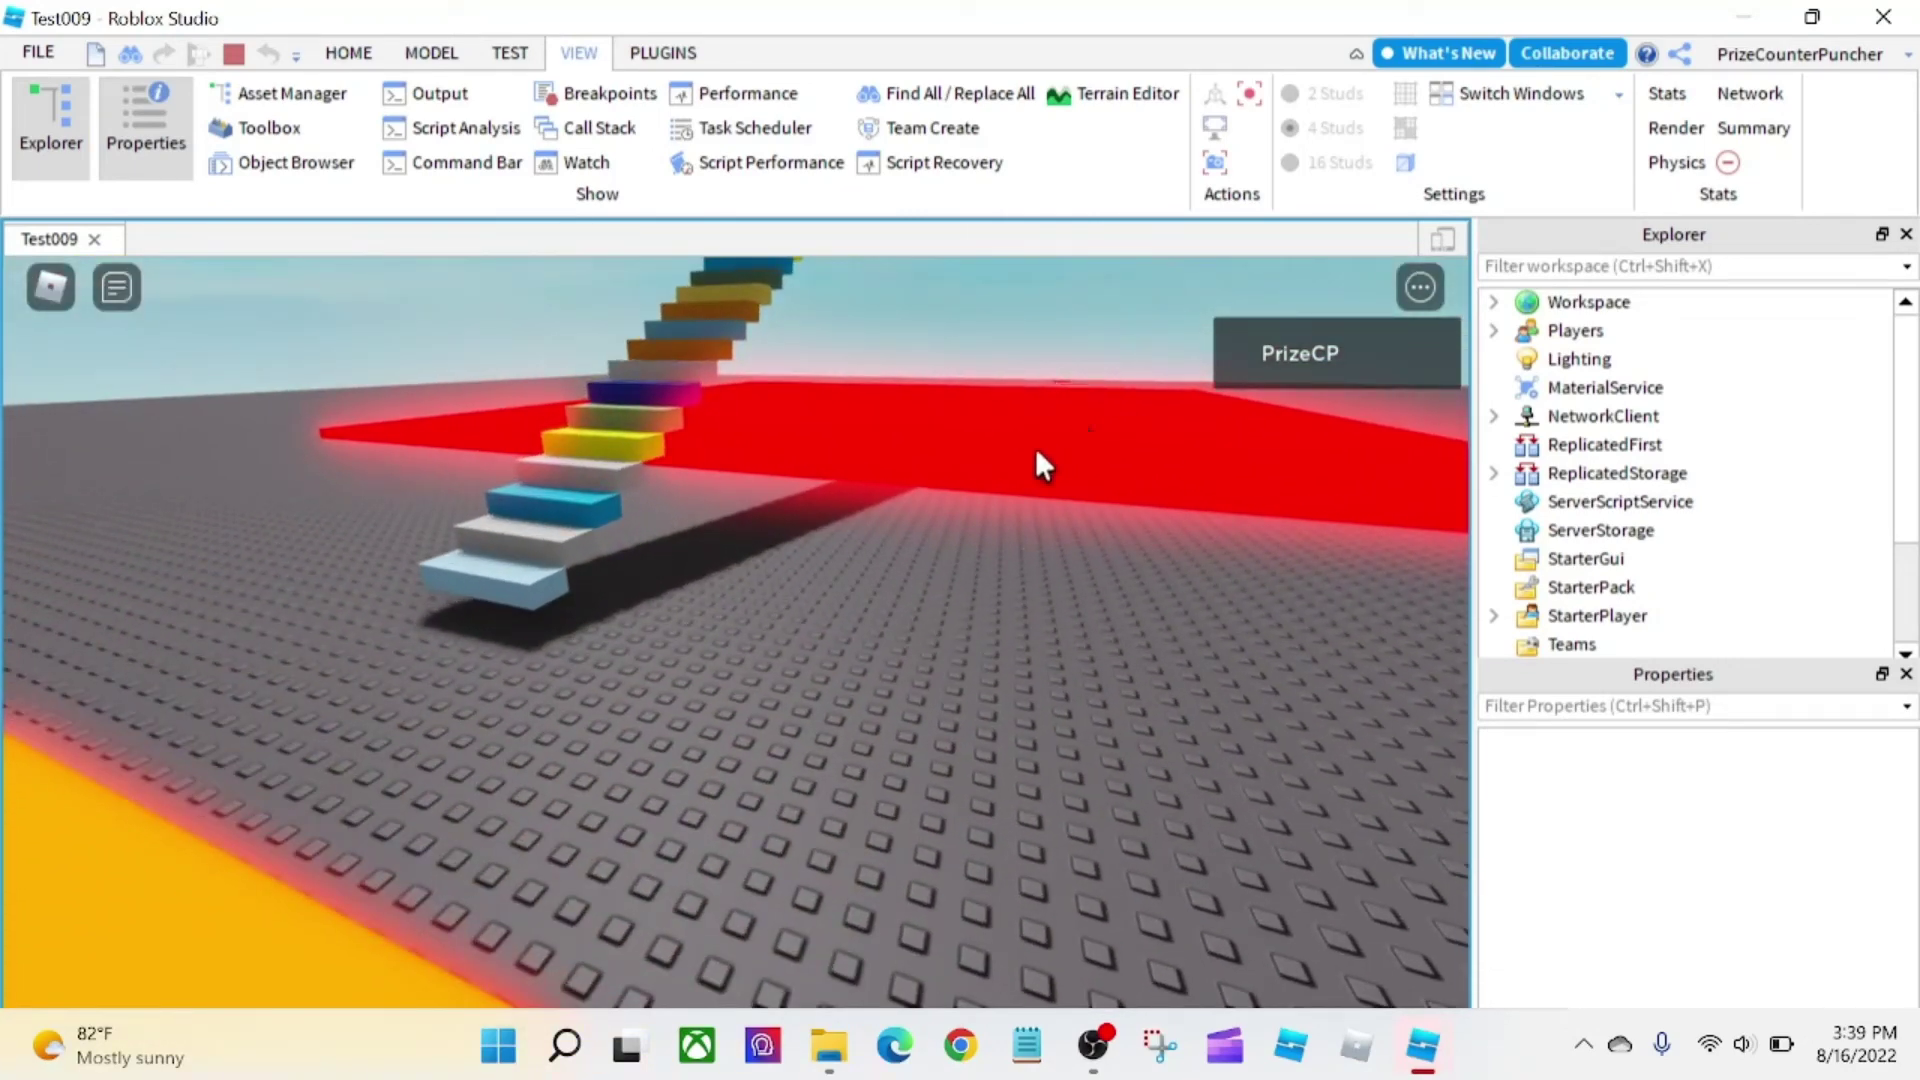
pyautogui.moveTo(768, 687); pyautogui.dragTo(753, 691, button='right')
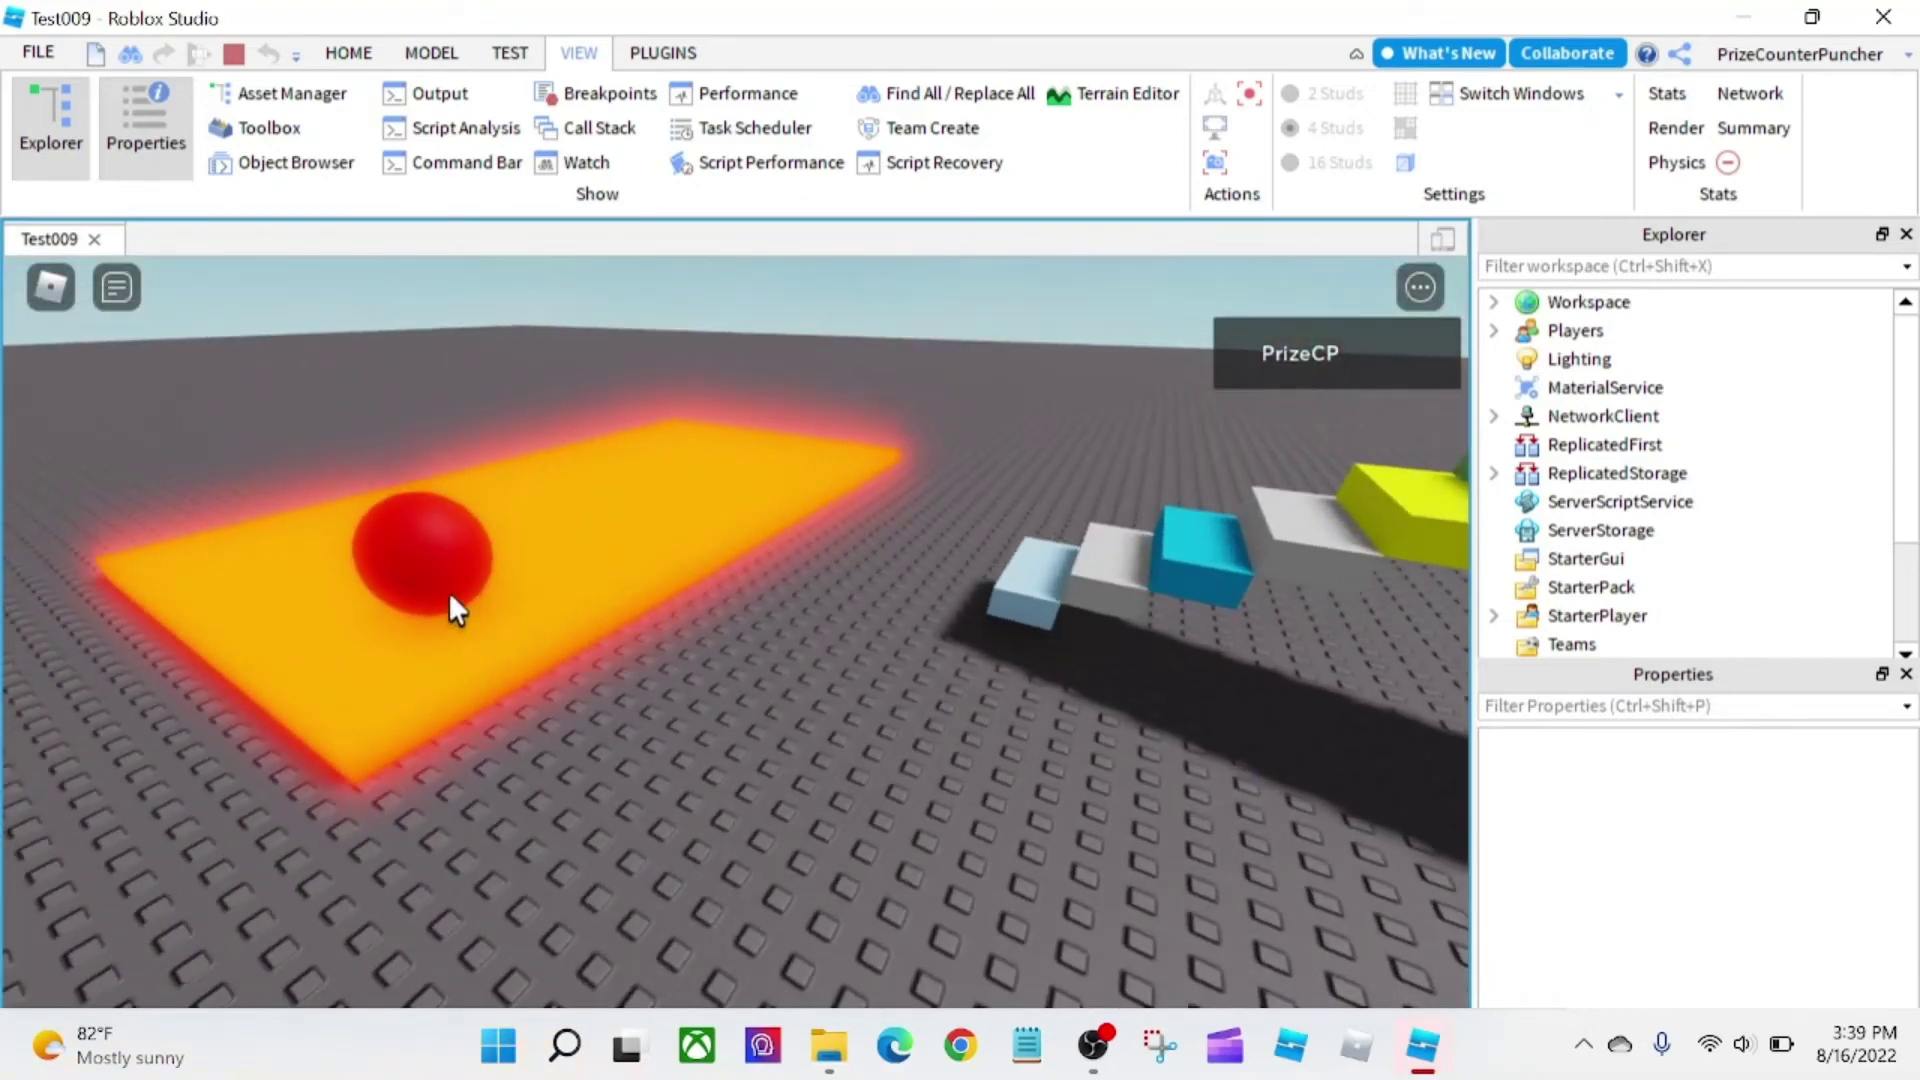
pyautogui.moveTo(638, 741); pyautogui.dragTo(638, 741, button='right')
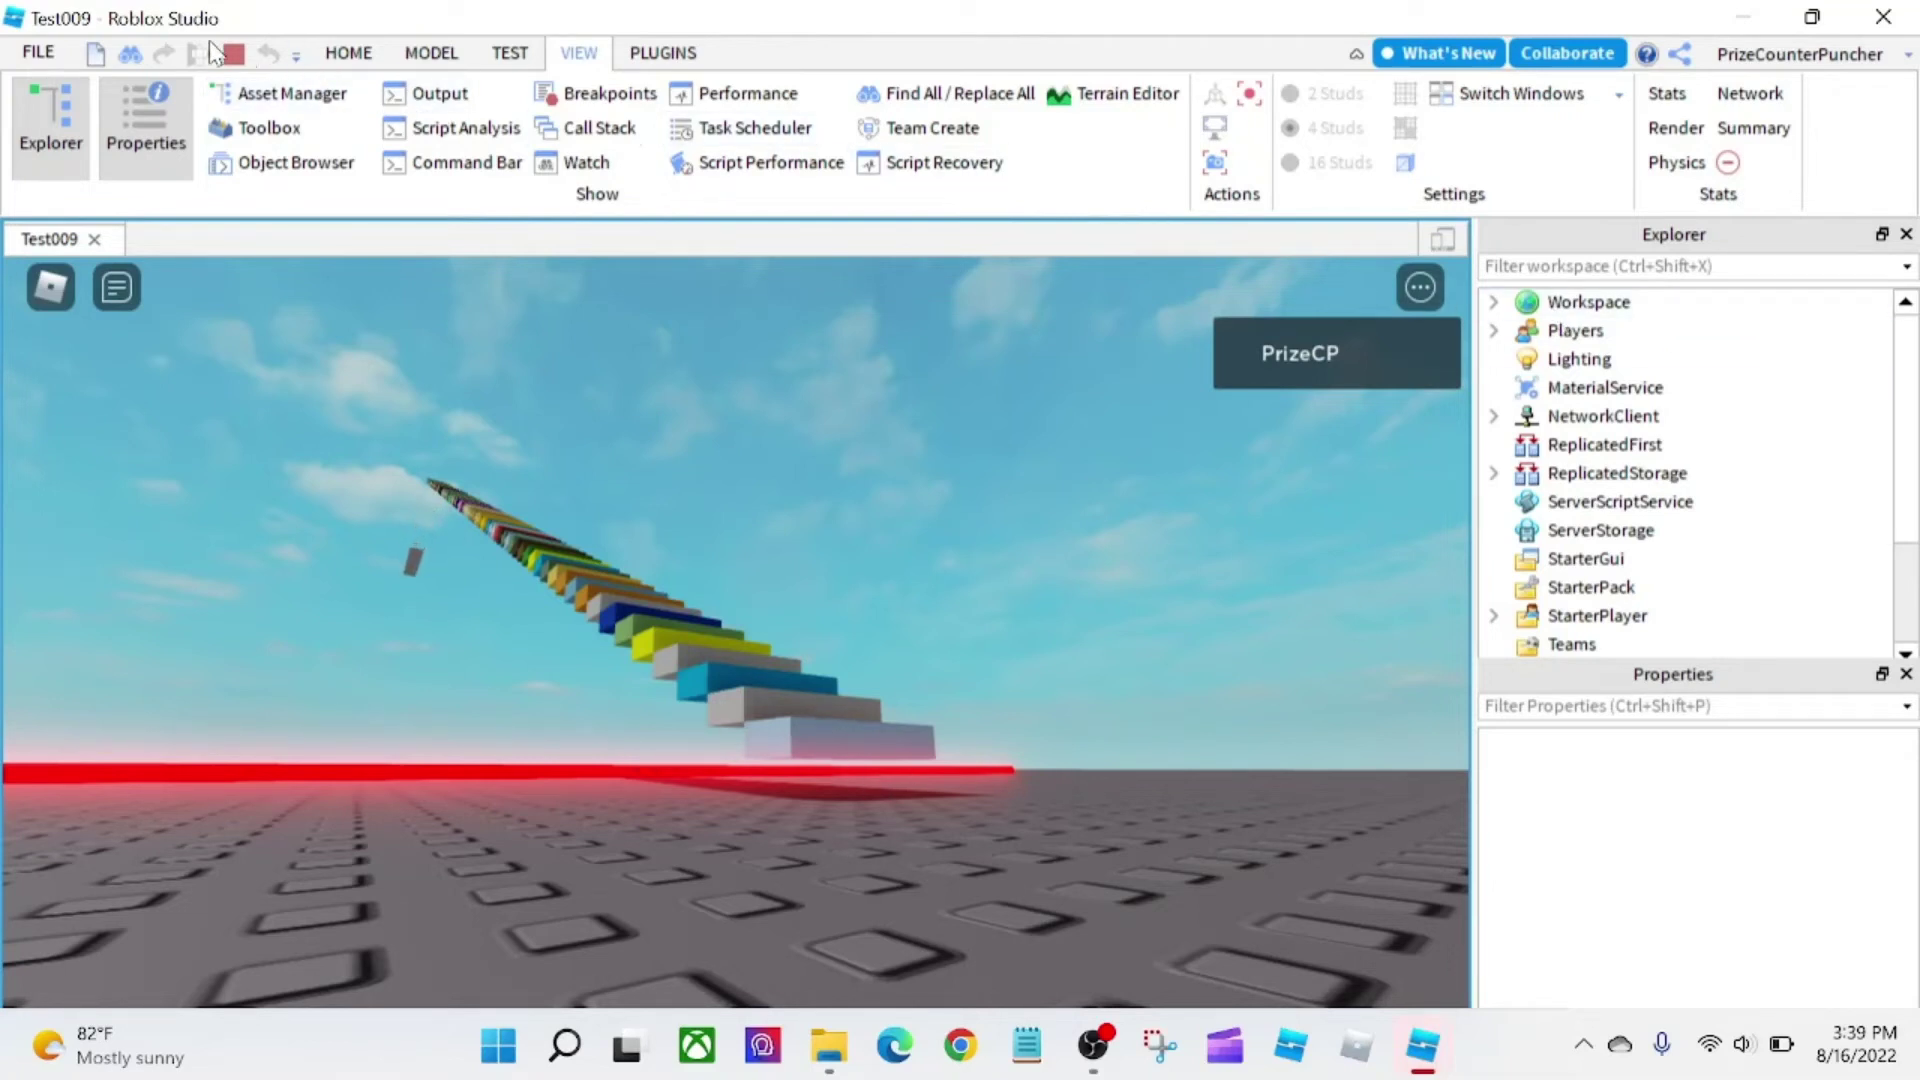
pyautogui.click(238, 57)
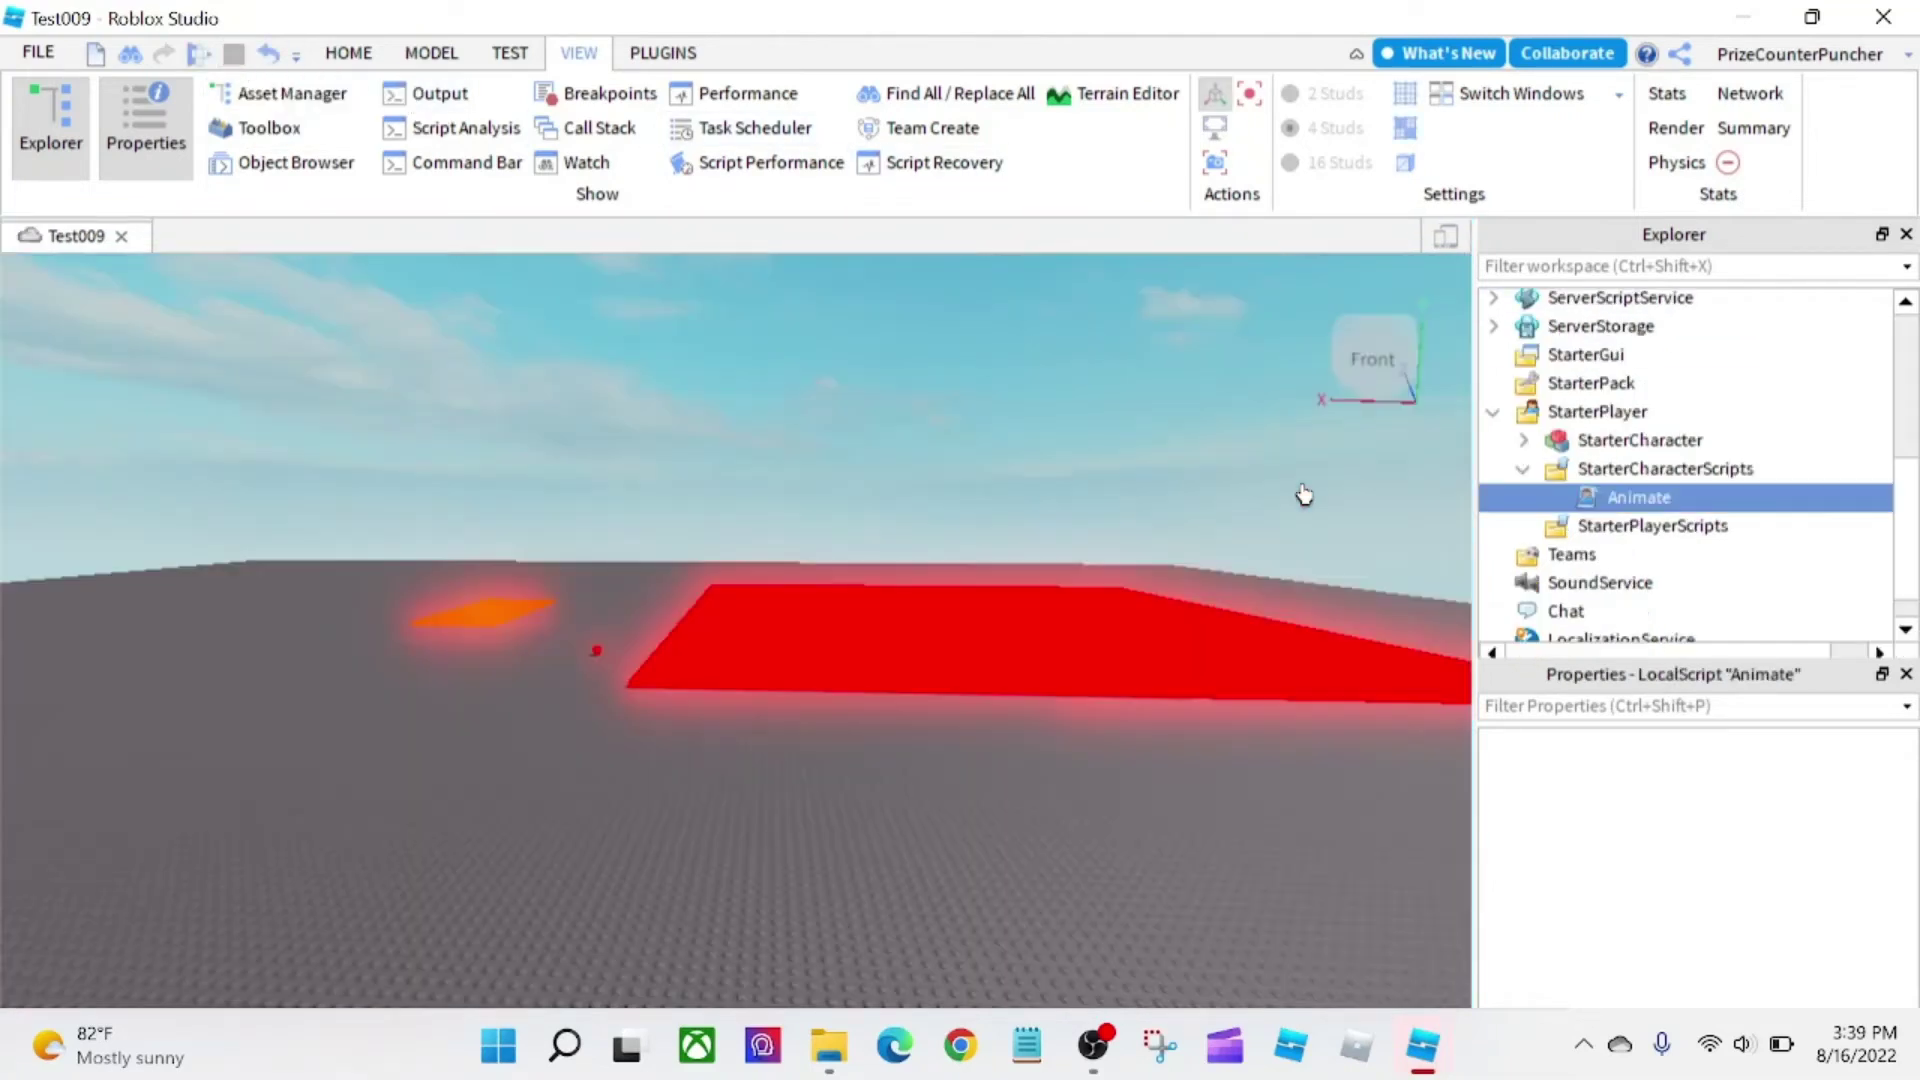
# - Restart the playtest, roll the ball to the foot of the multicolored staircase, and jump onto it
pyautogui.click(199, 55)
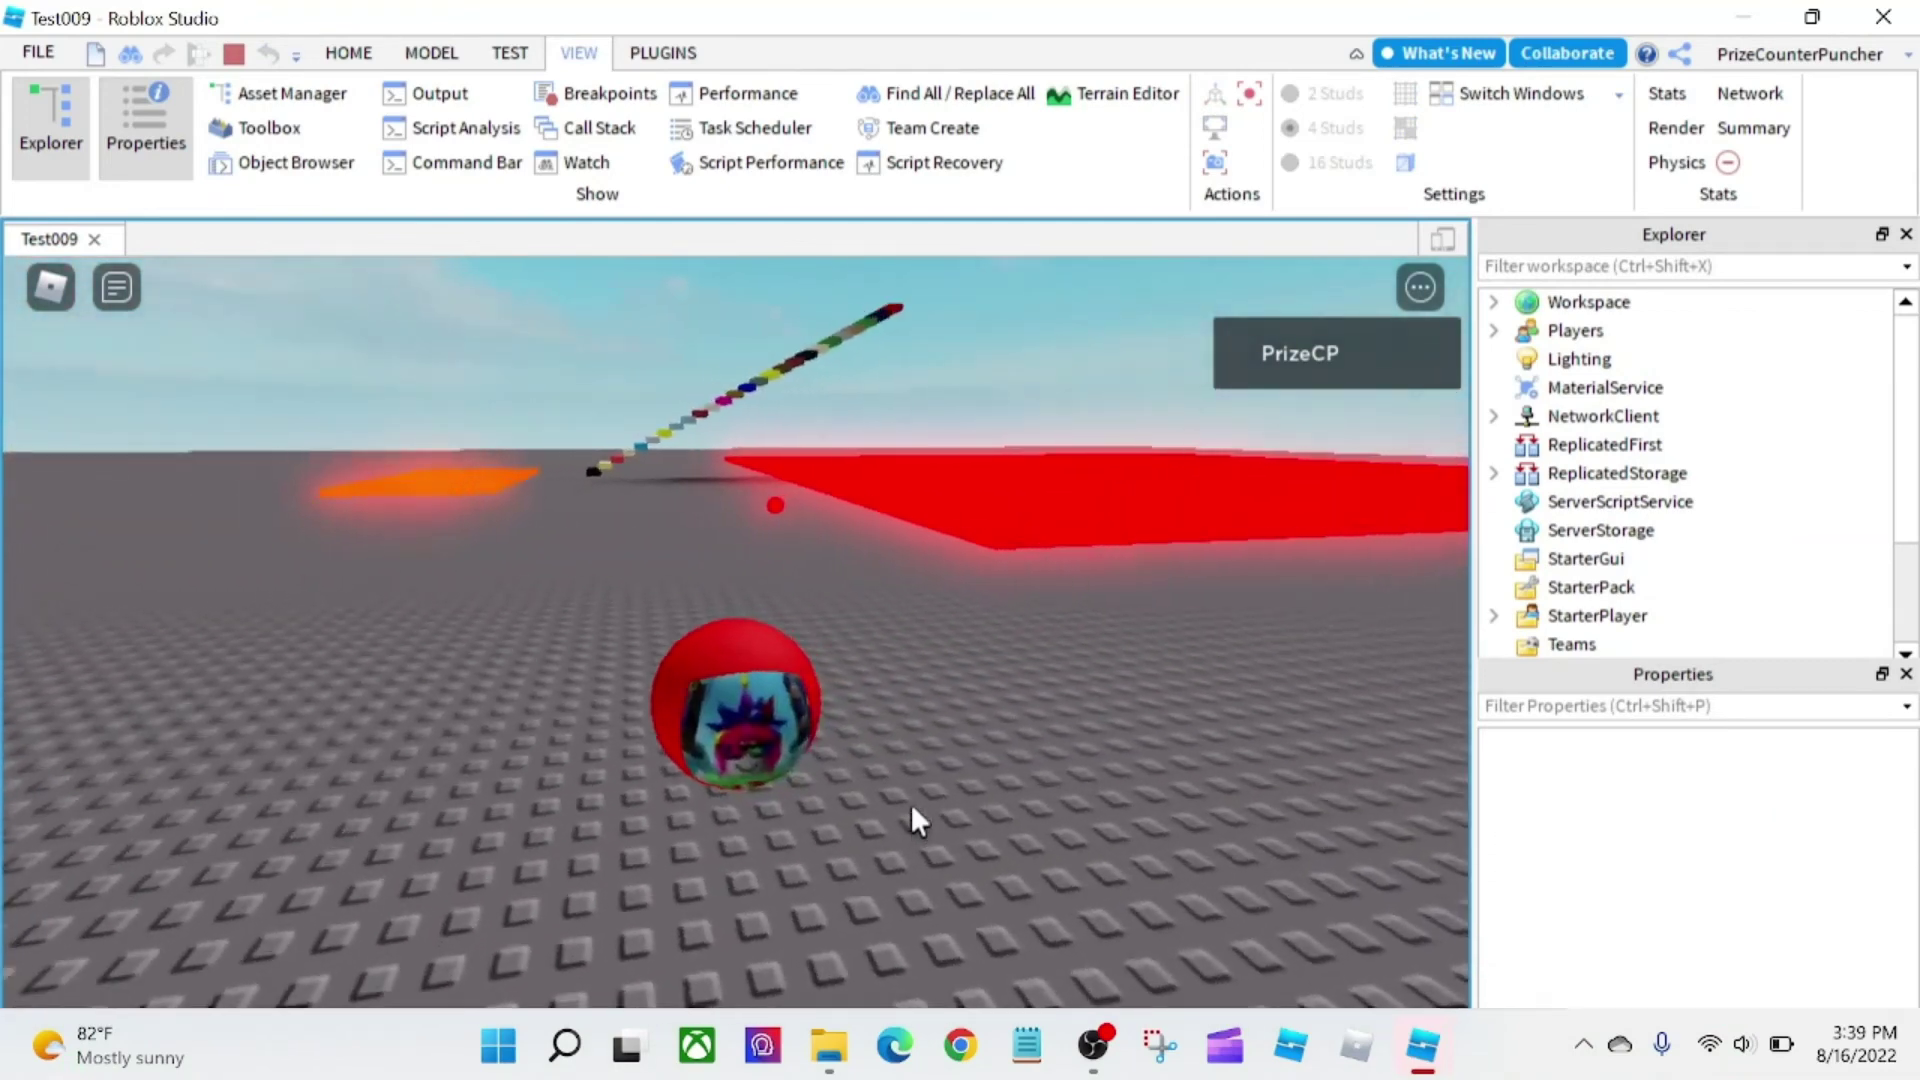
pyautogui.press('w')
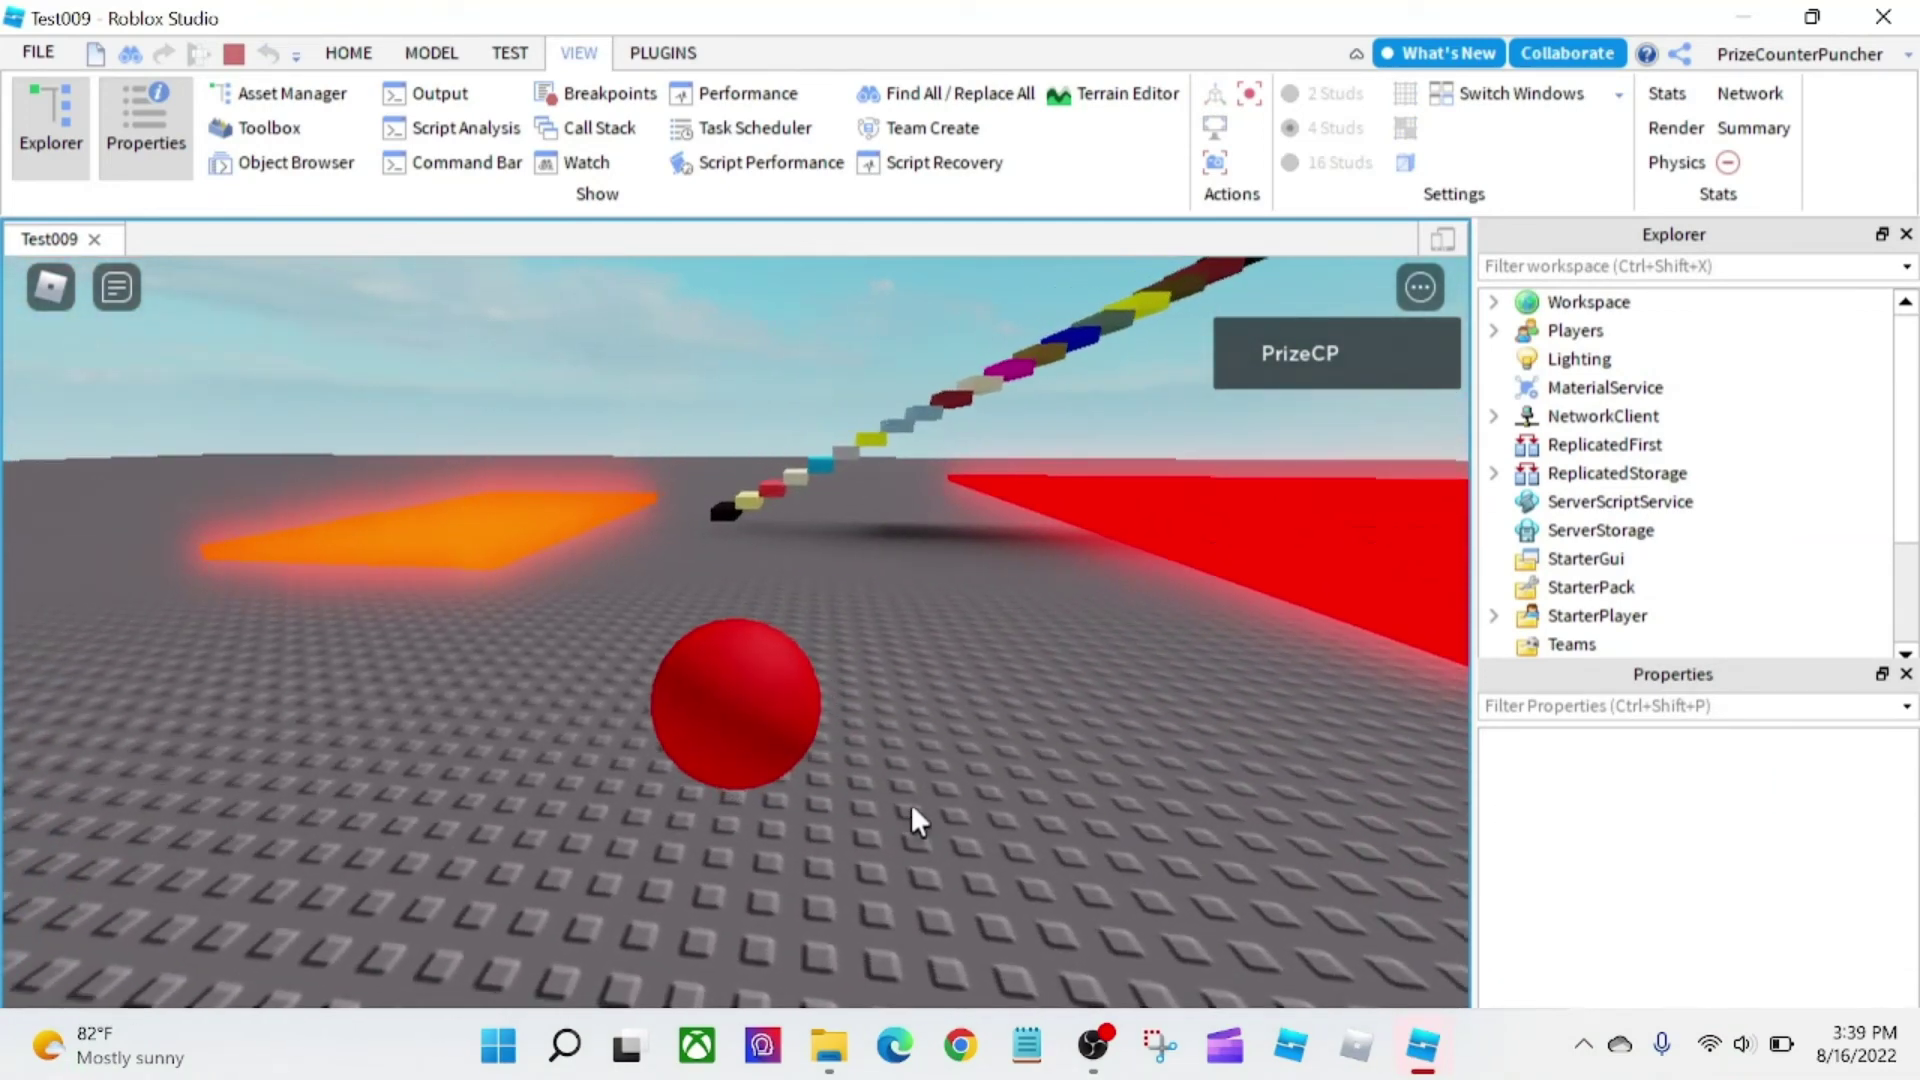
pyautogui.press('w')
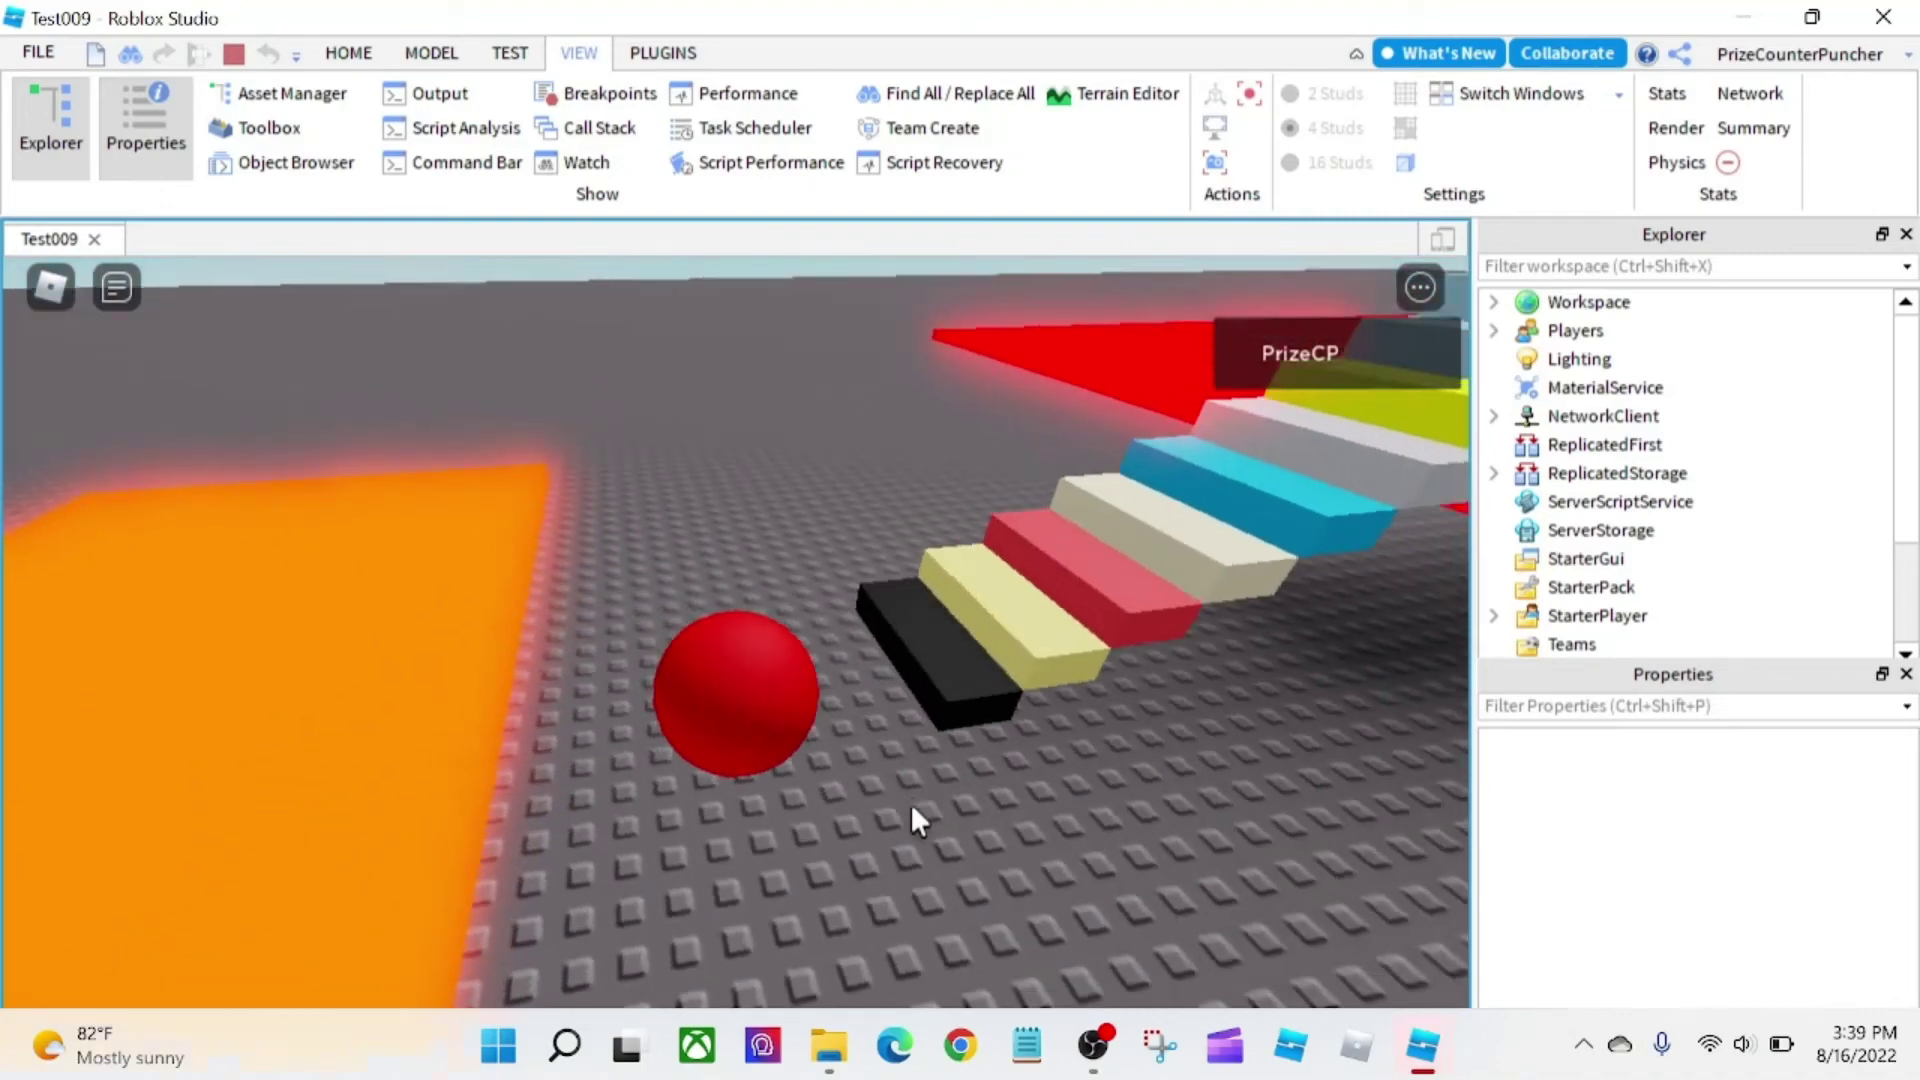
pyautogui.press('w')
pyautogui.press('space')
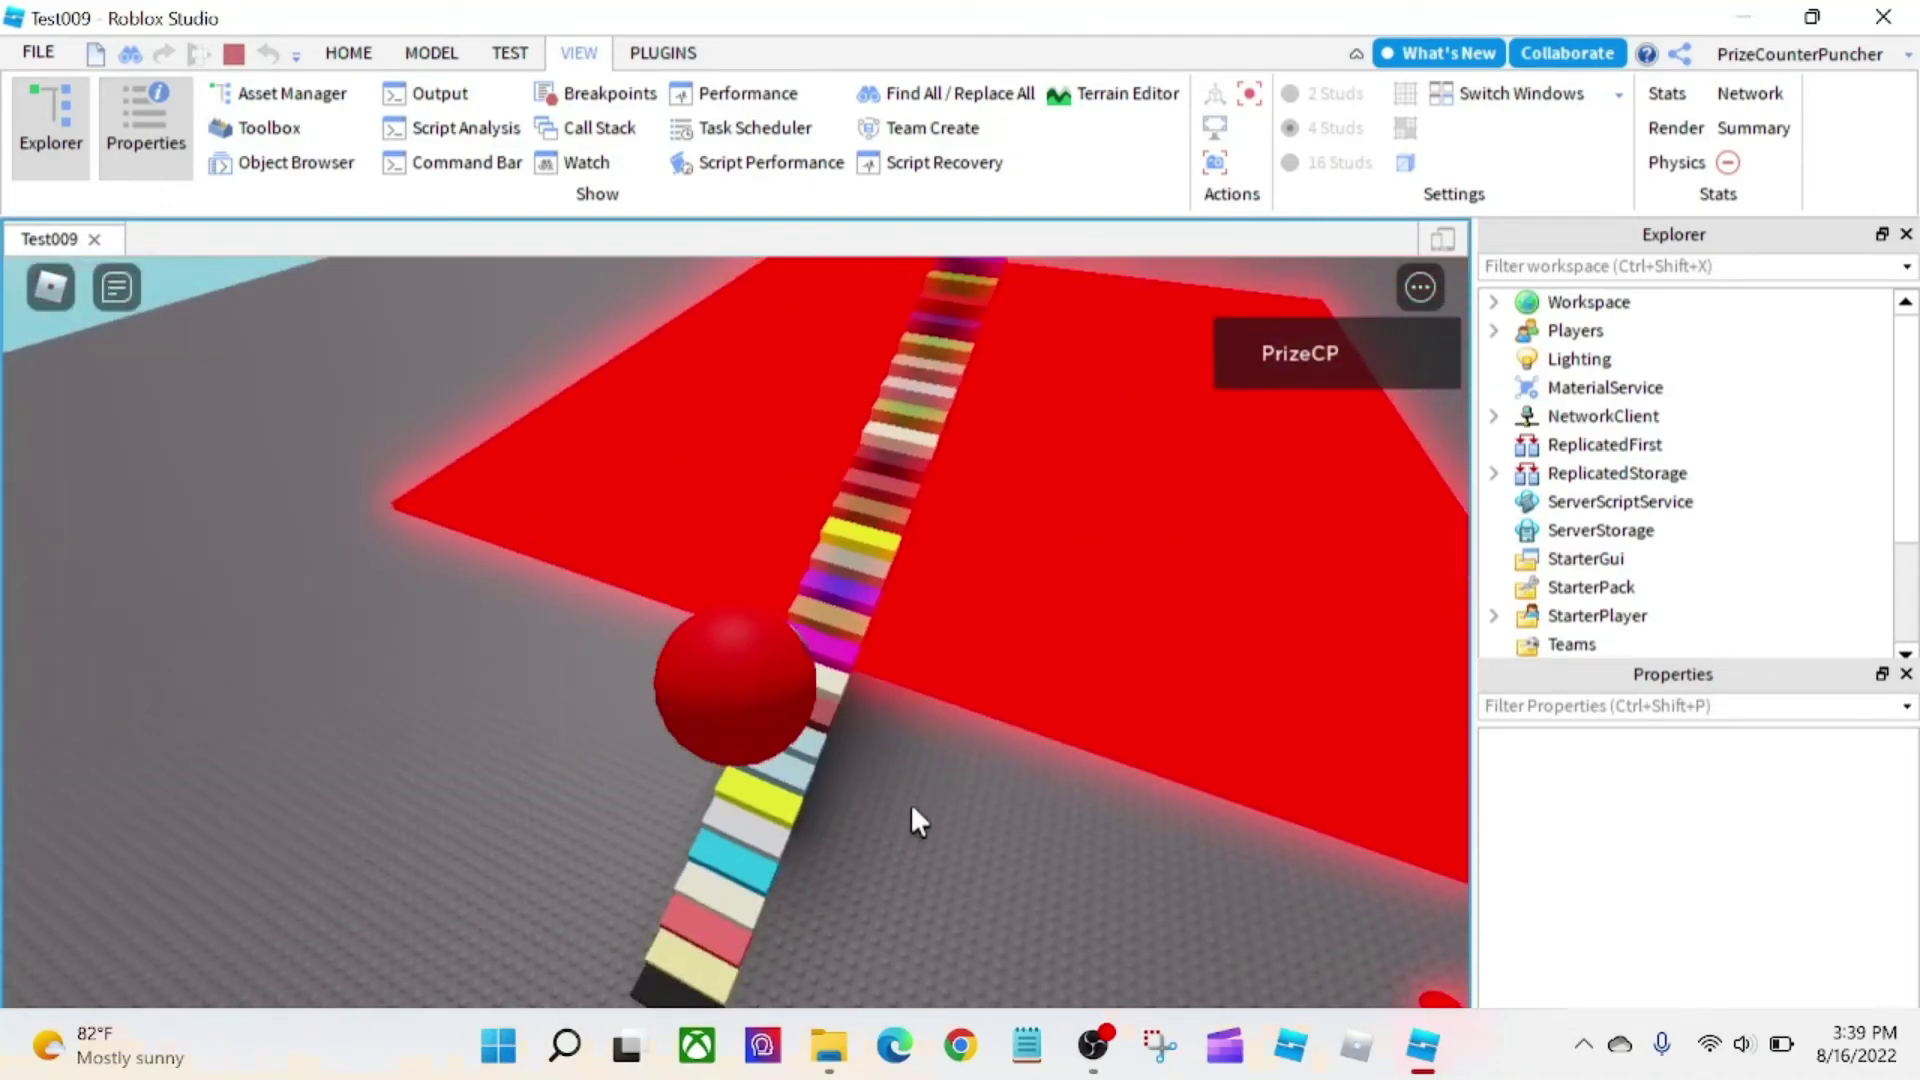
# - Roll the ball up the multicolored staircase above the red area to the purple steps
pyautogui.press('w')
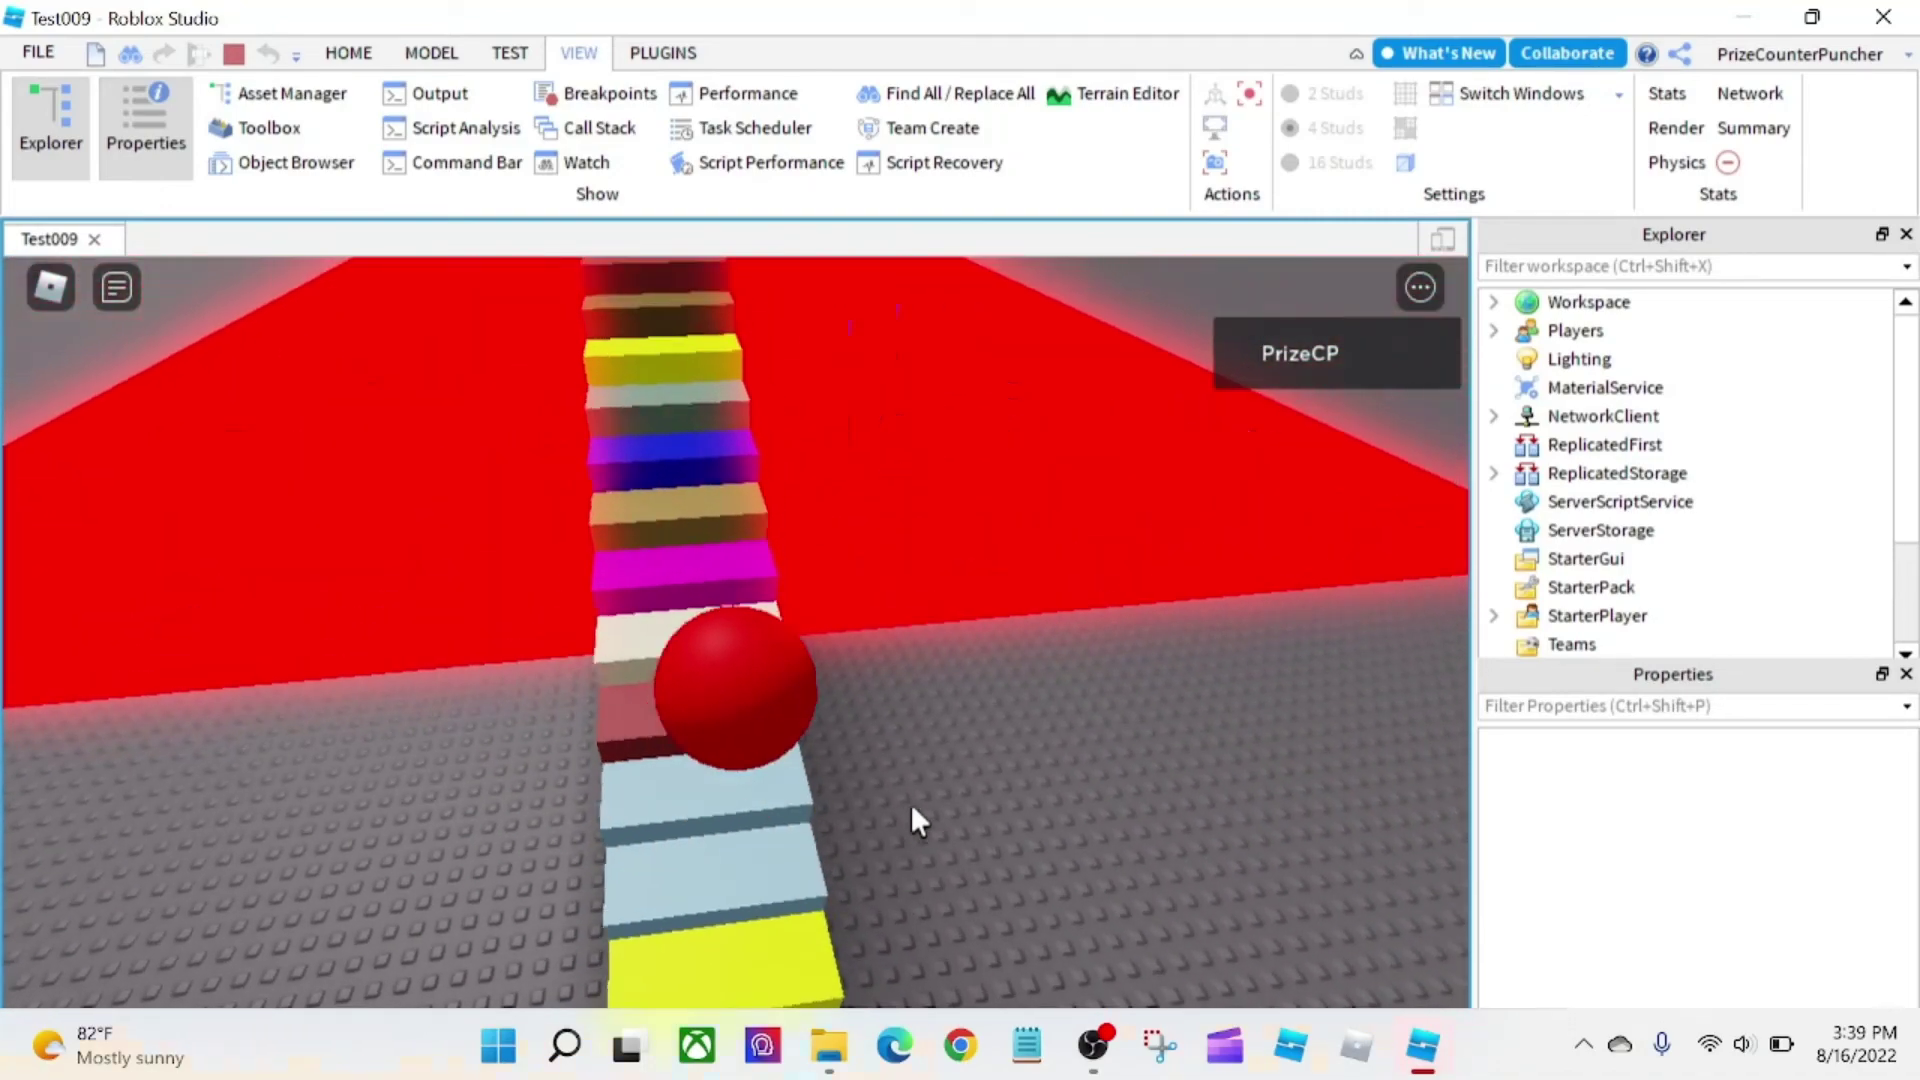
pyautogui.press('w')
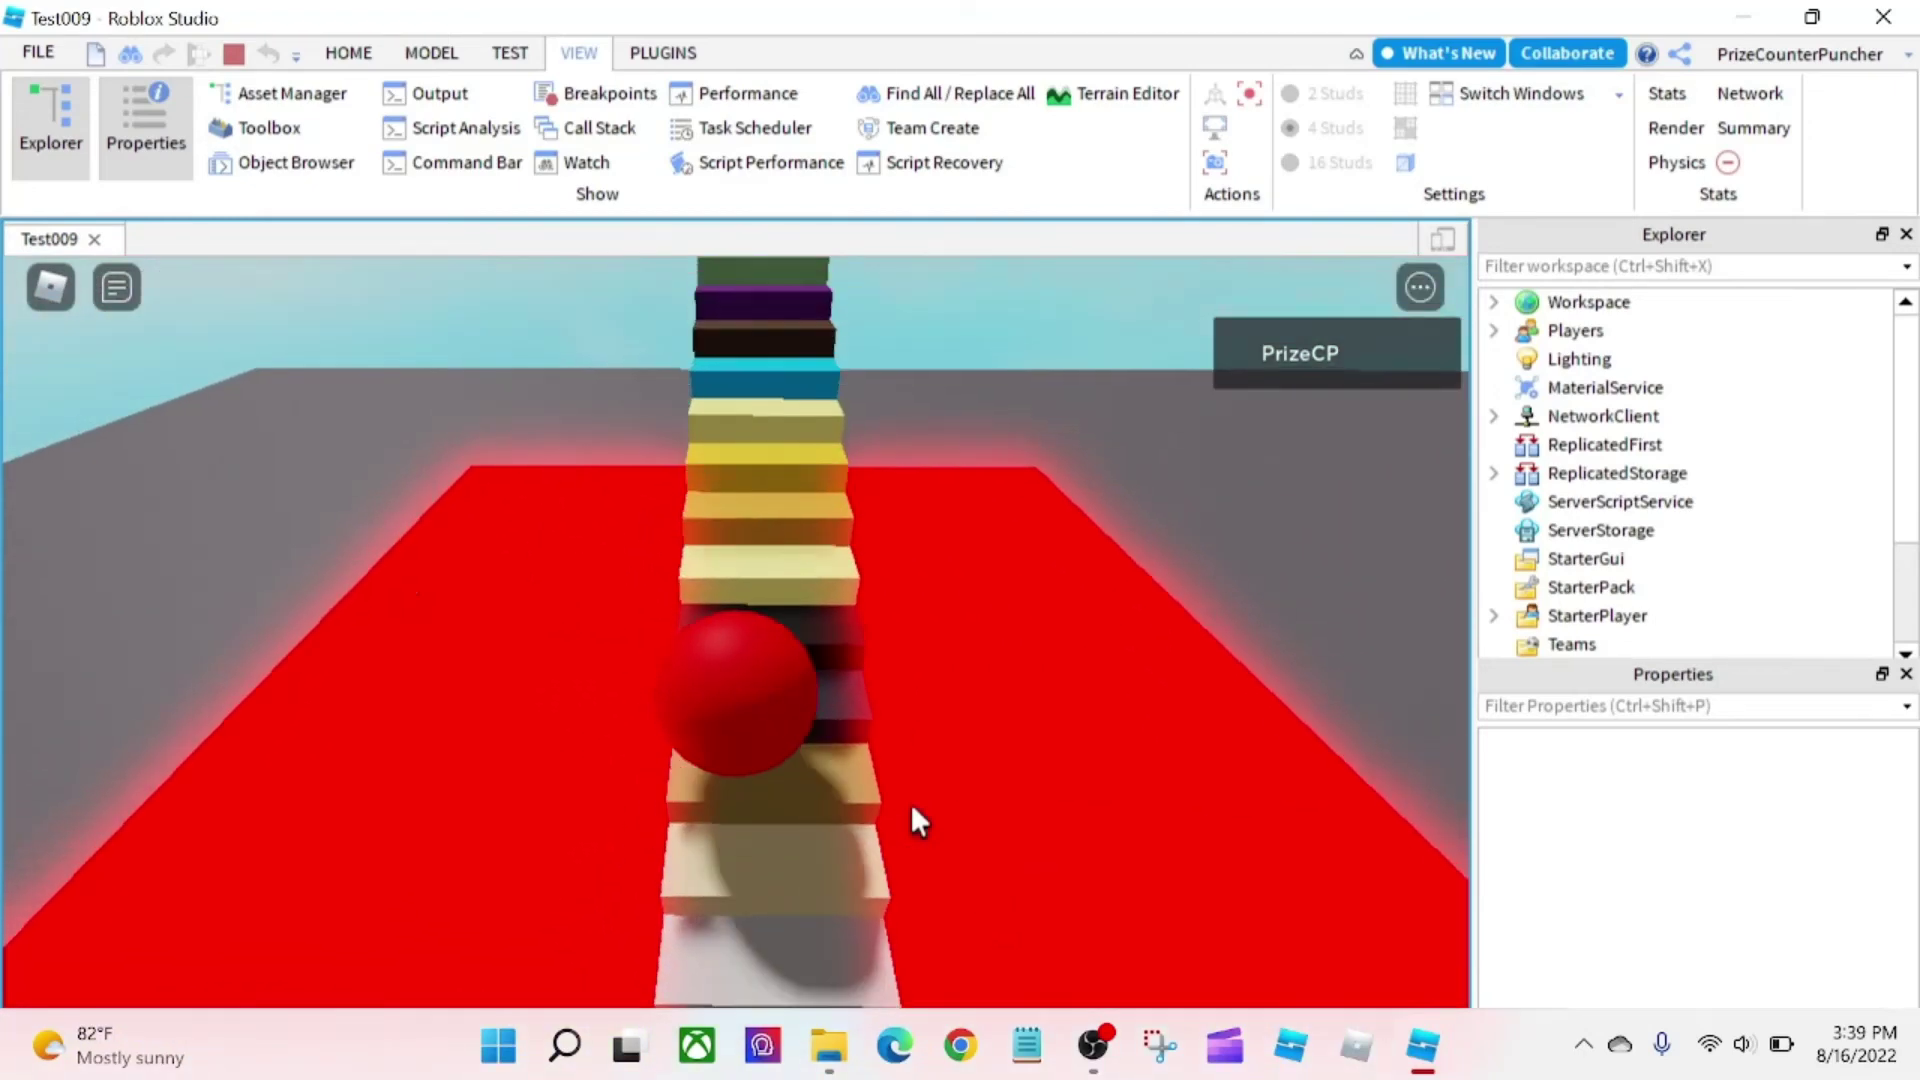
pyautogui.press('w')
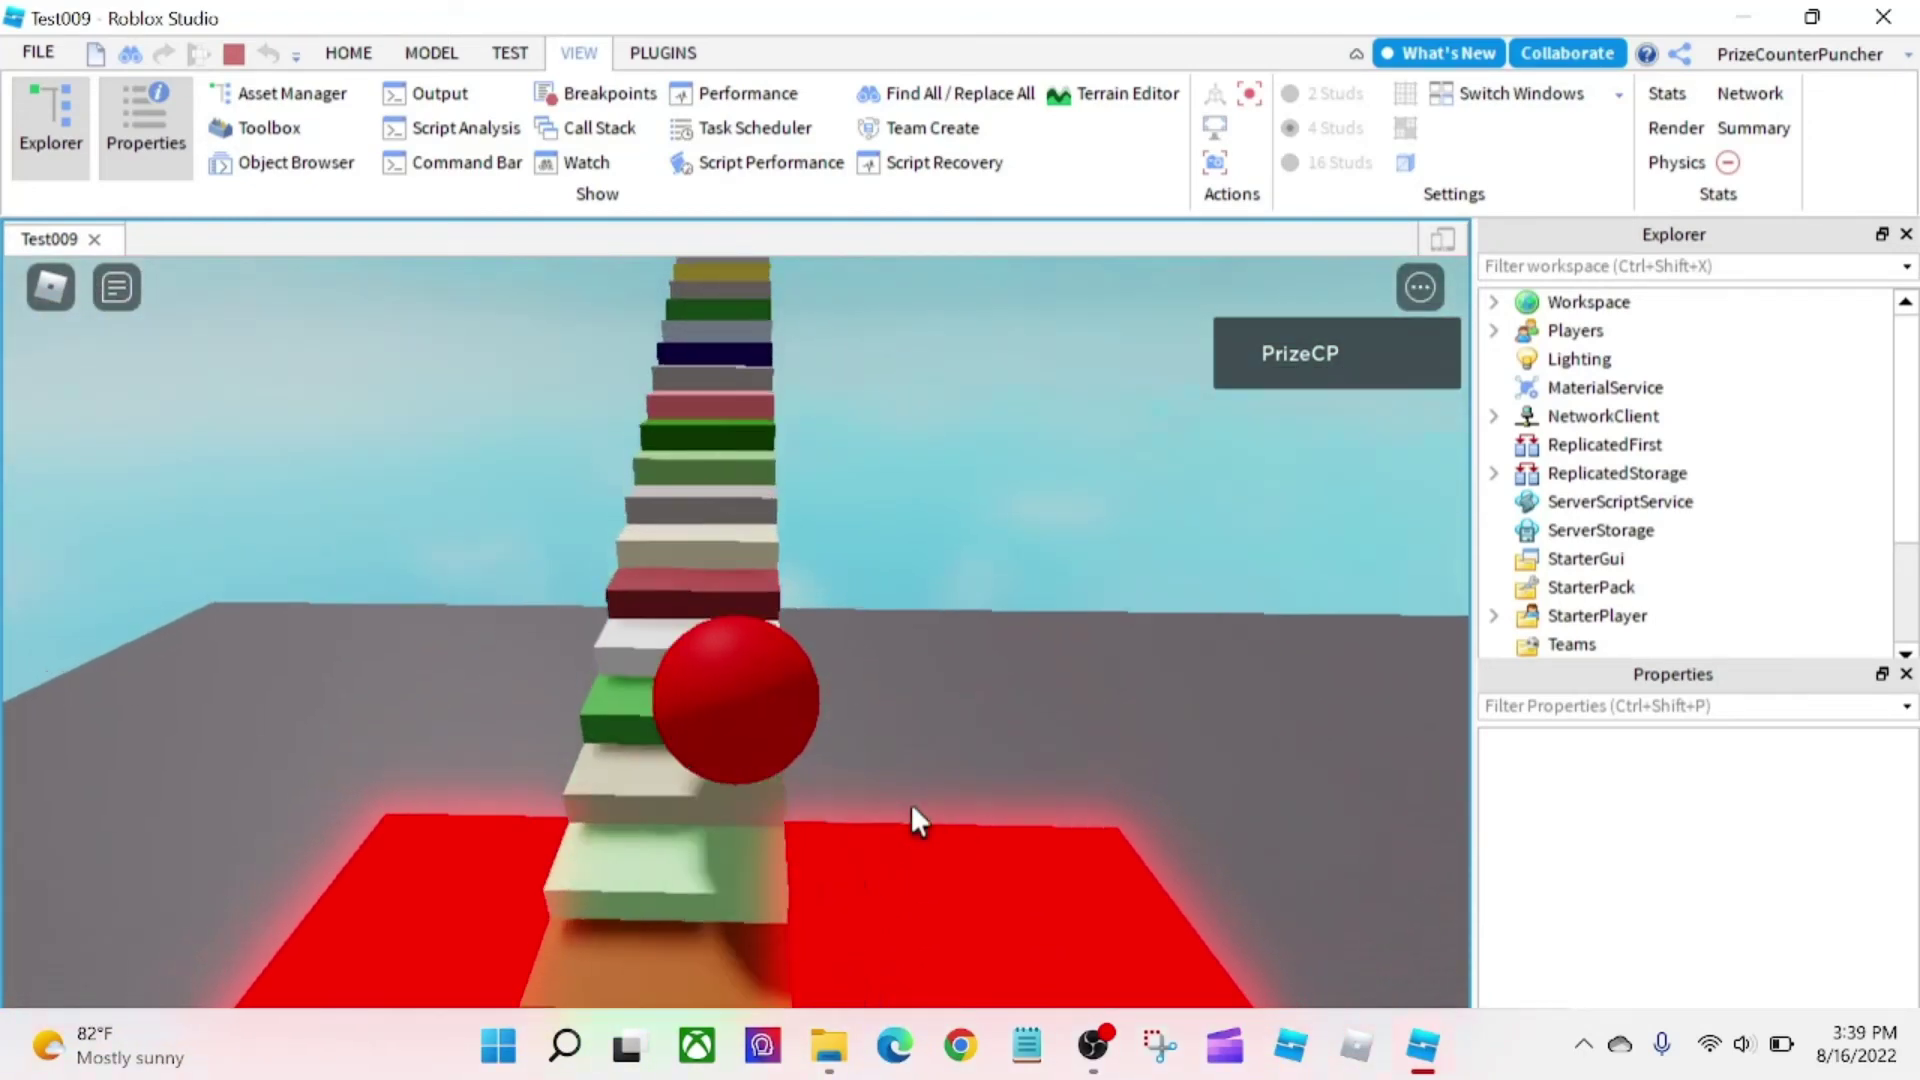
pyautogui.press('w')
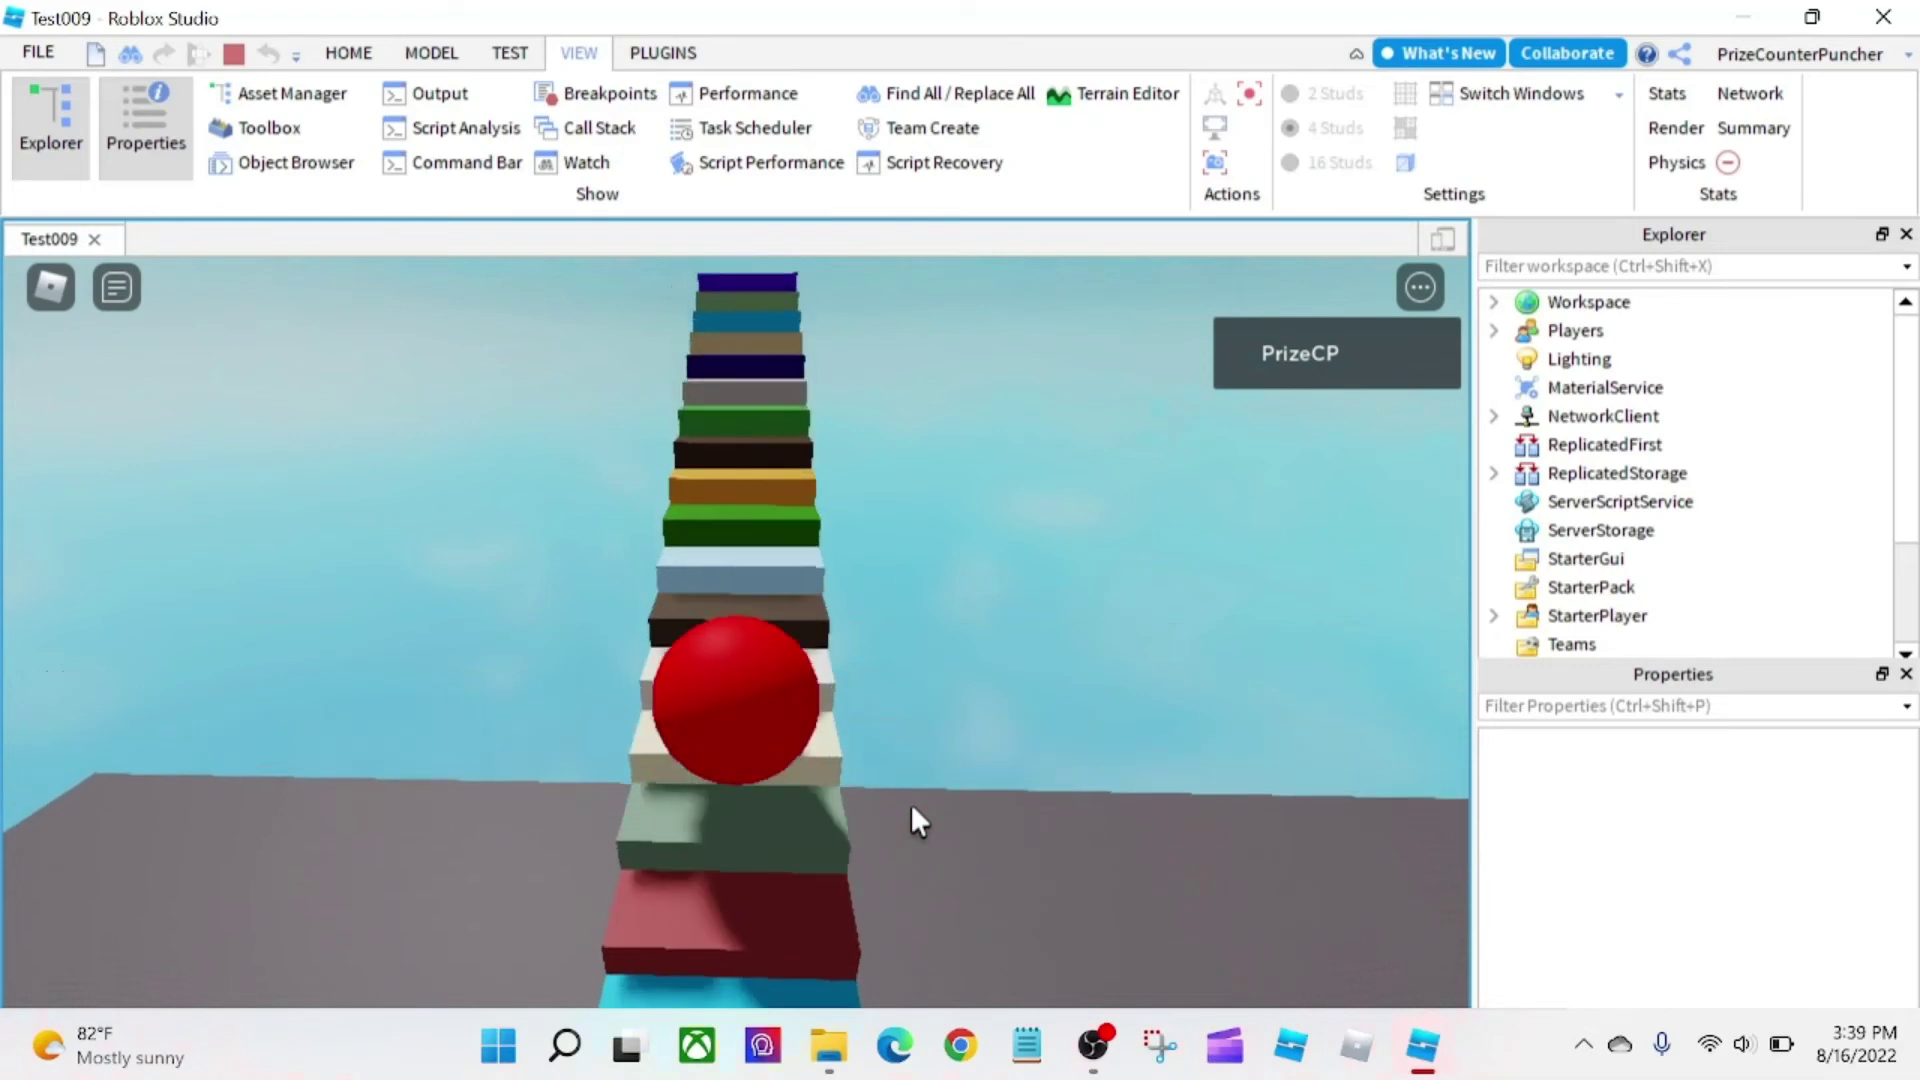
pyautogui.press('w')
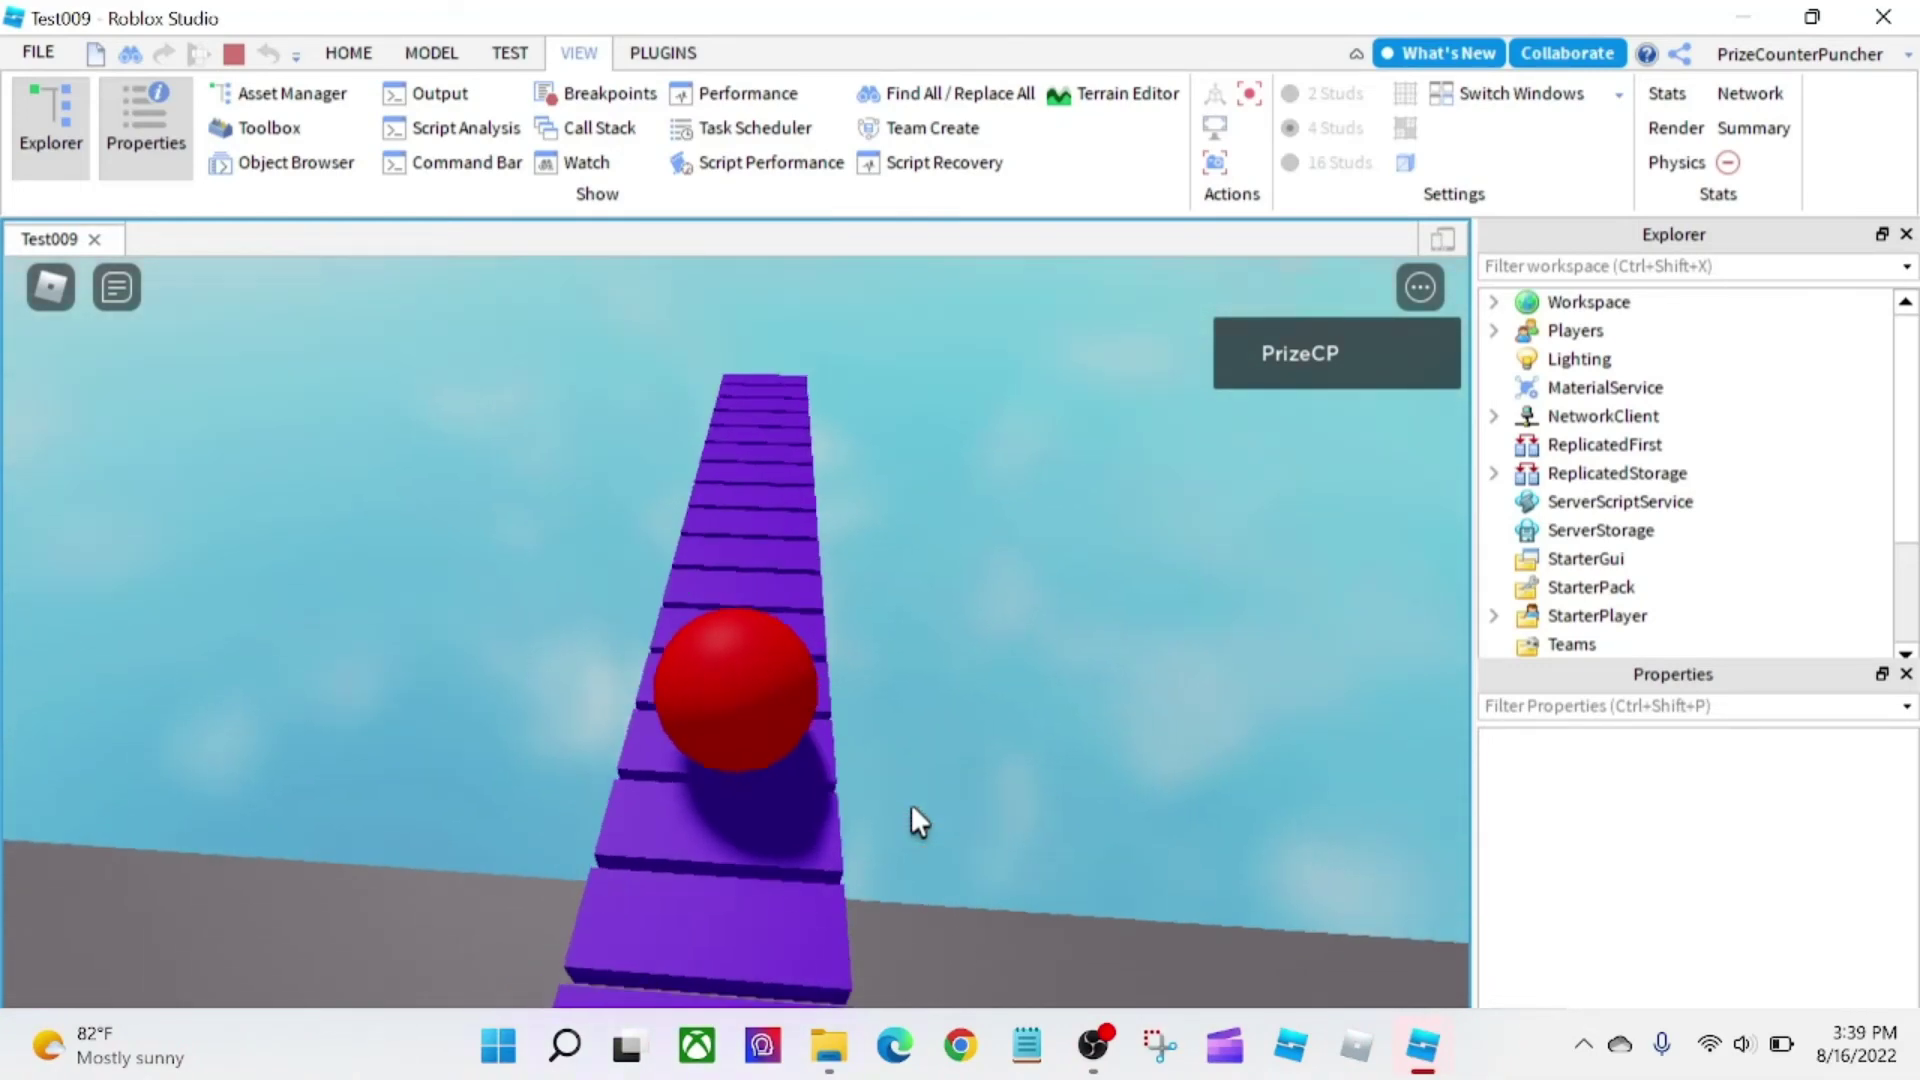
# - Roll the ball along the purple steps and off their far end, and stop the playtest
pyautogui.press('w')
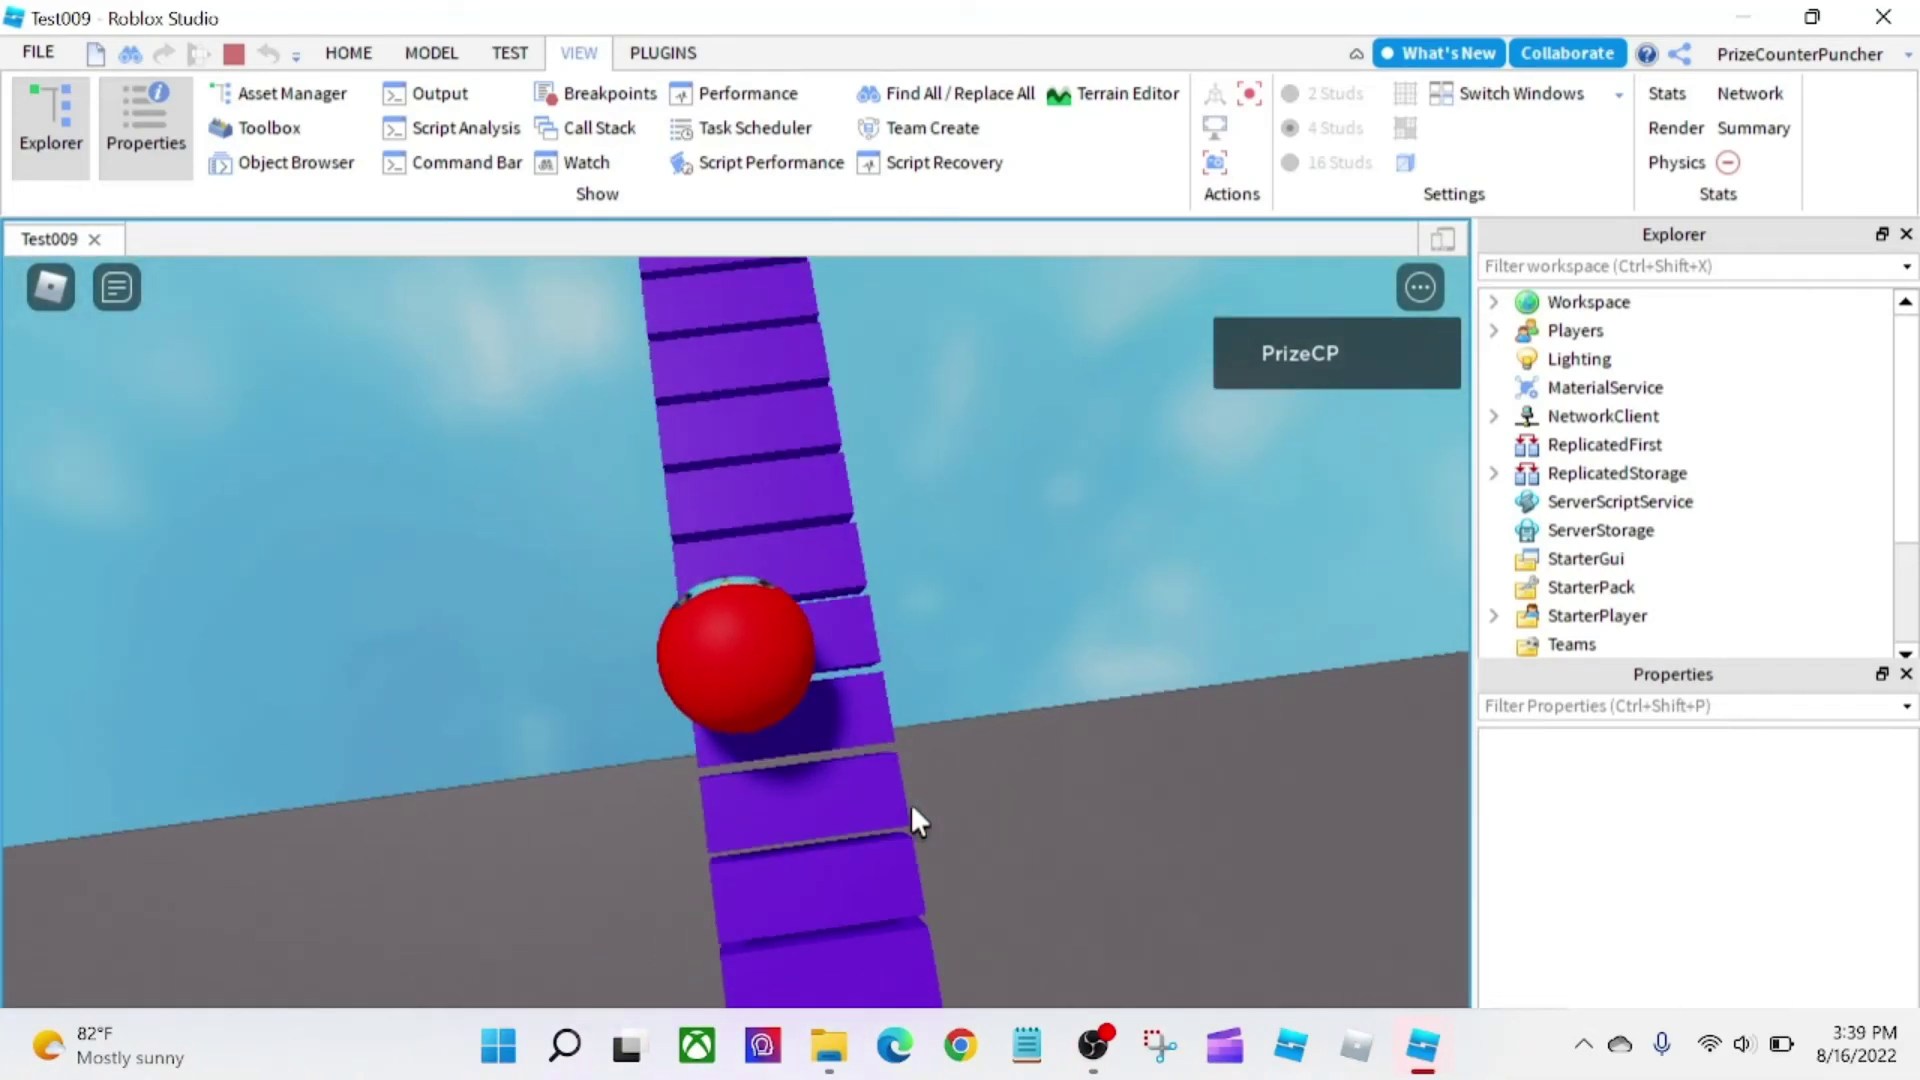
pyautogui.press('w')
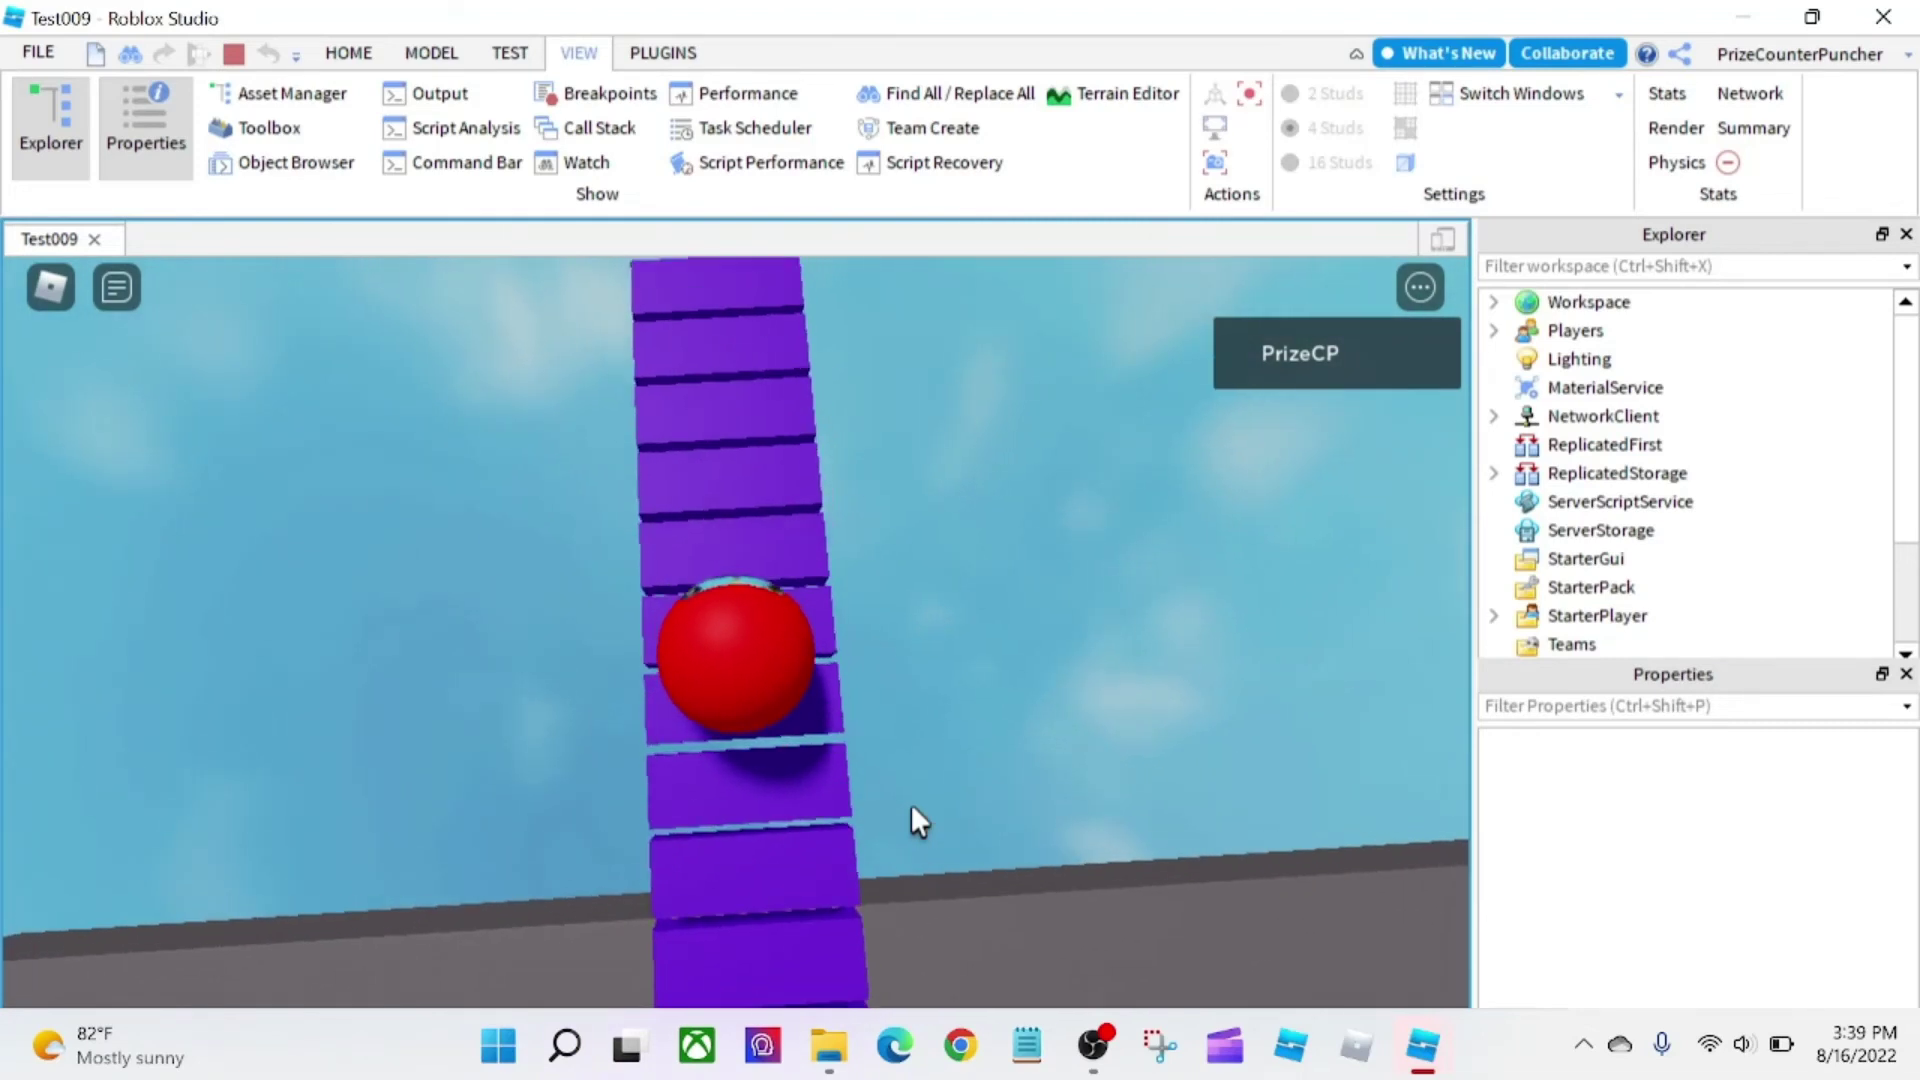
pyautogui.press('w')
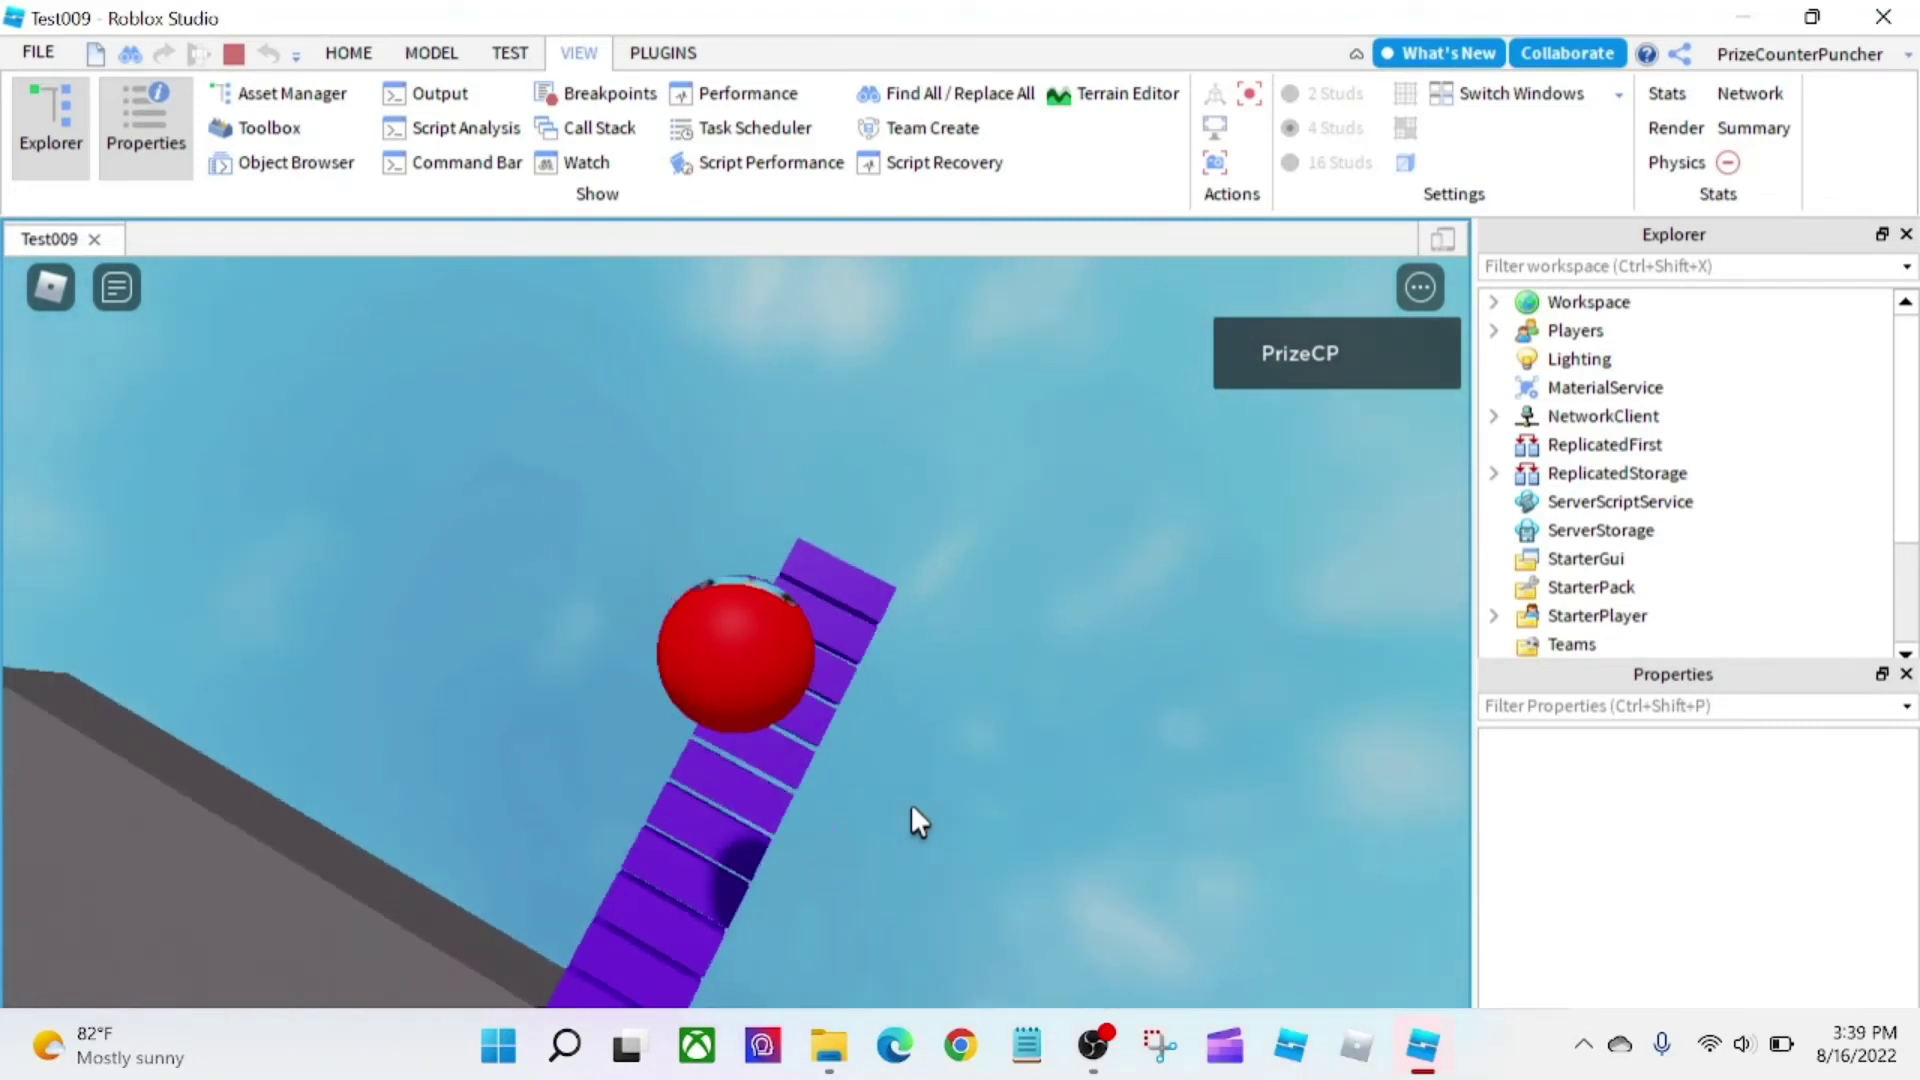
pyautogui.press('w')
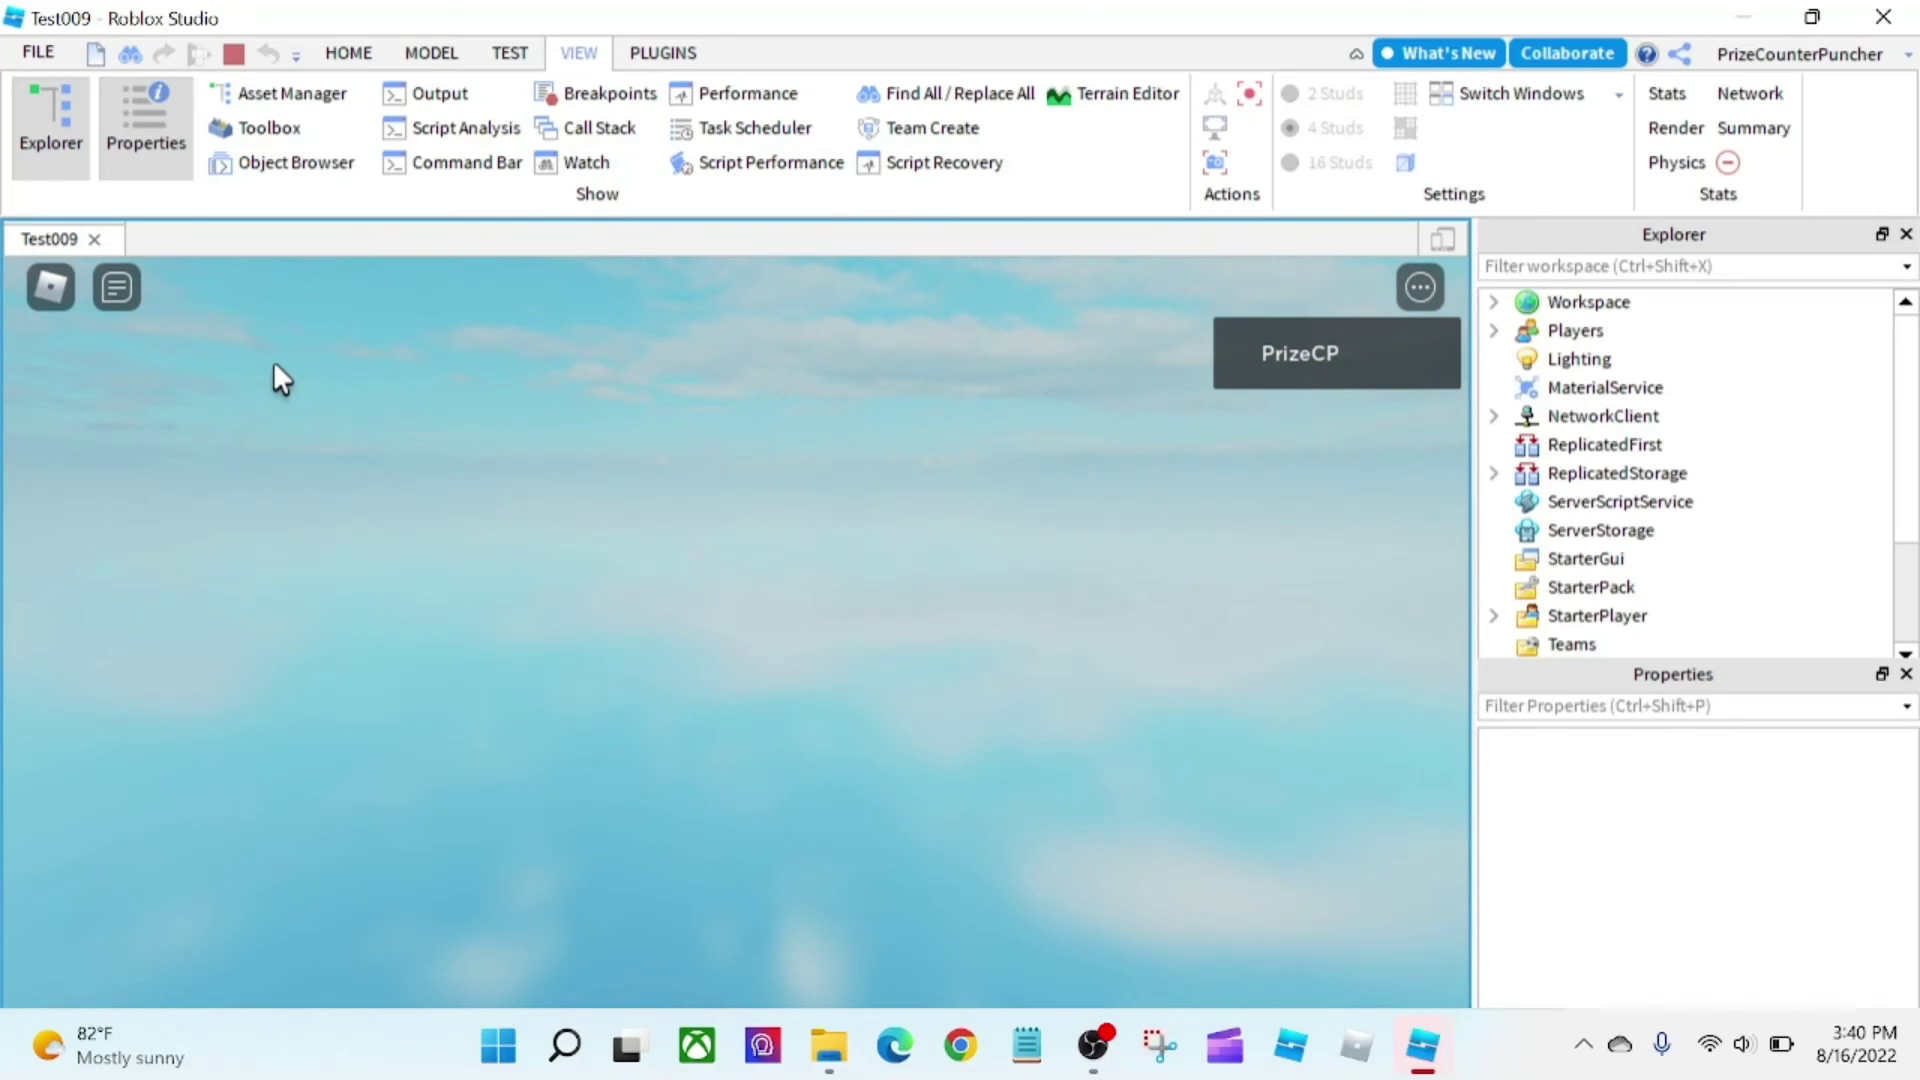
pyautogui.hotkey('shift', 'F5')
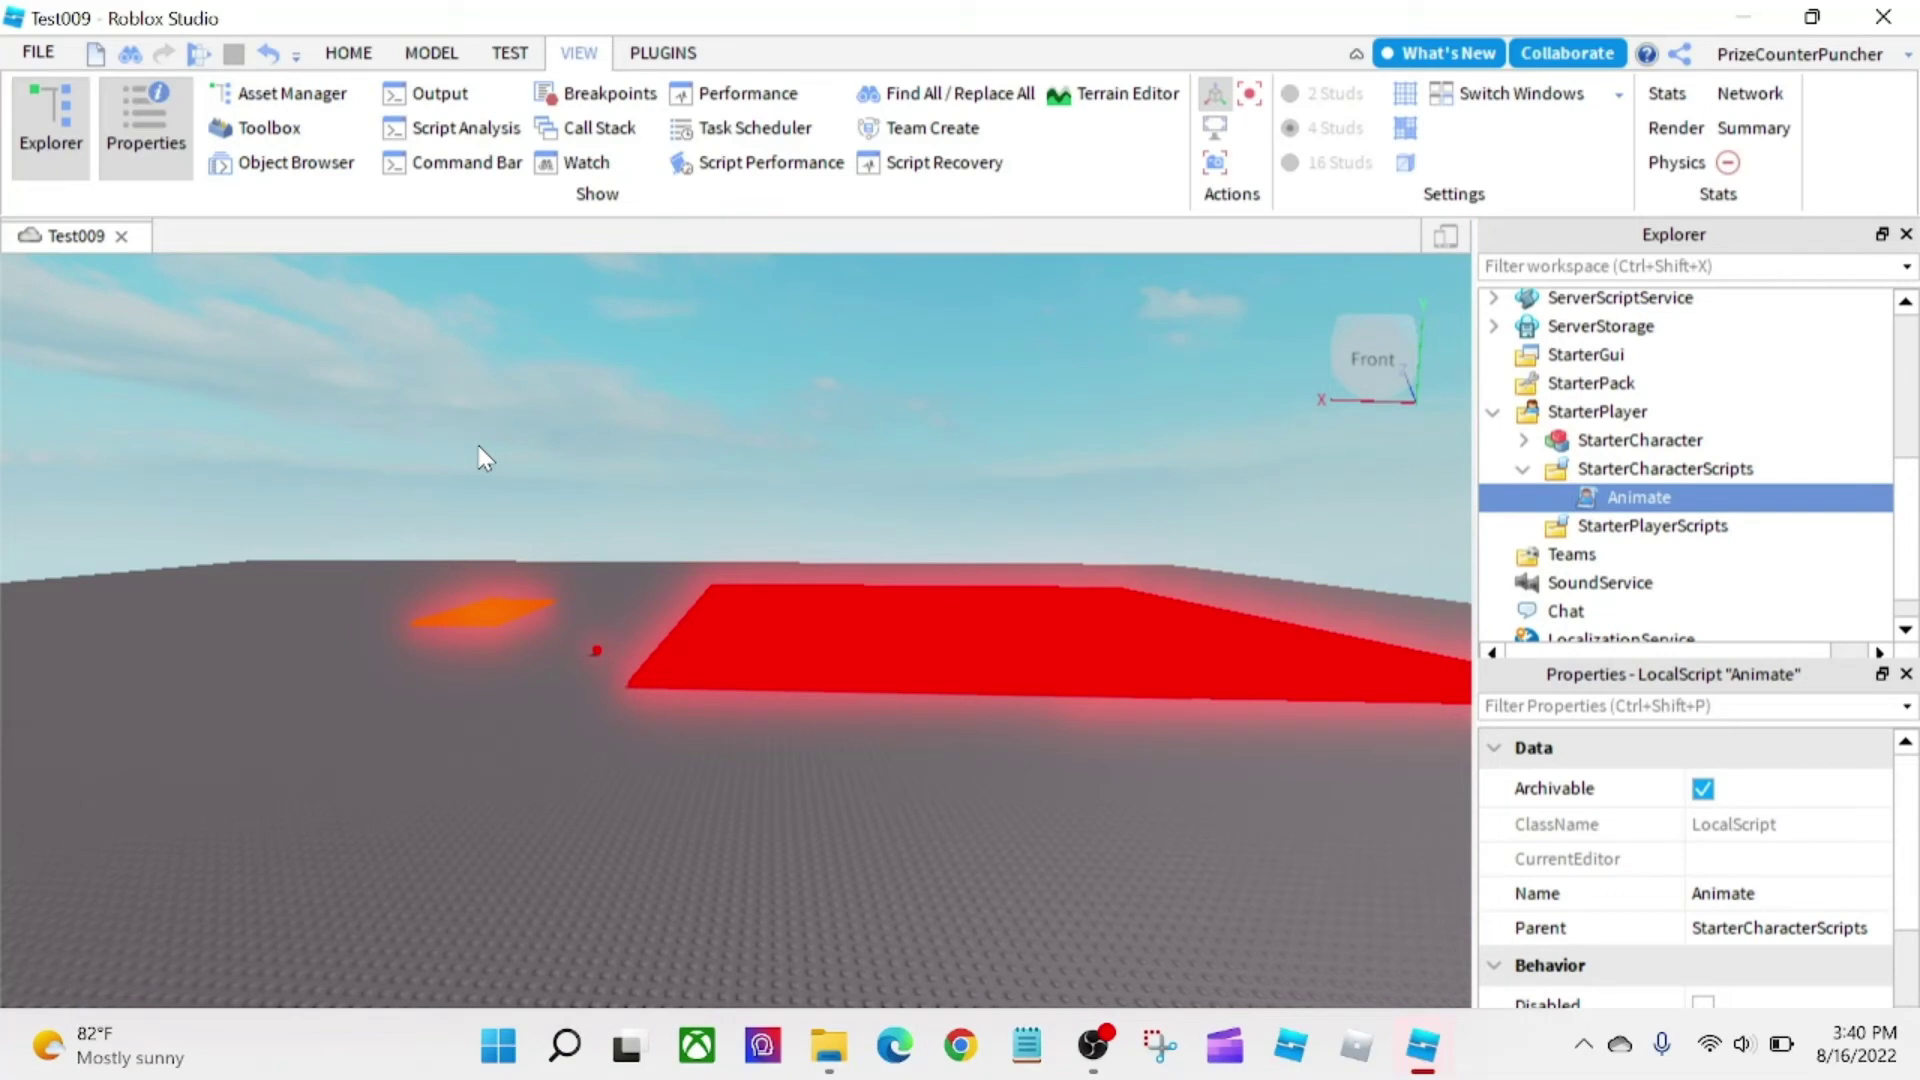
# - Open the Script inside ExplodingOrb in the Workspace and examine the Instance.new("Explosion") call in its onTouch function
pyautogui.scroll(4, 1560, 460)
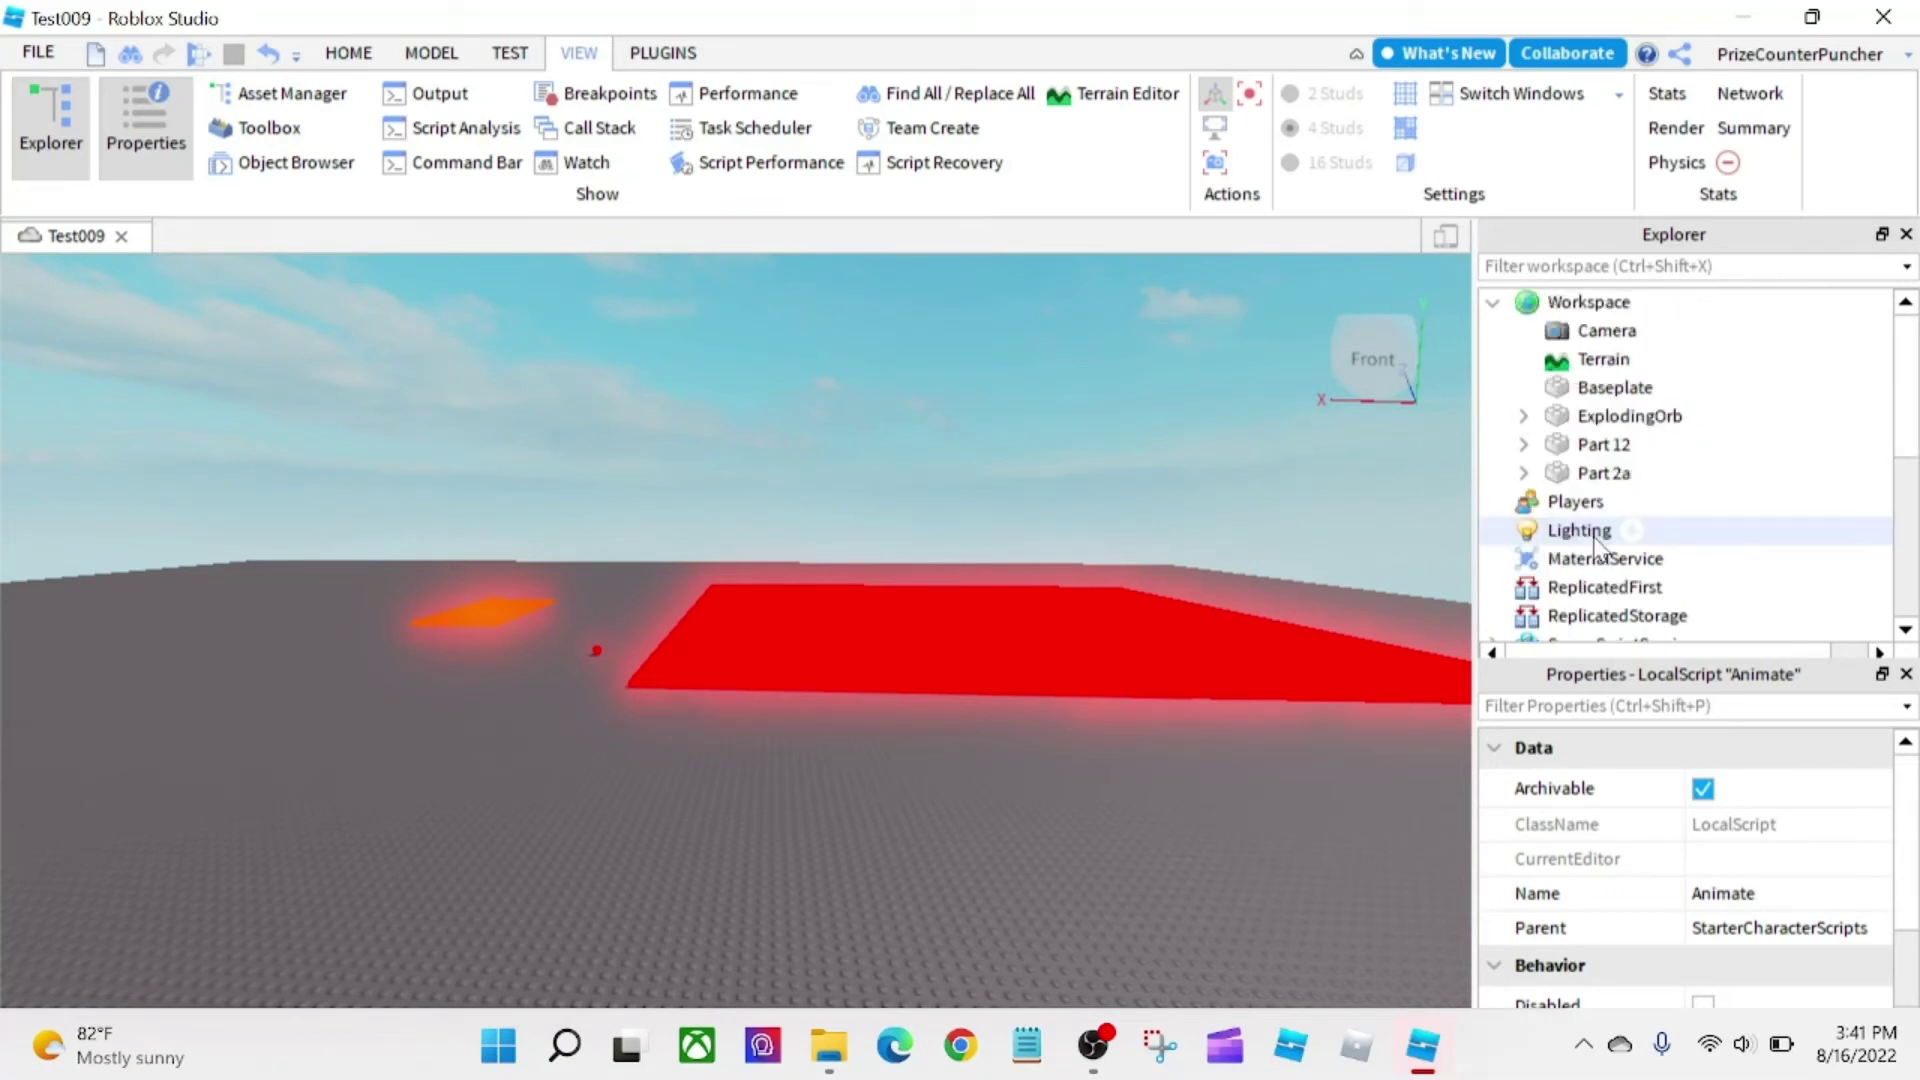
pyautogui.click(1523, 415)
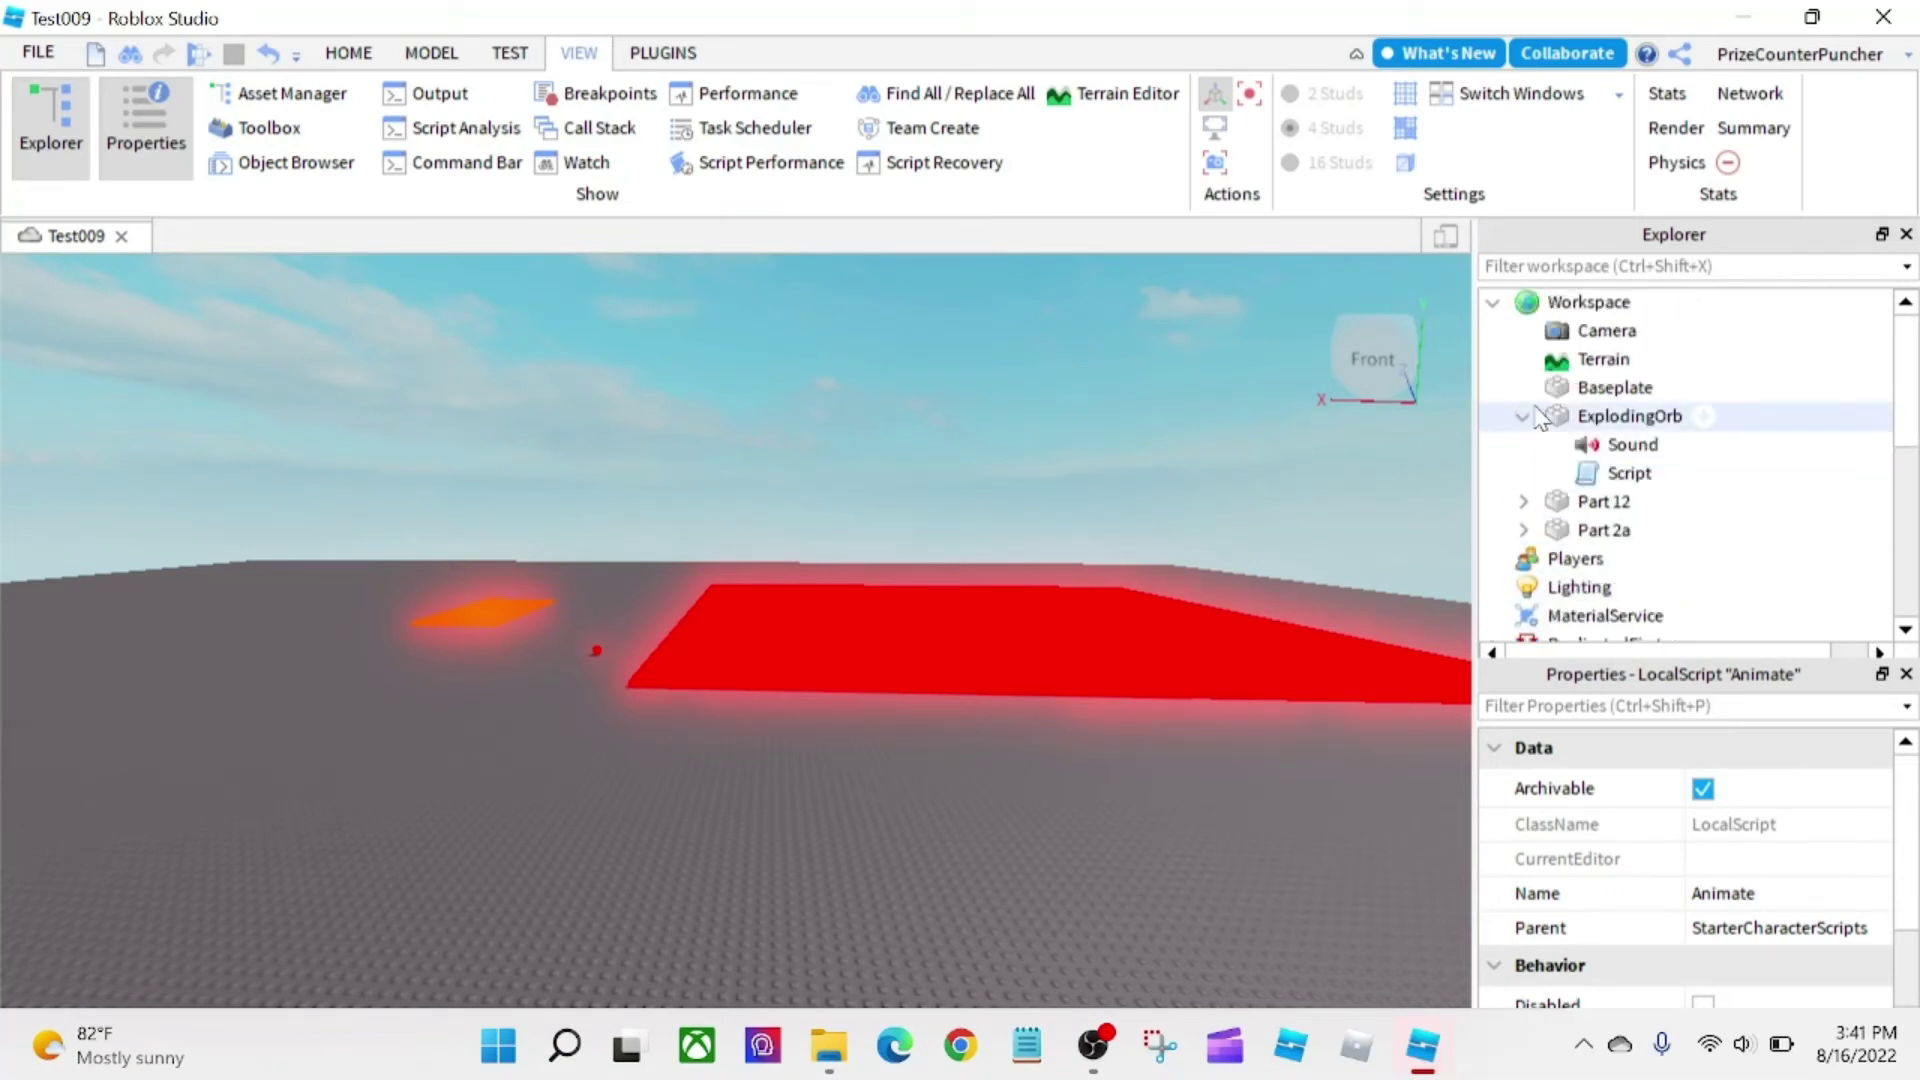
pyautogui.doubleClick(1627, 474)
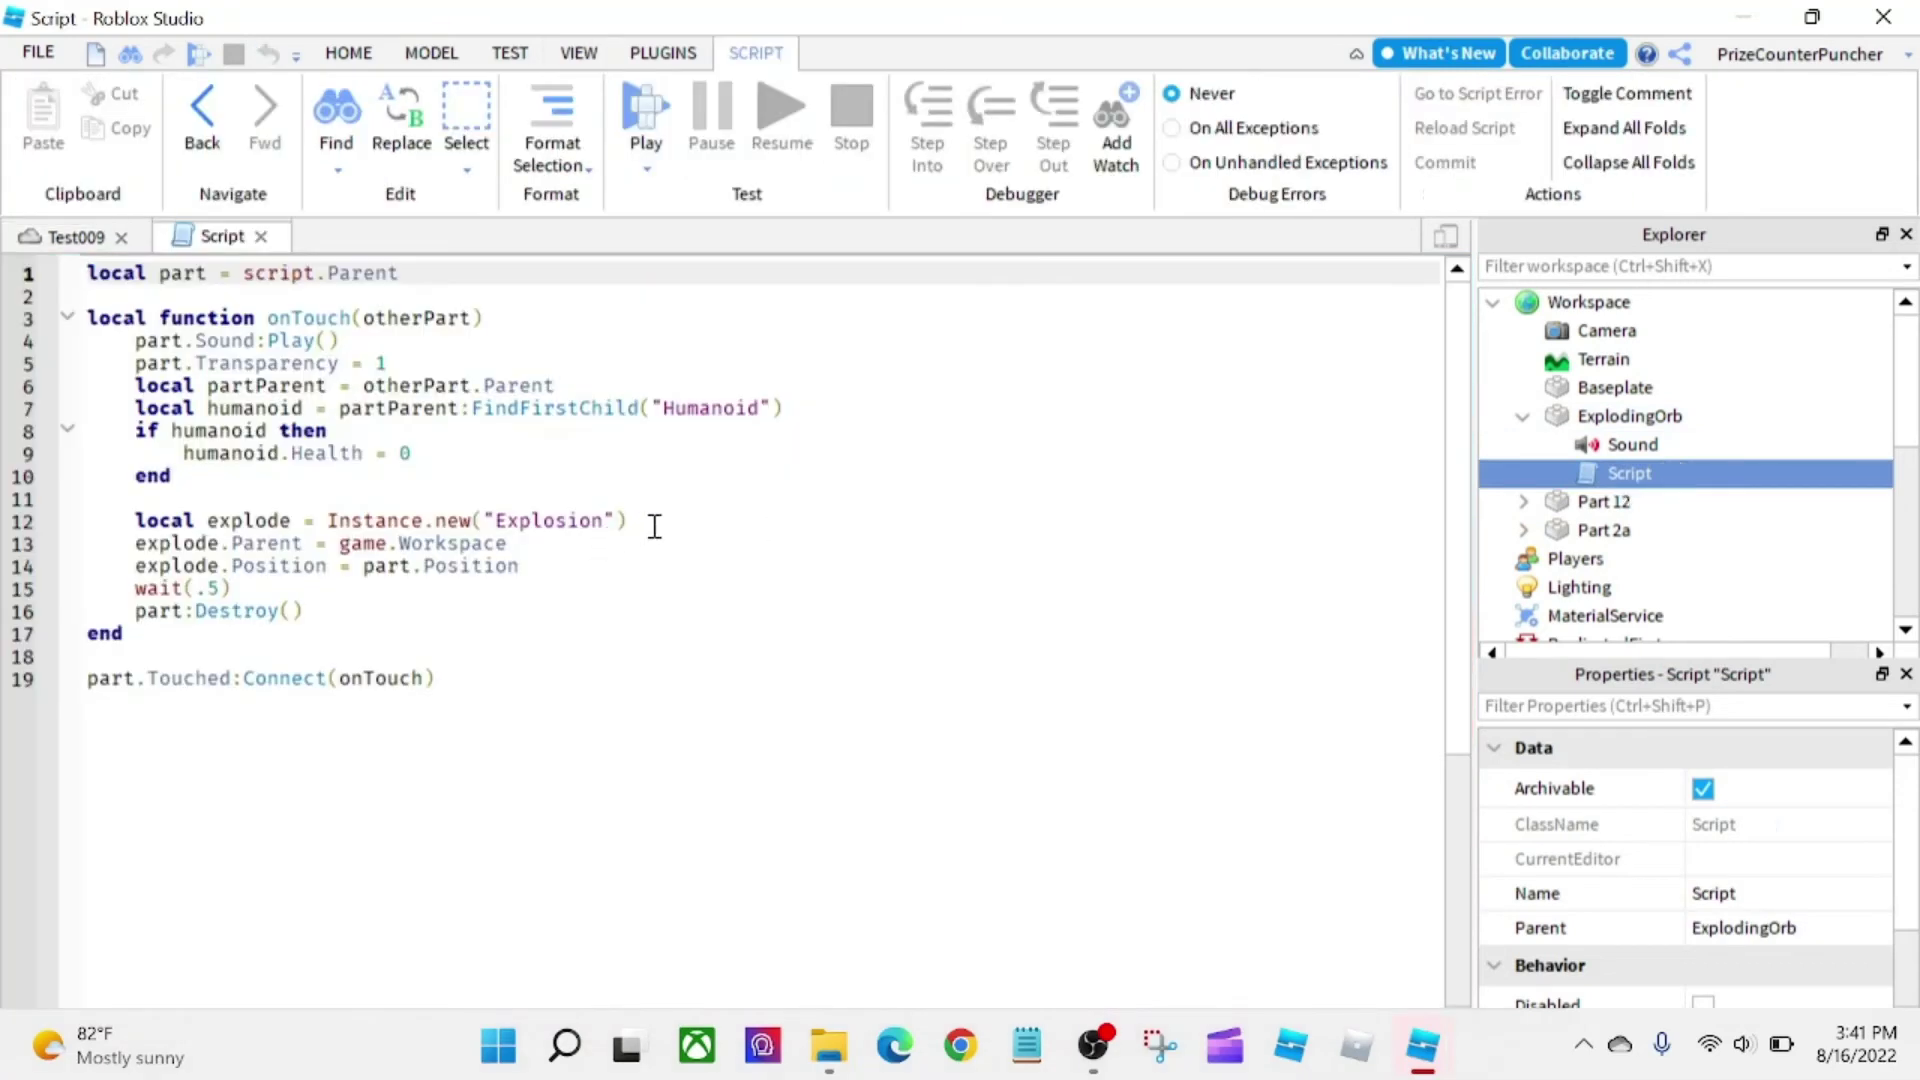
pyautogui.moveTo(655, 527); pyautogui.dragTo(358, 513)
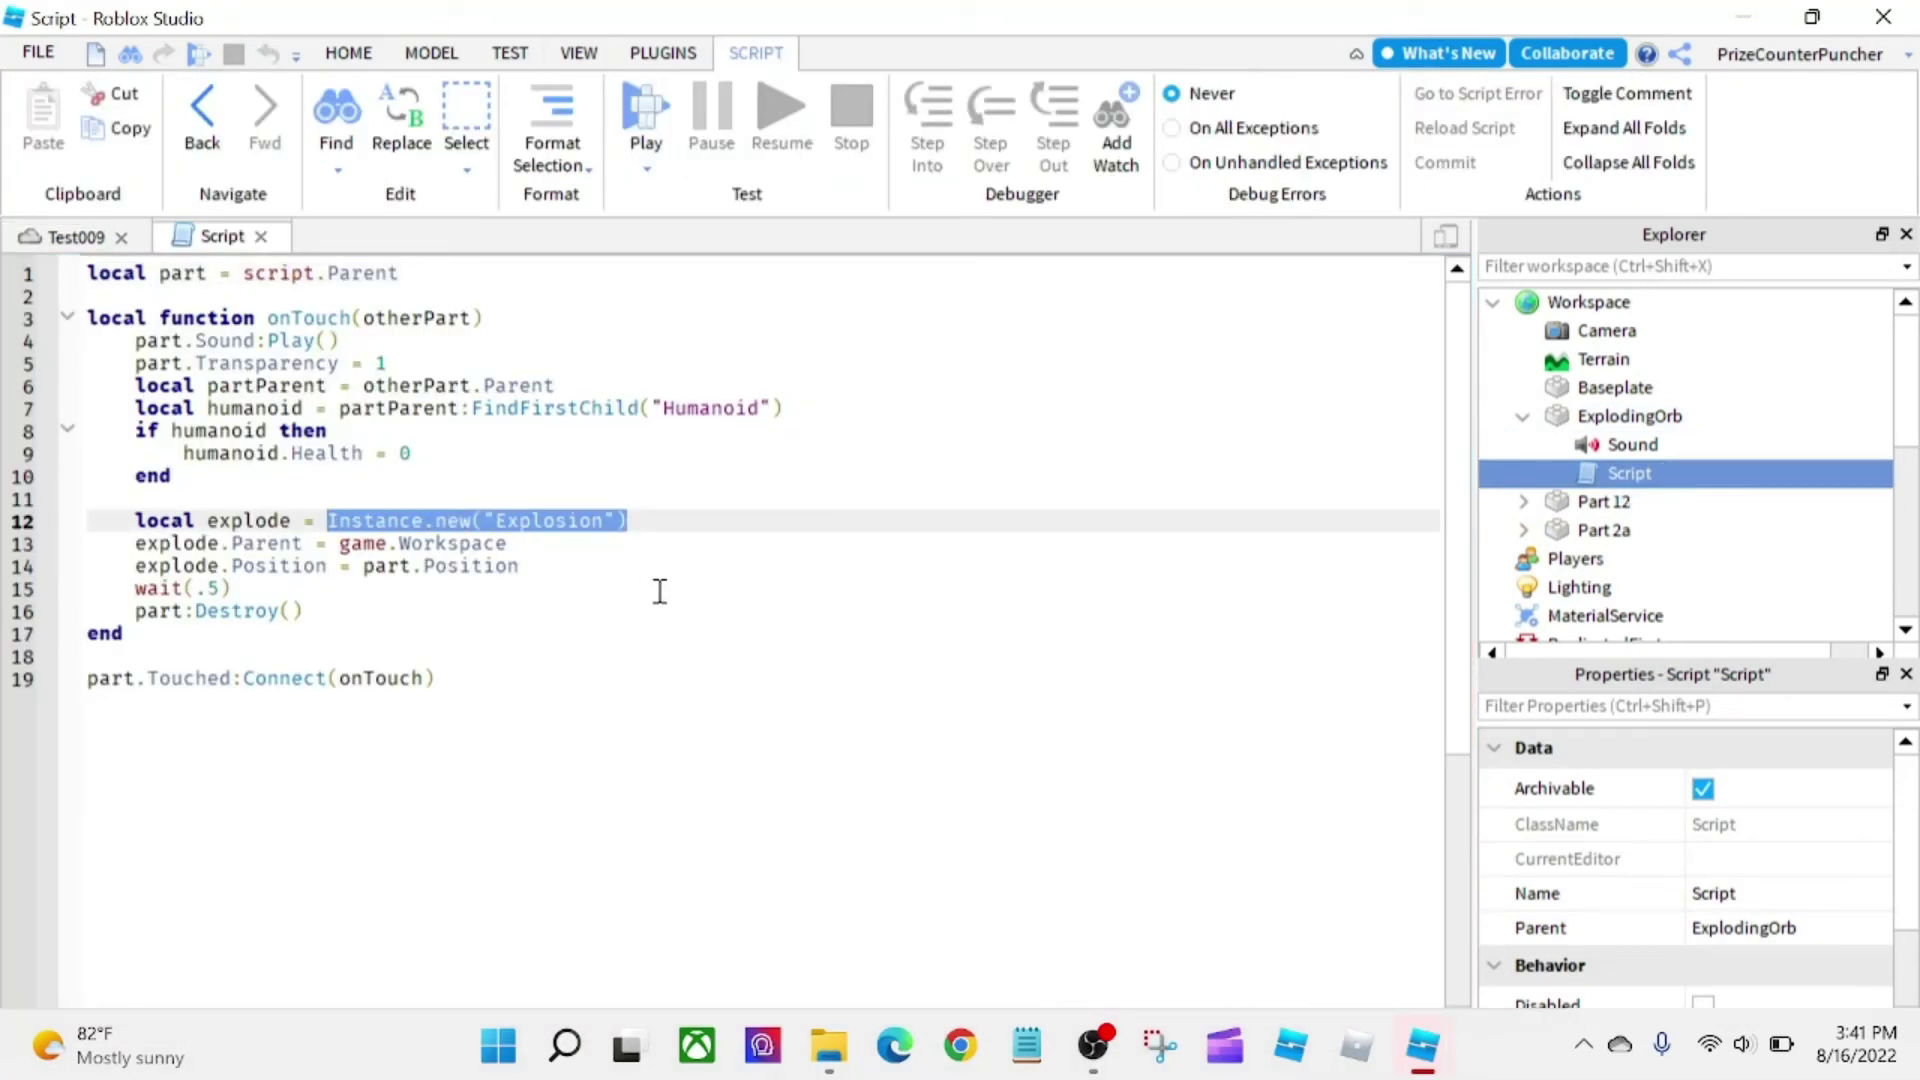
pyautogui.click(216, 484)
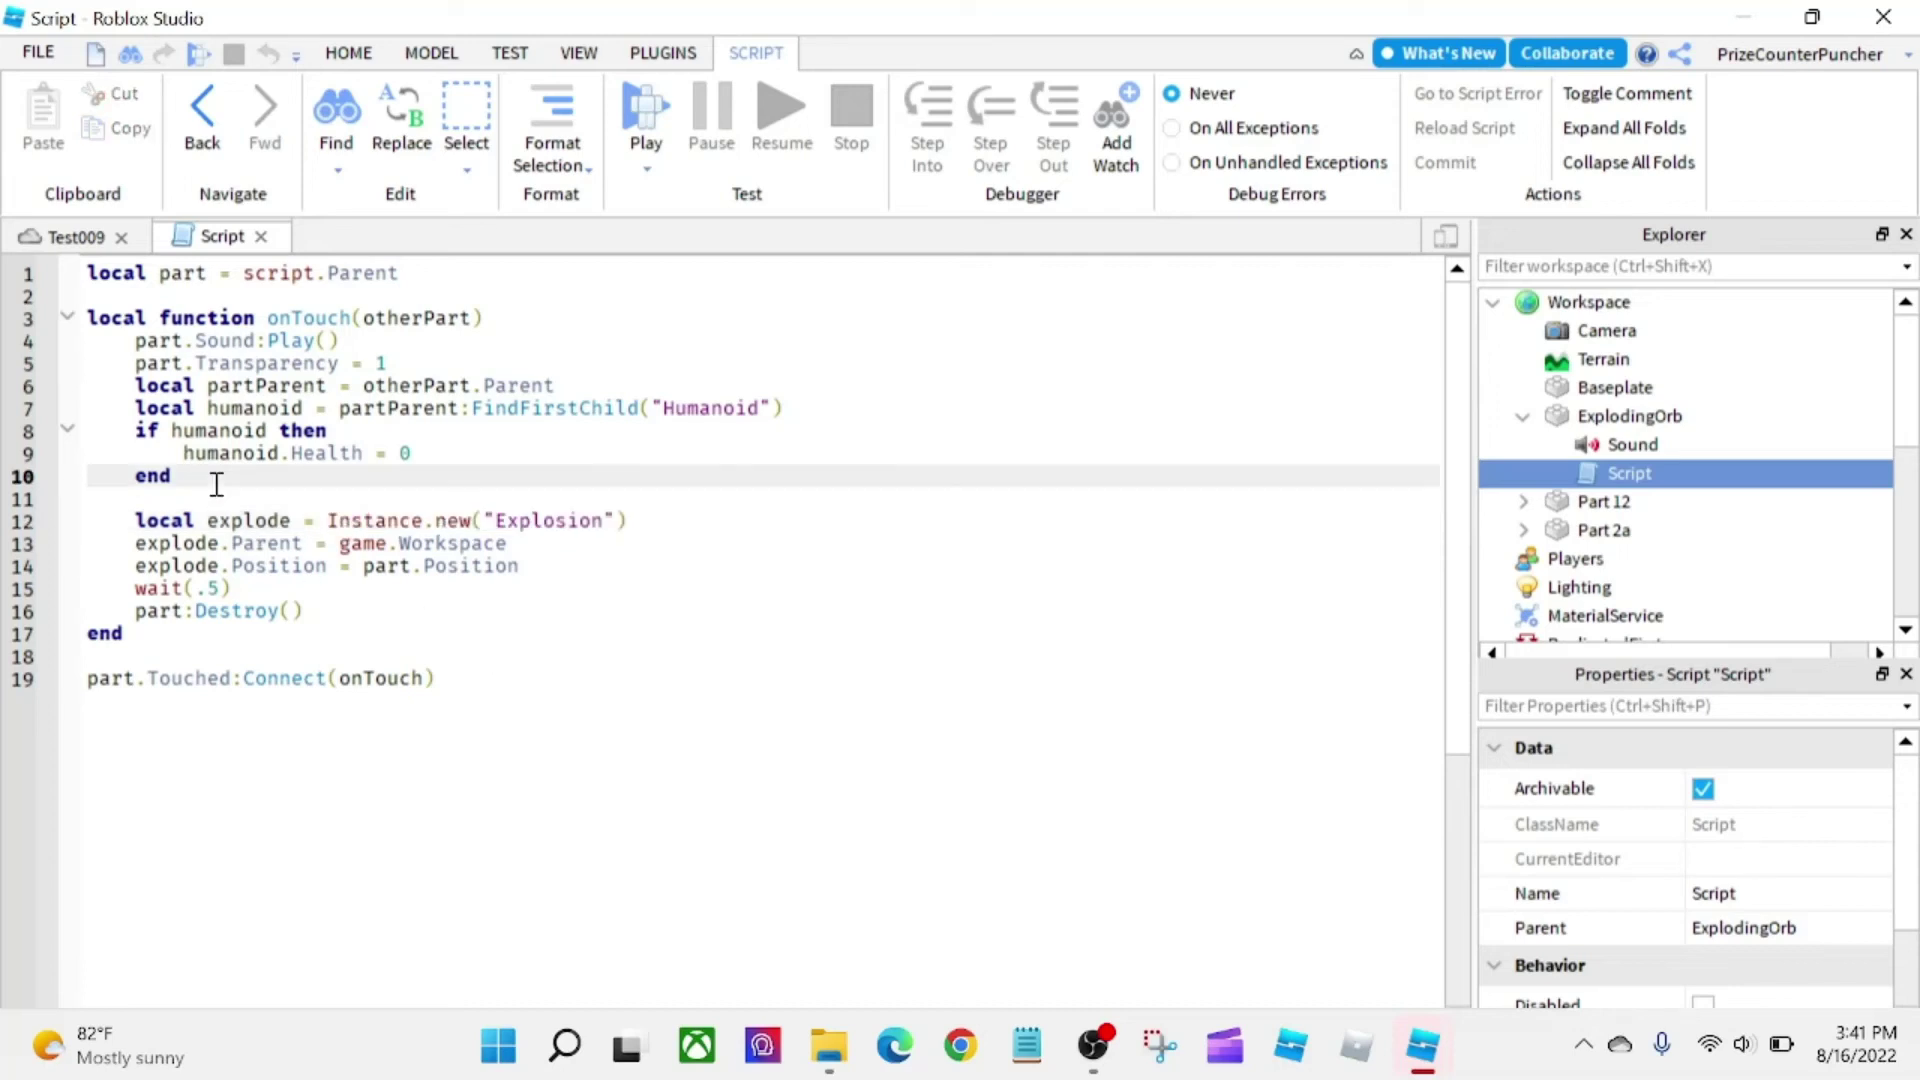
# - Comment out the humanoid.Health = 0 line inside the if humanoid block of the ExplodingOrb script
pyautogui.moveTo(166, 472); pyautogui.dragTo(104, 432)
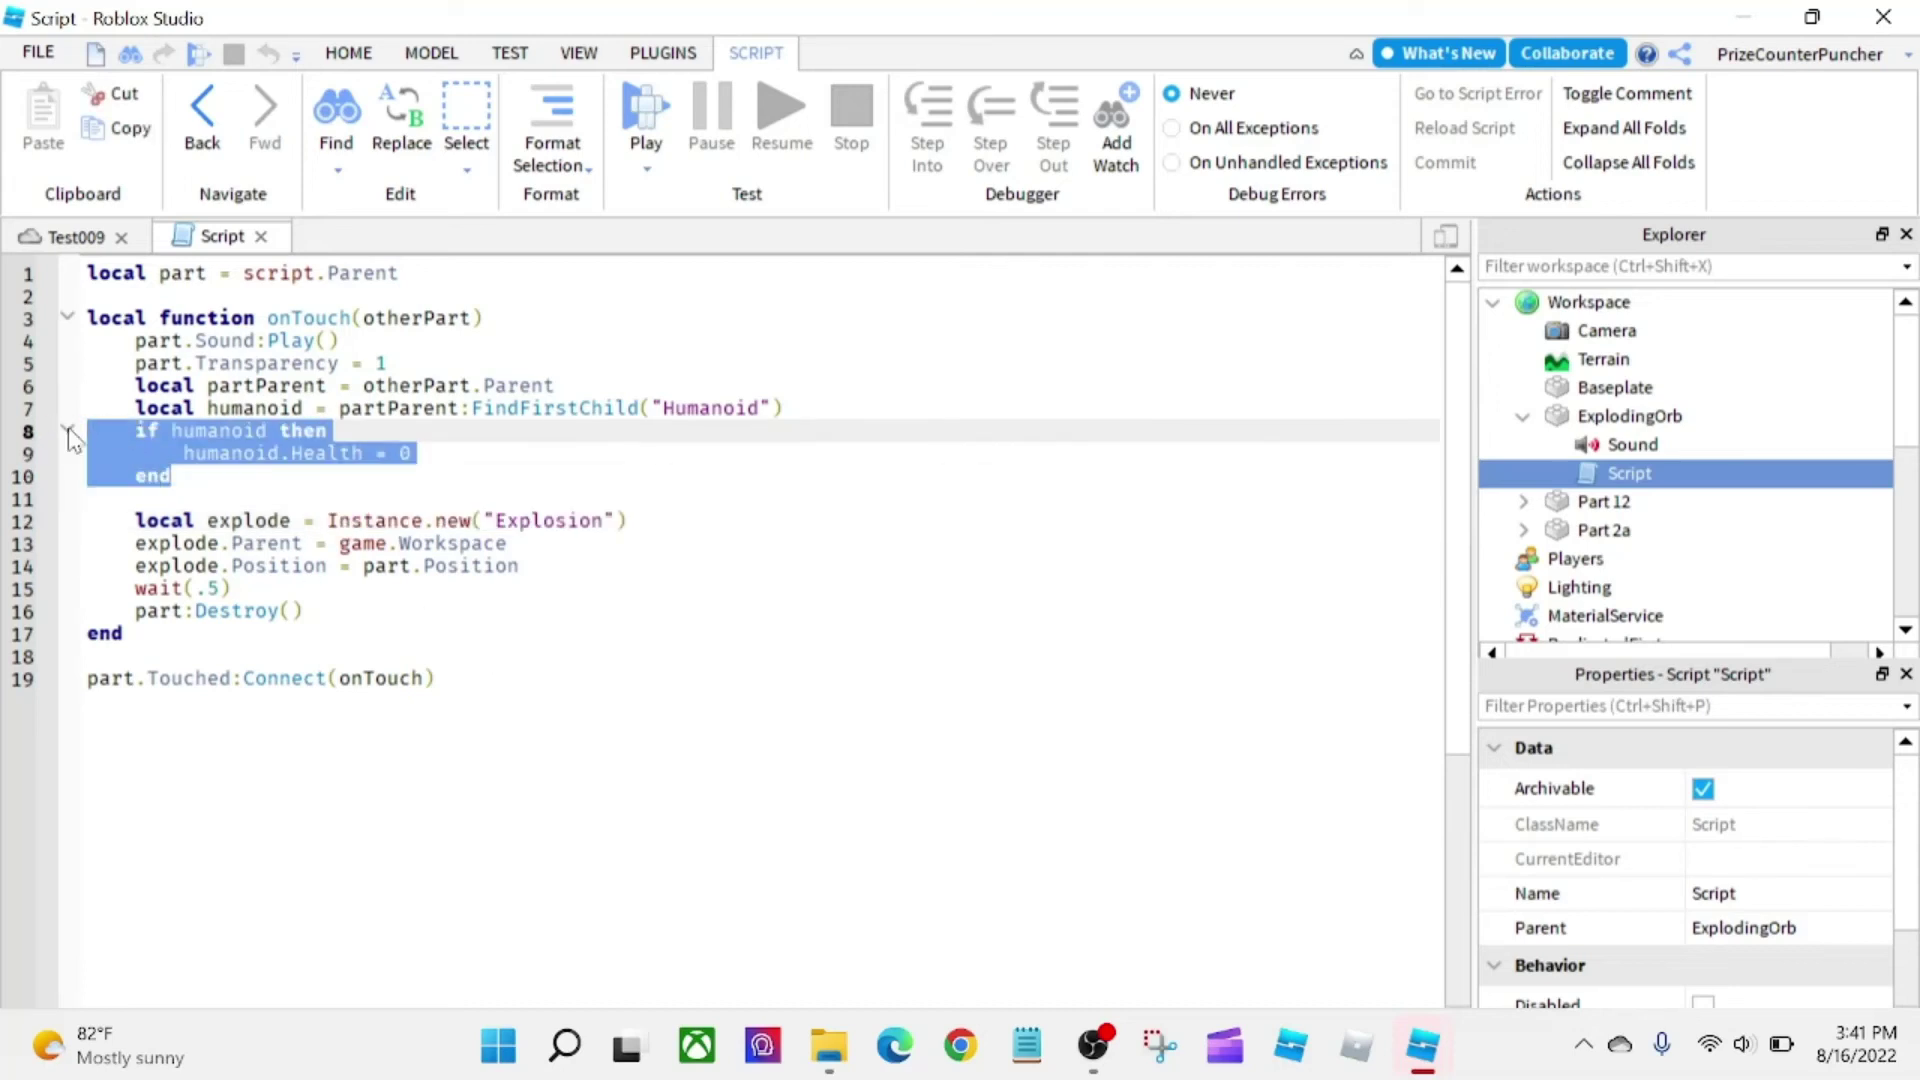
pyautogui.press('Right')
pyautogui.click(466, 453)
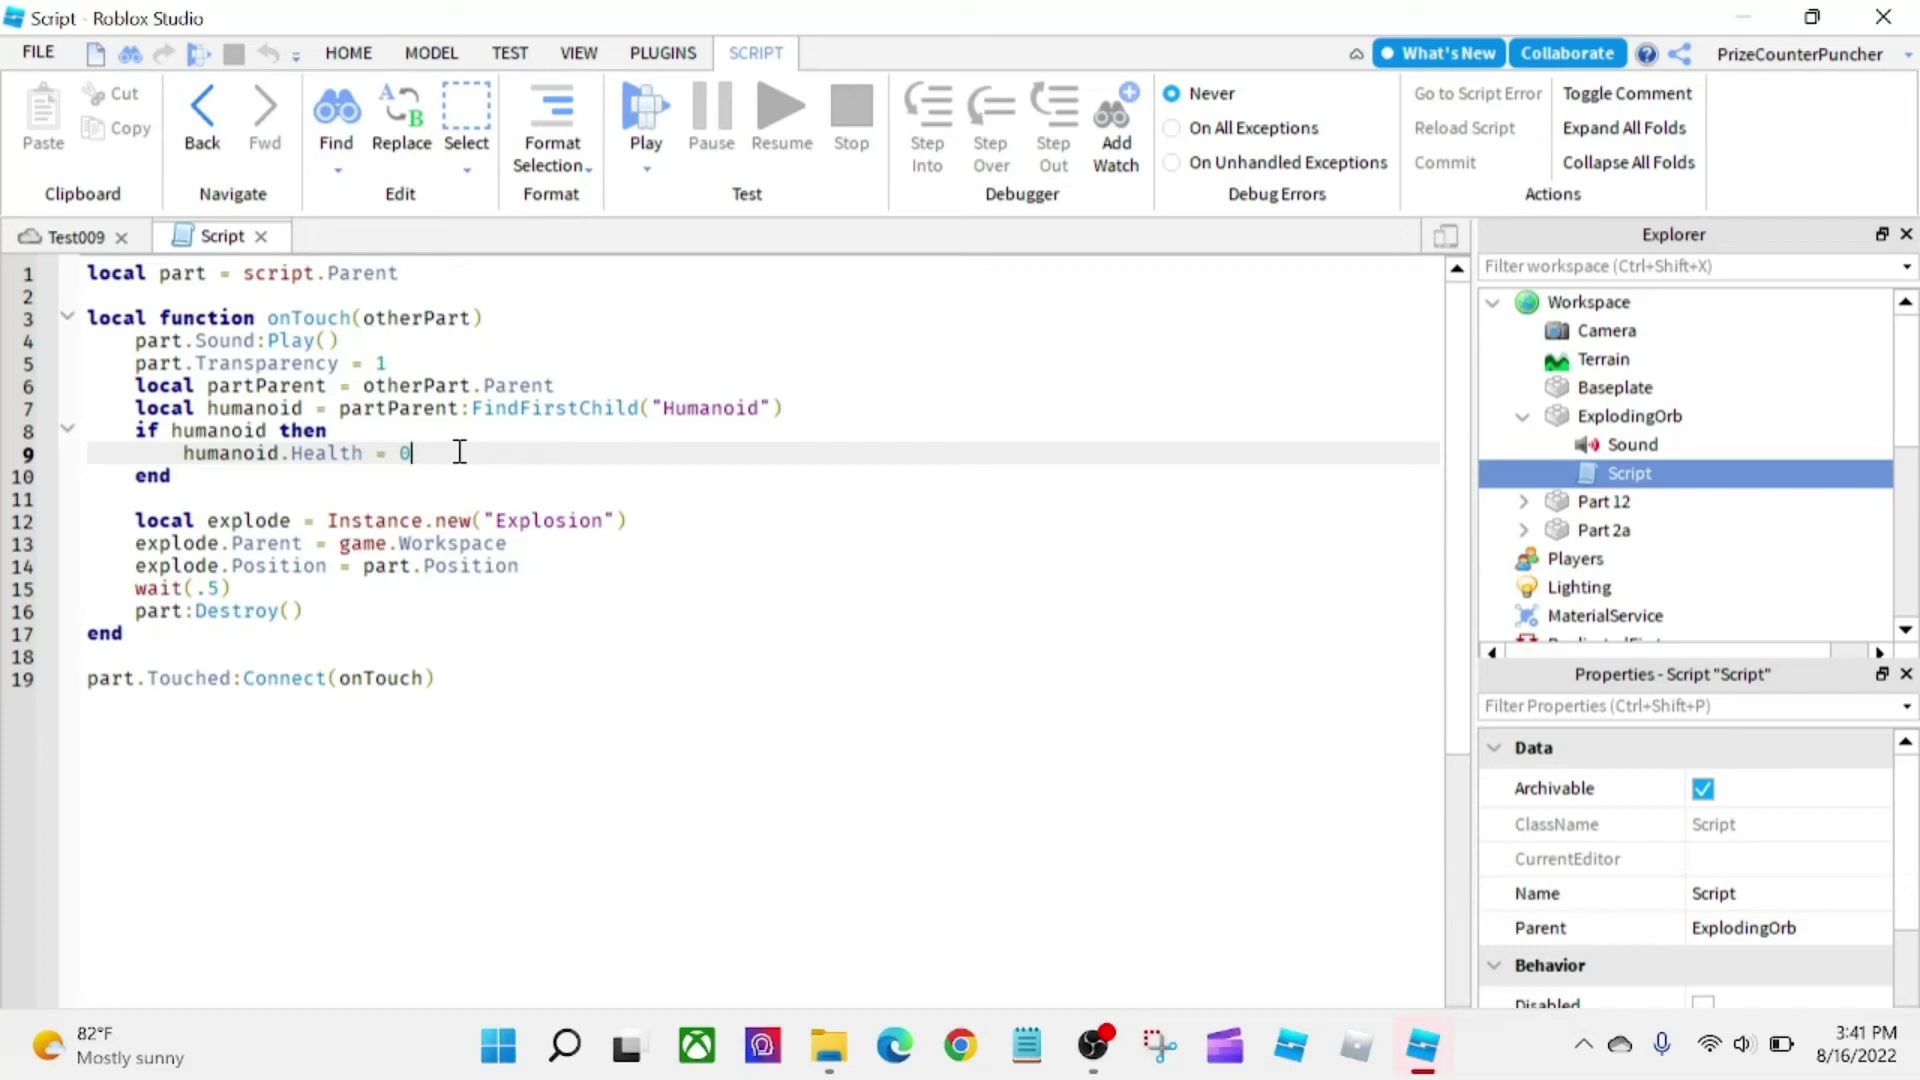
pyautogui.click(184, 453)
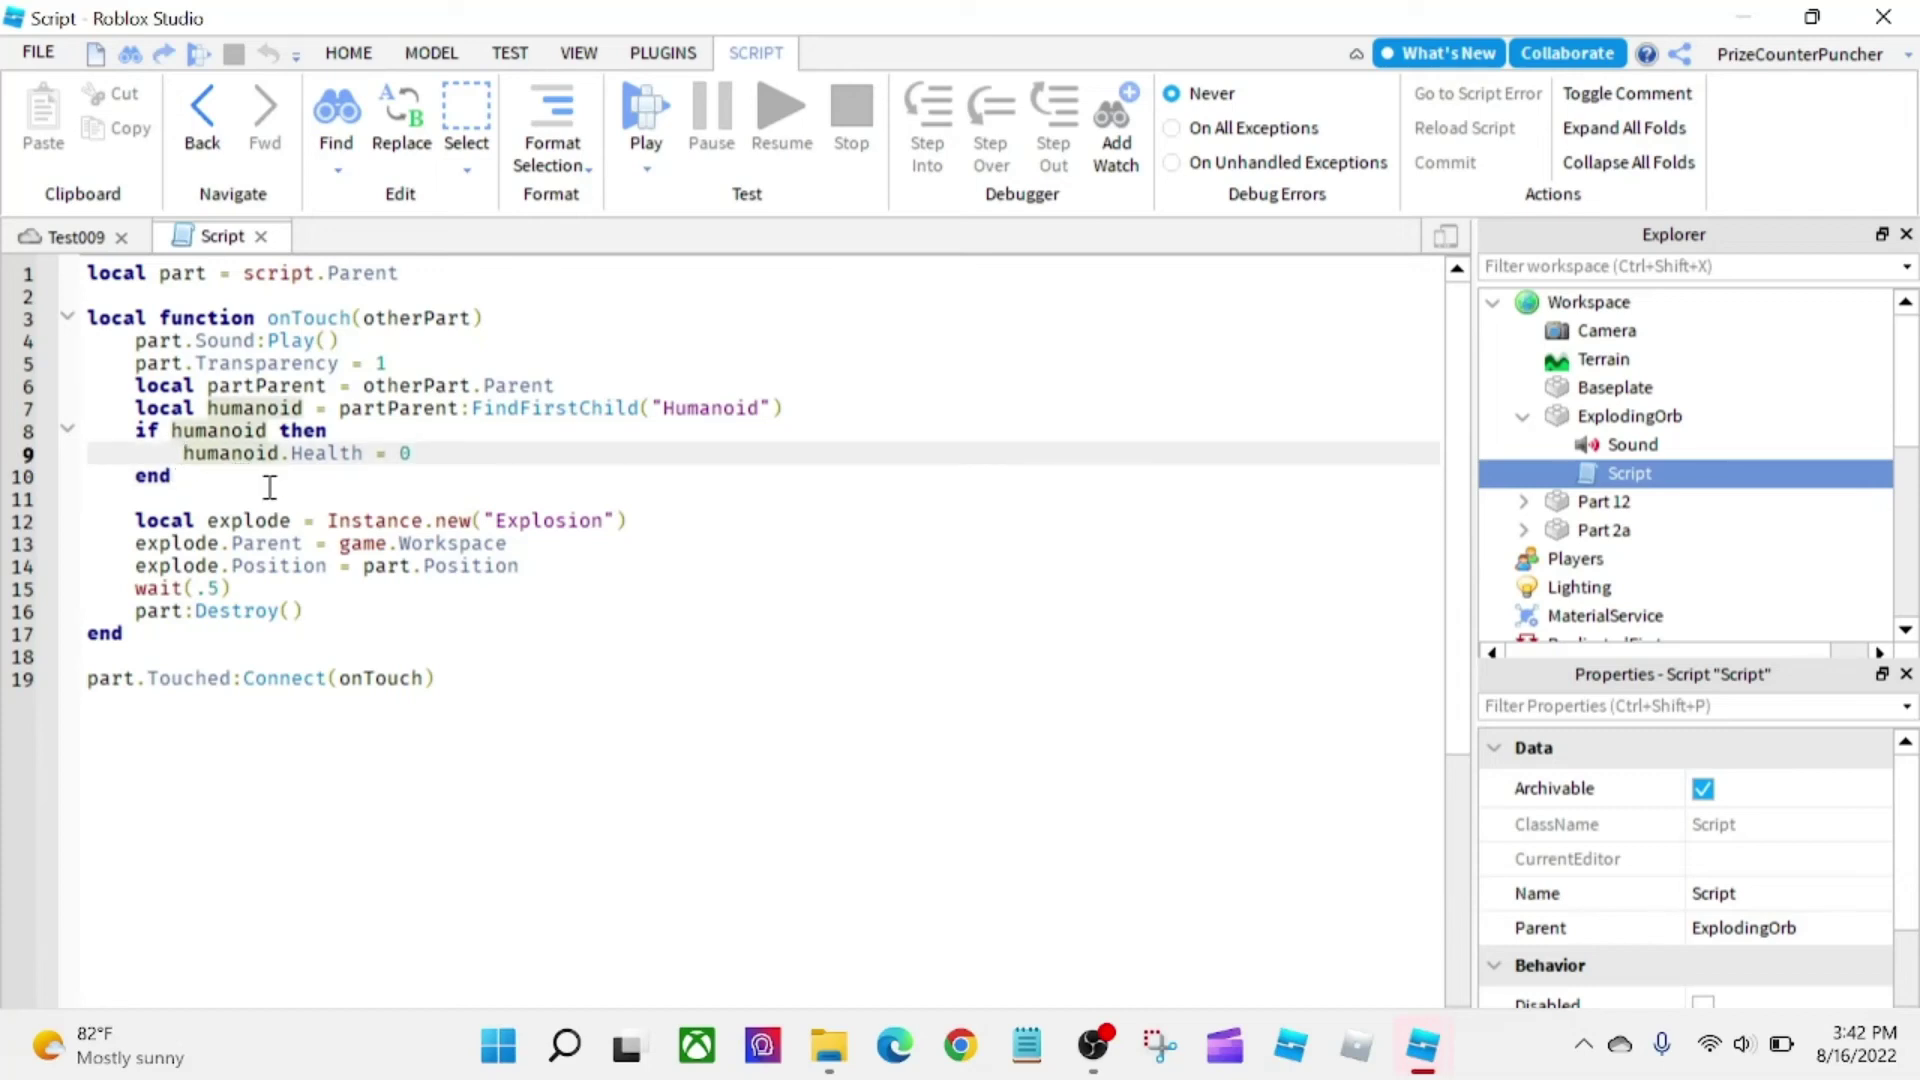
pyautogui.write('--')
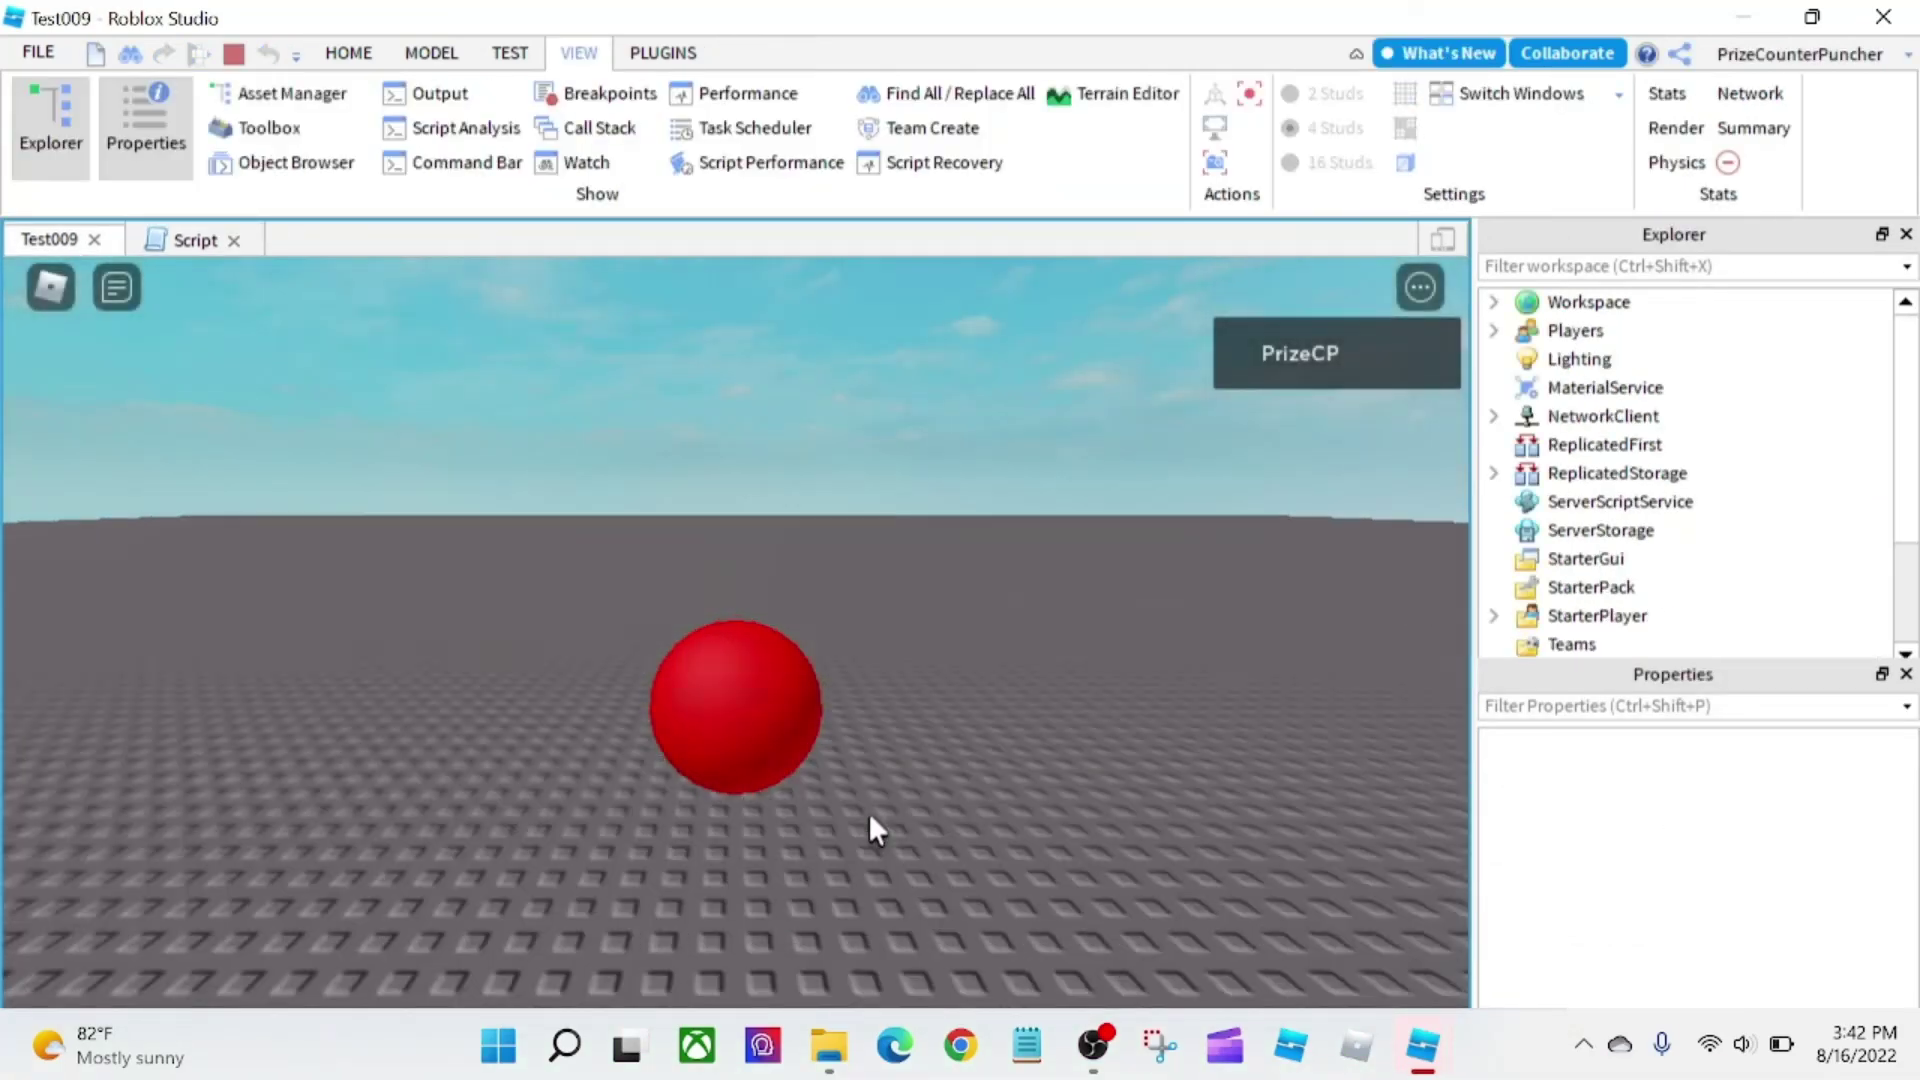
# - Playtest the edited orb script by rolling the red ball into the small red orb, and inspect where the explosion sends the ball
pyautogui.moveTo(934, 801); pyautogui.dragTo(978, 801, button='right')
pyautogui.press('w')
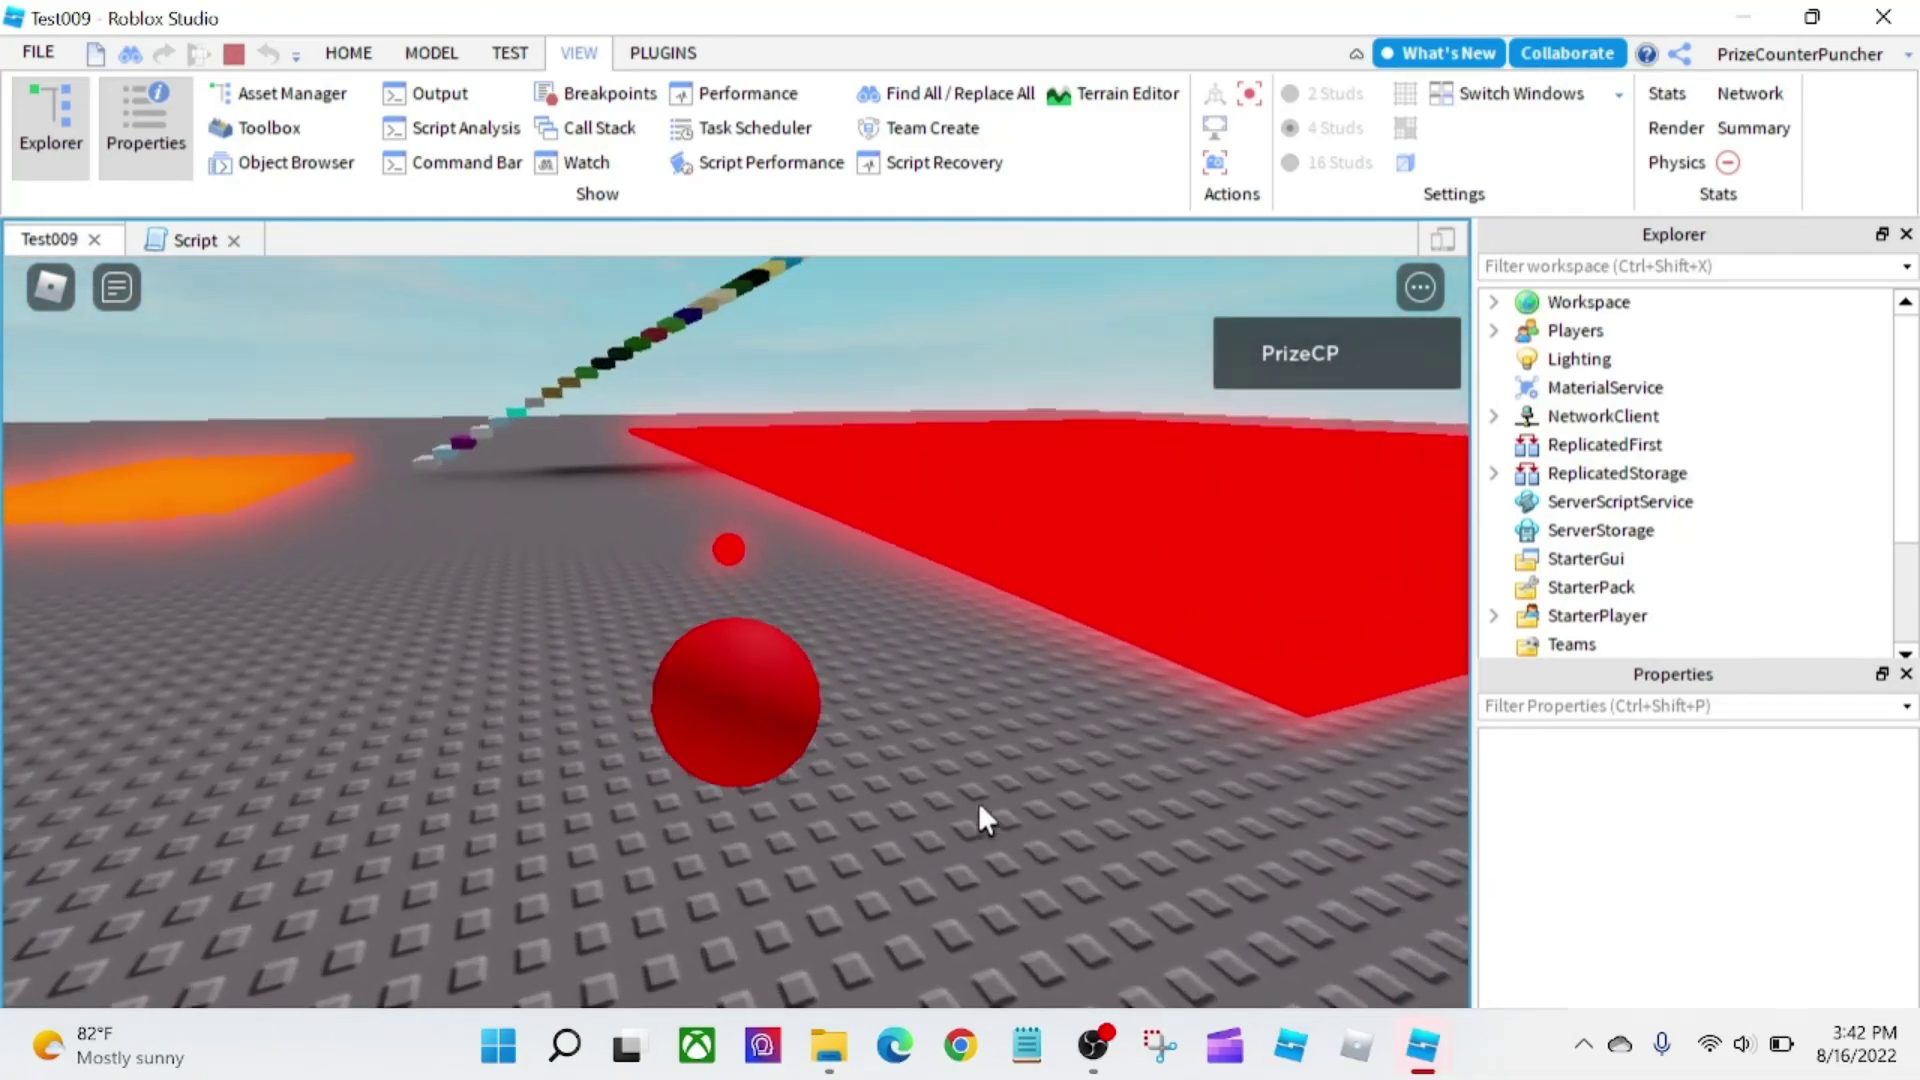
pyautogui.scroll(5, 977, 801)
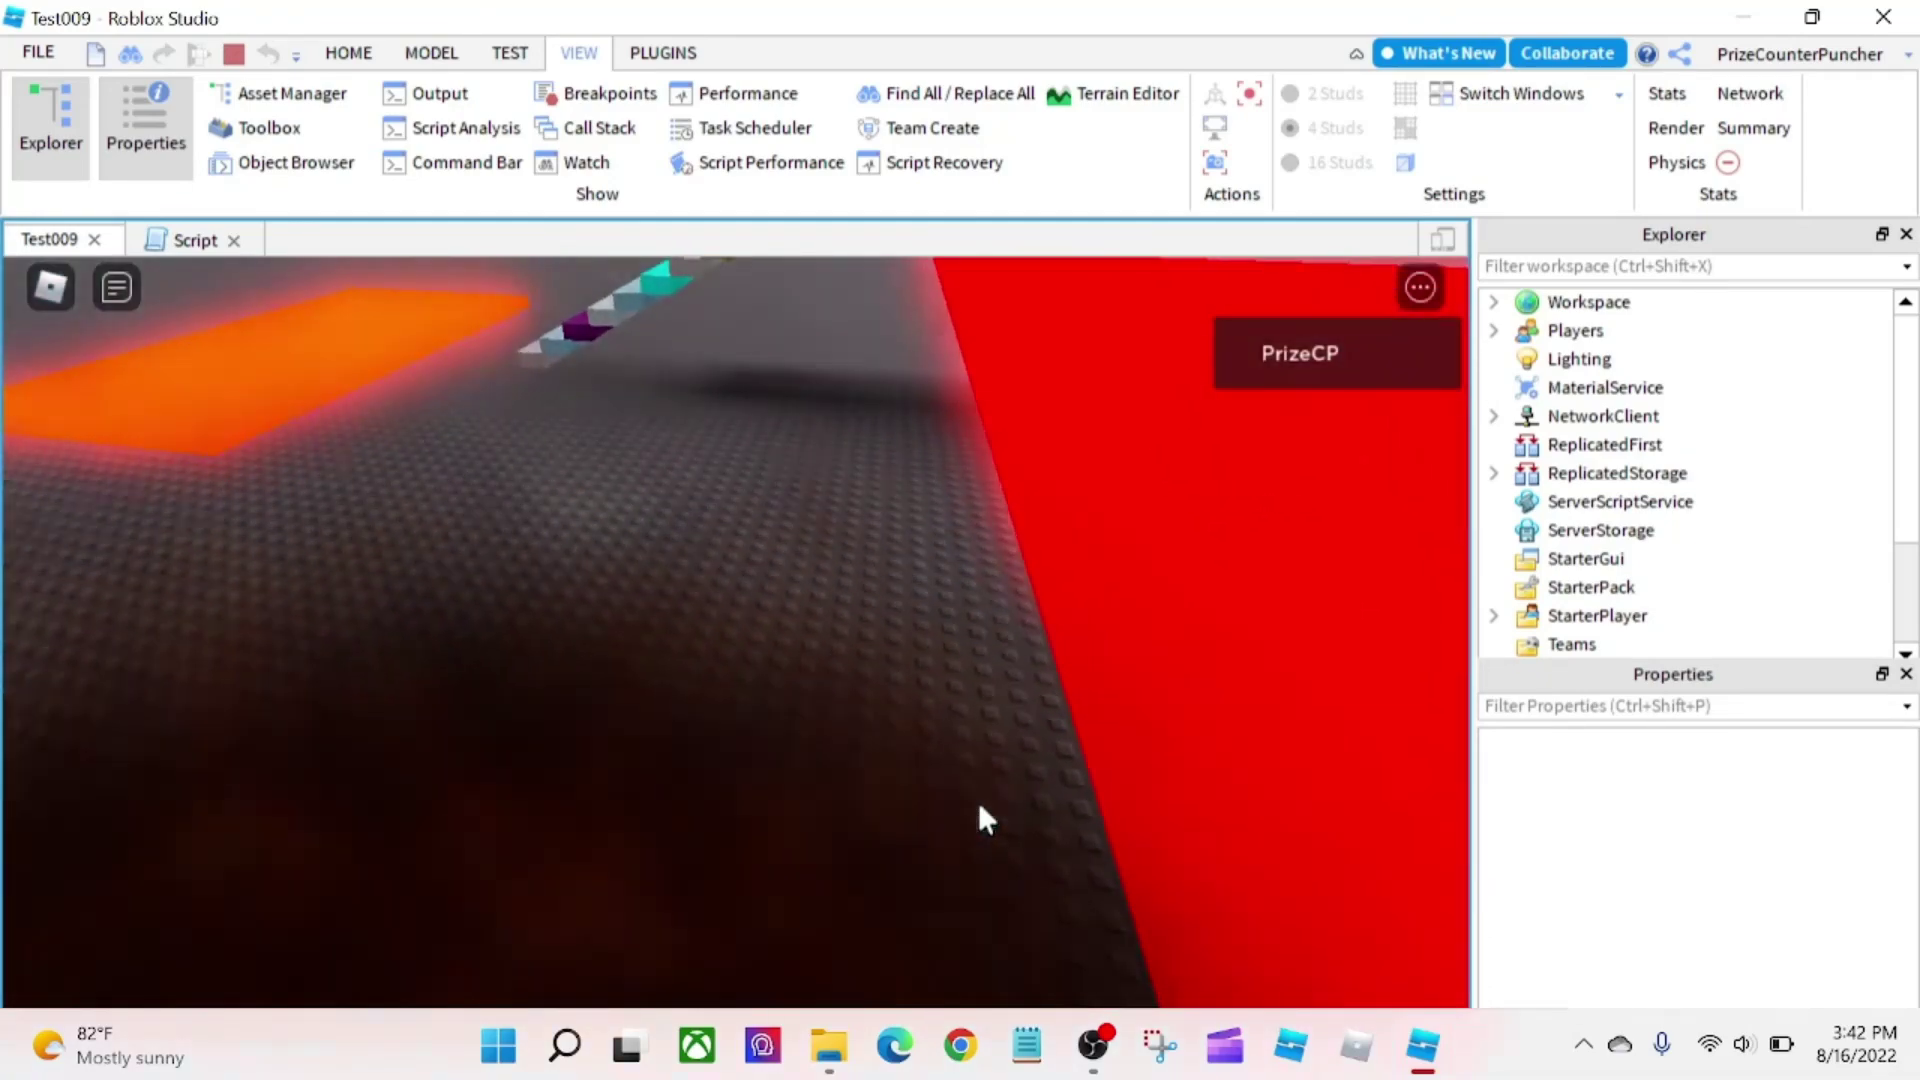
pyautogui.scroll(-2, 712, 600)
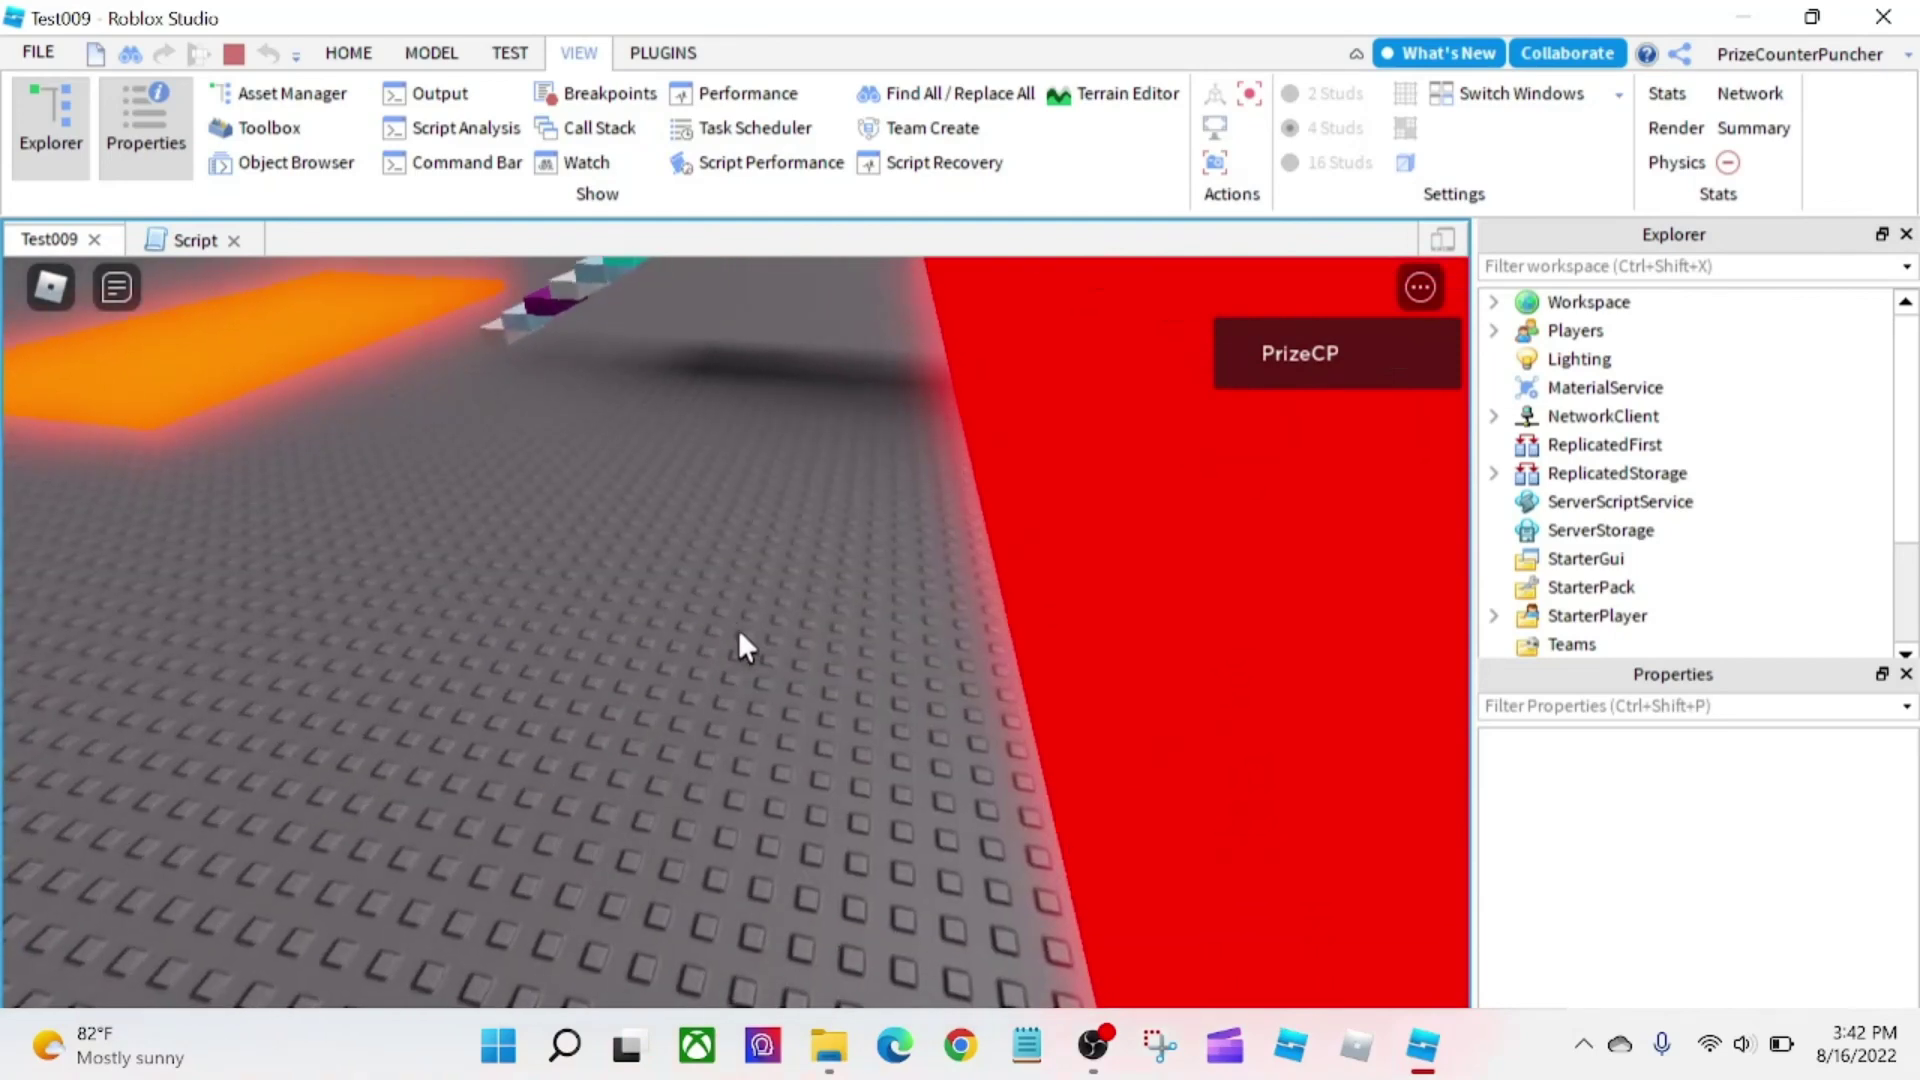
pyautogui.scroll(-3, 730, 640)
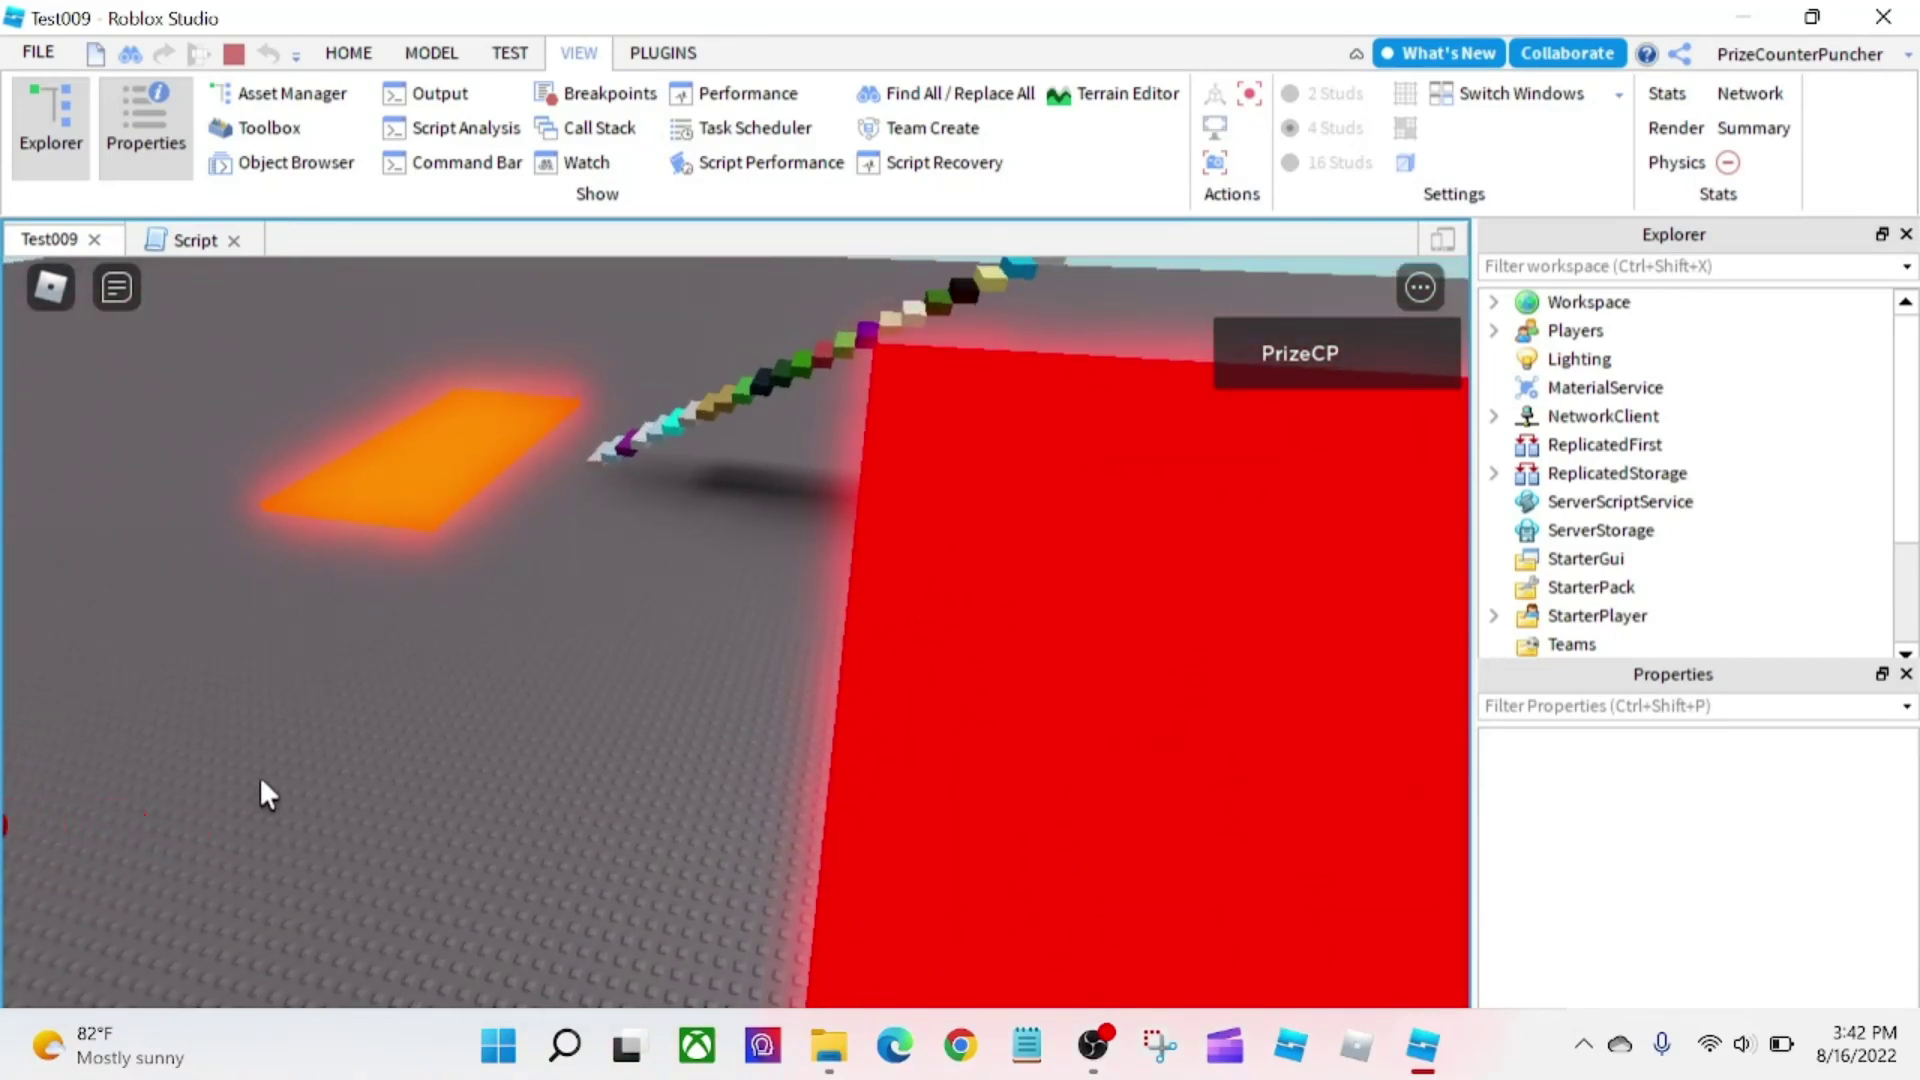
pyautogui.moveTo(260, 776); pyautogui.dragTo(260, 776, button='right')
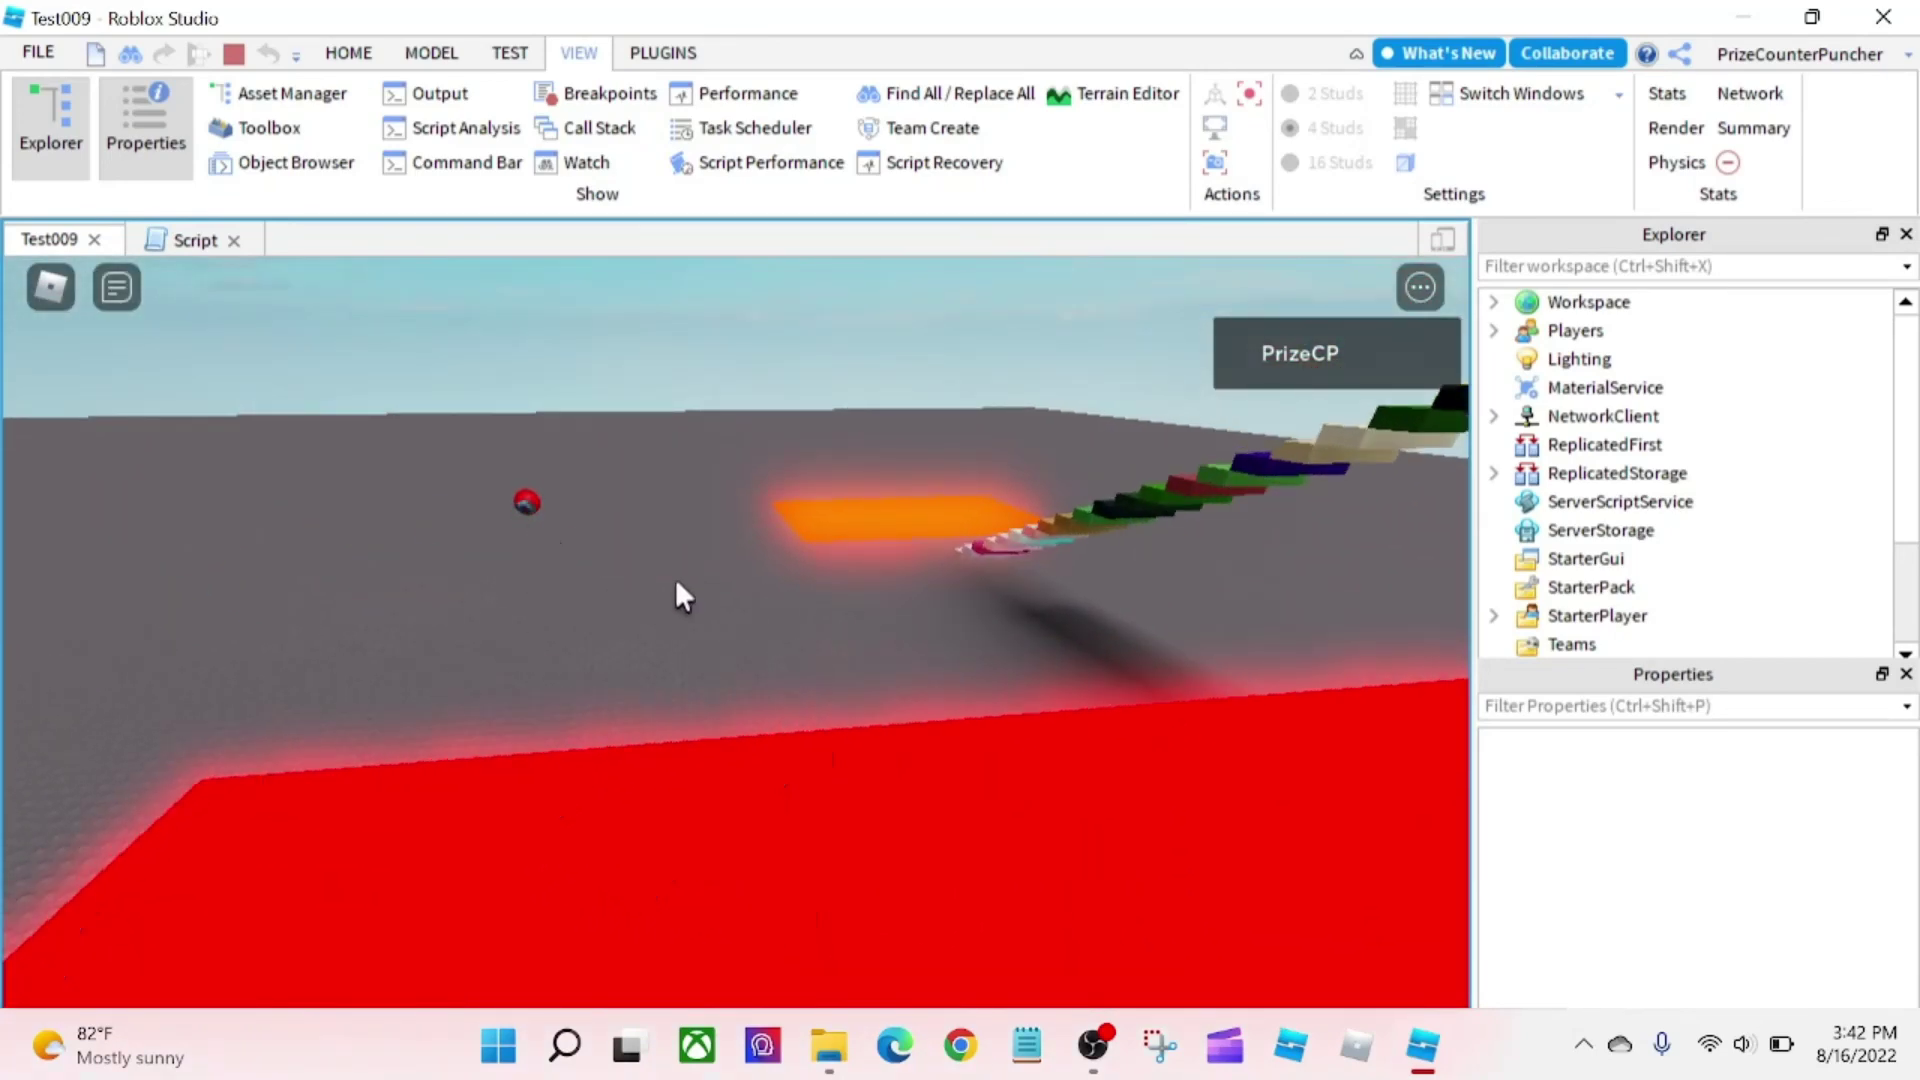